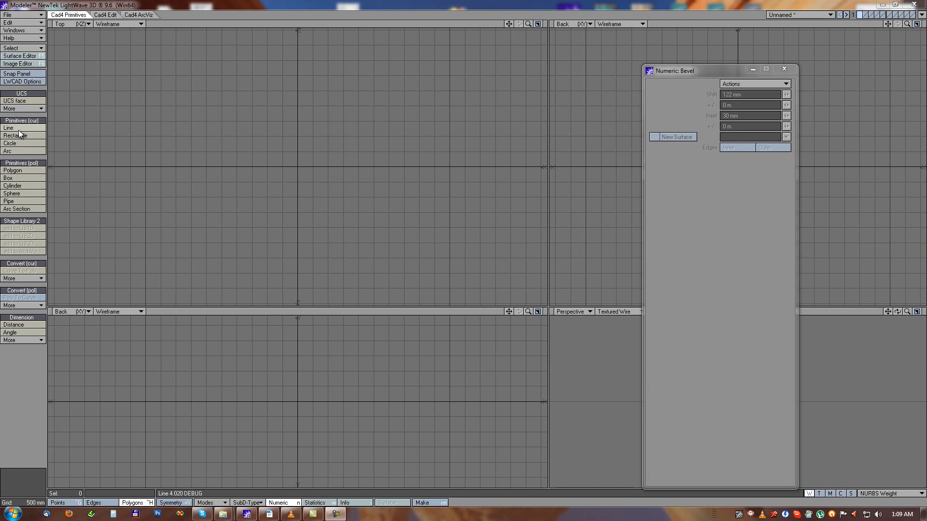
Draw a four-point zigzag line in the Top view with the Line tool
left_click(18, 129)
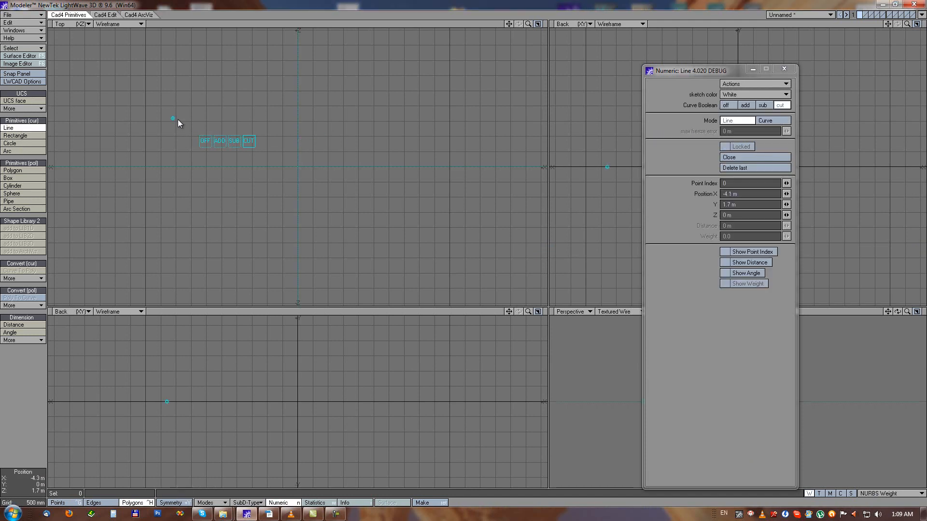
left_click_drag(241, 175, 251, 168)
left_click_drag(298, 222, 329, 222)
left_click(398, 136)
left_click_drag(396, 134, 343, 116)
left_click_drag(428, 154, 462, 185)
Convert the line to a curve, adjust the position and weights of its middle points, and delete it
left_click(764, 120)
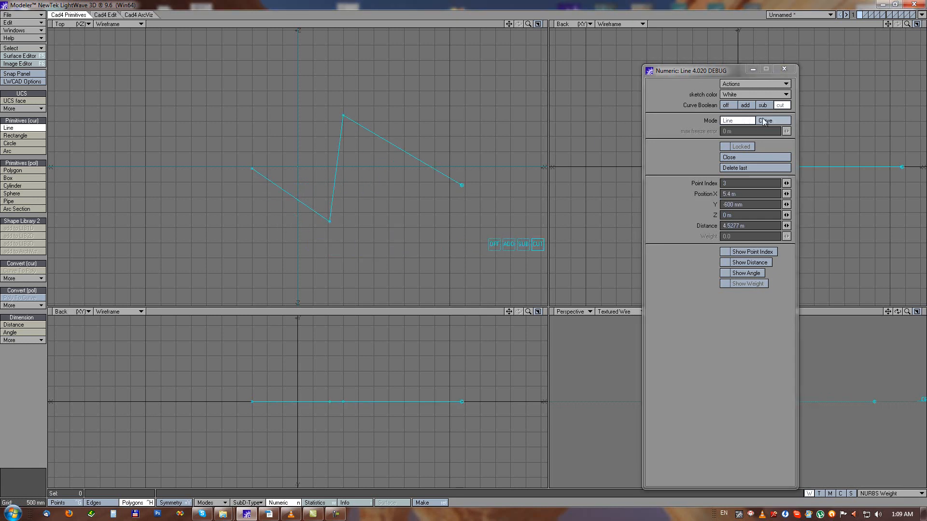
left_click_drag(344, 115, 374, 107)
mouse_move(374, 108)
right_mouse_down()
mouse_move(522, 95)
mouse_move(365, 118)
right_mouse_up()
right_click_drag(329, 222, 351, 212)
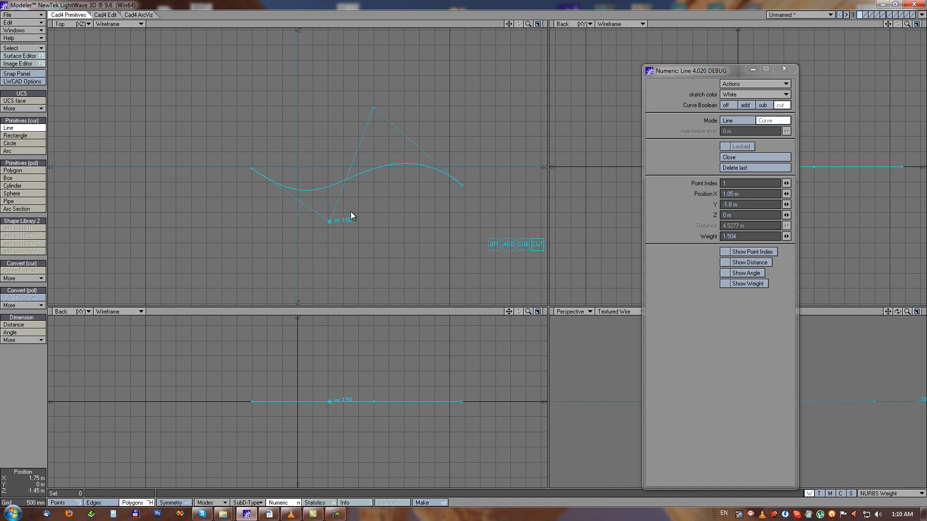
key("Delete")
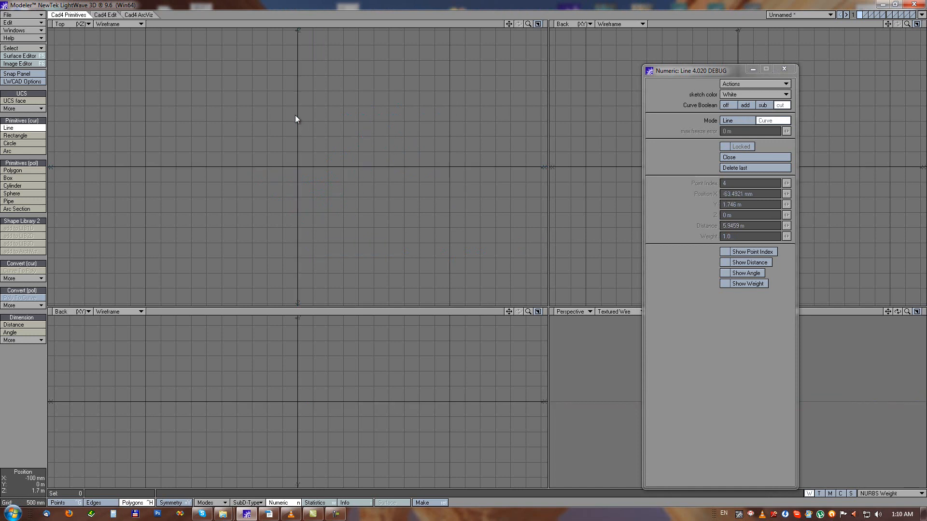
Draw a corner-to-corner rectangle about 4.94 m by 3.88 m in the Top view
left_click(16, 136)
left_click_drag(229, 104, 379, 223)
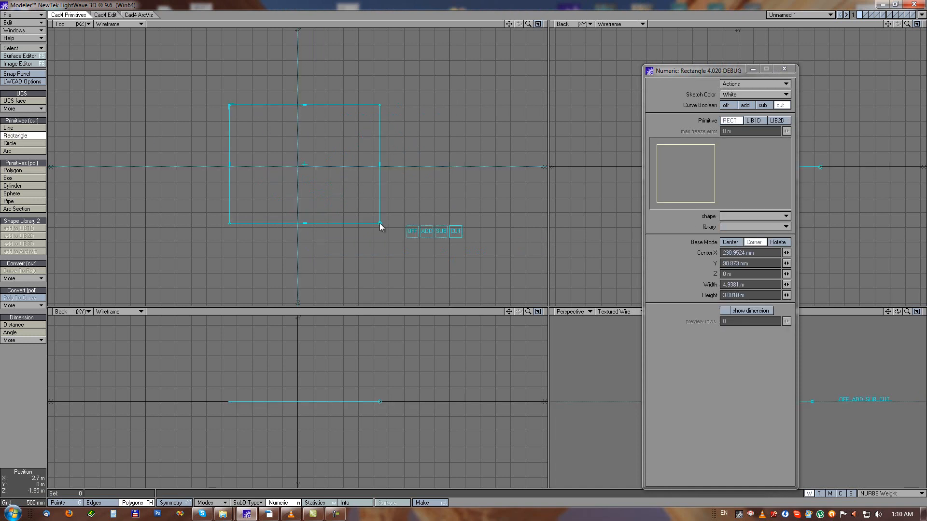
left_click_drag(441, 184, 426, 189, "alt")
left_click_drag(708, 70, 633, 62)
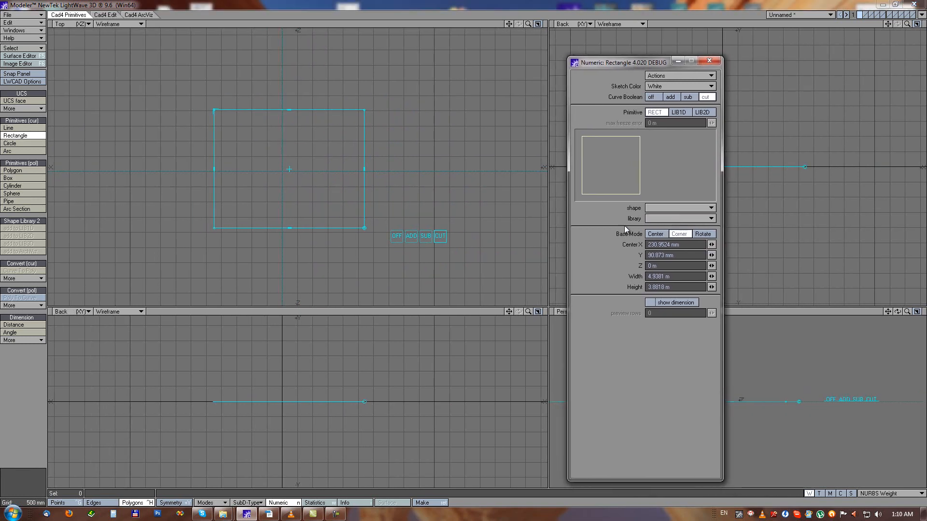
Redraw the rectangle in Center base mode at about 3.55 m by 3.07 m and turn its curve boolean off
left_click(653, 233)
left_click_drag(409, 158, 201, 155, "alt")
left_click_drag(309, 129, 278, 148)
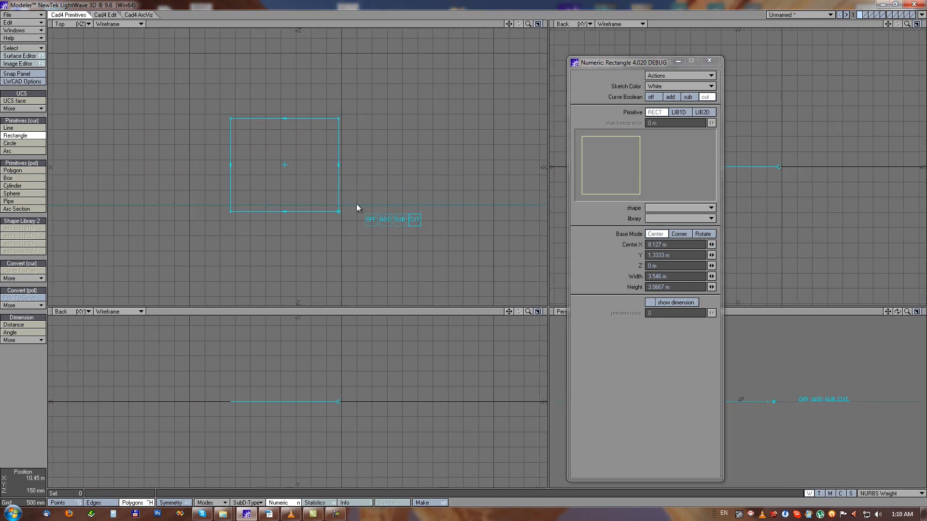
left_click(371, 220)
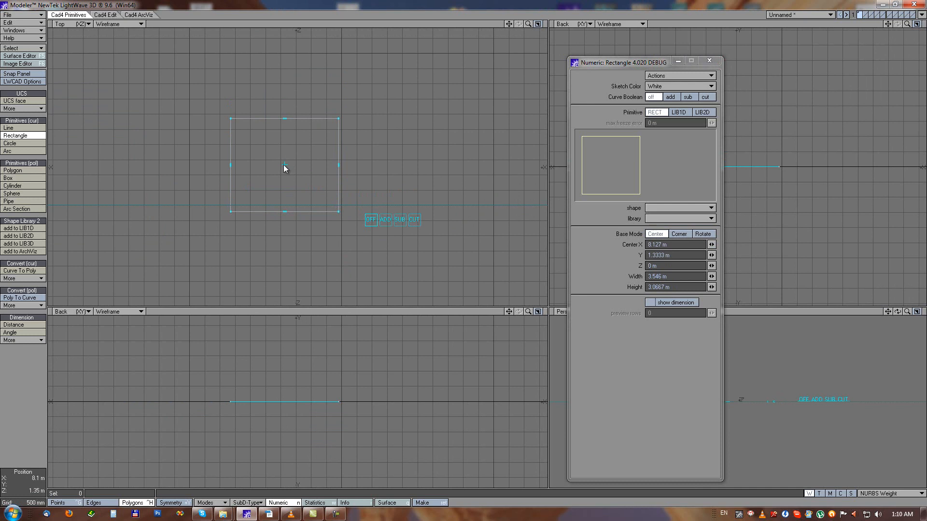
Resize the centered rectangle from its edge and corner handles to about 2.85 m by 2.83 m
mouse_move(338, 164)
left_mouse_down()
mouse_move(343, 174)
mouse_move(336, 172)
left_mouse_up()
mouse_move(335, 118)
left_mouse_down()
mouse_move(352, 83)
mouse_move(325, 117)
mouse_move(337, 108)
left_mouse_up()
left_click_drag(228, 109, 242, 123)
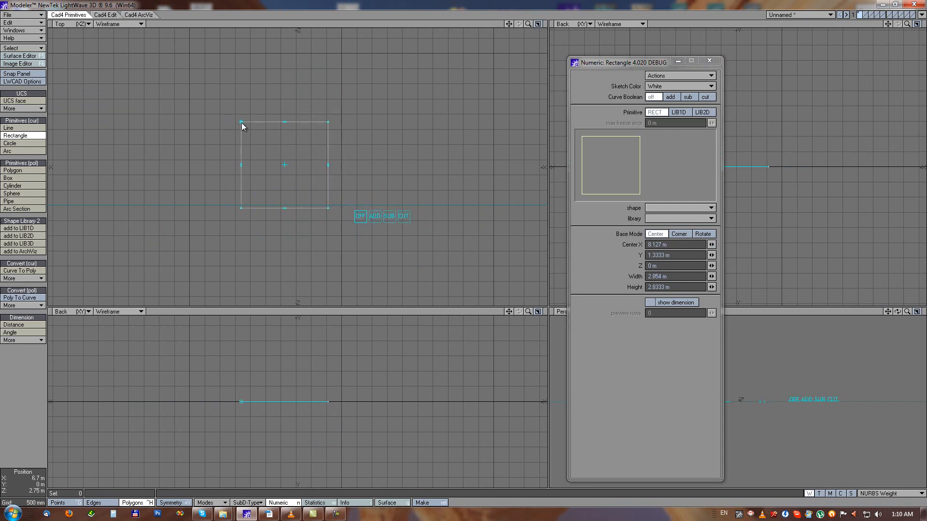
Redraw the rectangle in Corner base mode and adjust its corners to a size of about 2.8 m by 3 m
left_click(677, 234)
left_click_drag(242, 112, 357, 218)
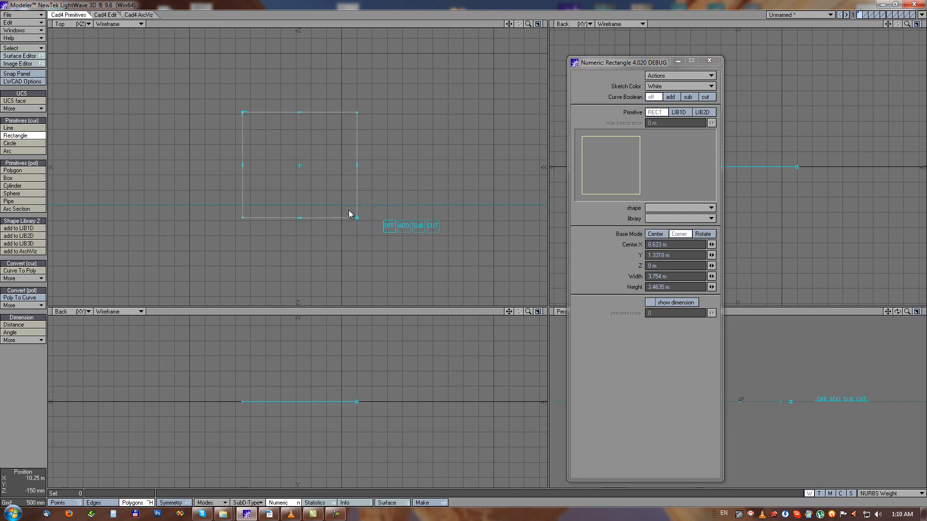
left_click_drag(357, 218, 331, 113)
mouse_move(242, 112)
left_mouse_down()
mouse_move(213, 131)
mouse_move(225, 140)
mouse_move(227, 104)
mouse_move(250, 140)
mouse_move(247, 116)
left_mouse_up()
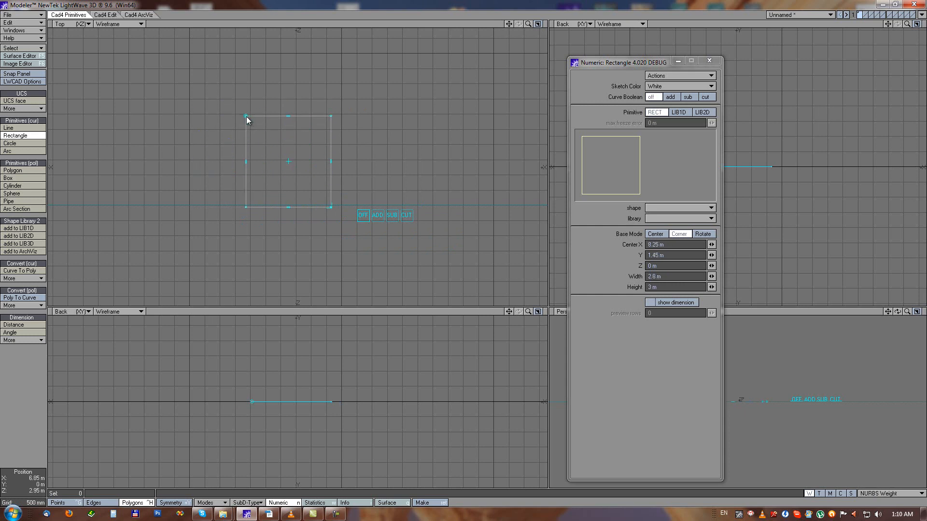
Draw a three-point rectangle in Rotate base mode and shift its base corners to make it about 3.92 m by 4.94 m
left_click(703, 233)
left_click(235, 127)
left_click(296, 239)
left_click(398, 111)
left_click_drag(235, 127, 185, 206)
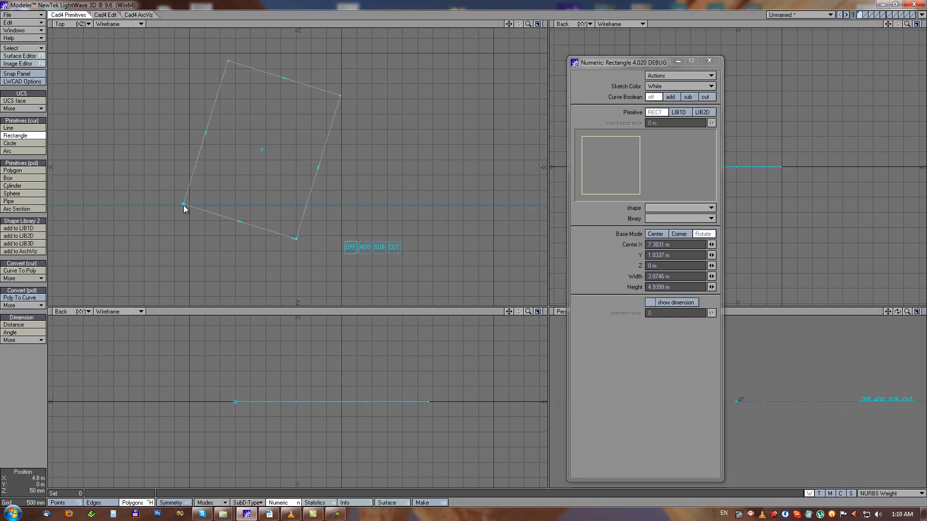
mouse_move(296, 239)
left_mouse_down()
mouse_move(323, 193)
mouse_move(298, 245)
left_mouse_up()
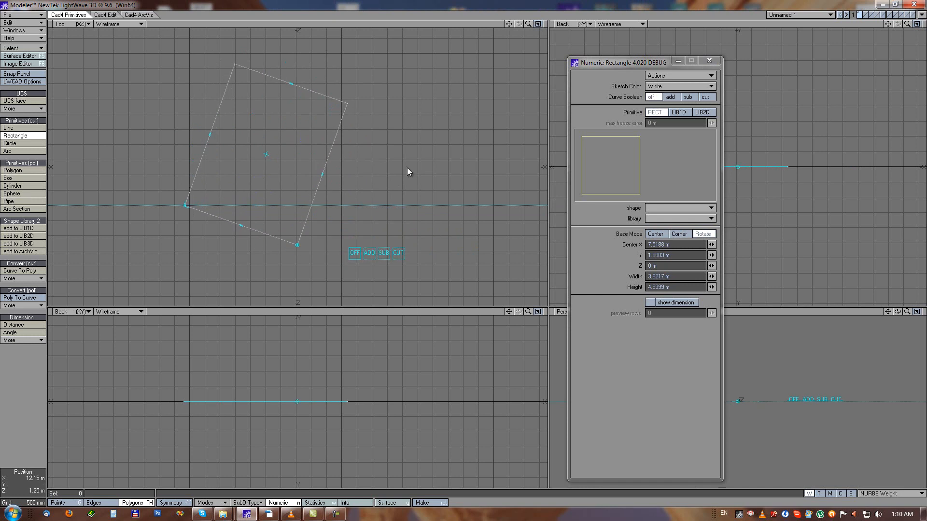
Adjust the rotated rectangle's long sides to a width of about 4.38 m, and clear the rectangle
mouse_move(325, 172)
left_mouse_down()
mouse_move(383, 201)
mouse_move(308, 177)
left_mouse_up()
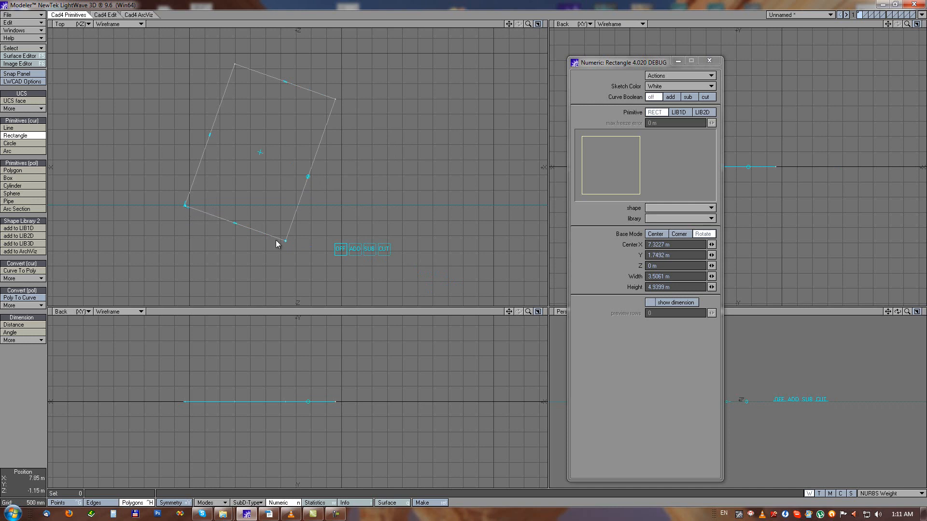
mouse_move(321, 176)
left_mouse_down()
mouse_move(324, 189)
mouse_move(300, 170)
mouse_move(313, 179)
left_mouse_up()
left_click_drag(212, 136, 189, 127)
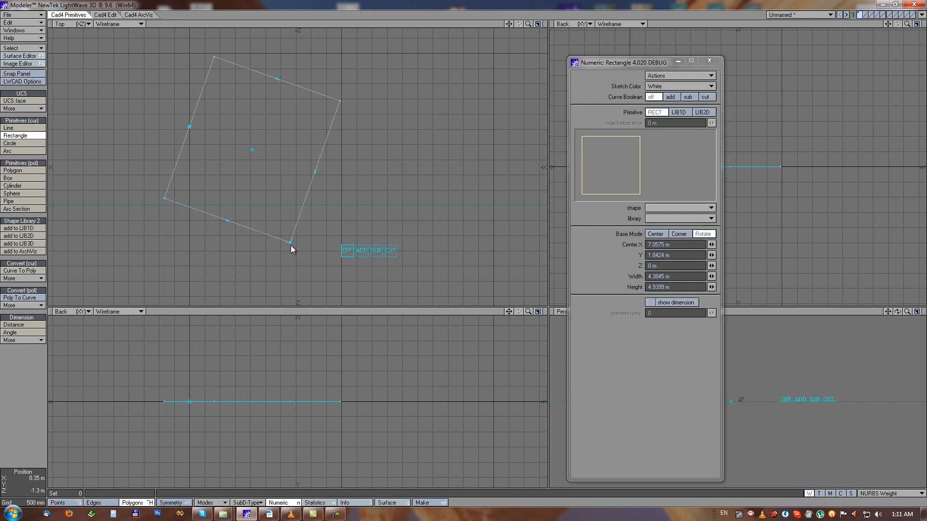
left_click(19, 476)
Draw a Corner-mode rectangle about 3.33 m by 3.06 m and move its center to about X 5.2 m, Y 2.5 m
left_click(682, 234)
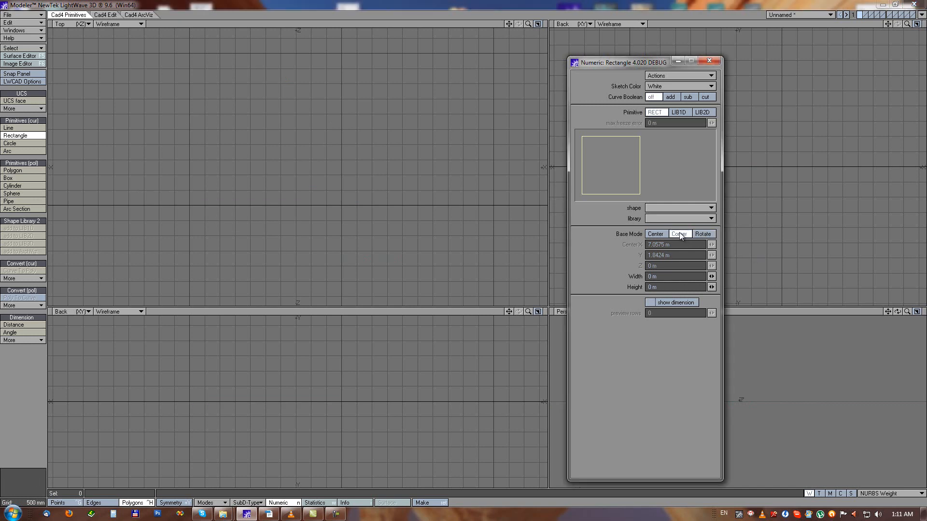
mouse_move(235, 108)
left_mouse_down()
mouse_move(283, 165)
mouse_move(337, 201)
left_mouse_up()
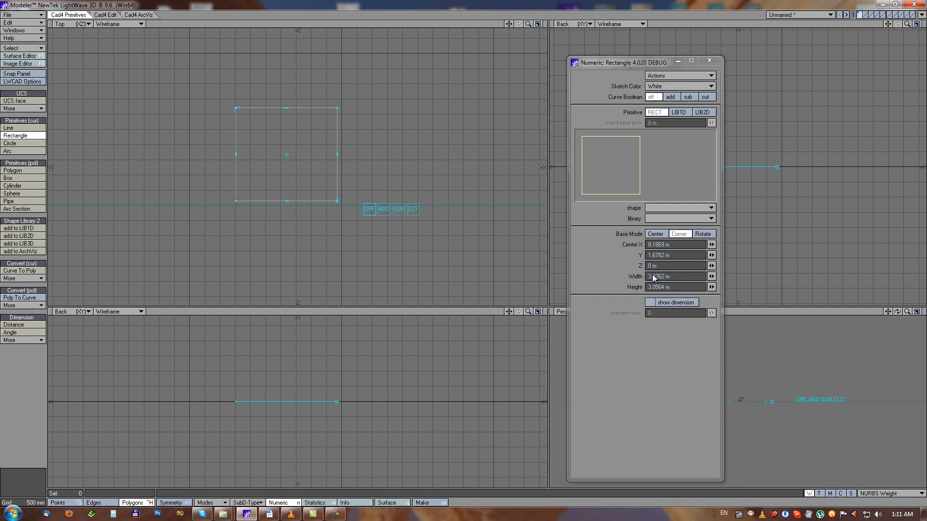
left_click_drag(291, 154, 195, 132)
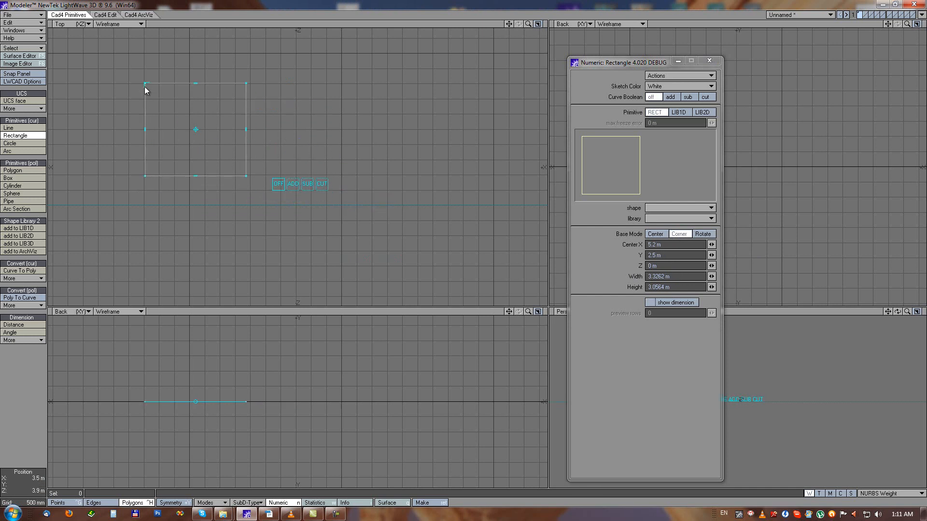
Resize the rectangle from its corner, change its width to about 2.86 m, and clear it
left_click_drag(247, 177, 206, 168)
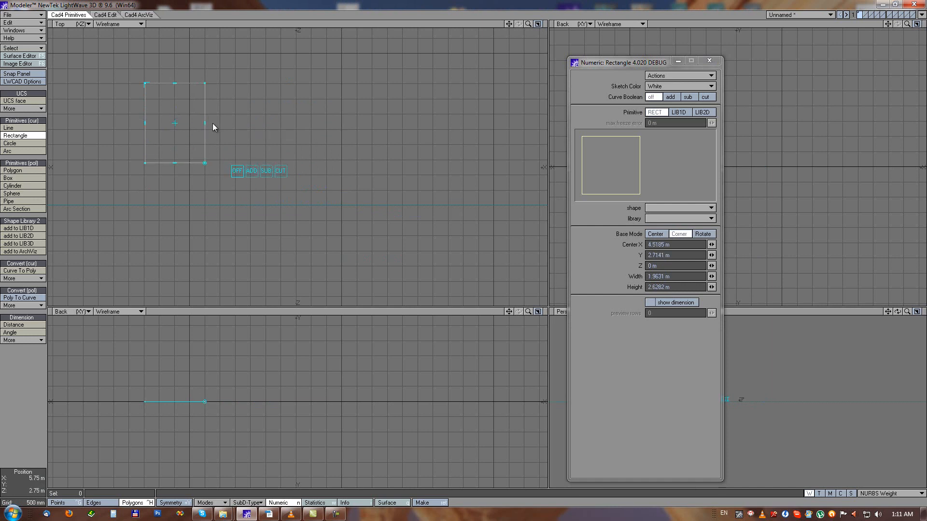
left_click_drag(711, 276, 84, 213)
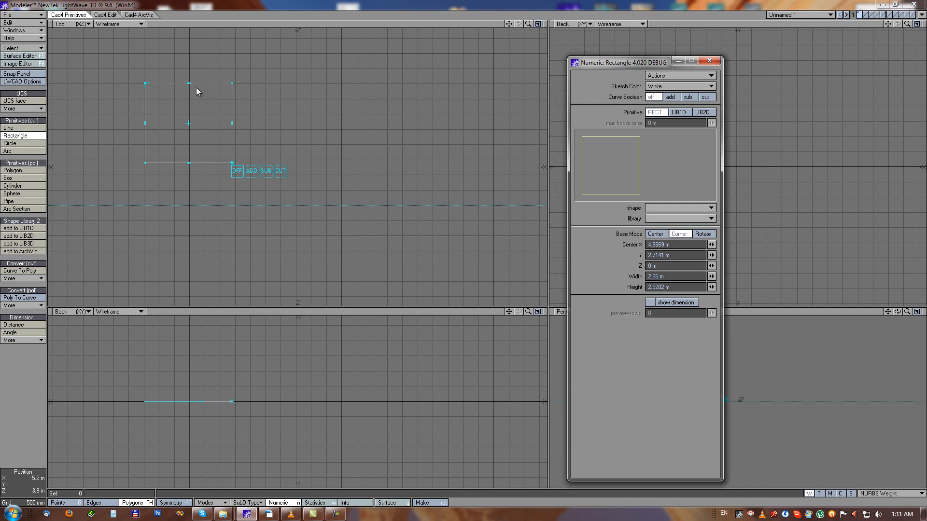
left_click(8, 481)
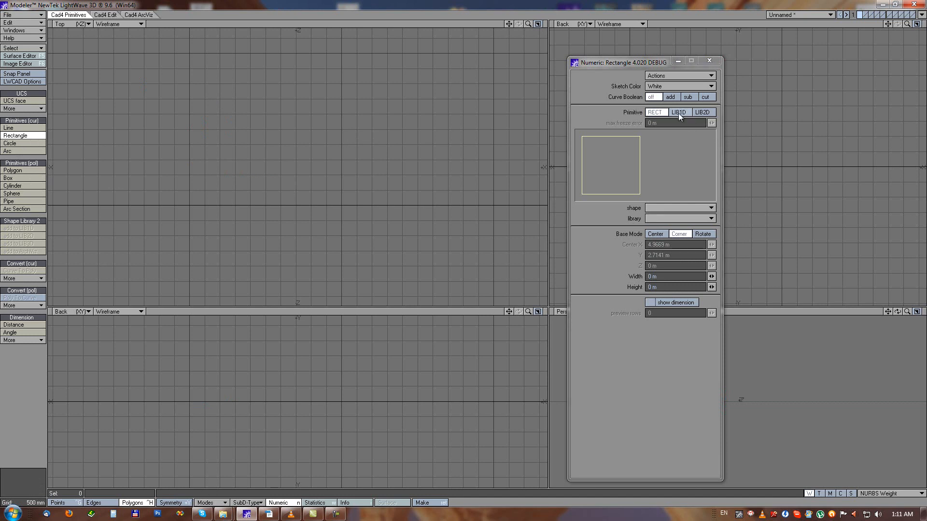
Draw a new Corner-mode rectangle about 3.78 m by 3.68 m in the Top view
left_click(194, 110)
left_click(310, 222)
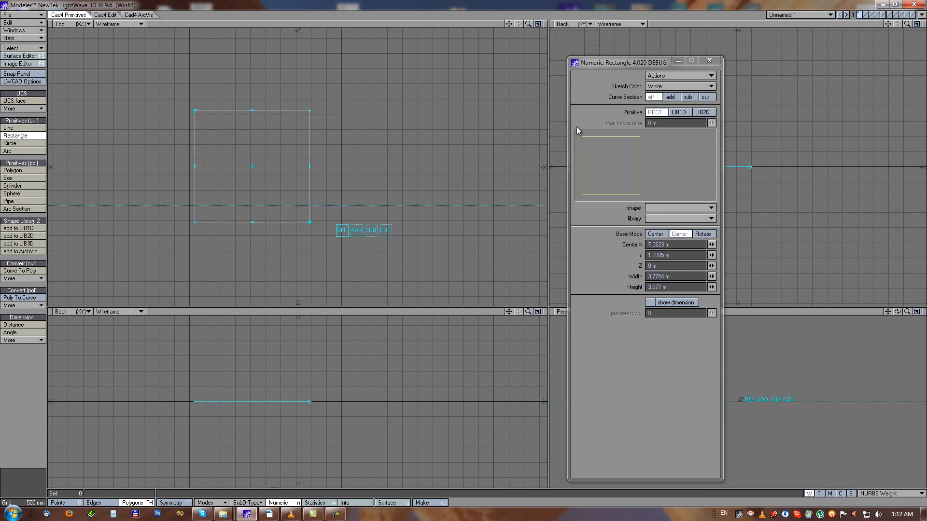
left_click_drag(338, 166, 295, 166, "alt")
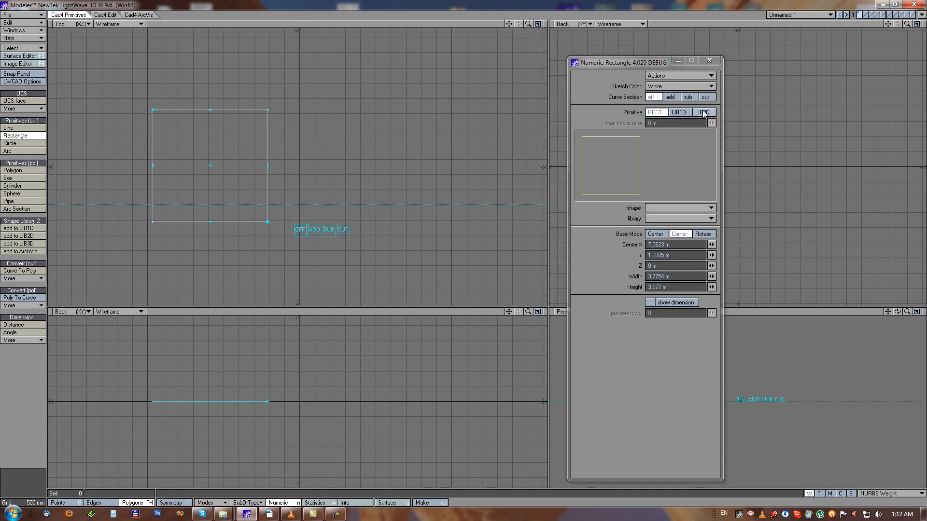
Change the rectangle to the LIB1D profile ceiling_02.s1d and center it at about X 8.9 m, Y 1.65 m
left_click(679, 112)
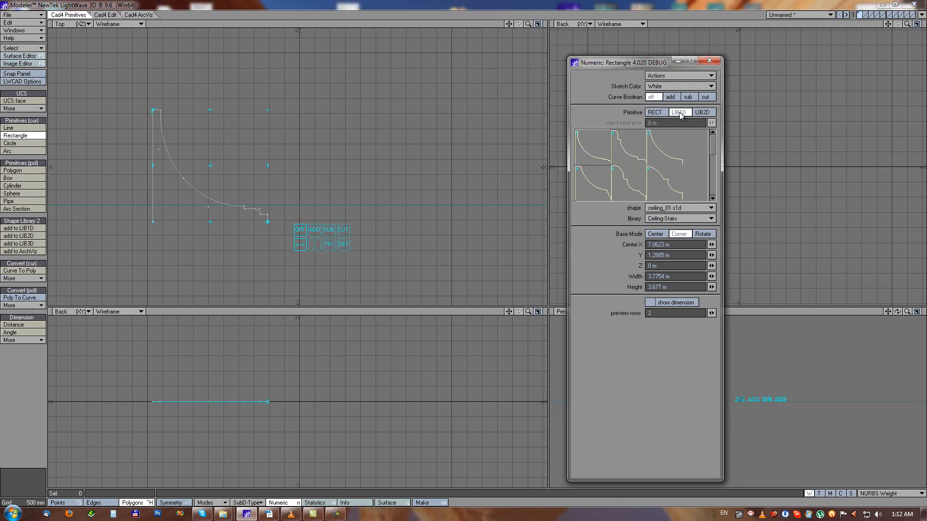
left_click_drag(211, 166, 266, 156)
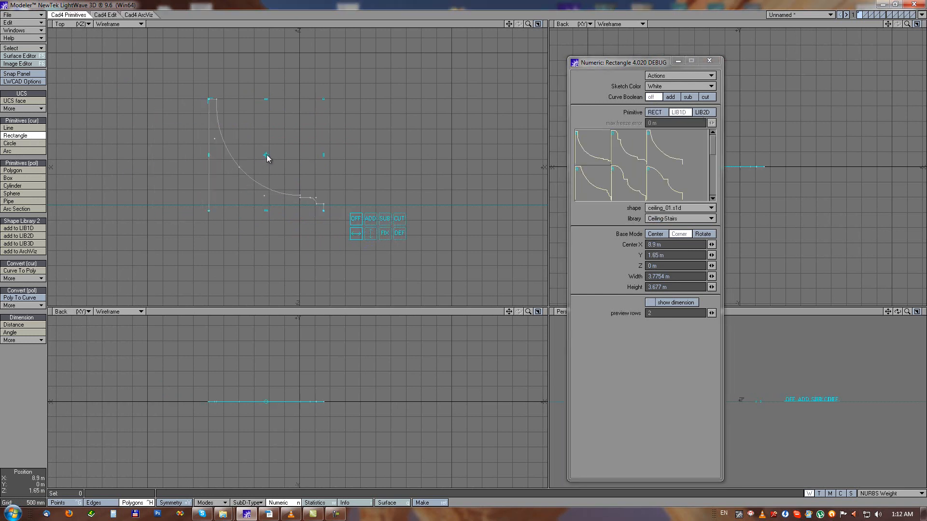
left_click(620, 179)
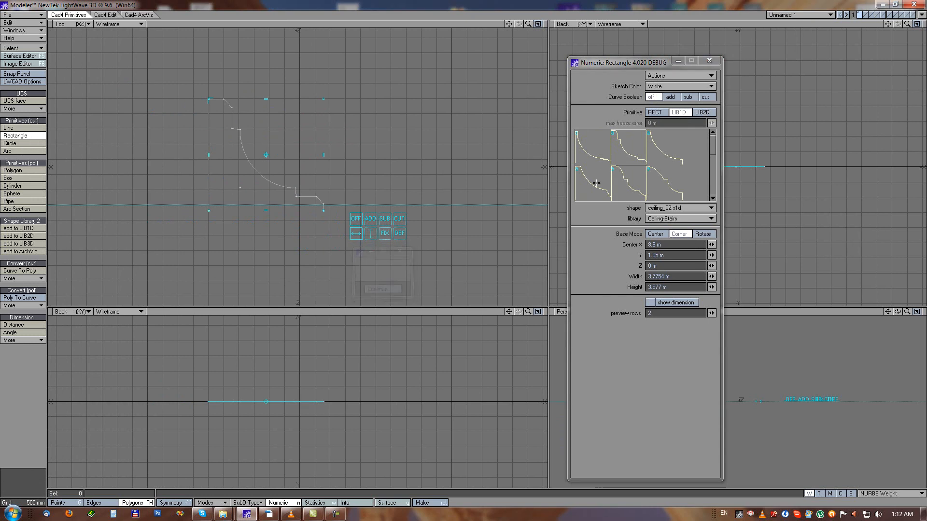
Switch to the LIB2D profile hand_rail_02.s2d and stretch it to about 3.74 m by 4.99 m
left_click(698, 114)
left_click(629, 148)
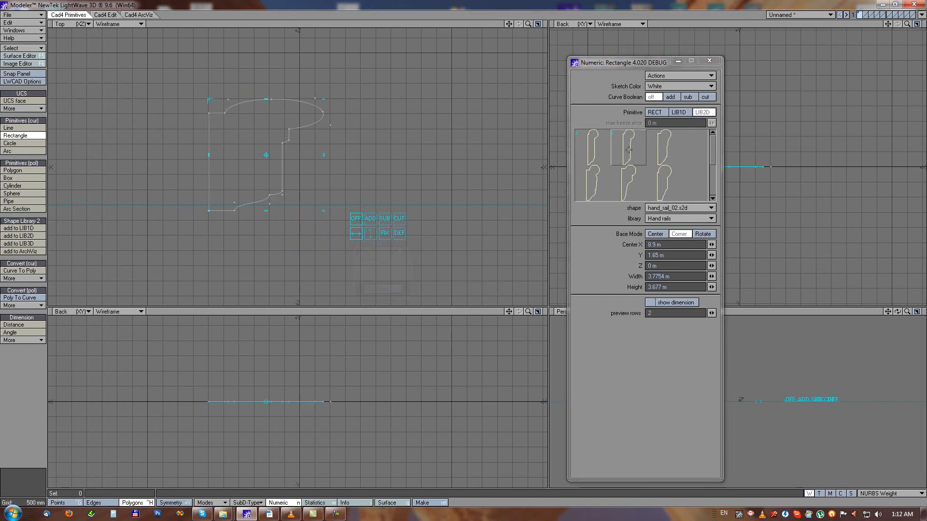
left_click_drag(323, 211, 323, 254)
left_click_drag(321, 172, 275, 141, "alt+shift")
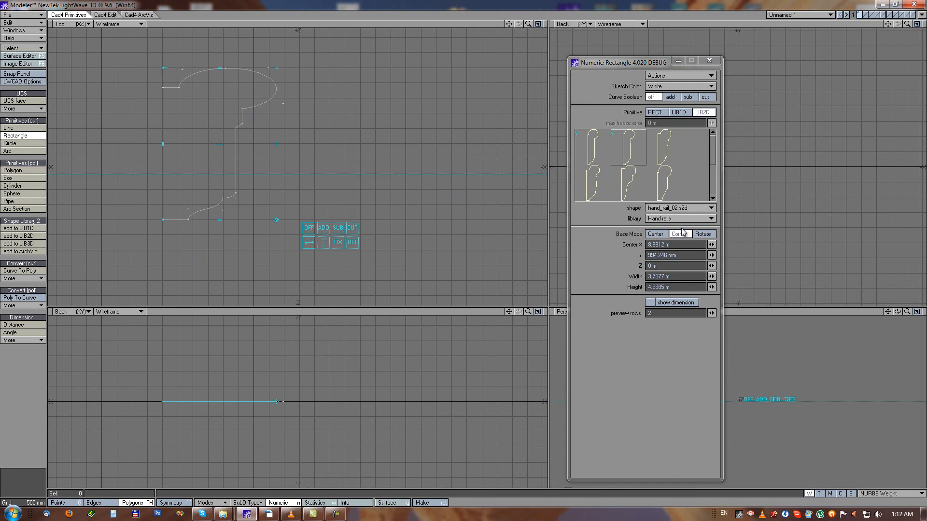
Move the hand rail profile within the Top view and extend its upper edge to a height of about 5.09 m
left_click_drag(210, 132, 233, 146)
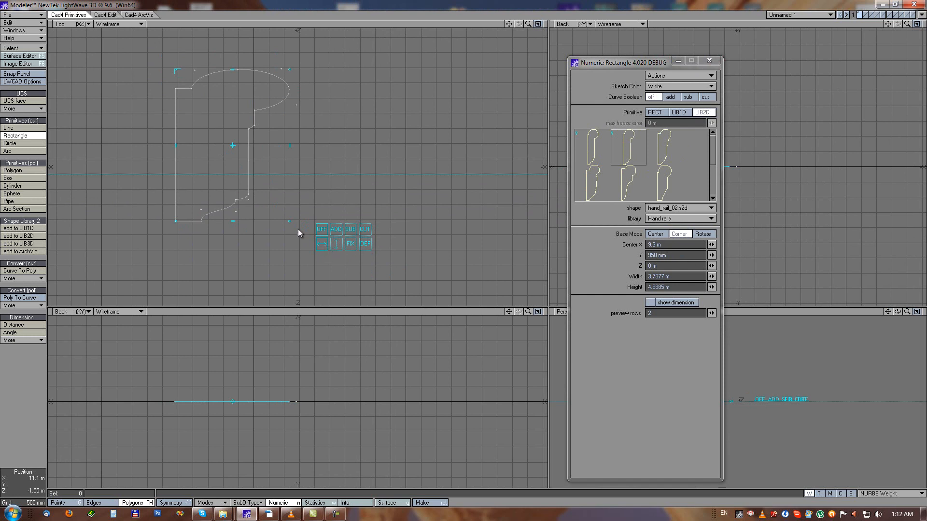
left_click_drag(231, 147, 274, 153)
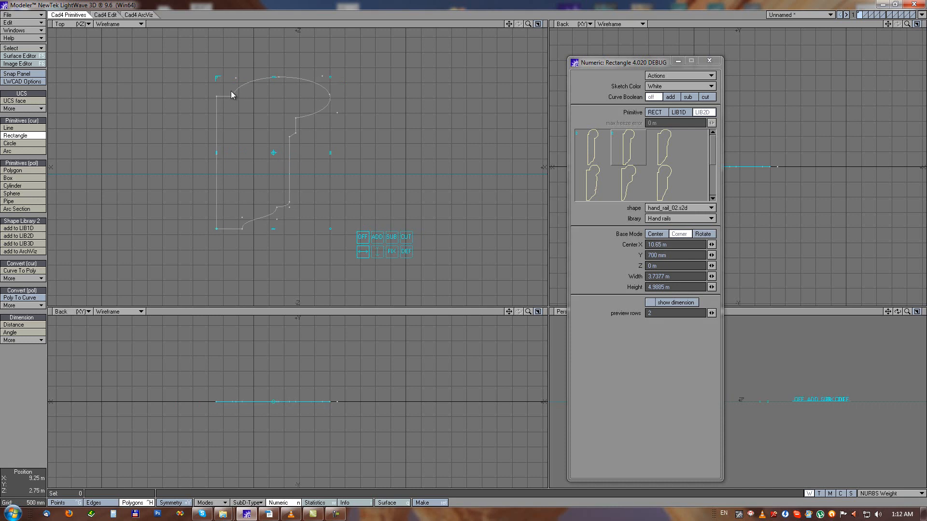
left_click_drag(280, 148, 251, 148)
left_click_drag(253, 73, 253, 68)
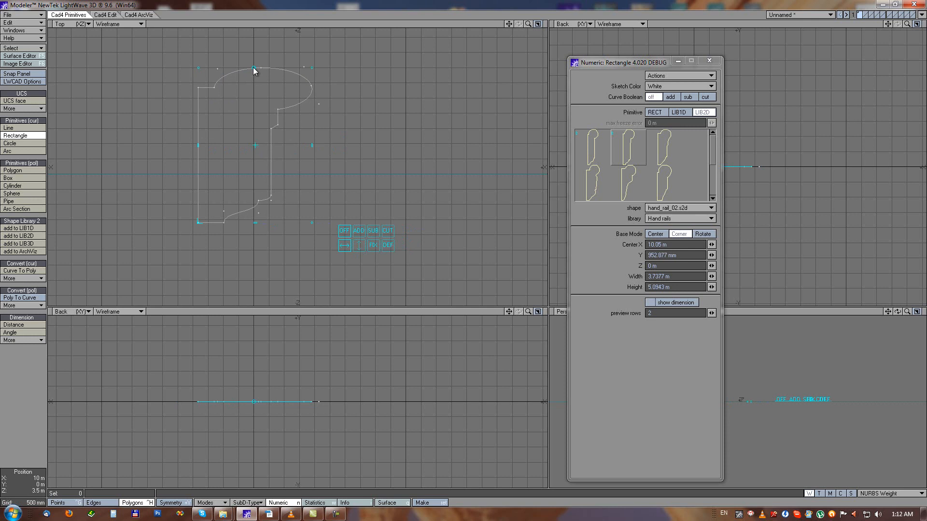
Alternate the hand rail profile between its vertical and horizontal arrow options, ending on horizontal
left_click(357, 244)
left_click(344, 246)
left_click(357, 246)
left_click(346, 246)
left_click(358, 244)
left_click(346, 247)
Widen the hand rail profile to about 4.37 m and move its center to about X 10.55 m, Y 600 mm
left_click_drag(252, 141, 276, 126)
left_click_drag(309, 64, 263, 66)
mouse_move(262, 142)
left_mouse_down()
mouse_move(261, 130)
mouse_move(273, 129)
left_mouse_up()
left_click_drag(273, 208, 367, 235)
left_click_drag(310, 156, 263, 155)
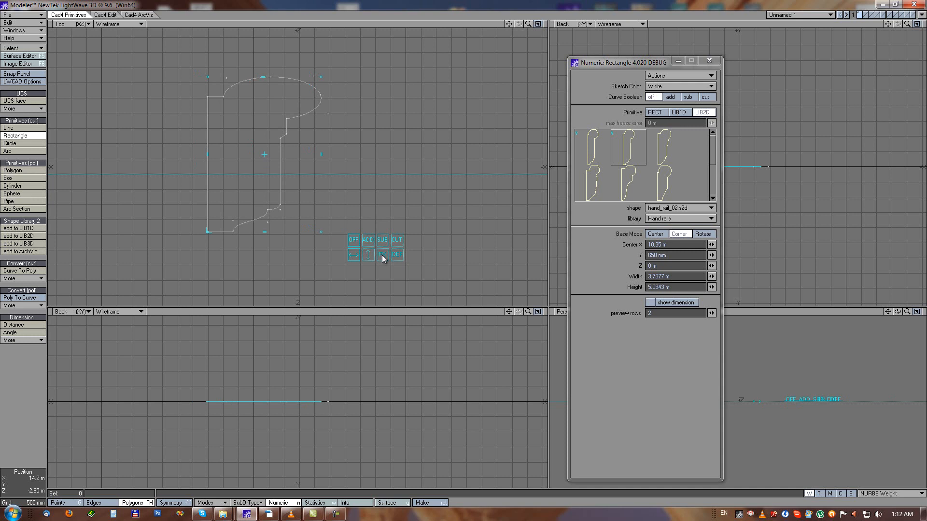
left_click_drag(321, 154, 340, 188)
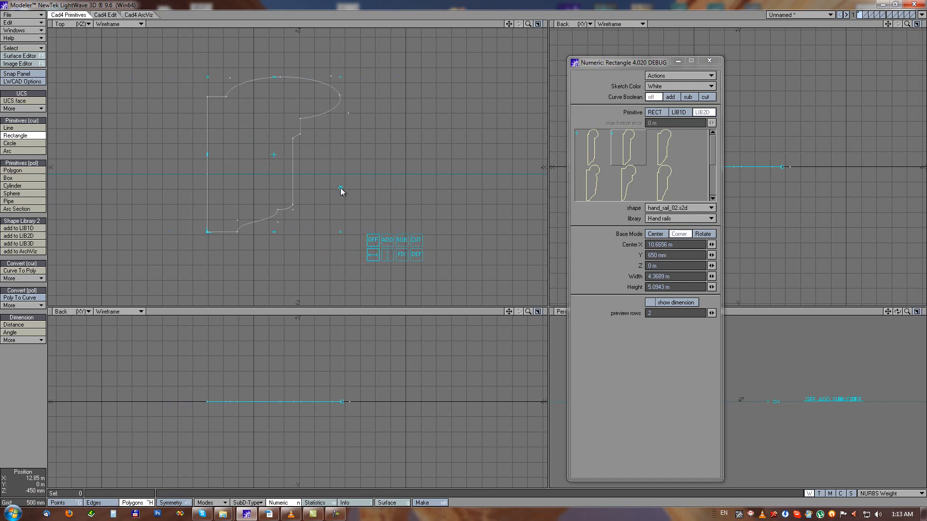
mouse_move(282, 153)
left_mouse_down()
mouse_move(267, 169)
mouse_move(270, 159)
mouse_move(285, 167)
left_mouse_up()
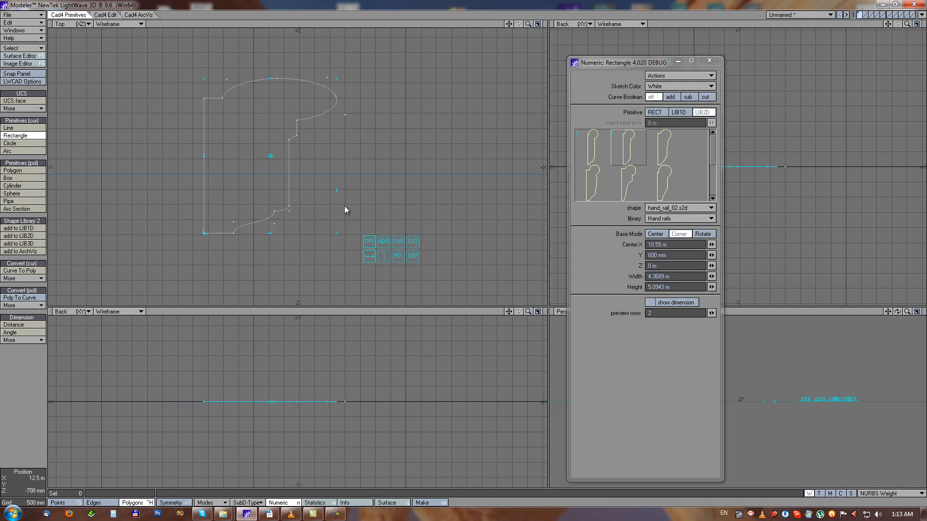
Apply the default (DEF) size to the hand rail profile
left_click(412, 258)
left_click_drag(213, 231, 384, 184, "ctrl+alt")
left_click_drag(156, 231, 309, 179, "alt")
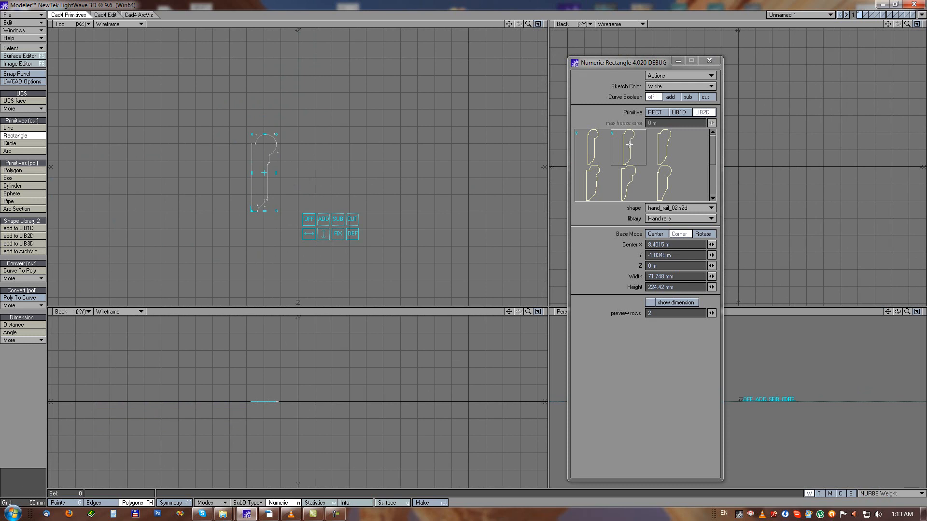
Enlarge the hand rail profile in the Top view to about 189 mm wide and 344 mm high
left_click_drag(281, 137, 354, 84)
left_click_drag(351, 145, 312, 196, "alt")
left_click_drag(270, 240, 305, 110)
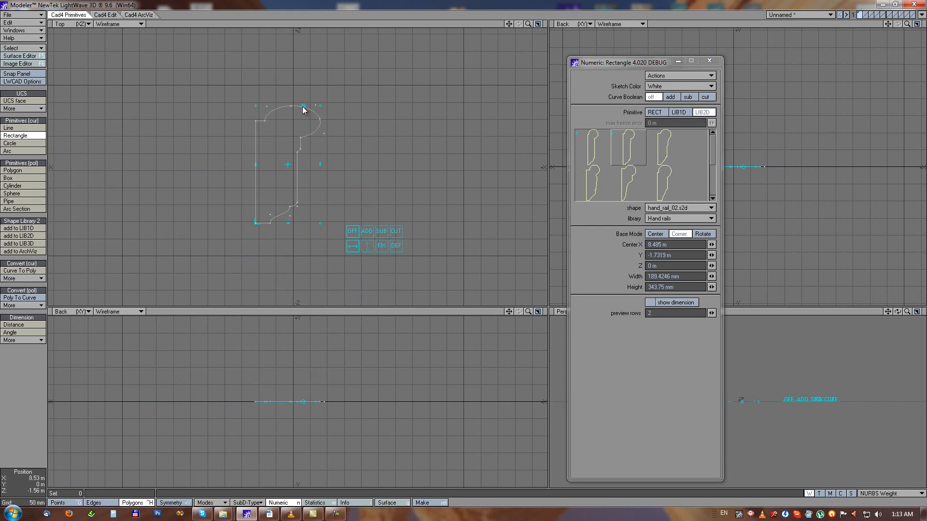
Draw a circle in Radius mode beside the hand rail profile, with a radius of about 147 mm
left_click(11, 144)
left_click_drag(427, 134, 272, 124, "alt")
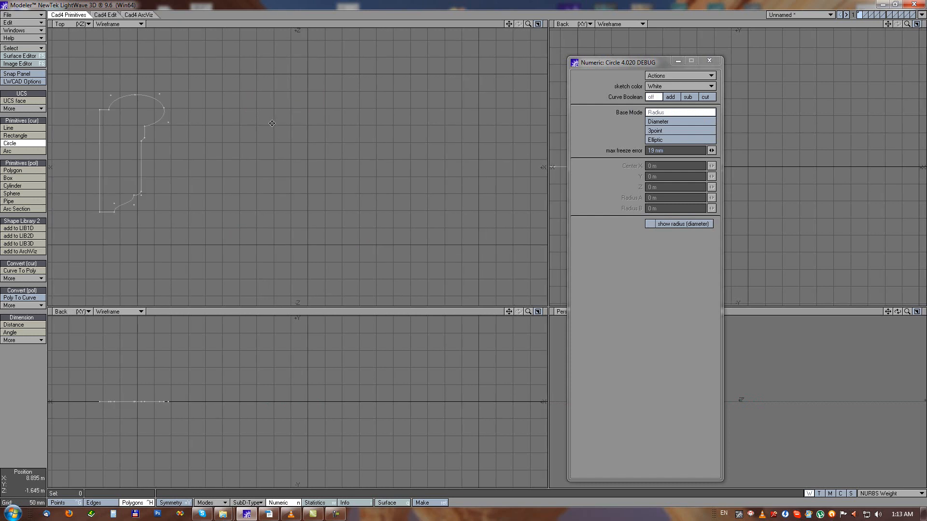
left_click_drag(349, 115, 289, 123, "alt")
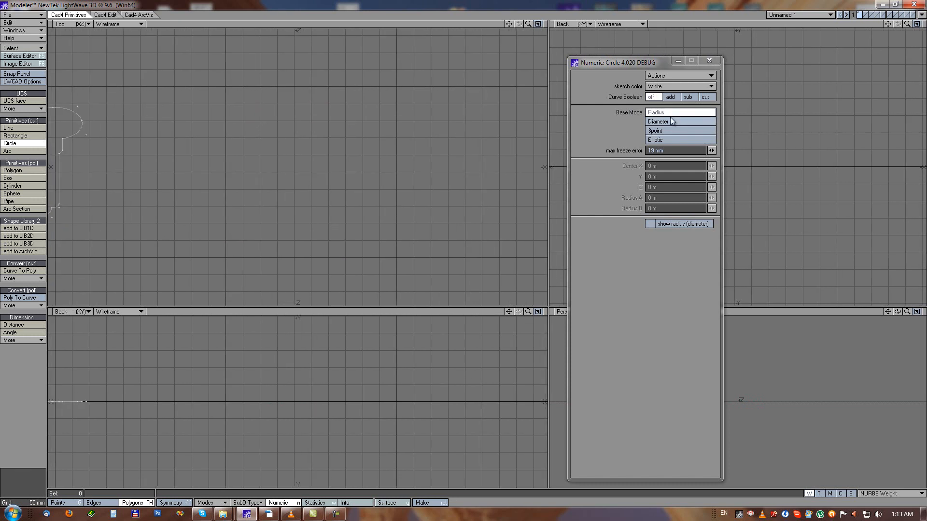
left_click_drag(248, 145, 286, 178)
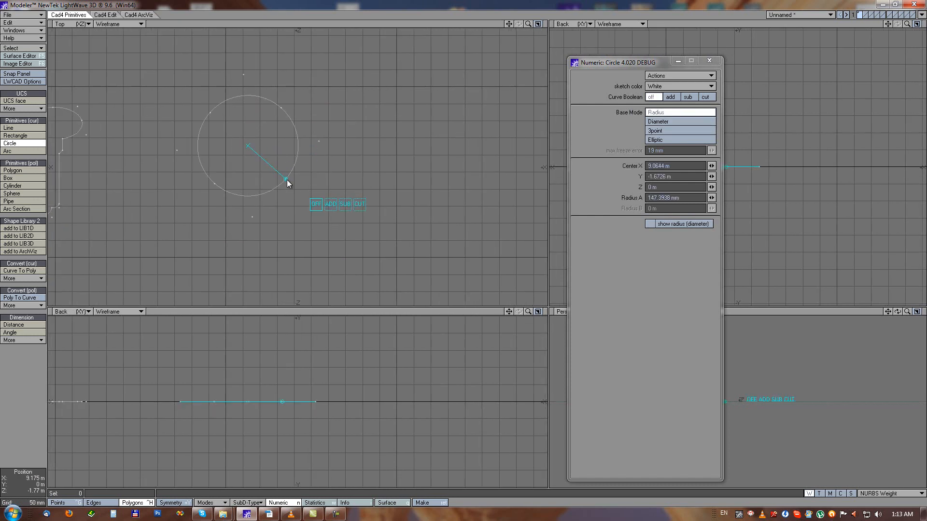
Draw a circle in Diameter mode and reposition its end points for a radius of about 106 mm
left_click(667, 121)
left_click_drag(354, 144, 353, 229)
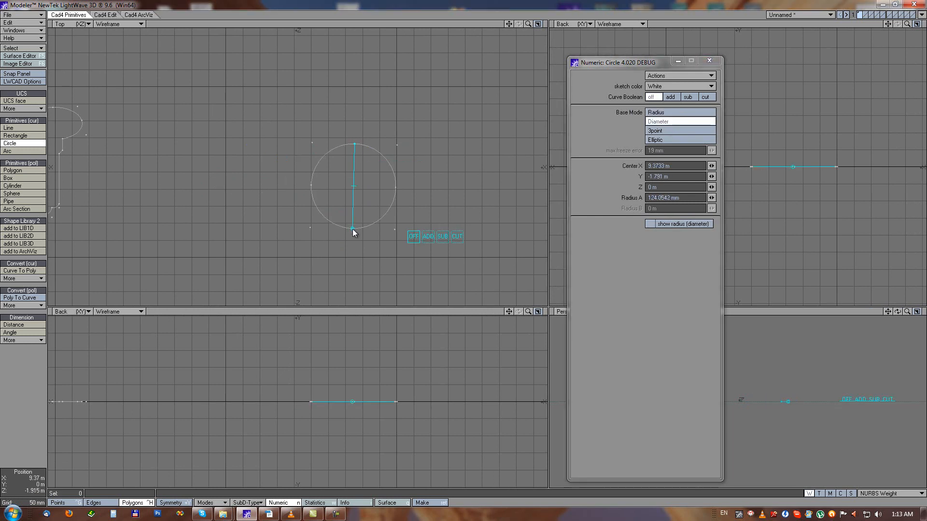
left_click_drag(356, 150, 279, 106)
left_click_drag(352, 228, 342, 186)
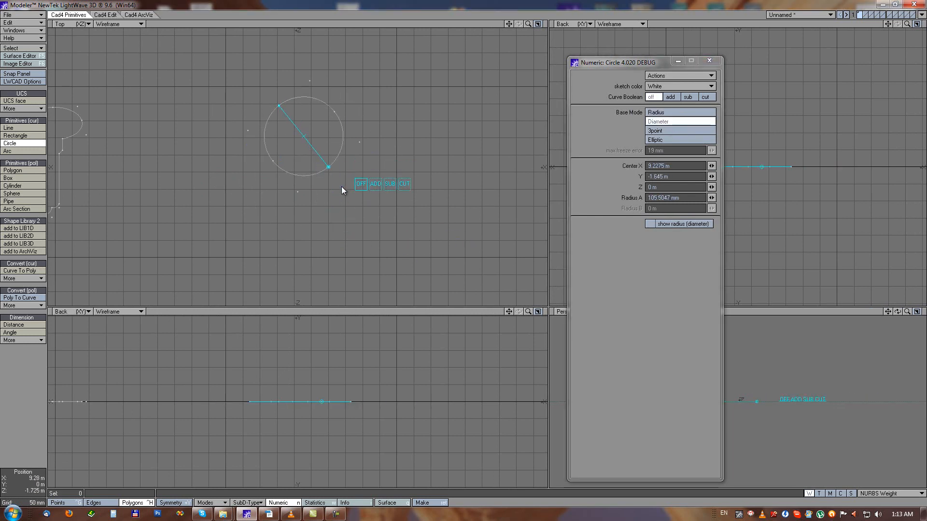
Draw a circle in 3point mode with a radius of about 245 mm
left_click(663, 130)
left_click_drag(225, 143, 191, 228)
left_click_drag(313, 166, 340, 192)
left_click(217, 104)
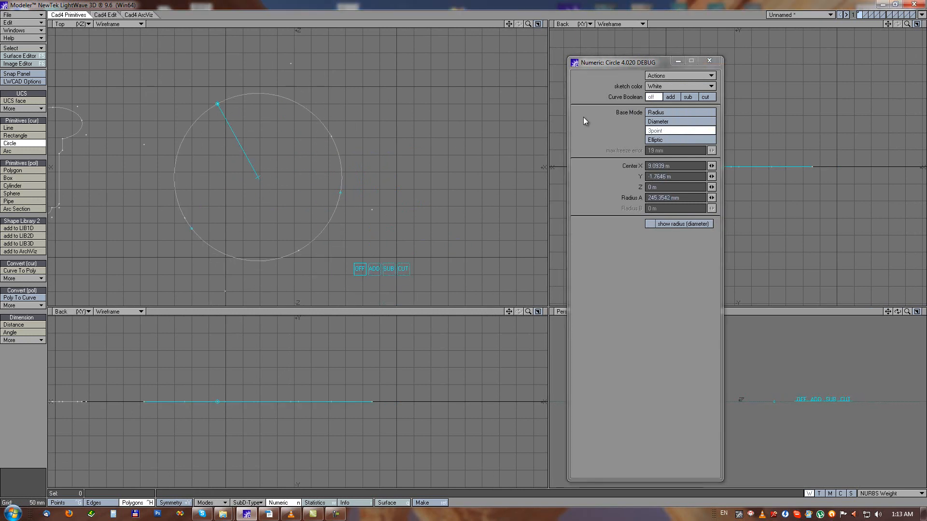
Draw a tilted ellipse in Elliptic mode with radii of about 322 mm and 177 mm, centered at about X 9.44 m, Y -1.72 m
left_click(659, 141)
left_click_drag(436, 153, 291, 153, "alt")
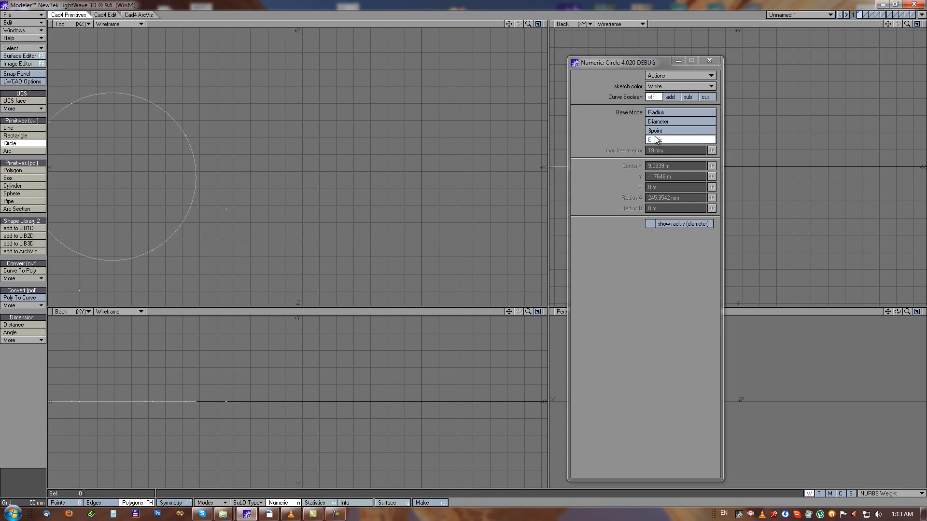
left_click_drag(332, 131, 395, 210)
left_click_drag(399, 92, 383, 98)
left_click_drag(332, 131, 232, 162)
left_click_drag(284, 225, 326, 216)
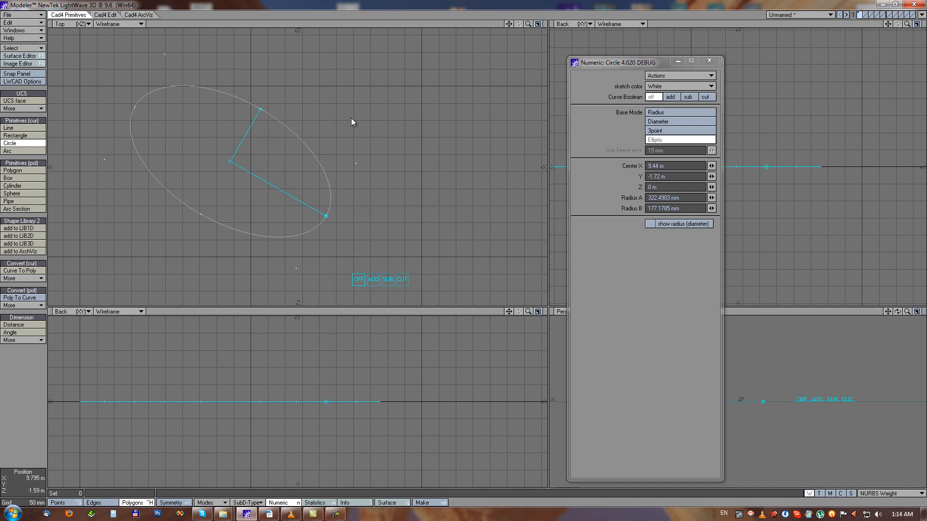
Finish the ellipse and bring up the Arc tool's mode options
key("space")
left_click(16, 152)
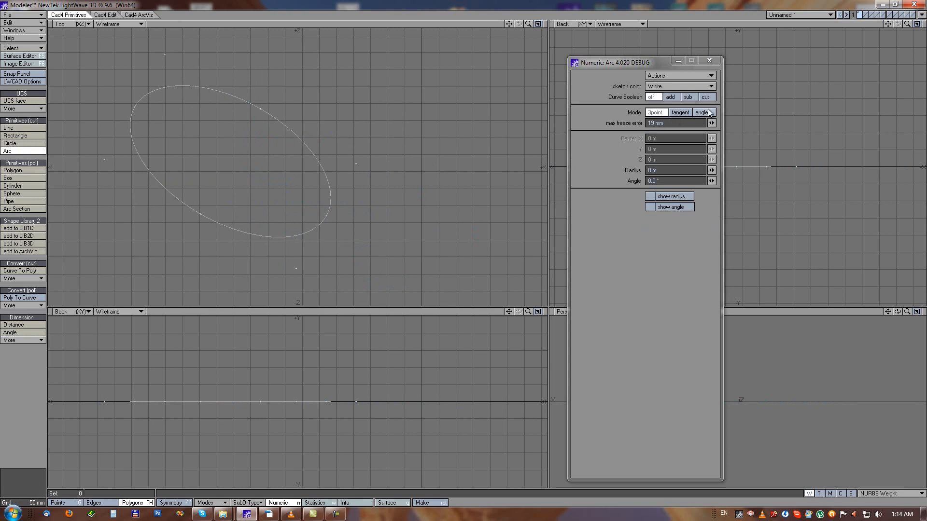
Draw a three-point curve beside the ellipse with the Line tool in Curve mode, ending at about X 10.21 m, Y -1.73 m
left_click(14, 130)
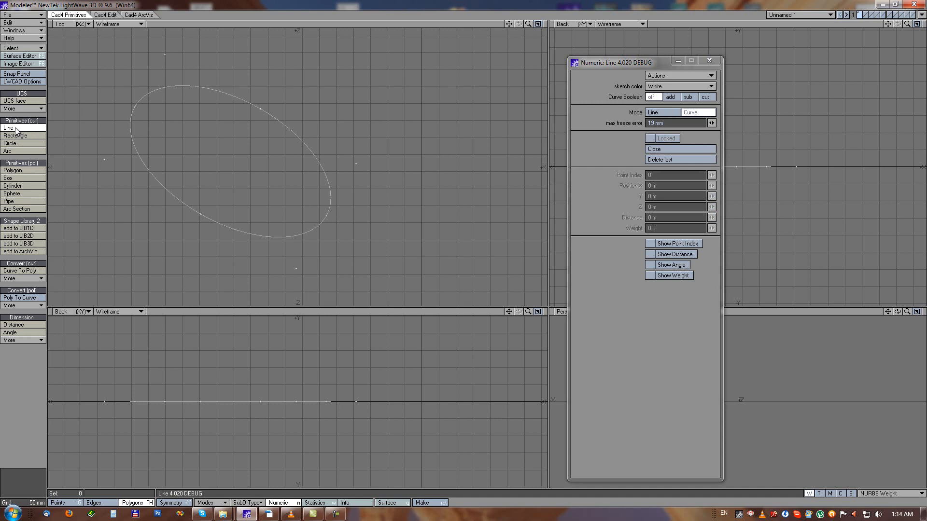
left_click_drag(397, 125, 240, 127, "alt")
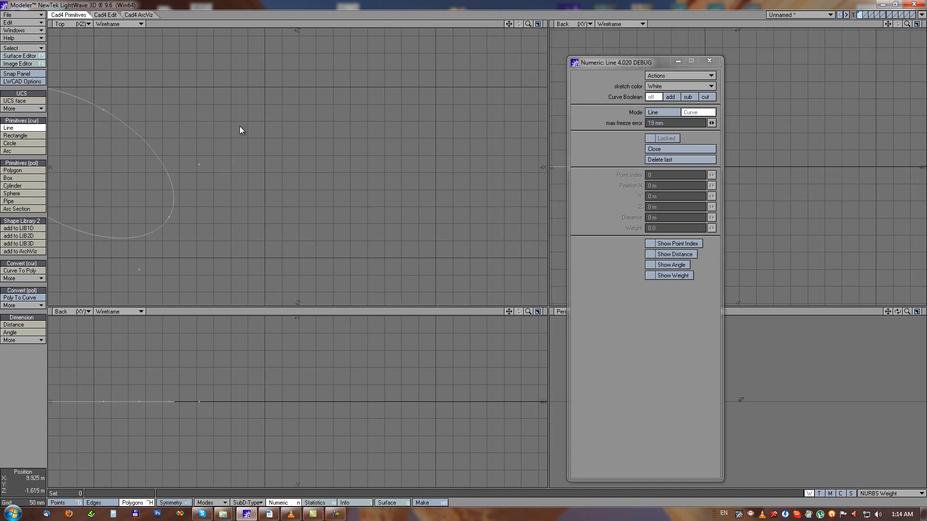
left_click(220, 144)
left_click(244, 233)
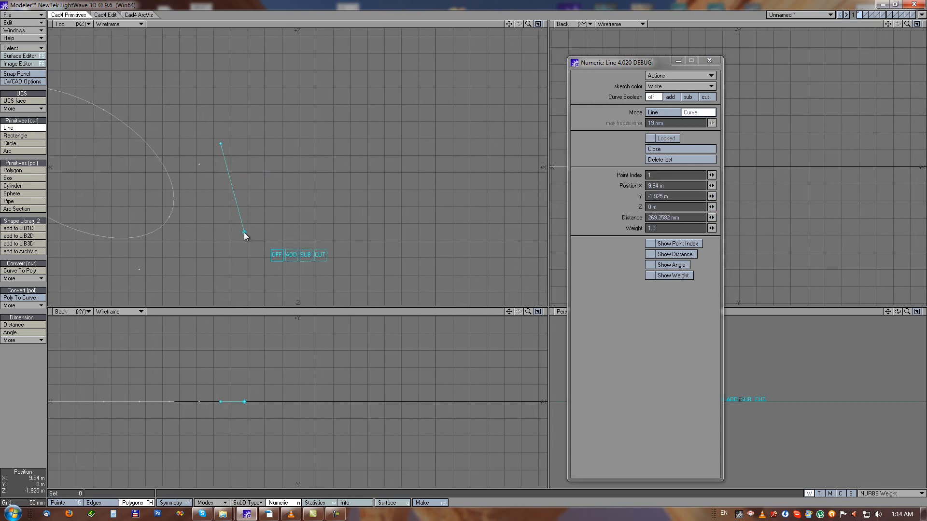
left_click(336, 164)
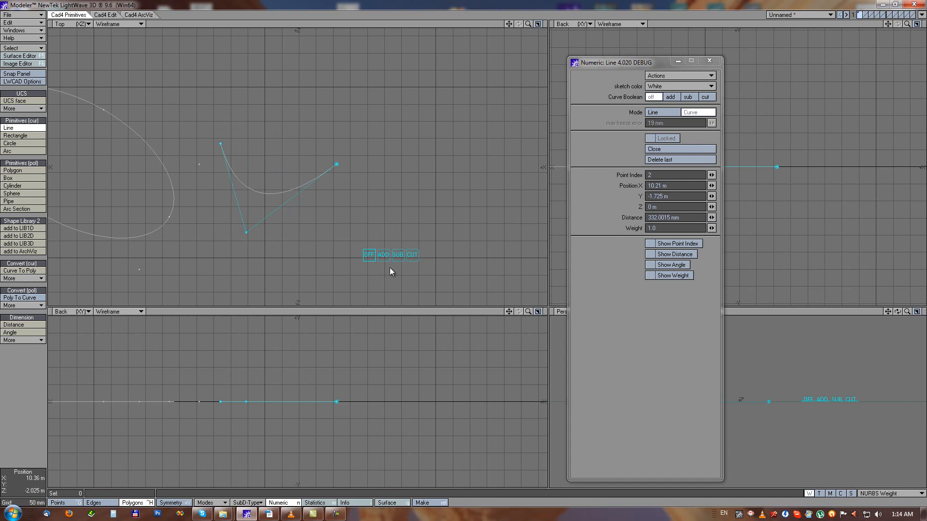
Switch the curve to Line mode, add a fourth point at about X 10.17 m, Y -1.52 m, and reposition the two middle points
left_click(655, 112)
left_click_drag(322, 93, 321, 94)
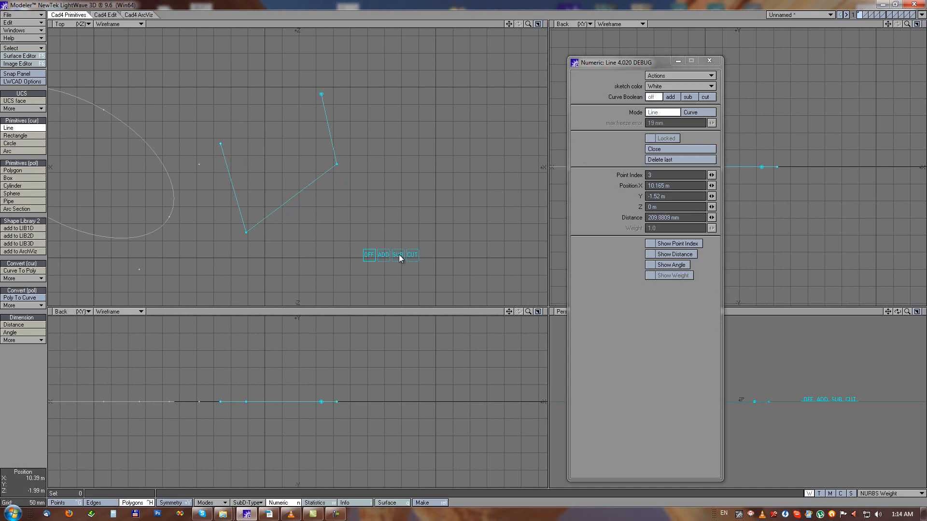
left_click_drag(248, 233, 299, 218)
left_click_drag(335, 165, 364, 163)
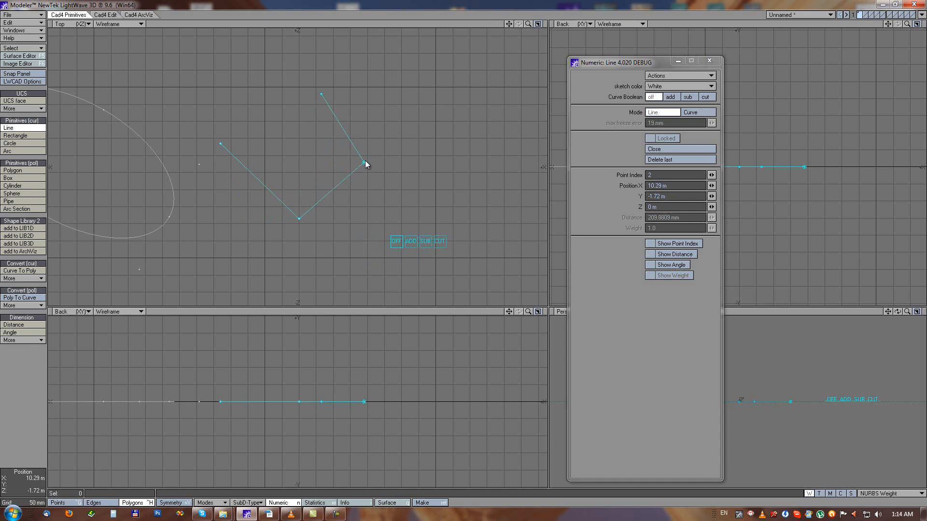
Set the curve Boolean to add and merge a second, overlapping four-point shape into the outline
left_click(411, 242)
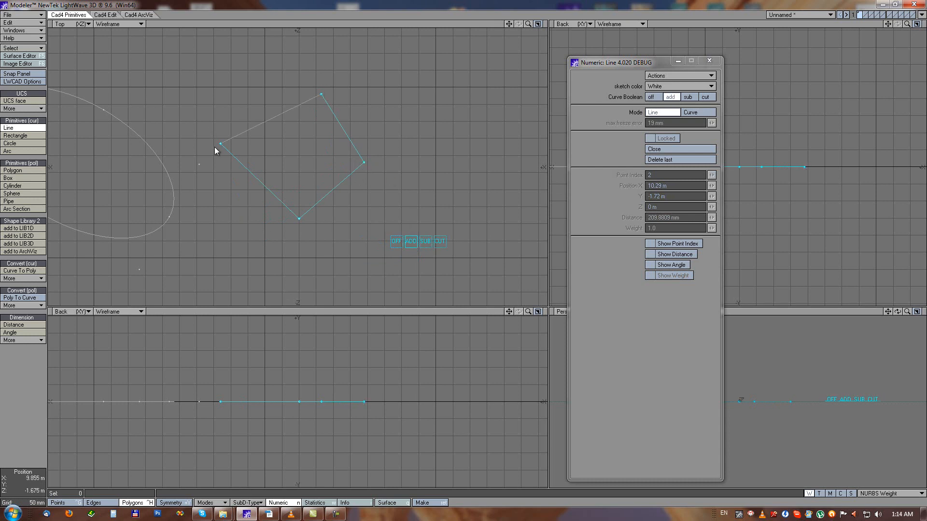
key("Return")
left_click(372, 111)
left_click(297, 152)
left_click(386, 237)
key("Return")
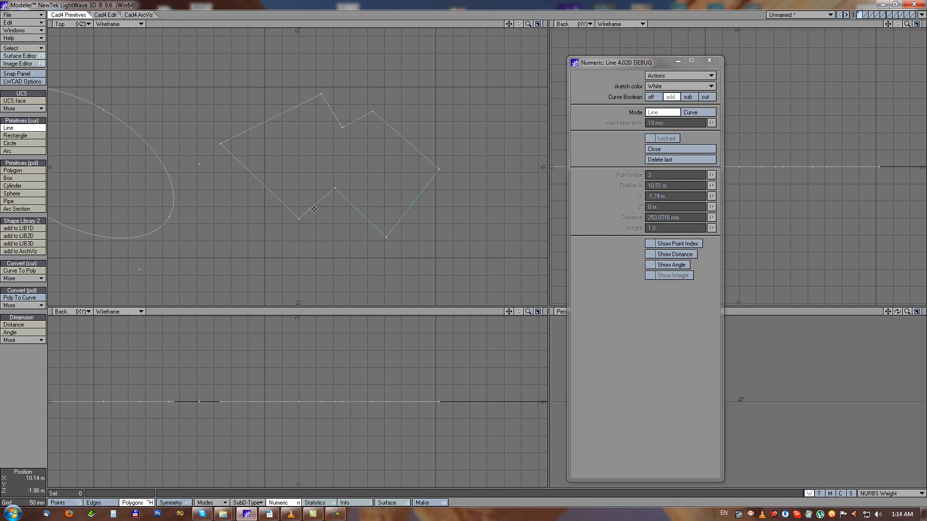
Draw a triangle across the outline's lower-left edge and subtract it with the sub Boolean
left_click(222, 210)
left_click(313, 141)
left_click(319, 230)
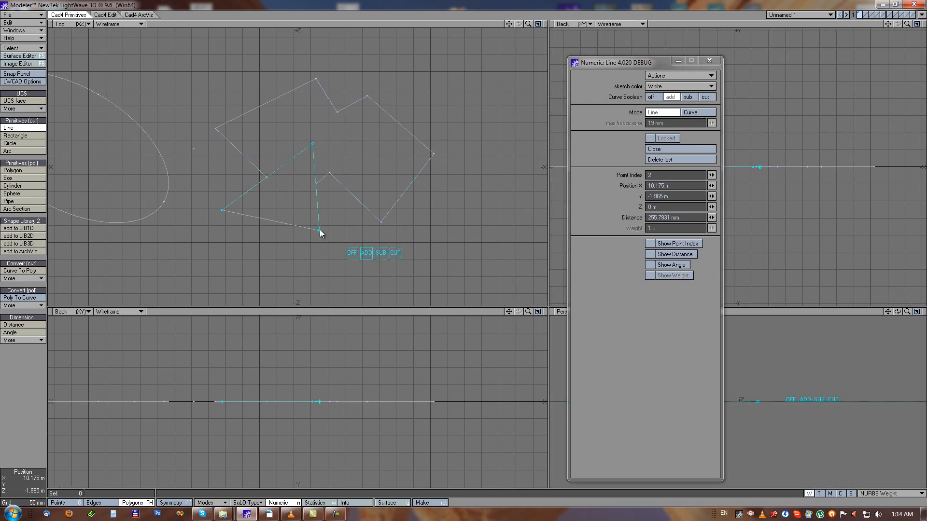
left_click(381, 253)
key("Return")
Subtract a second triangle from the outline's lower-right edge
left_click(335, 258)
left_click(372, 166)
left_click(452, 200)
key("Return")
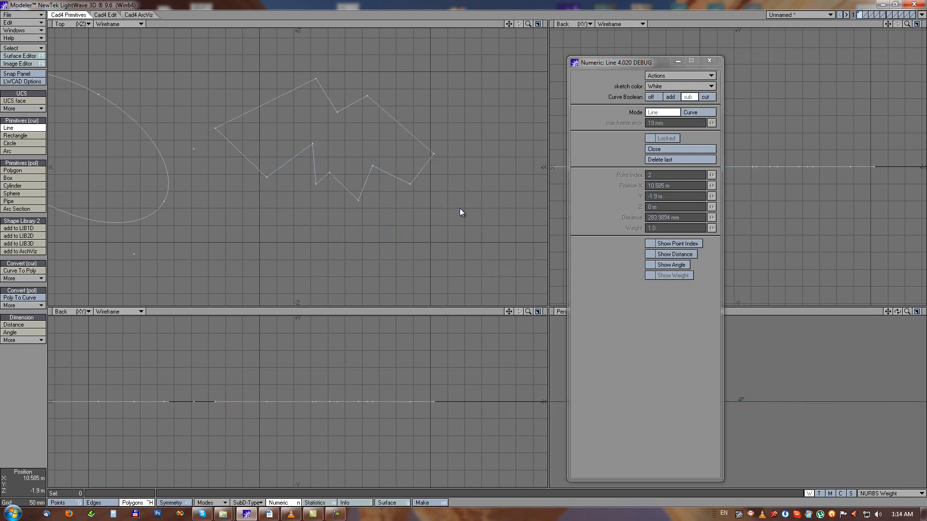
Subtract a triangular notch from the outline's upper edge
left_click(259, 70)
left_click(311, 121)
left_click(365, 54)
left_click_drag(366, 56, 359, 47)
key("Return")
Cut the outline with a diagonal line from about X 10.04 m, Y -1.9 m to X 10.47 m, Y -1.56 m
left_click(309, 188)
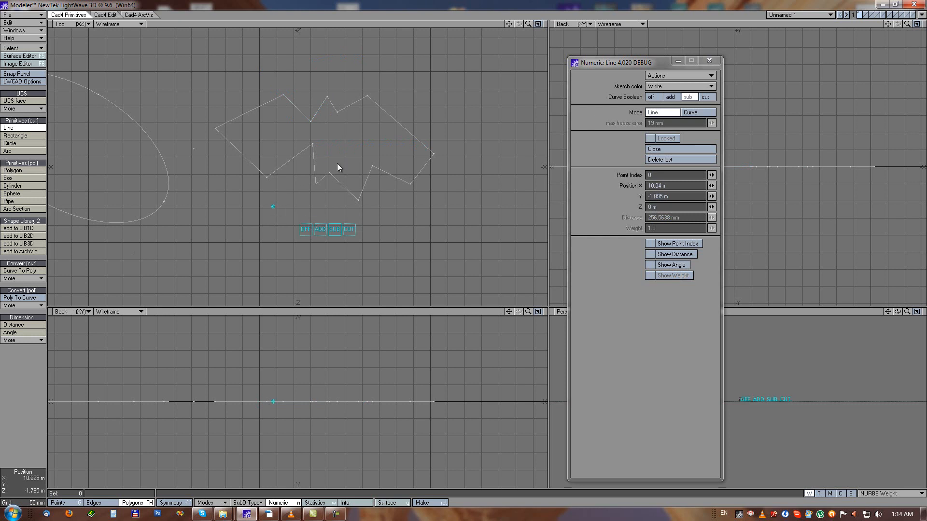
left_click(418, 92)
left_click_drag(417, 147, 319, 164, "alt+shift")
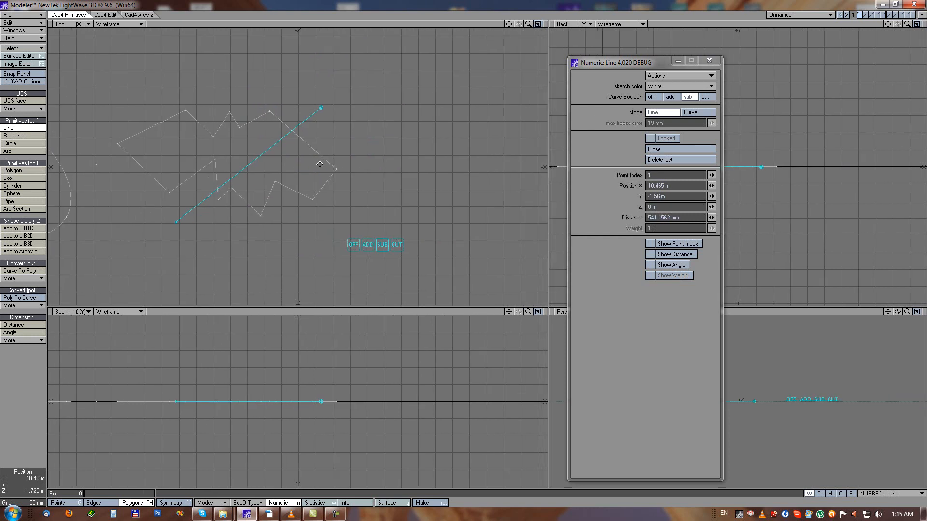
left_click(396, 245)
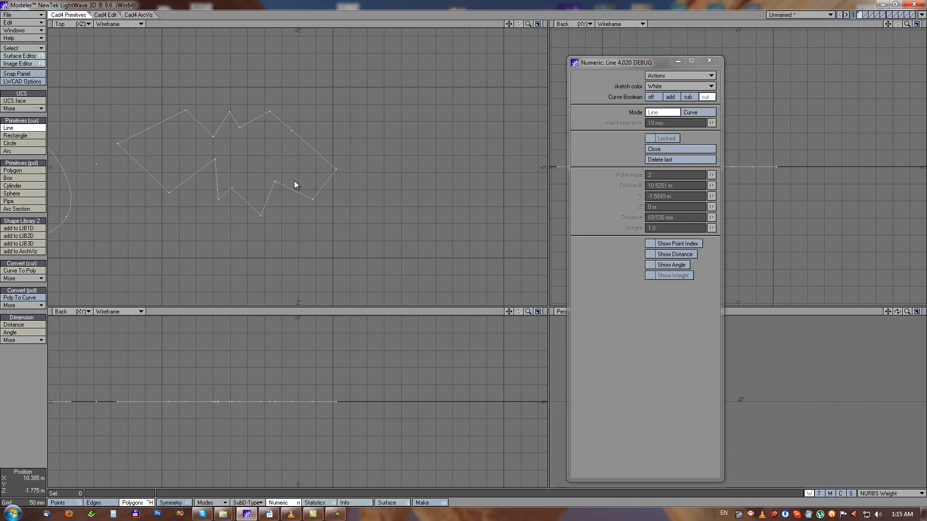
Draw a hand rail cut shape about 347 by 412 mm over the outline's right side and change its primitive to RECT
left_click(19, 136)
left_click_drag(266, 78, 397, 236)
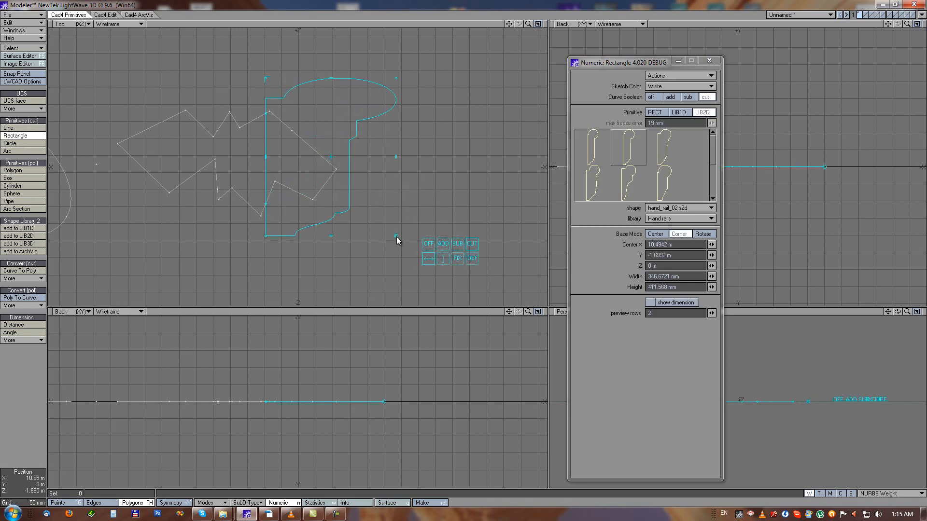
left_click(654, 112)
left_click(326, 116)
Draw a rectangular cut shape over the left end of the outline
left_click_drag(94, 87, 165, 206)
right_click(165, 206)
left_click_drag(278, 189, 322, 201, "alt")
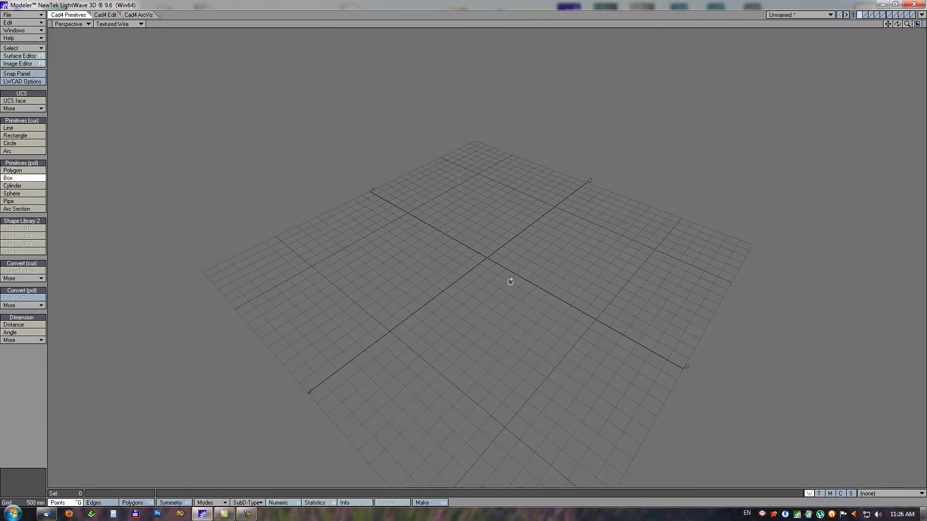
Build a tall box around the grid's center in the Perspective view from a freehand base rectangle
left_click_drag(510, 282, 497, 297, "alt")
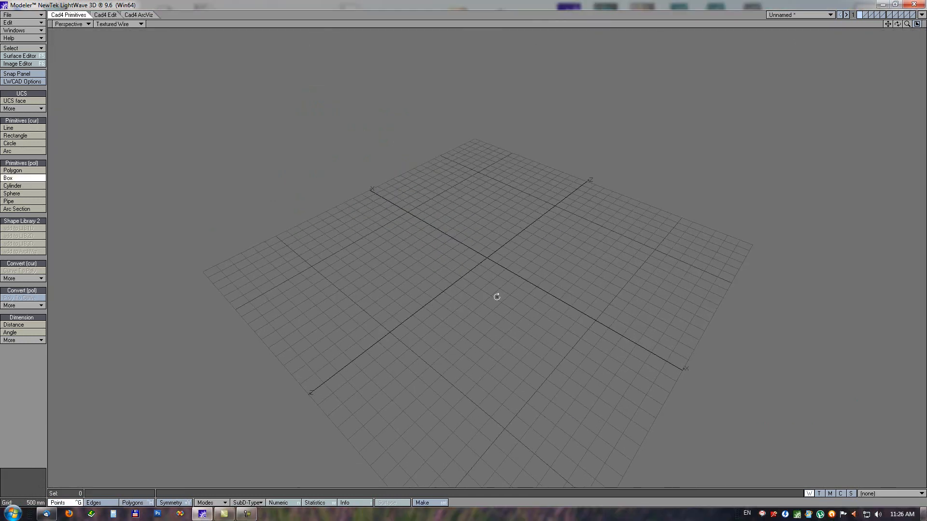
left_click_drag(375, 263, 625, 247)
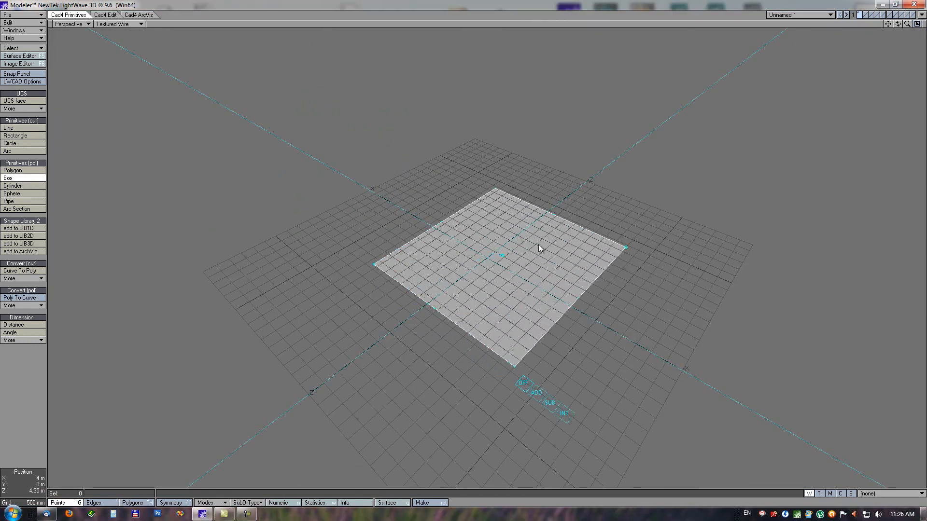
left_click_drag(499, 254, 494, 129)
left_click_drag(501, 257, 511, 235)
key("Return")
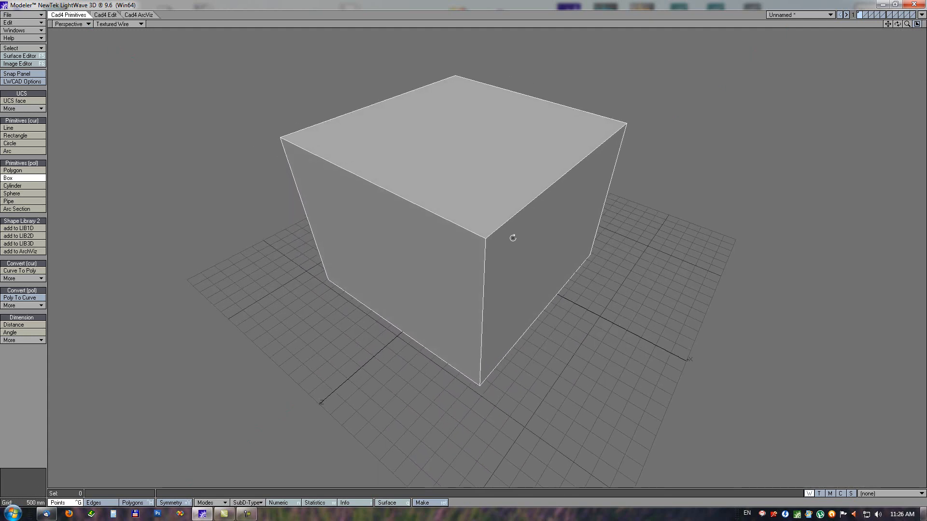
Draw a rectangle in the middle of the box's front face
left_click_drag(560, 316, 497, 265, "alt")
left_click(15, 135)
left_click_drag(495, 300, 493, 271, "alt")
mouse_move(351, 275)
left_mouse_down()
mouse_move(459, 230)
mouse_move(456, 211)
left_mouse_up()
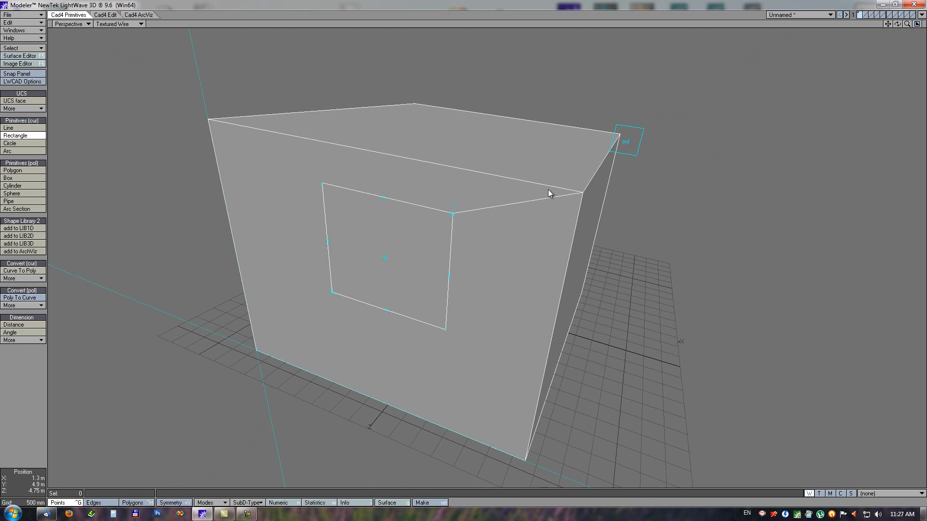
Toggle the rectangle's pol option off and on again, and extend the rectangle to the front face's upper edge
left_click(623, 143)
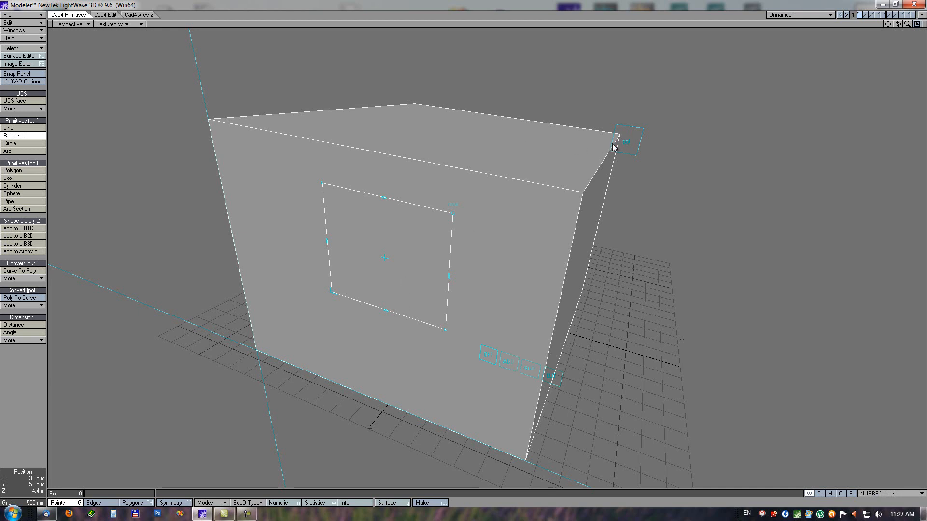
left_click(624, 146)
left_click_drag(455, 213, 456, 167)
right_click(456, 166)
Add two more rectangles on the front face, overlapping the first and reaching the face's right and left edges
mouse_move(385, 259)
left_mouse_down()
mouse_move(456, 370)
mouse_move(537, 403)
left_mouse_up()
right_click(537, 403)
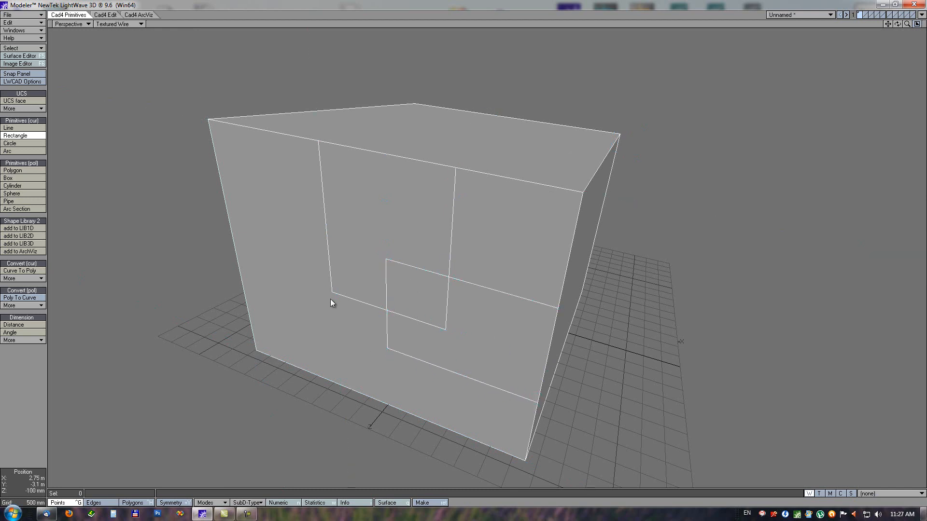
left_click_drag(305, 282, 240, 295)
Select the polygons inside the overlapping rectangles on the front face and merge them into one polygon
left_click_drag(409, 224, 401, 233, "alt")
key("ctrl+h")
left_click_drag(425, 336, 365, 255)
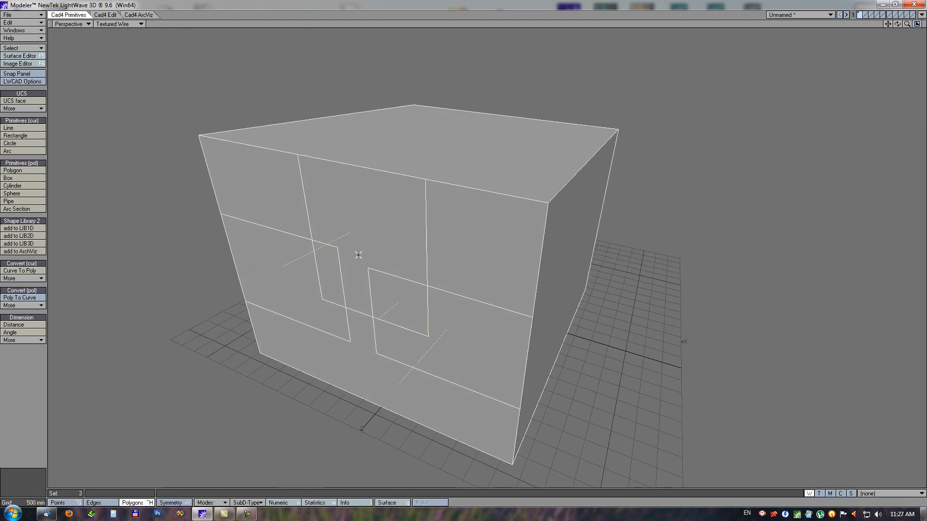
left_click_drag(323, 278, 303, 282)
key("shift+z")
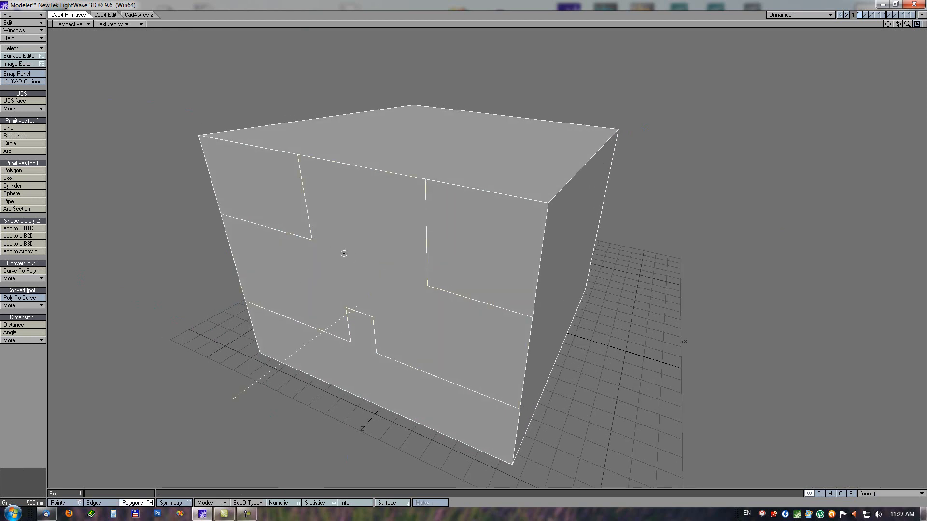
Bevel the merged polygon outward from the box's front face
key("b")
left_click_drag(356, 244, 381, 201)
key("slash")
Split the box's top face with a line from front edge to back edge and another from that line's midpoint to the right edge
left_click_drag(322, 250, 458, 209, "alt")
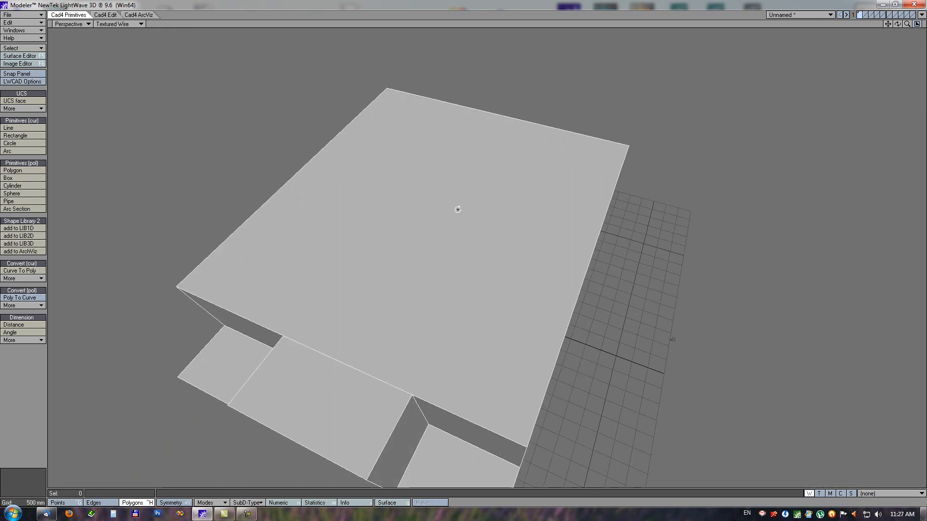
left_click(15, 128)
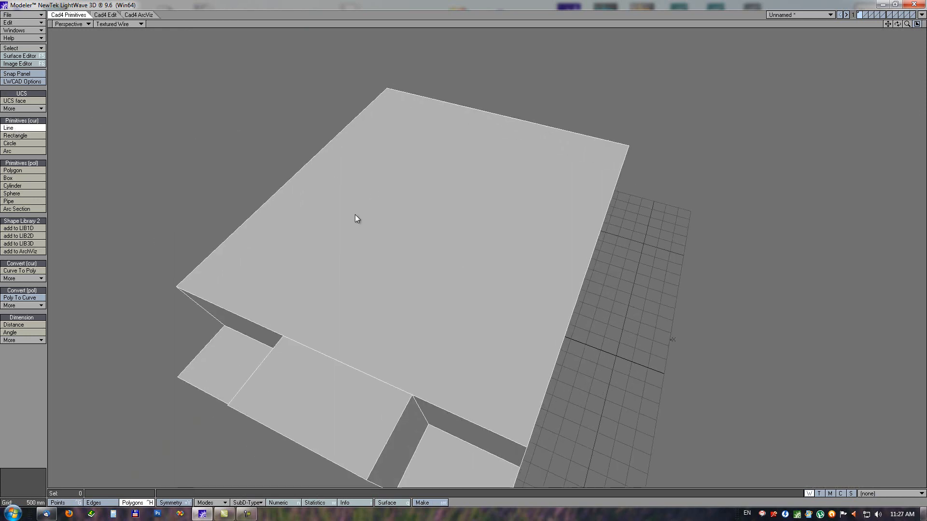
left_click(316, 350)
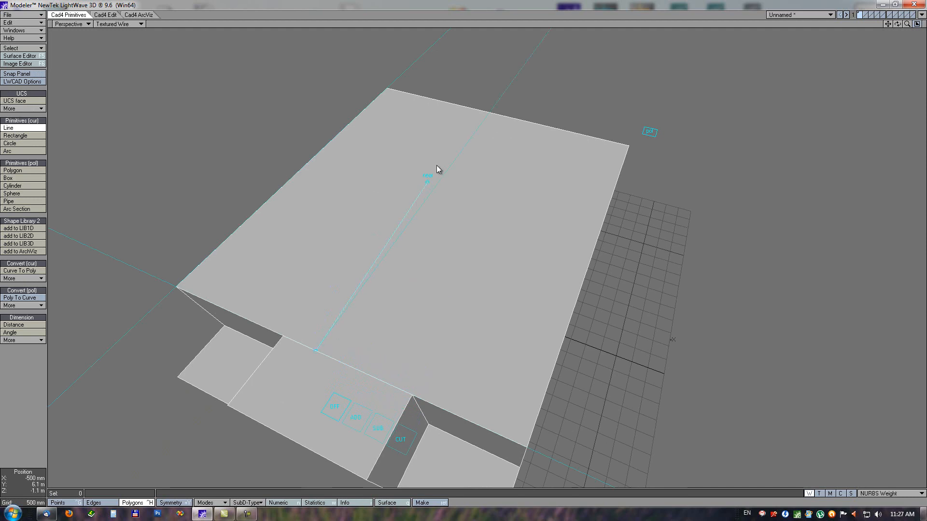
left_click(488, 114)
left_click(413, 217)
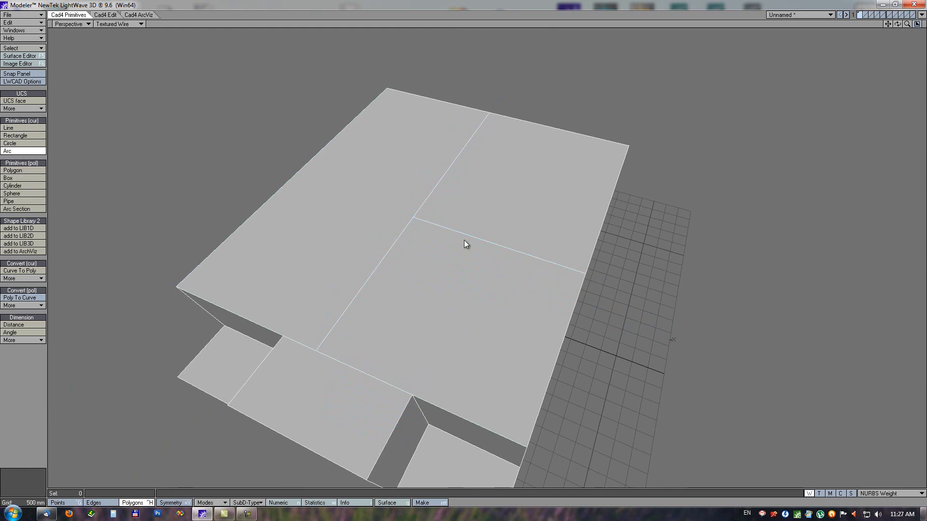
Draw a 3point arc of about 1.39 m radius across the top face's second line and set its max freeze error to 72 mm
left_click(450, 279)
key("n")
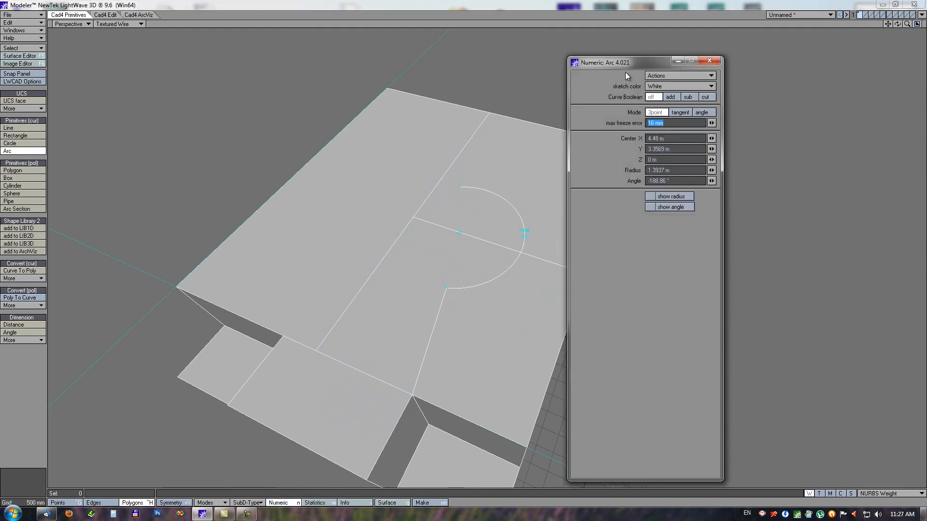
left_click_drag(635, 63, 705, 54)
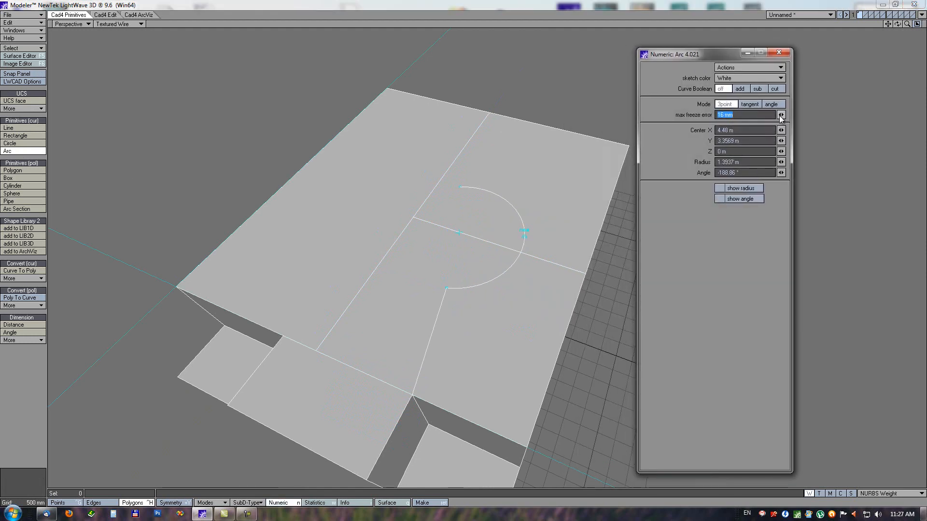
left_click_drag(781, 114, 808, 115)
left_click_drag(471, 208, 499, 216, "alt")
scroll(527, 214, "up", 3)
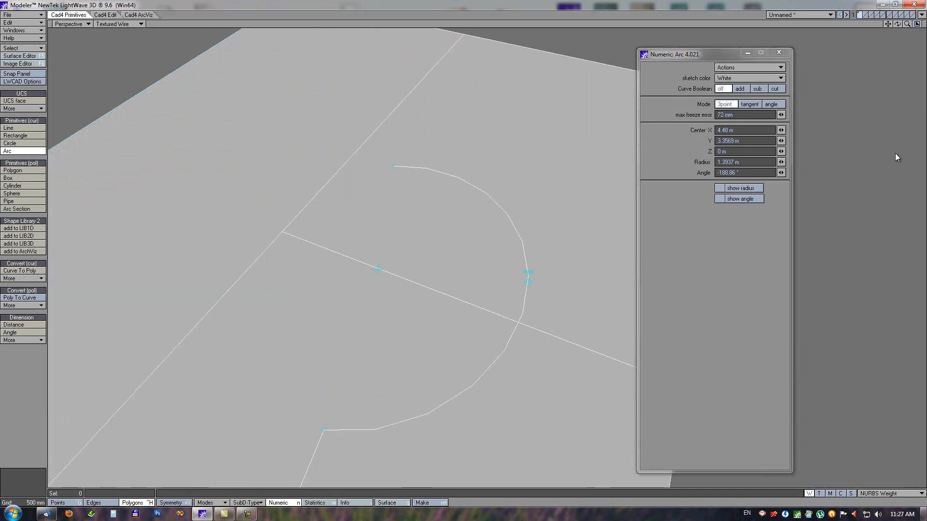
Increase the arc's max freeze error further for coarser segmentation, then finish the arc and close its numeric settings
left_click_drag(783, 117, 854, 116)
left_click_drag(150, 215, 83, 213)
scroll(413, 166, "down", 3)
key("space")
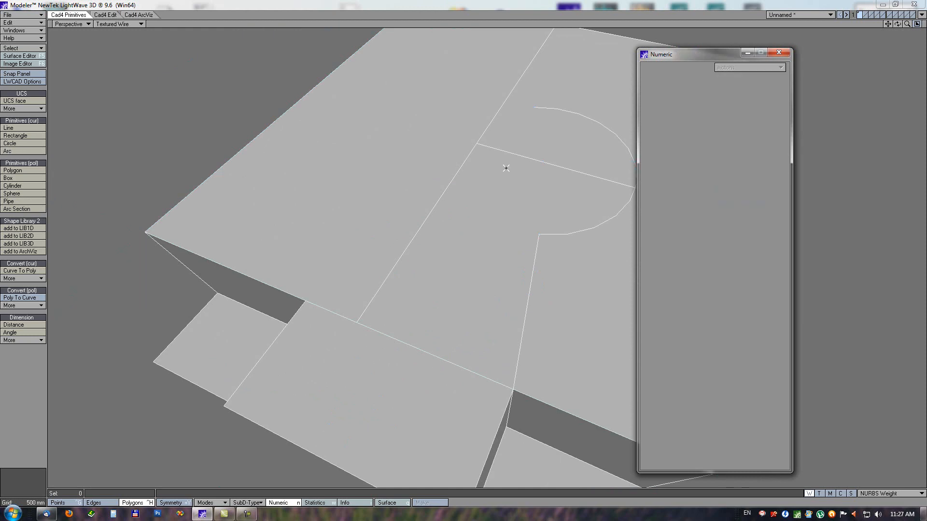
left_click(779, 52)
Draw a rectangle curve on the box and finish it
left_click_drag(484, 306, 525, 265, "alt")
mouse_move(739, 300)
left_mouse_down("ctrl+alt")
mouse_move(716, 311)
mouse_move(731, 313)
left_mouse_up("ctrl+alt")
left_click_drag(722, 376, 531, 174, "alt")
left_click(19, 136)
left_click_drag(461, 223, 568, 311)
key("space")
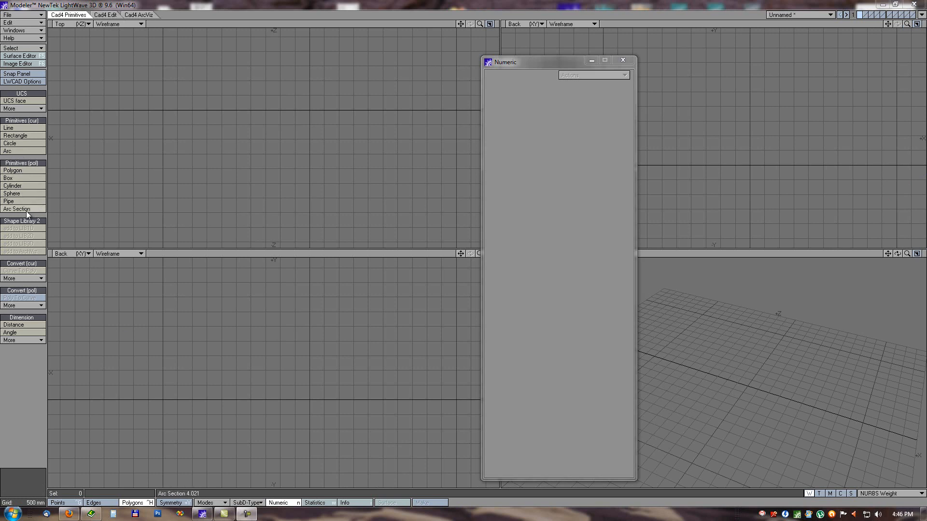
Create a four-point polygon in the Top view with the LWCAD Polygon primitive
left_click(12, 171)
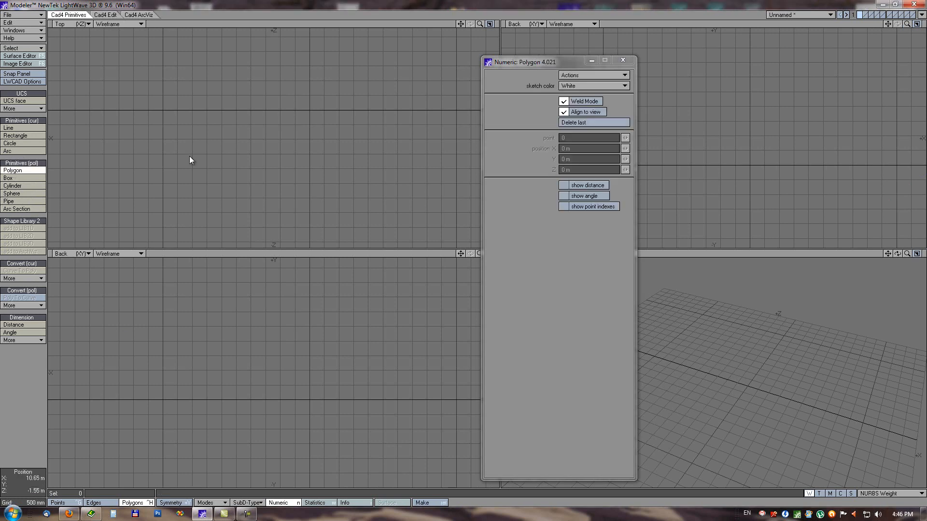
left_click(149, 113)
left_click(137, 196)
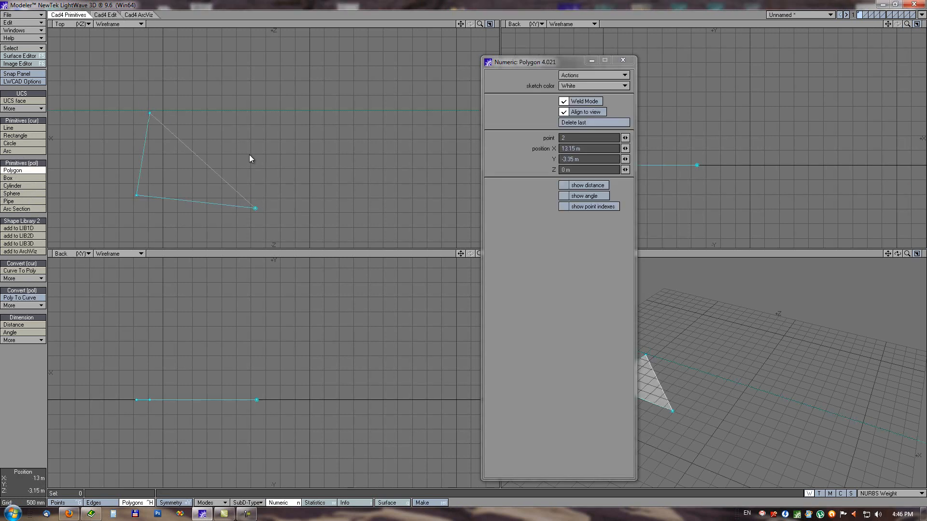
left_click(255, 208)
left_click_drag(265, 85, 246, 83)
right_click(246, 82)
Toggle Weld Mode off and on, and create a second four-point polygon sharing the first polygon's right edge
left_click(396, 107)
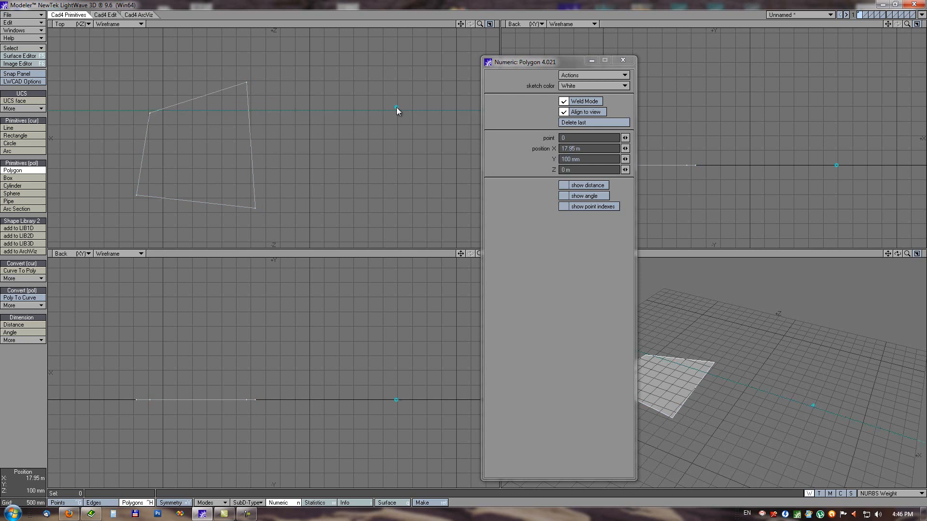
left_click(564, 102)
left_click(563, 102)
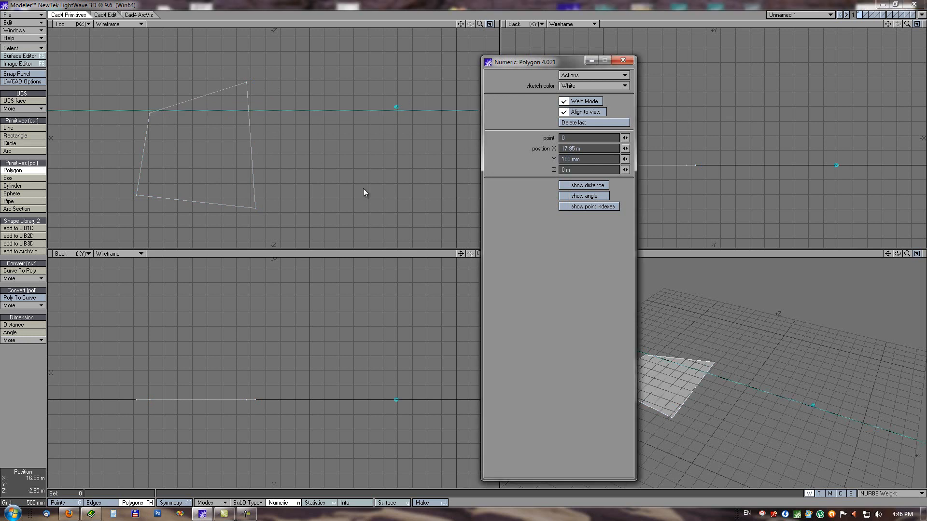
left_click(363, 189)
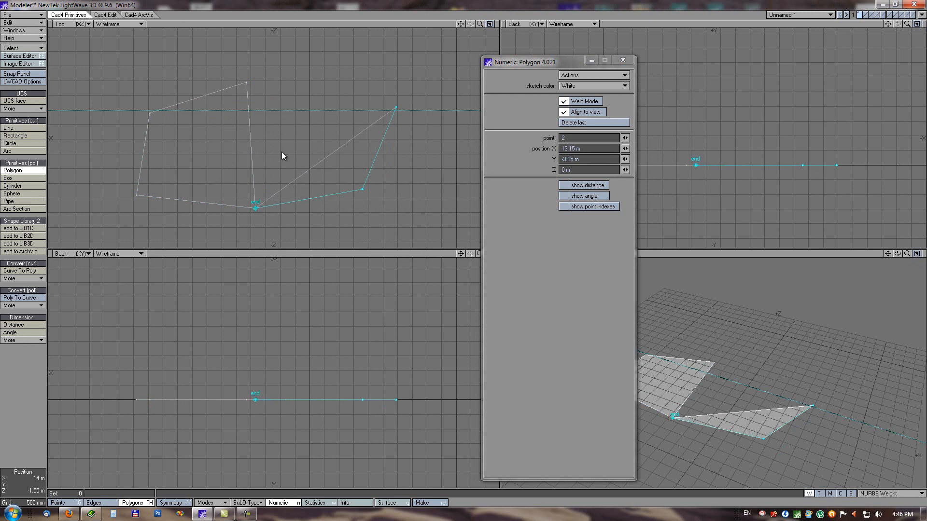
left_click(255, 209)
left_click(246, 82)
Inspect the shared edge between the two polygons, then delete both polygons
left_click_drag(235, 127, 216, 110, "alt")
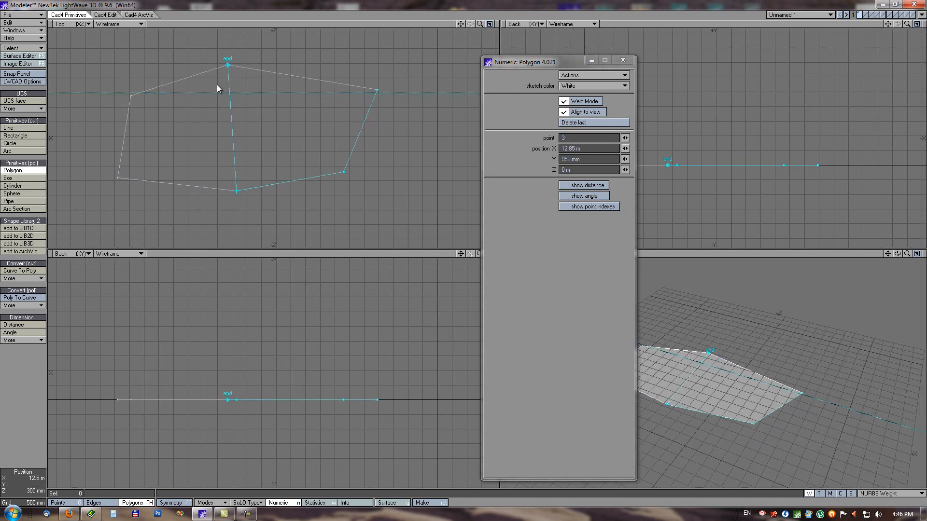
left_click_drag(229, 160, 260, 172, "ctrl+alt")
left_click_drag(235, 211, 236, 187, "alt")
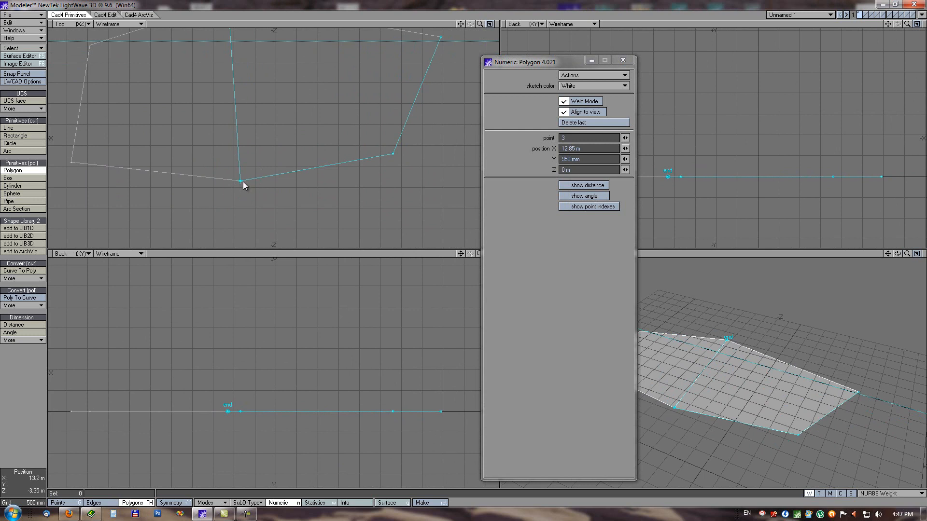
left_click_drag(246, 78, 280, 118, "alt")
key("Delete")
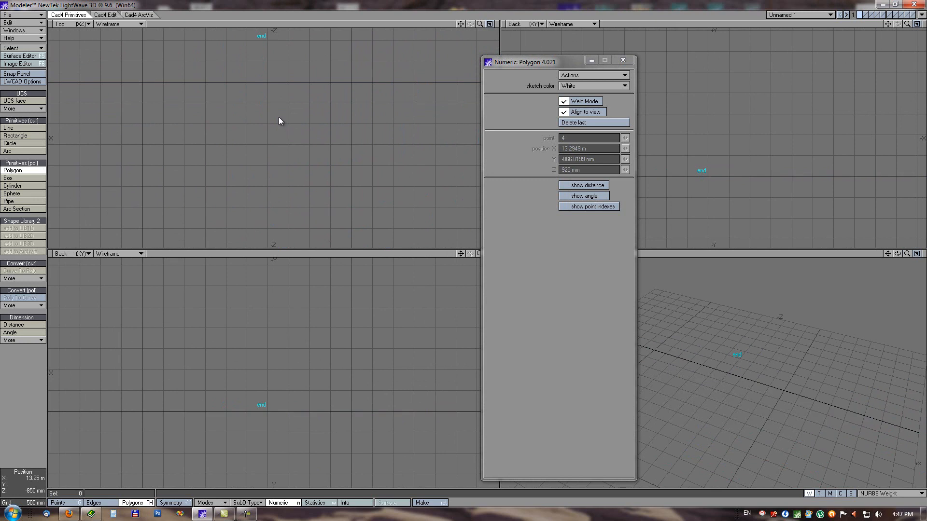
Draw a Box primitive in Corner mode with a base of about 2.31 × 2.06 m in the Top view and raise it about 1.95 m
left_click(14, 177)
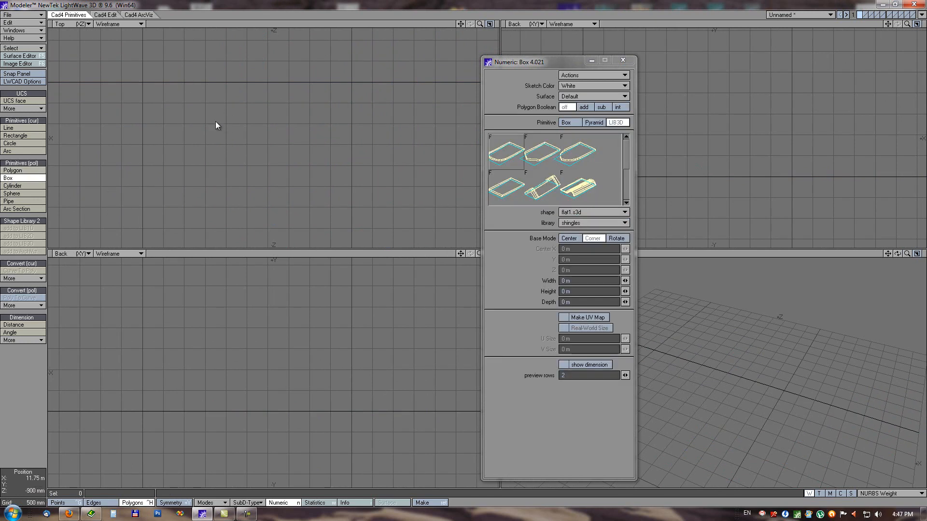
left_click(566, 123)
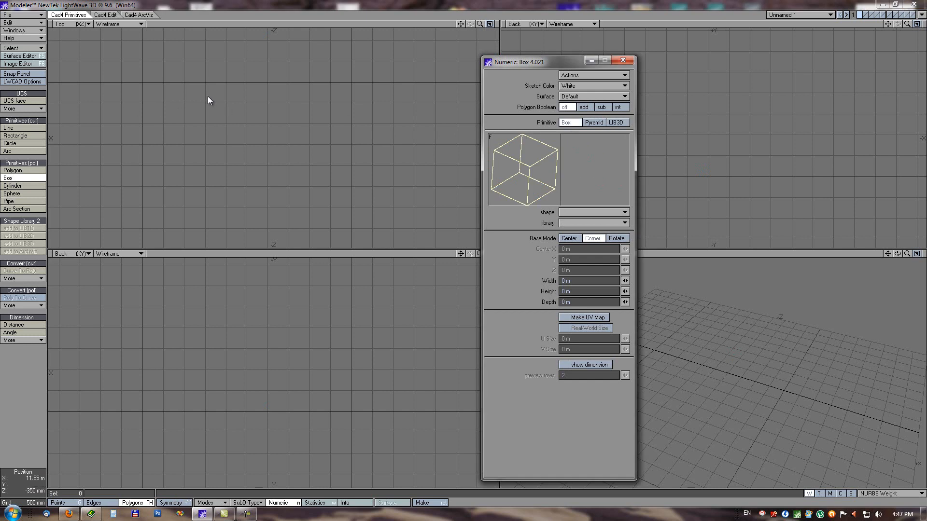
left_click_drag(211, 99, 308, 184)
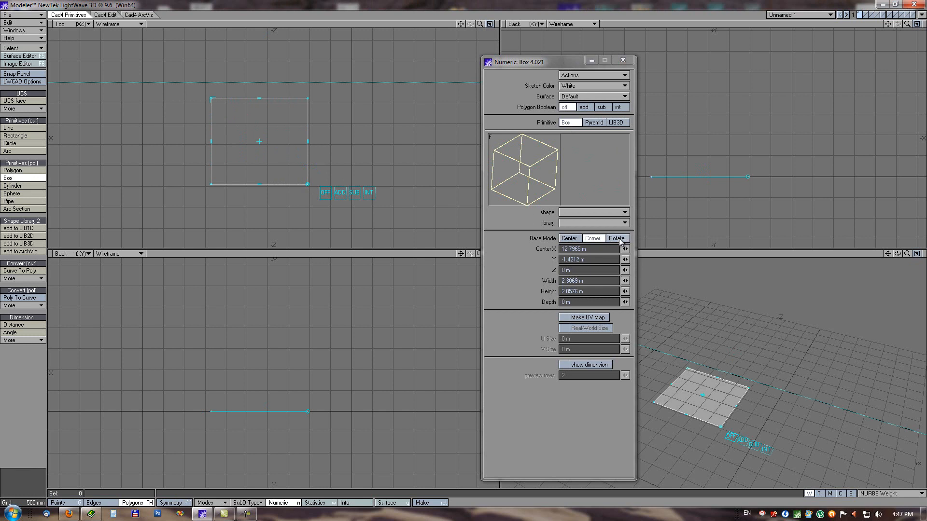
left_click_drag(358, 135, 335, 130, "alt")
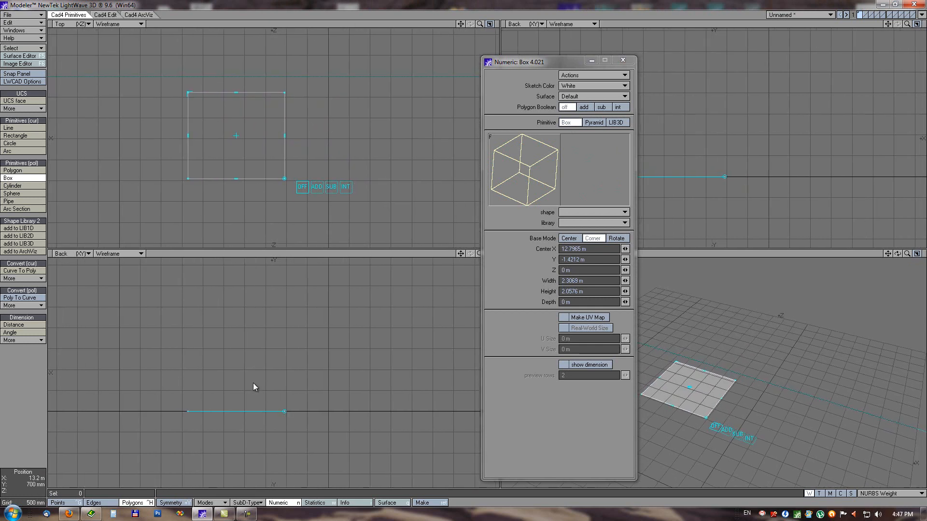
left_click_drag(253, 383, 256, 330)
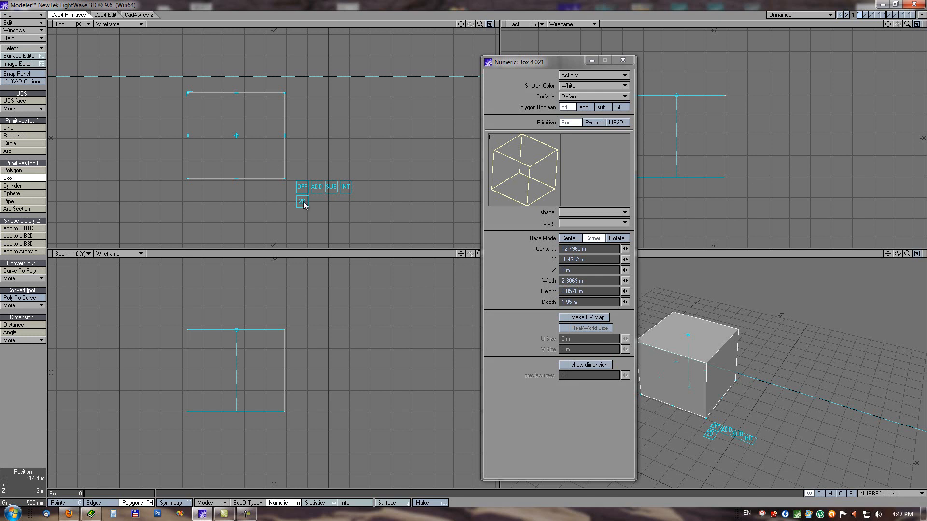
left_click_drag(302, 205, 277, 191, "alt")
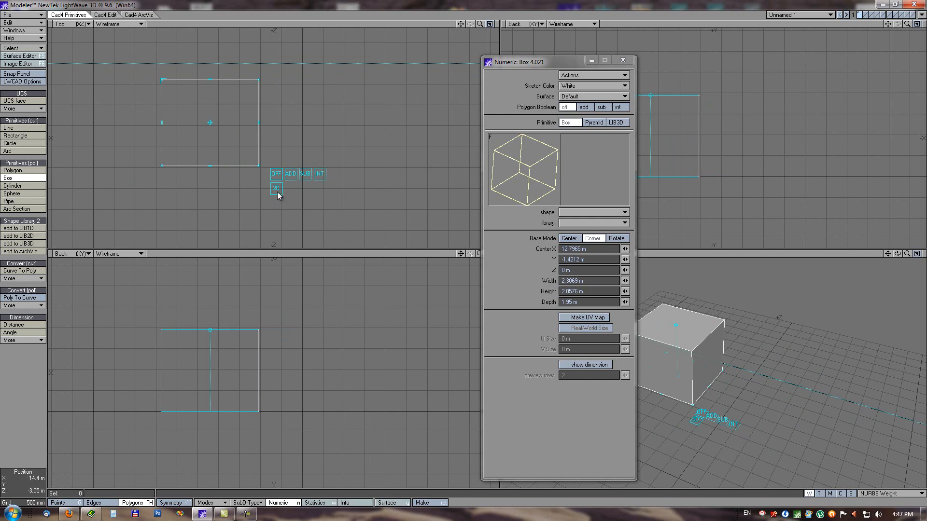
Flatten the box to 2D and finish it, then draw a second box beside it with a depth of about 2.6 m
left_click_drag(546, 60, 500, 62)
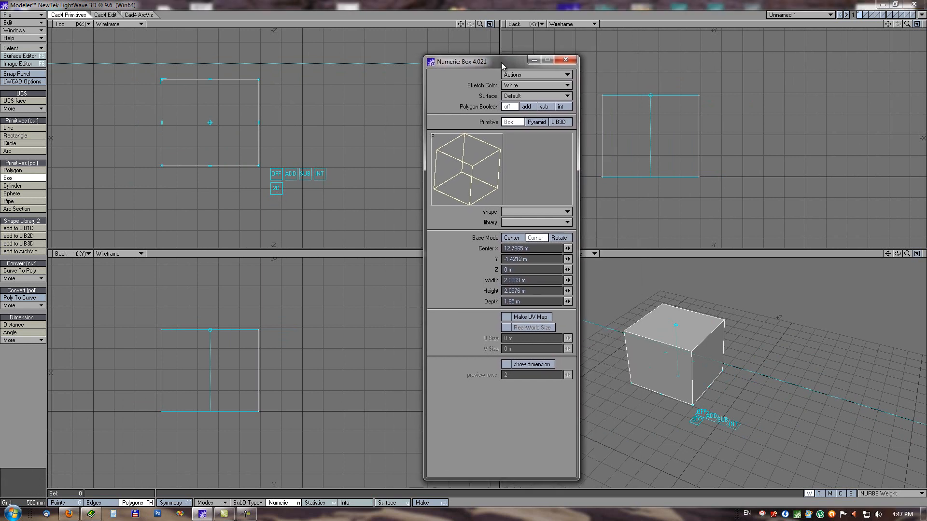
left_click(275, 188)
right_click(234, 180)
left_click_drag(327, 91, 301, 155, "alt")
left_click_drag(285, 370, 269, 303)
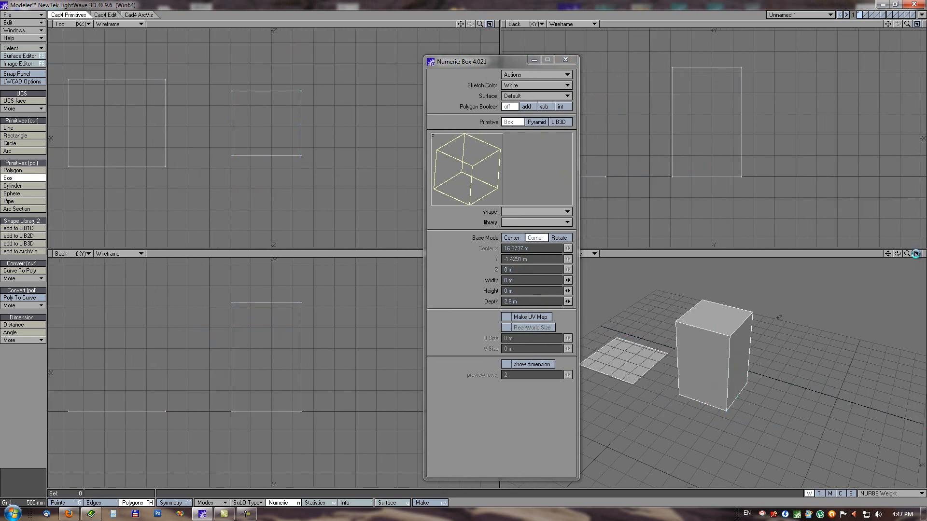
Draw a box about 0.70 × 1.37 m on the tall box's side face, set its Polygon Boolean to sub, and extend its depth into the solid
left_click(917, 253)
left_click_drag(670, 312, 840, 207)
left_click_drag(751, 260, 660, 254, "alt")
left_click(782, 256)
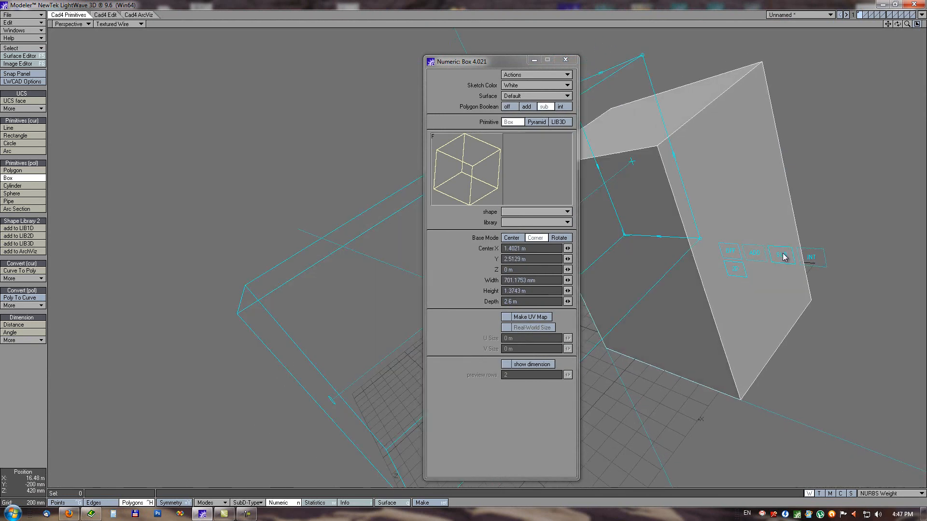
left_click_drag(324, 399, 702, 153)
left_click_drag(684, 197, 477, 144, "alt")
left_click(566, 59)
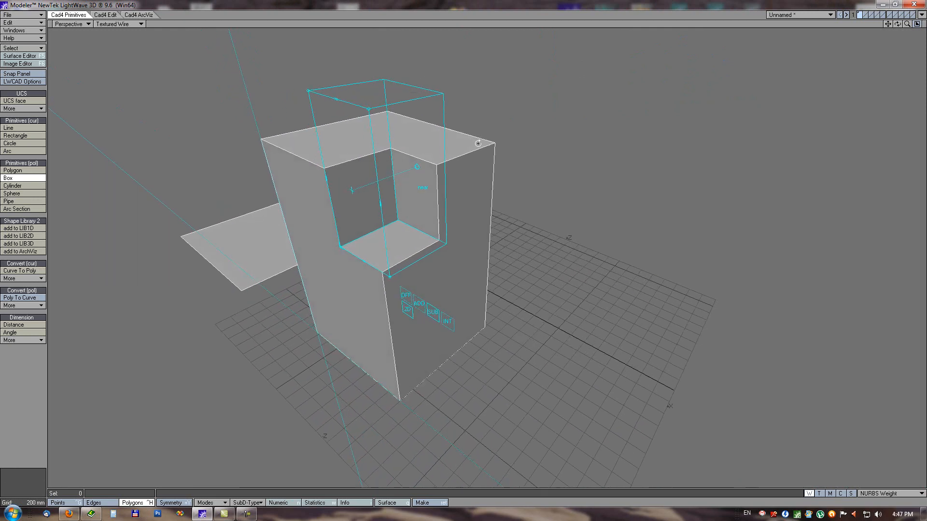
Adjust the subtracting box's depth slightly and switch it to 2D for a notch through the whole solid
scroll(410, 149, "up", 4)
left_click_drag(414, 151, 497, 334, "alt")
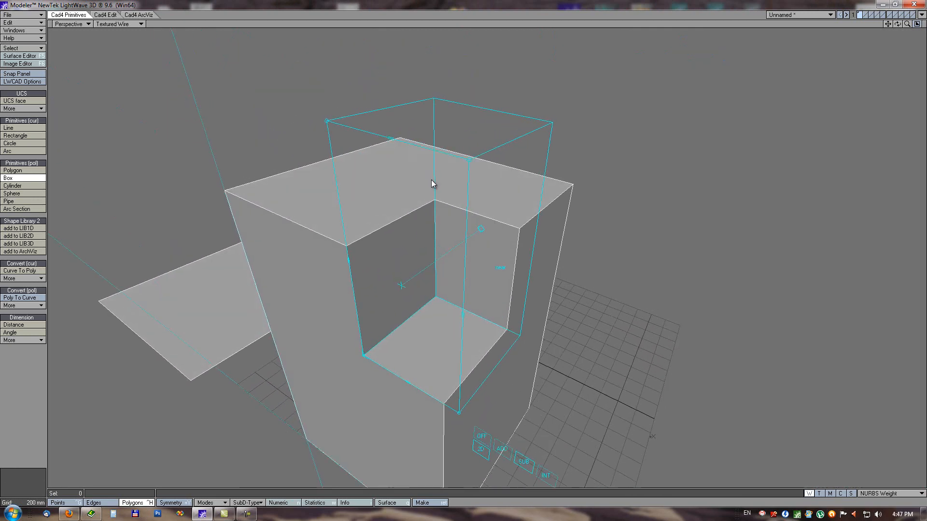
left_click_drag(482, 228, 484, 228)
left_click_drag(458, 308, 437, 262, "alt")
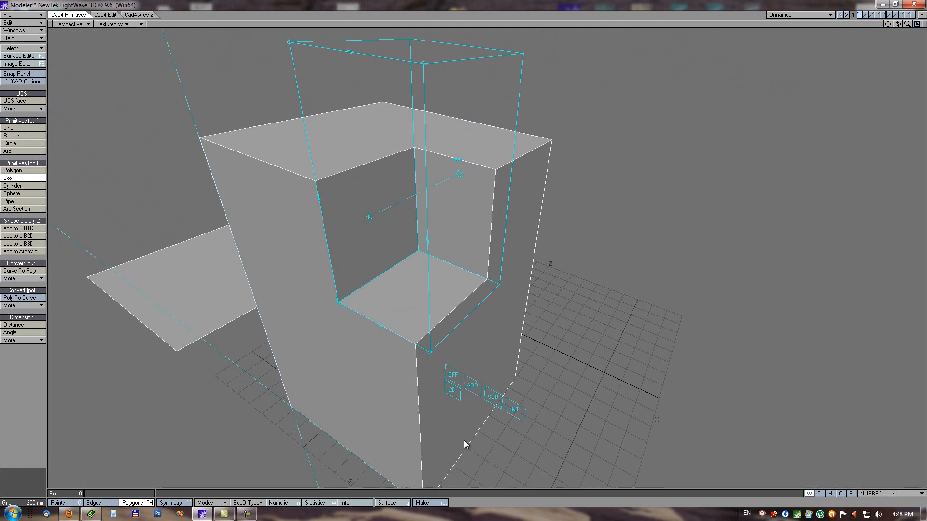
left_click(453, 392)
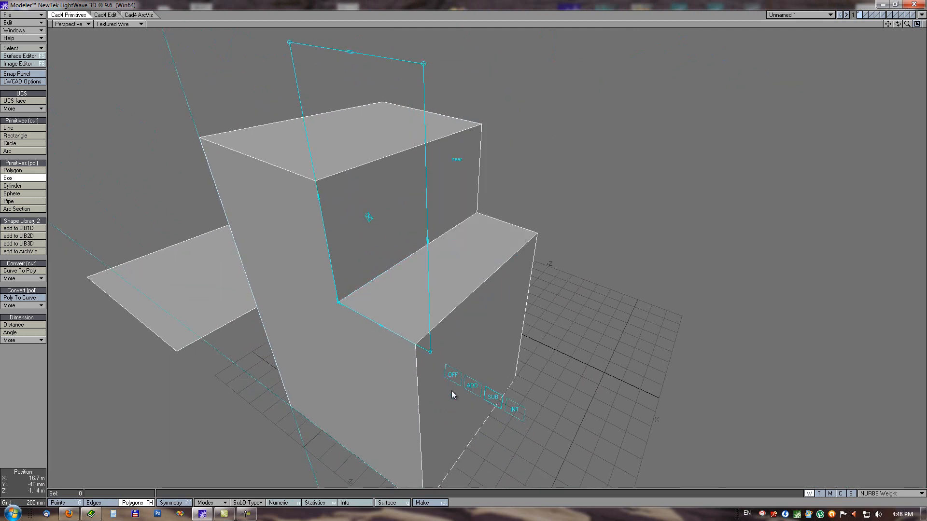
Resize the 2D subtracting shape and cut a further opening through the solid from its side face
left_click_drag(289, 47, 293, 202)
left_click_drag(228, 153, 431, 453)
left_click_drag(421, 271, 388, 270, "alt")
Draw a subtracting box on the notch's upright wall and pull its depth through the wall
left_click_drag(365, 228, 421, 75)
left_click_drag(392, 154, 413, 161)
left_click_drag(456, 205, 341, 144)
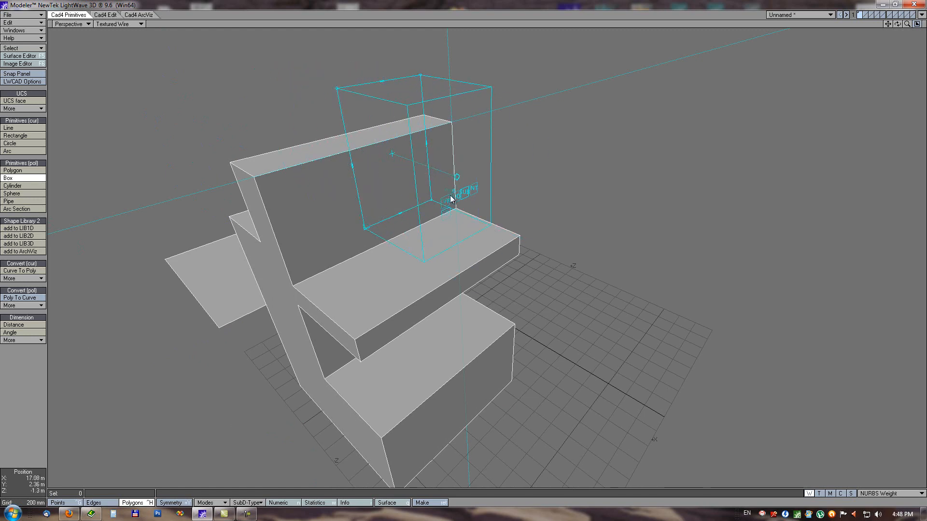
mouse_move(500, 292)
left_mouse_down("alt")
mouse_move(516, 305)
mouse_move(499, 292)
left_mouse_up("alt")
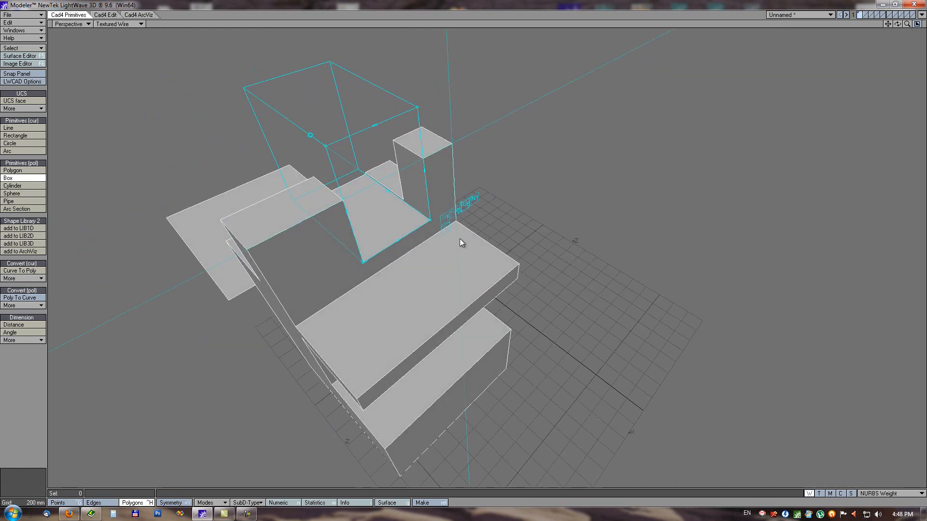
Return to the four-view layout and delete all geometry
key("KP_0")
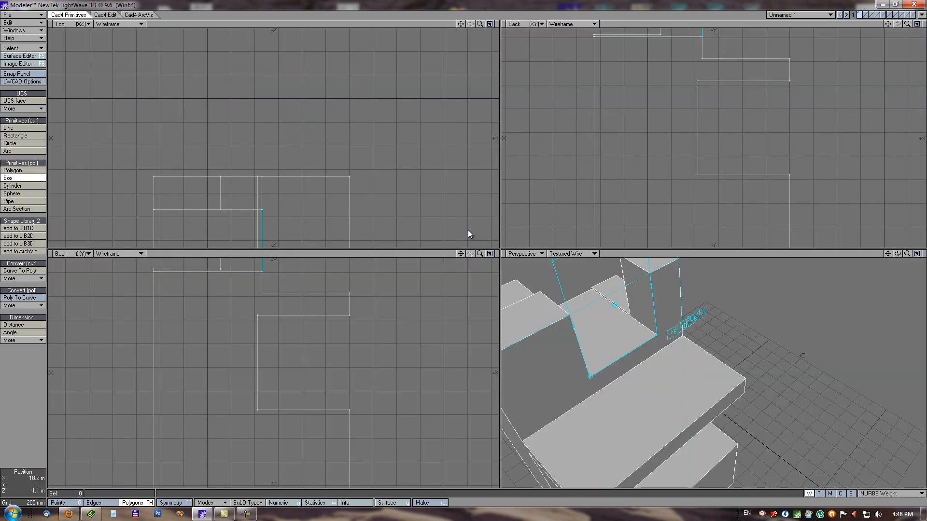
key("a")
key("Delete")
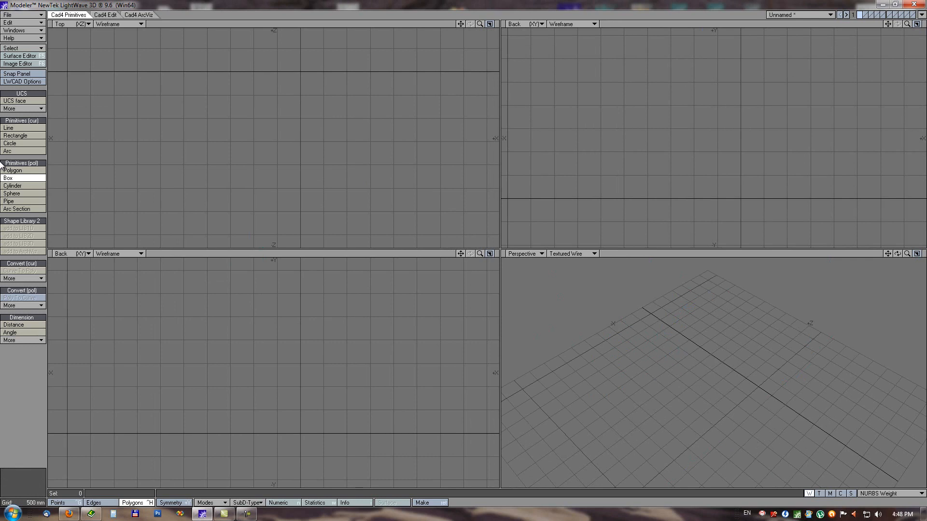
Draw a box base about 2.68 by 2.33 m, turn its polygon Boolean off, and make it a pyramid 2.5 m deep
left_click_drag(199, 79, 323, 191)
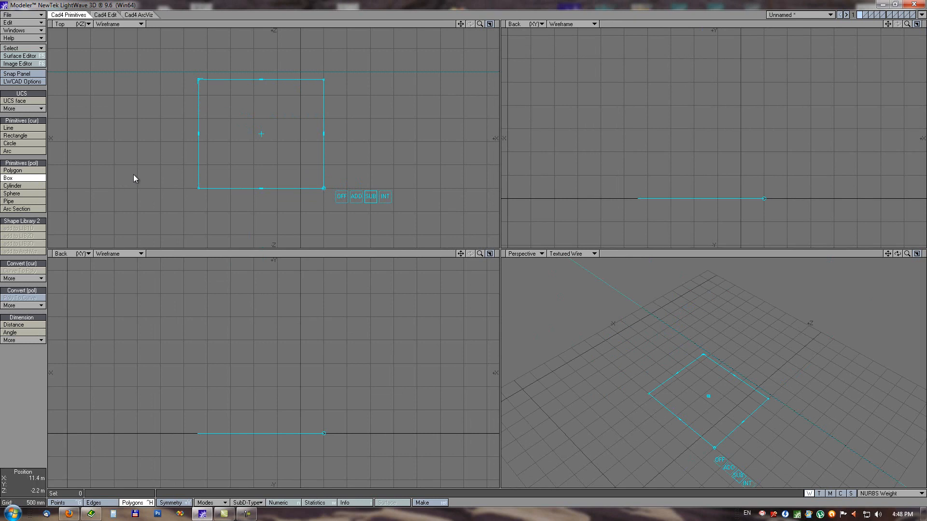
key("n")
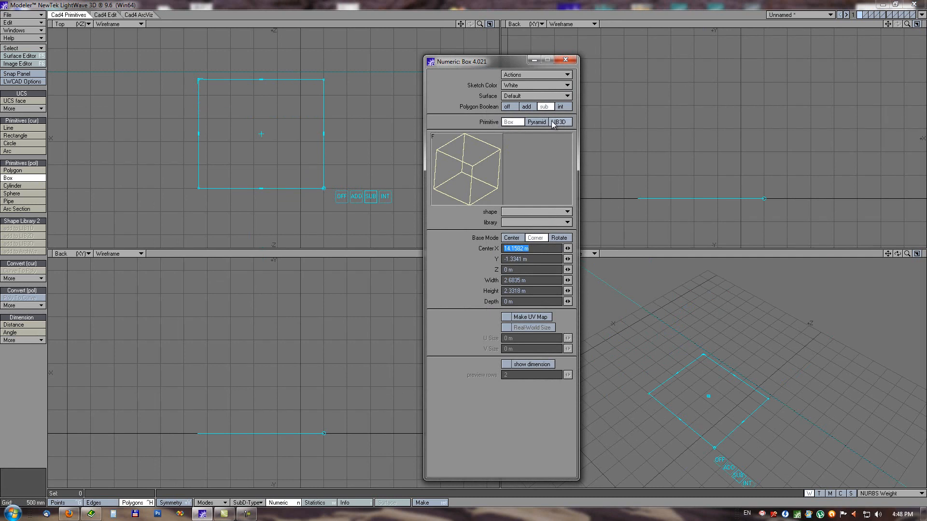
left_click_drag(292, 139, 250, 144, "alt")
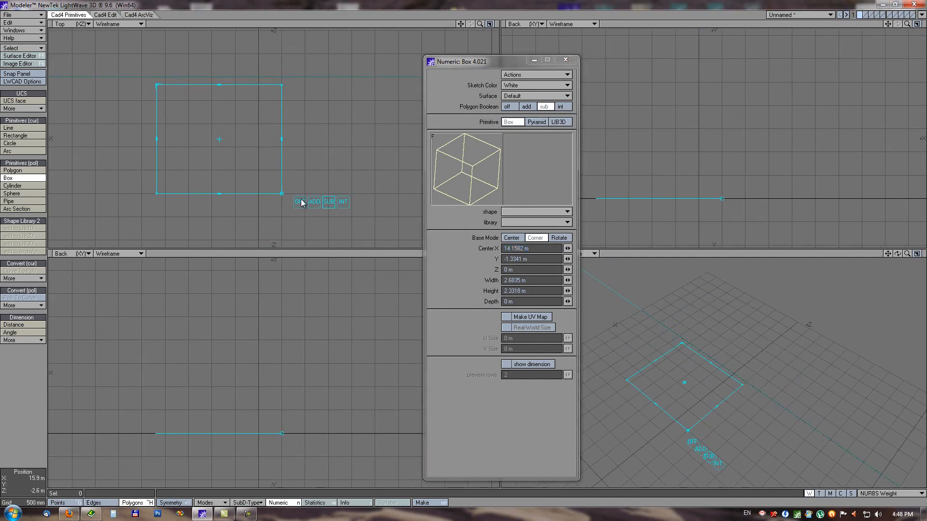
left_click(300, 202)
left_click(537, 122)
left_click_drag(286, 331, 216, 319)
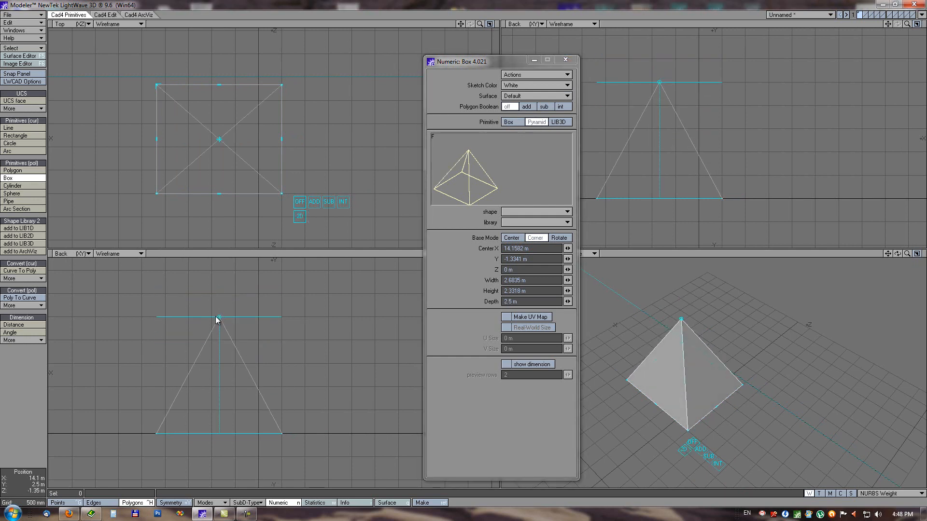
Switch the primitive to the flat1.s3d shape from the 3D library's shingles set and change its orientation to vertical
left_click(558, 122)
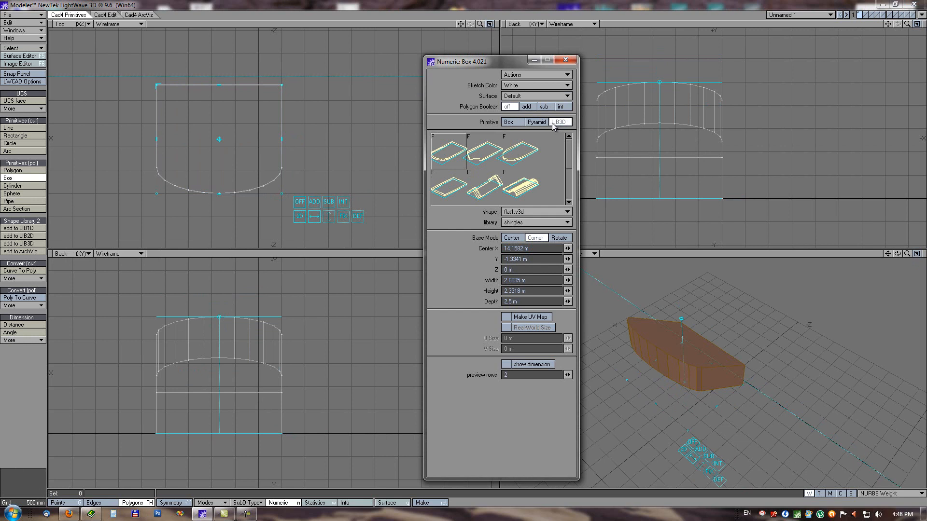
left_click_drag(227, 368, 260, 350)
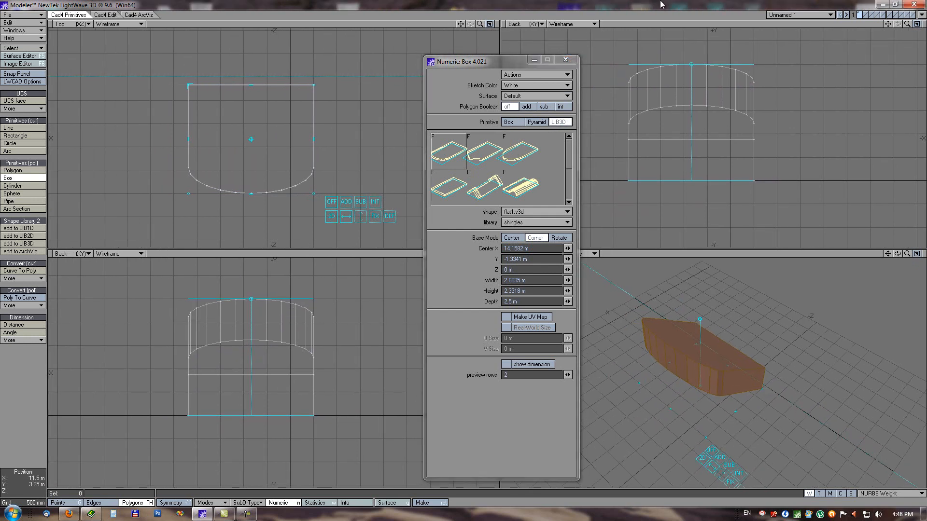
left_click_drag(490, 62, 543, 53)
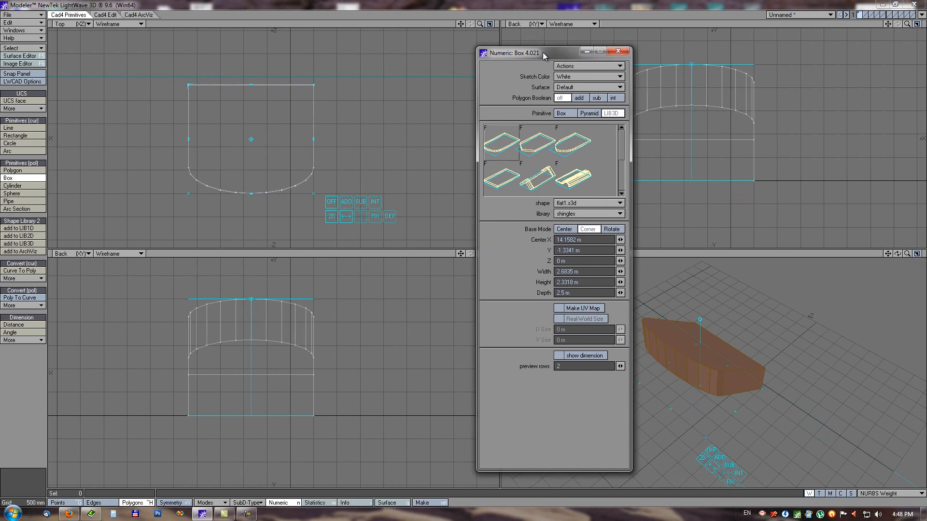
left_click(360, 216)
left_click(341, 216)
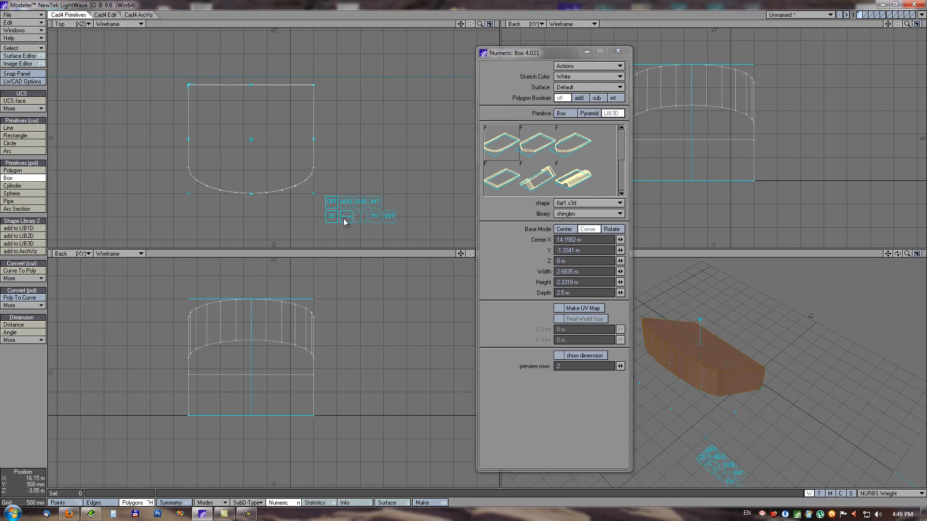
left_click(359, 219)
left_click(346, 218)
left_click(360, 216)
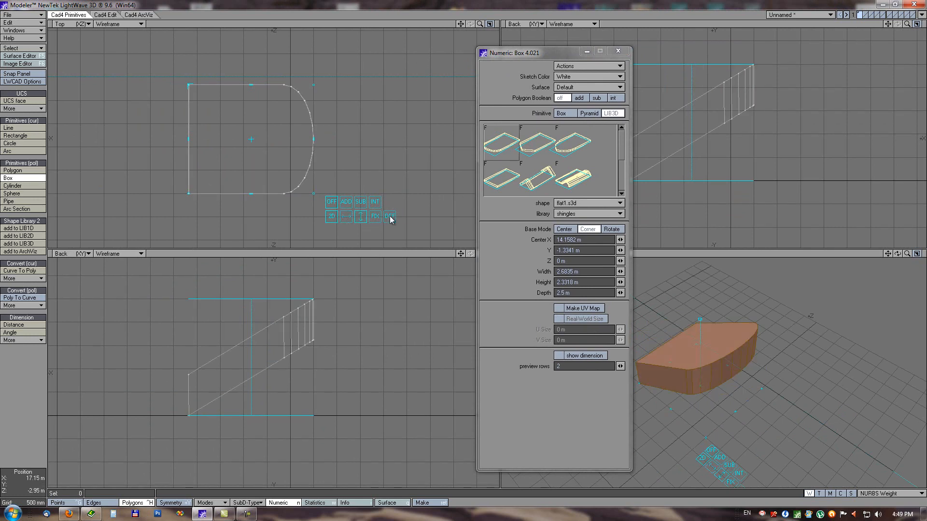
Apply the shingle's default dimensions of about 400 by 190 mm and reduce its depth to zero
left_click(390, 218)
scroll(211, 85, "up", 10)
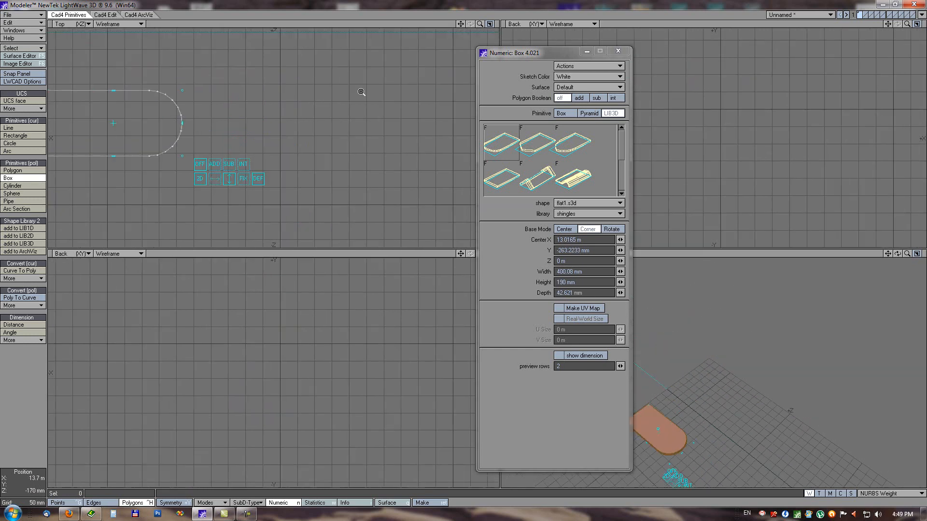
left_click_drag(222, 118, 384, 122, "alt")
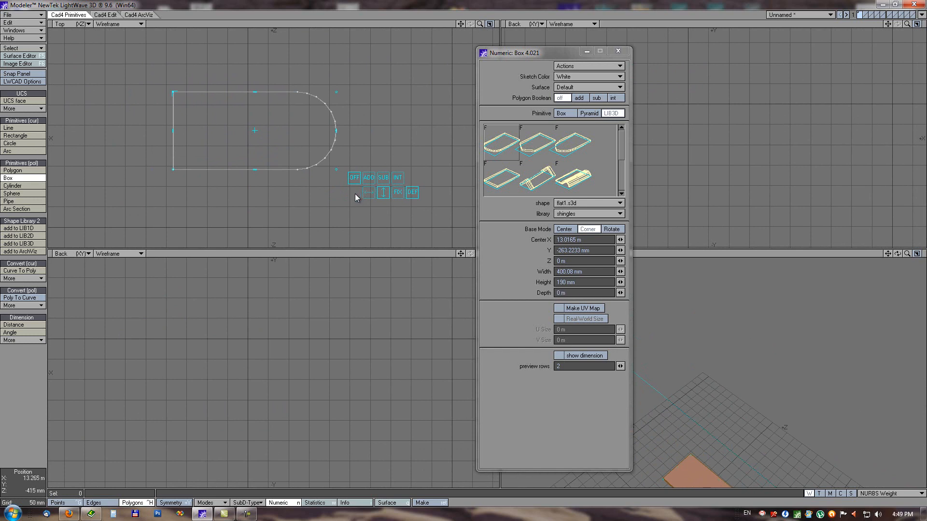
key("a")
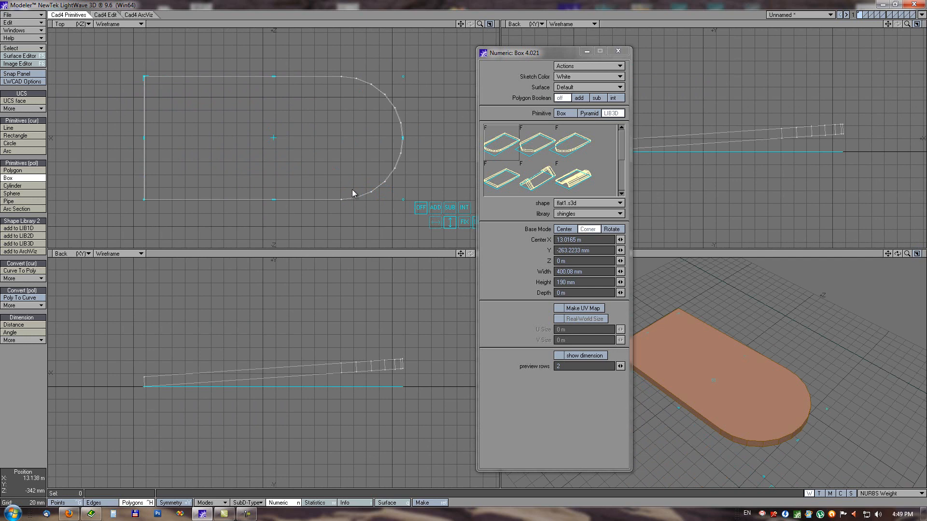
Shrink the shingle by its corner and edge handles to about 246 by 128 mm
left_click_drag(402, 196, 341, 182)
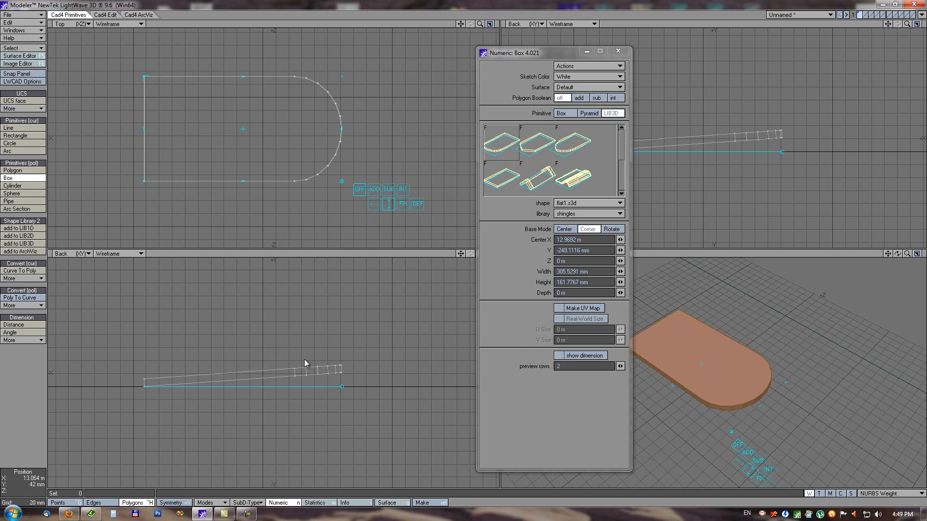
left_click_drag(342, 183, 315, 157)
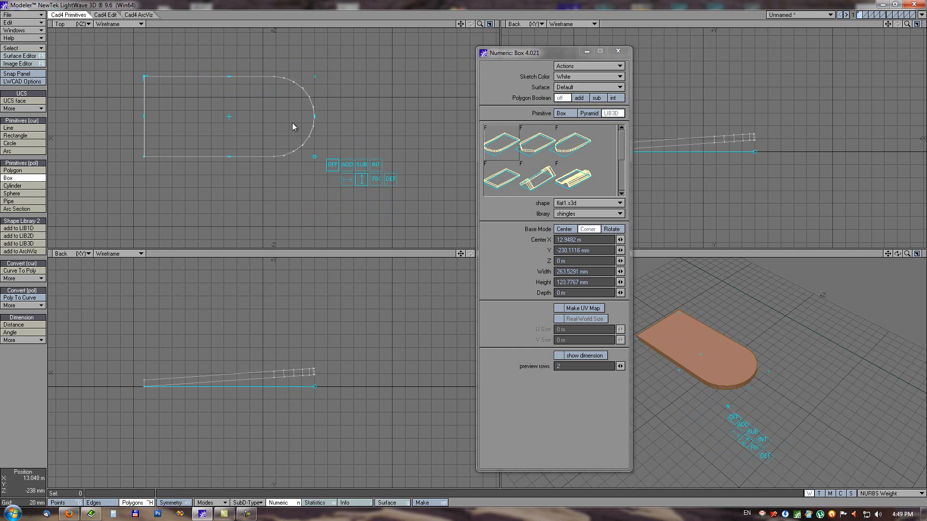
left_click_drag(316, 116, 302, 75)
left_click_drag(244, 357, 268, 357, "alt")
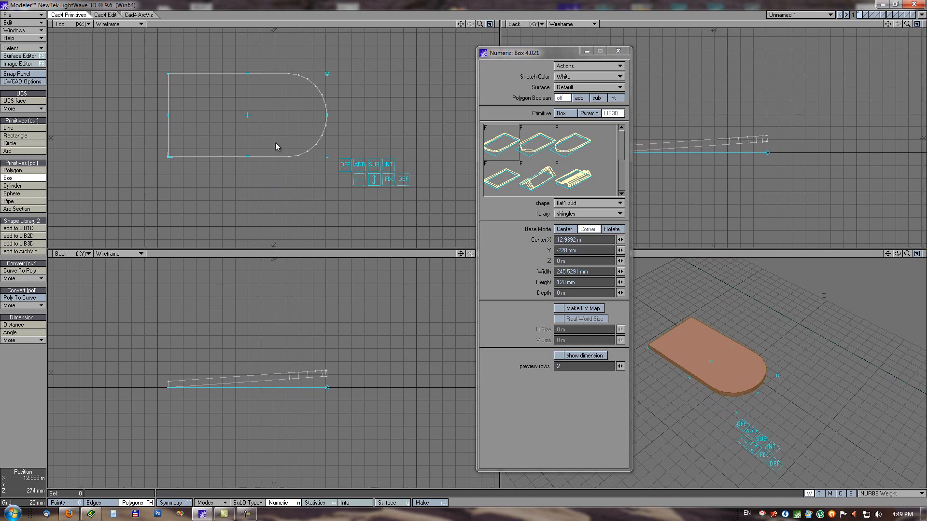
Try a depth on the shingle, return it to 2D, and resize it to about 134 by 106 mm
left_click_drag(258, 357, 253, 311)
left_click(345, 182)
key("a")
left_click_drag(784, 354, 787, 416, "alt")
left_click_drag(794, 458, 747, 379)
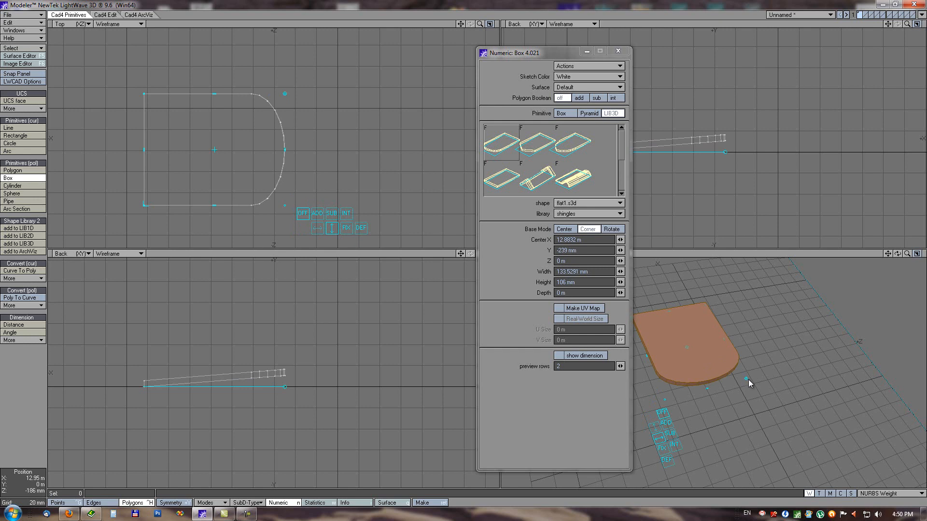
Draw a radius-mode cylinder of about 52 mm radius in the top view and pull its height to about 138 mm
left_click(22, 184)
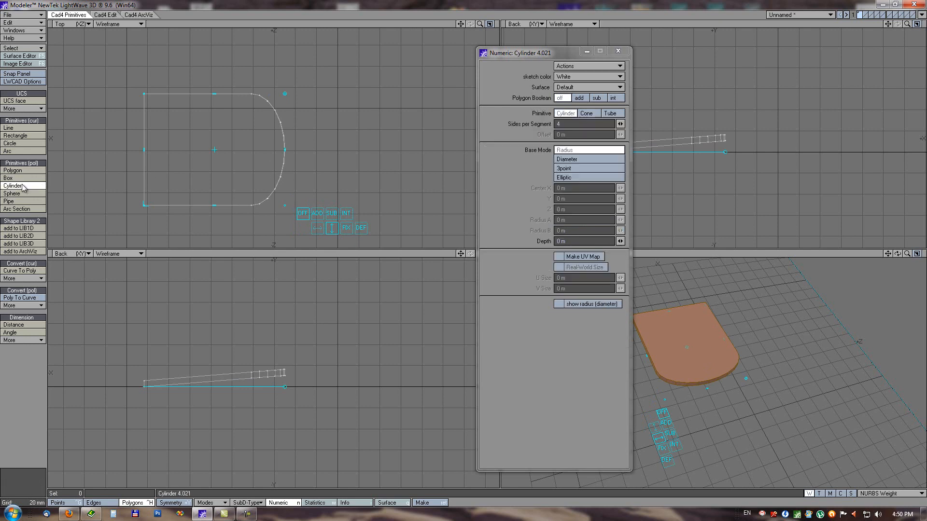
left_click_drag(224, 143, 247, 143)
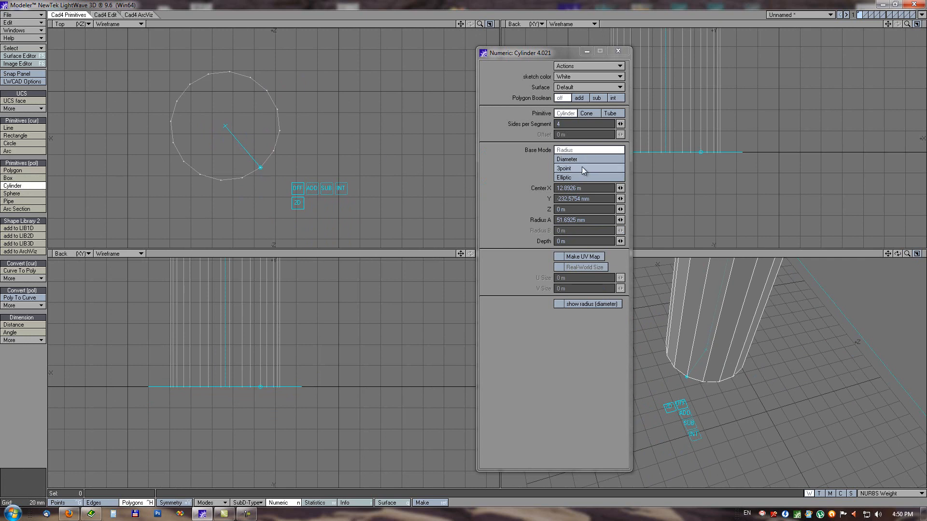
left_click_drag(325, 114, 339, 126, "alt")
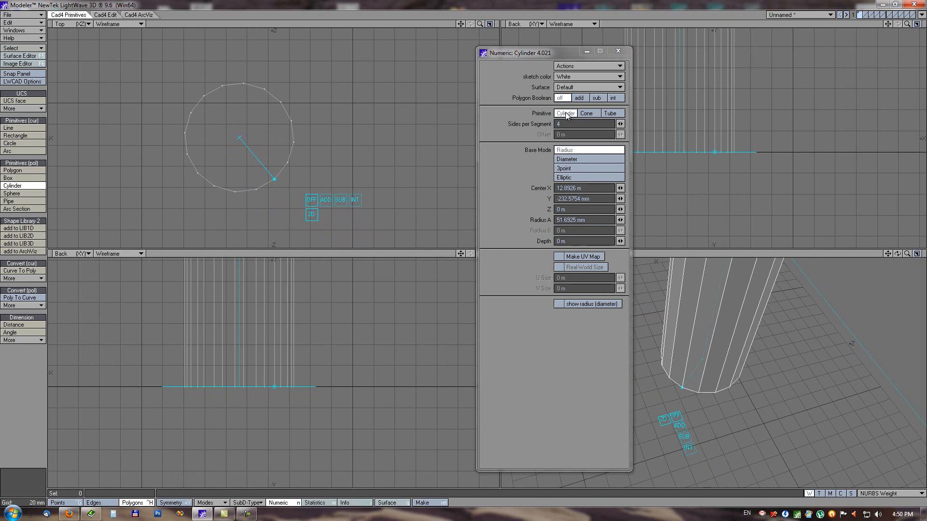
left_click_drag(239, 138, 248, 122)
left_click(322, 199)
left_click_drag(242, 373, 249, 303)
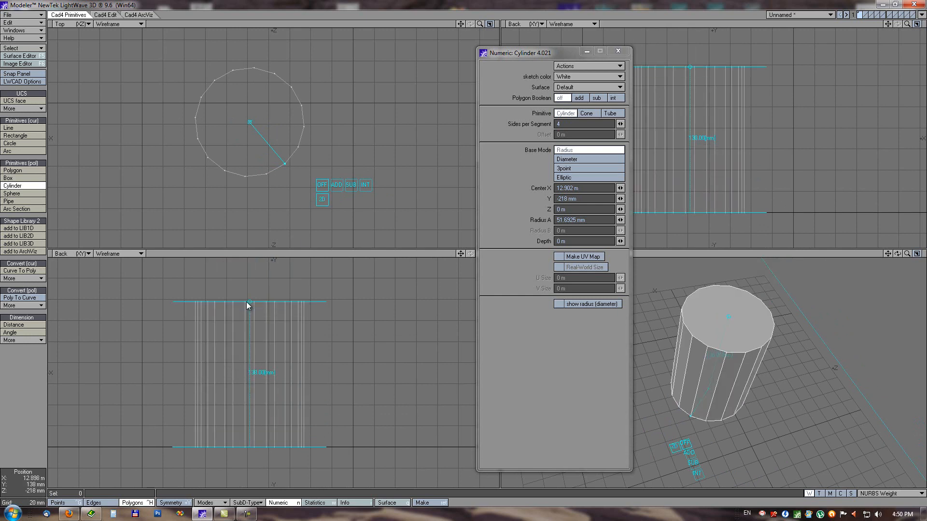
Turn the cylinder into a cone 140 mm high, and then into a tube with a -13 mm offset
left_click(586, 114)
left_click_drag(289, 329, 305, 299)
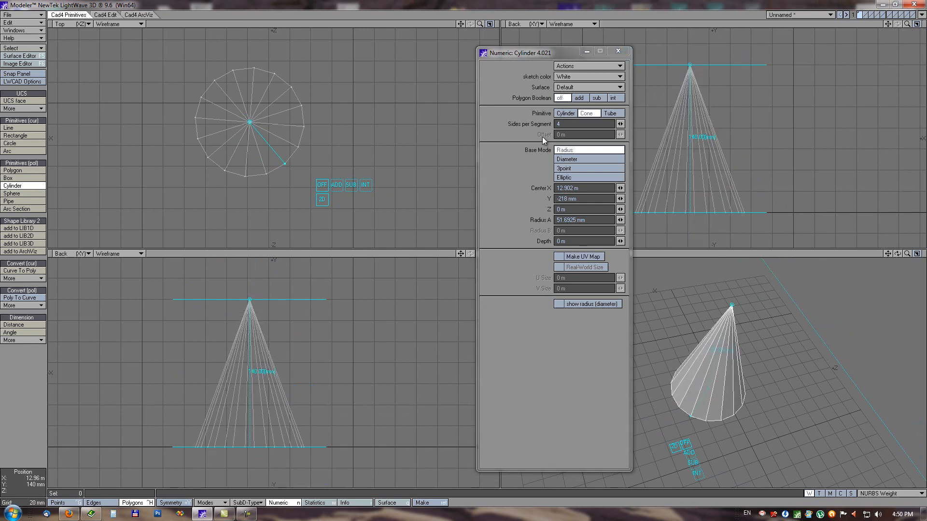
left_click(611, 113)
mouse_move(285, 163)
left_mouse_down()
mouse_move(306, 160)
mouse_move(296, 150)
left_mouse_up()
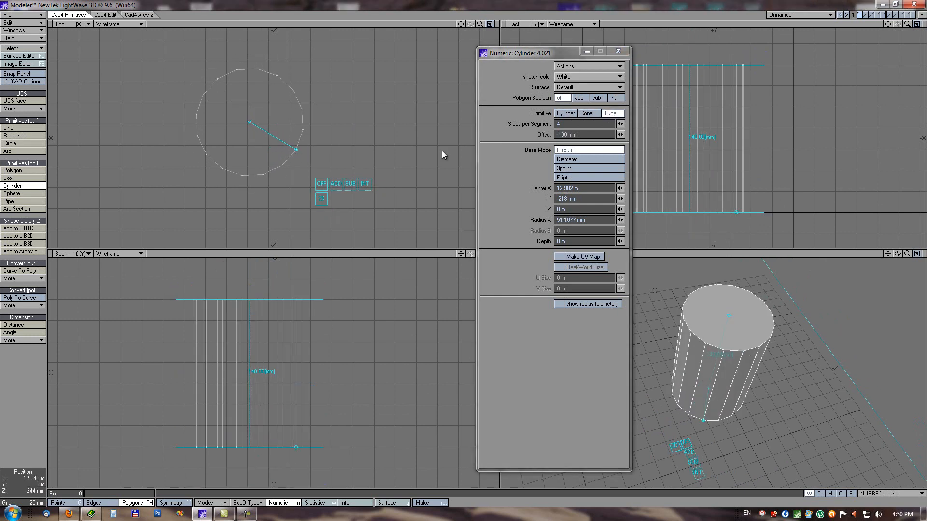
mouse_move(621, 135)
left_mouse_down()
mouse_move(244, 227)
mouse_move(49, 205)
mouse_move(76, 219)
mouse_move(118, 215)
mouse_move(72, 209)
mouse_move(82, 212)
left_mouse_up()
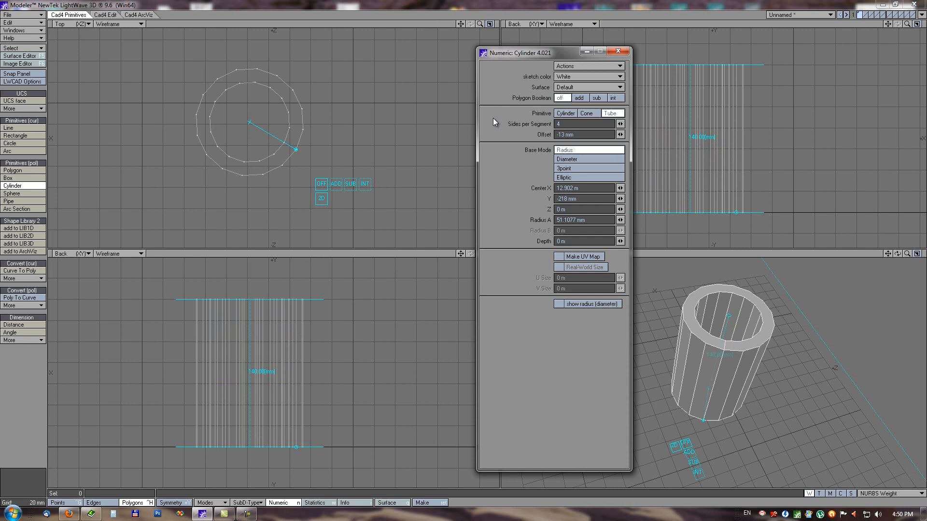
Replace the tube with a three-point arc section of about 50 mm radius in inverted mode, inverted radius about 792 mm
left_click(33, 471)
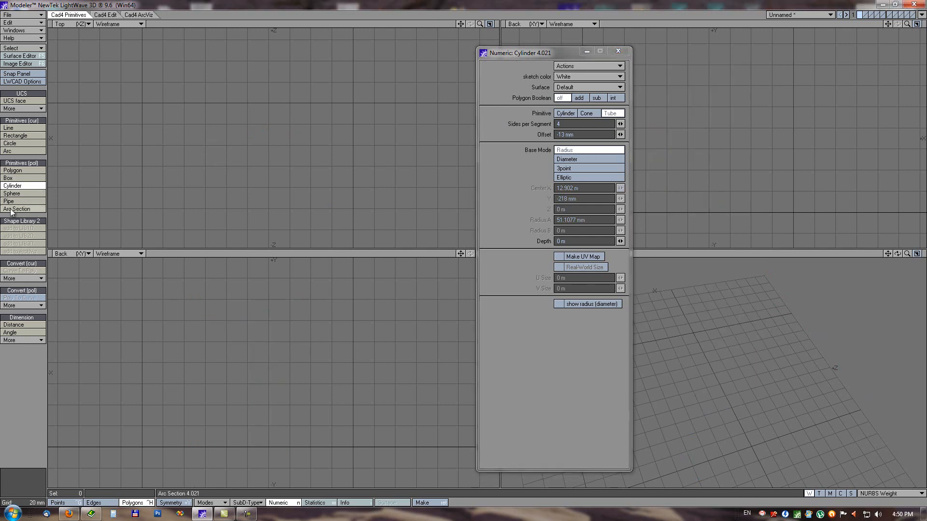
left_click(19, 208)
left_click_drag(190, 101, 247, 129)
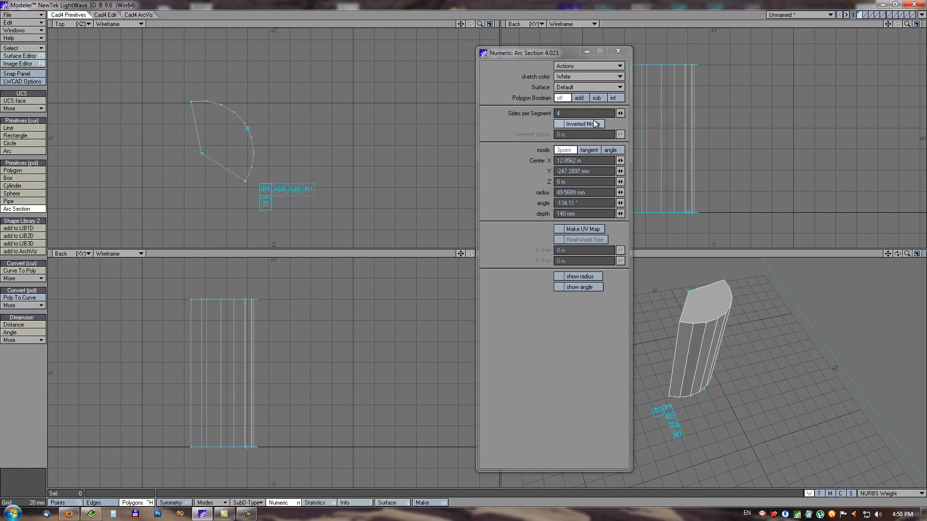
left_click(574, 124)
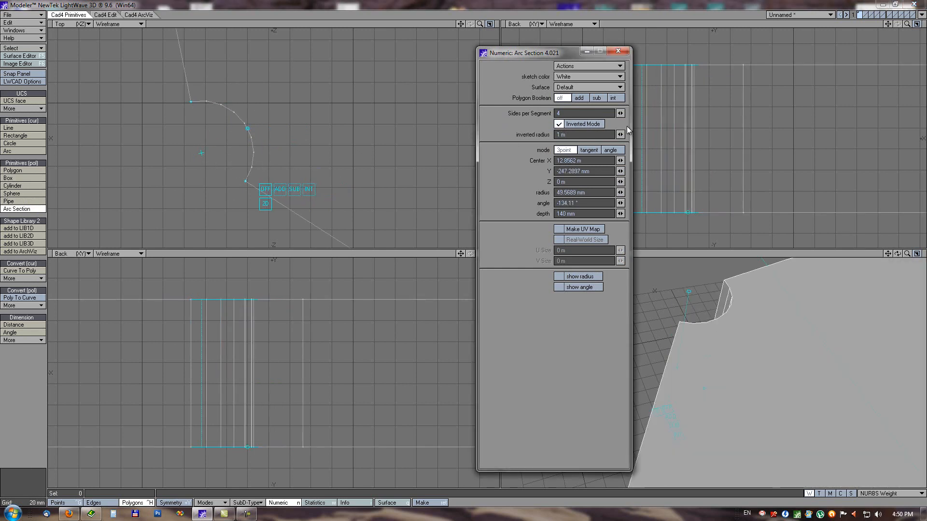
left_click_drag(620, 134, 610, 152)
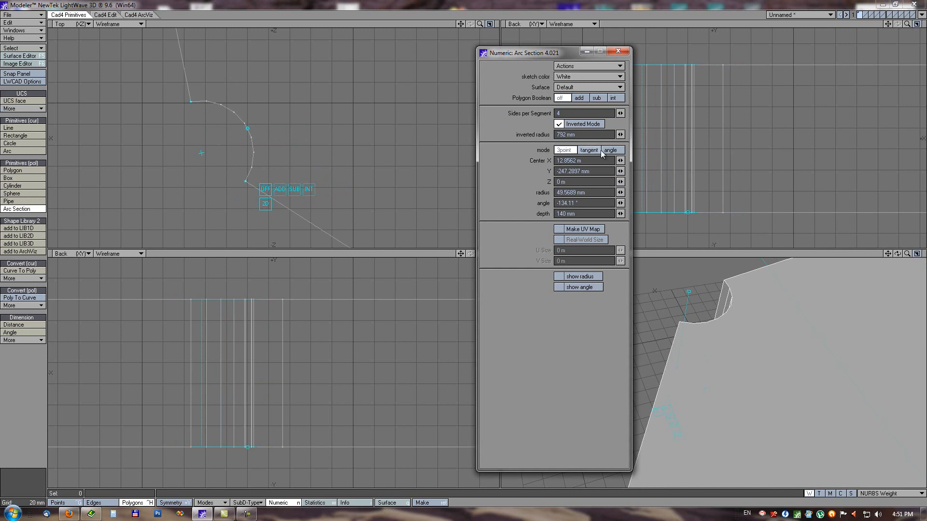
Clear the arc section and draw a radius-mode sphere of about 57 mm radius
left_click(12, 194)
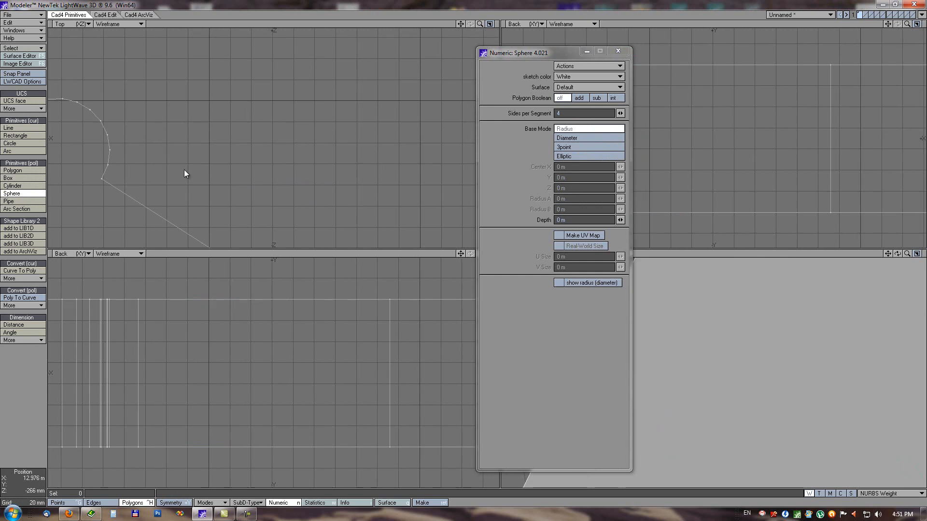
left_click_drag(240, 147, 299, 147)
left_click_drag(218, 183, 231, 156, "alt")
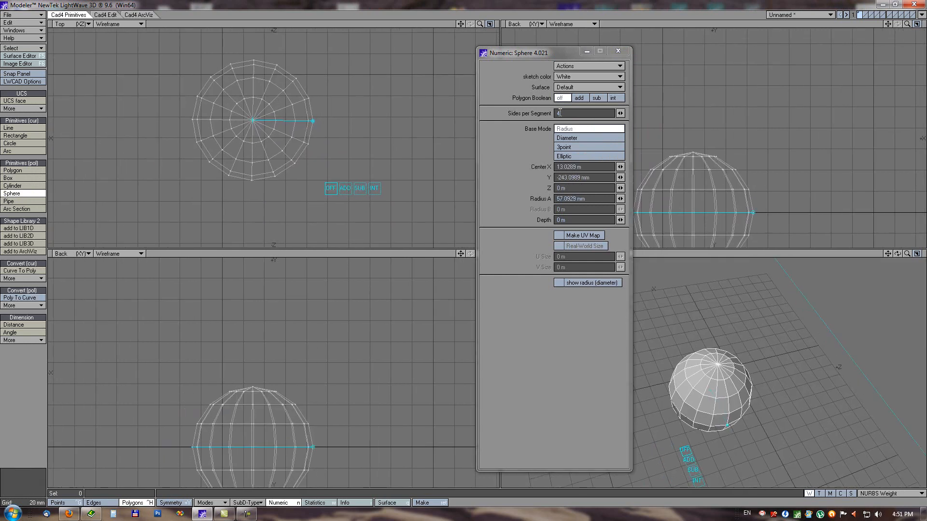
Change the sphere to elliptic base mode with radii about 91 and 54 mm and a 40 mm depth
left_click(573, 156)
mouse_move(220, 134)
left_mouse_down()
mouse_move(312, 160)
mouse_move(241, 80)
left_mouse_up()
left_click_drag(265, 384, 233, 406)
left_click_drag(220, 134, 256, 123)
Delete the ellipsoid and draw a 100 mm square pipe along two line segments about 248 and 184 mm long
left_click(12, 202)
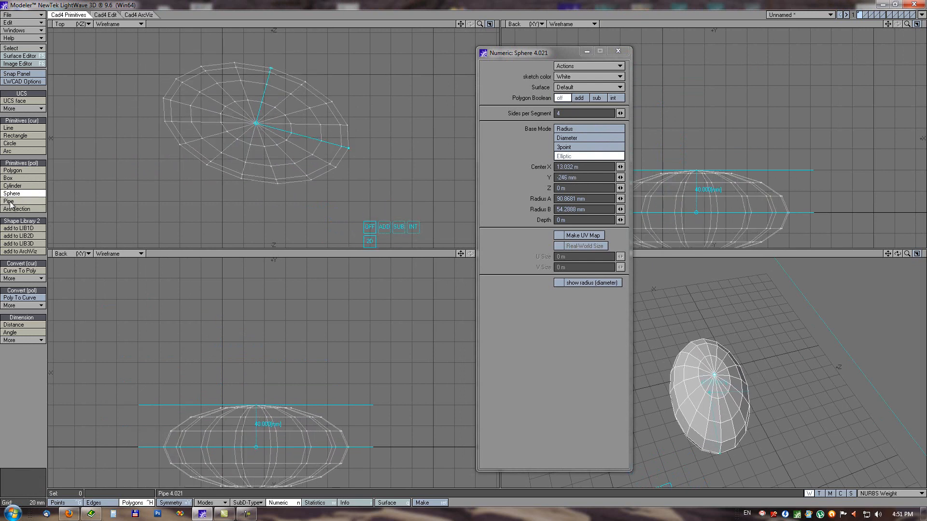
key("Delete")
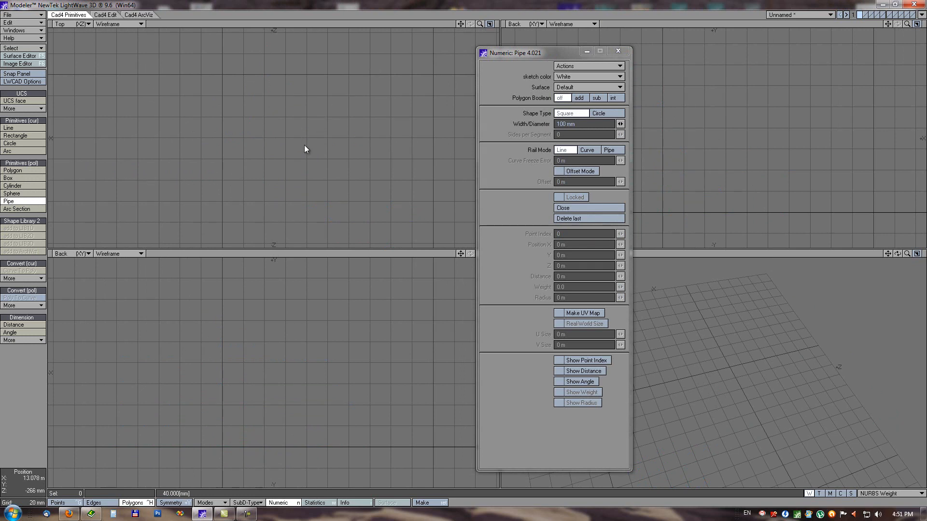
left_click(168, 165)
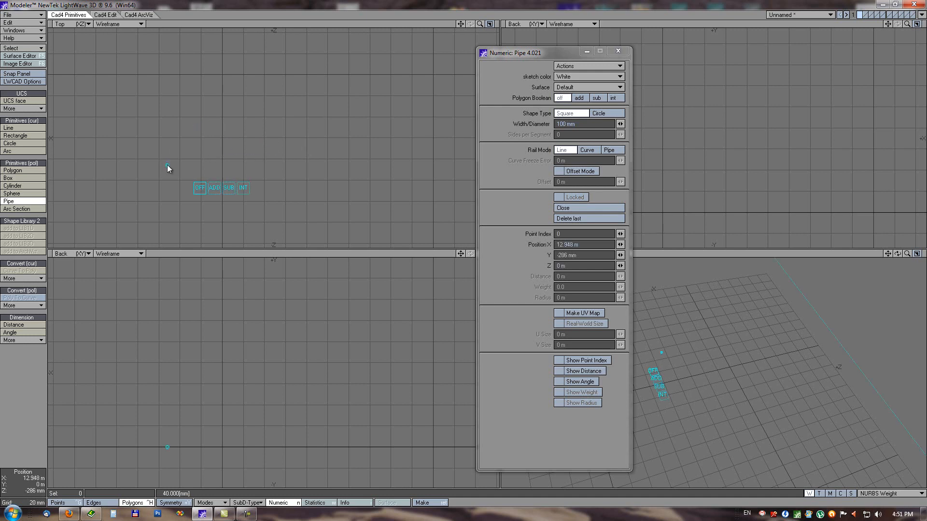
left_click(428, 153)
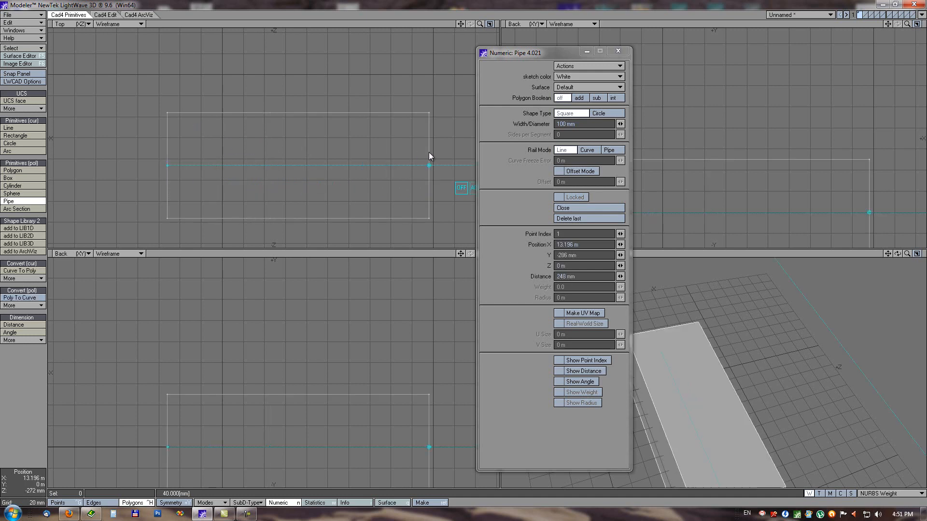
left_click_drag(300, 153, 533, 2)
key("a")
key("a")
Maximize the perspective viewport and examine the bent square pipe up close
left_click_drag(767, 372, 746, 303, "alt")
left_click_drag(544, 54, 487, 58)
mouse_move(728, 361)
left_mouse_down("alt")
mouse_move(705, 301)
mouse_move(713, 366)
left_mouse_up("alt")
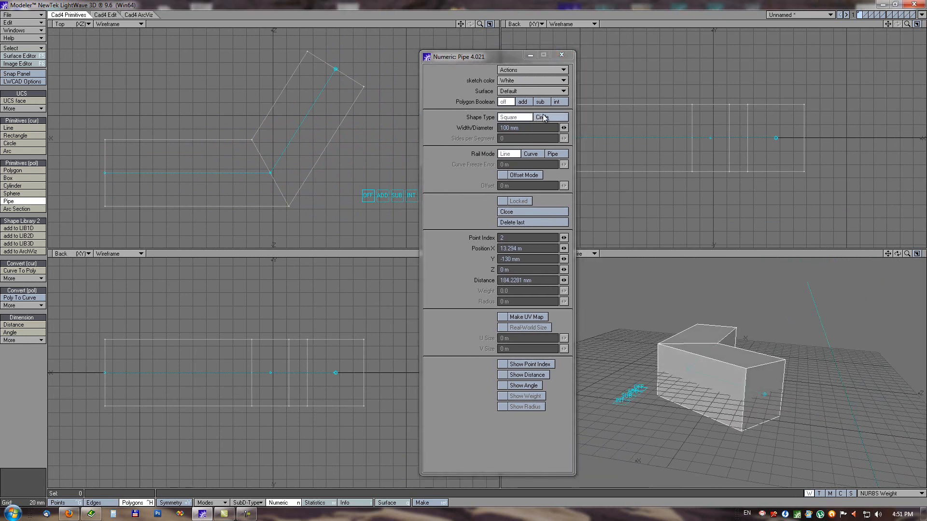
left_click(916, 253)
scroll(240, 248, "up", 5)
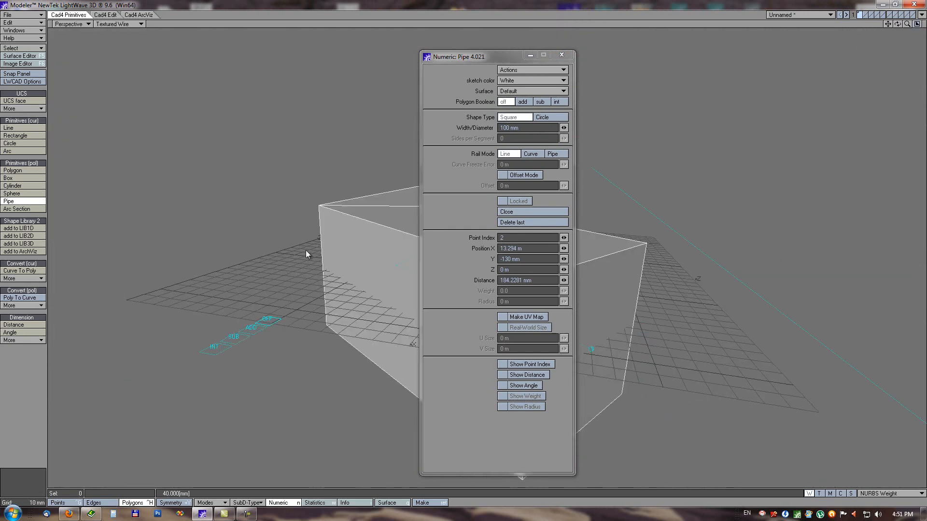
Change the pipe to a circular profile with 5 sides per segment and add a rail segment about 480 mm long
scroll(260, 245, "down", 4)
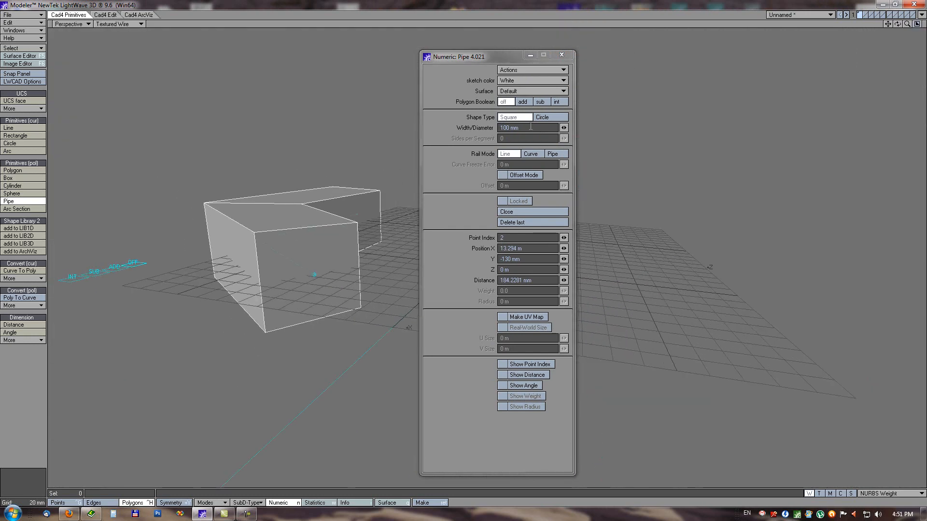
left_click(546, 118)
left_click_drag(563, 138, 82, 211)
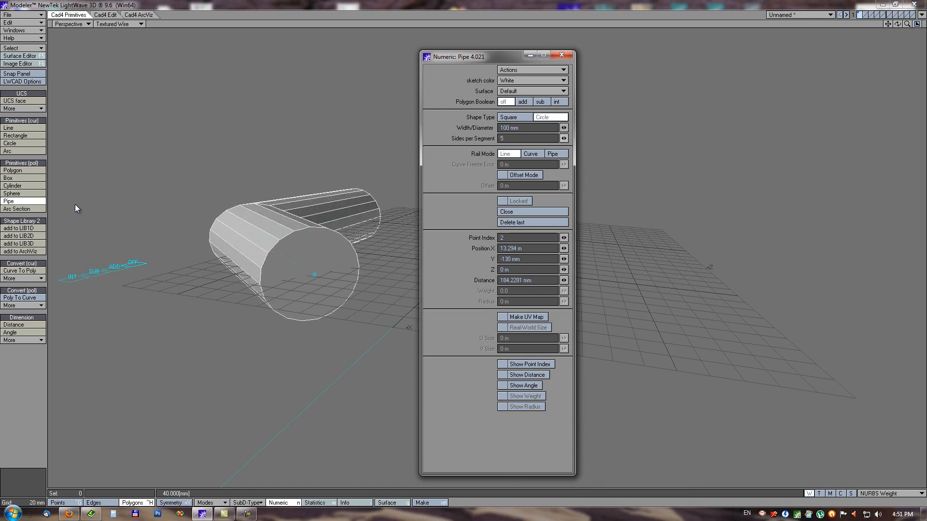
left_click_drag(673, 269, 785, 303)
left_click_drag(342, 217, 297, 138, "alt")
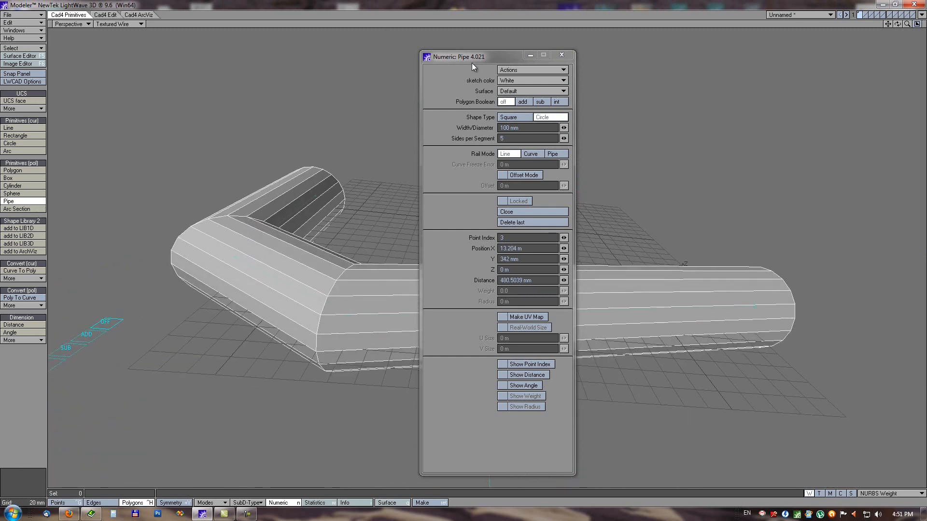
Switch the pipe's rail mode to Curve and raise the weight of rail point 3 to about 1.94
left_click_drag(495, 59, 807, 69)
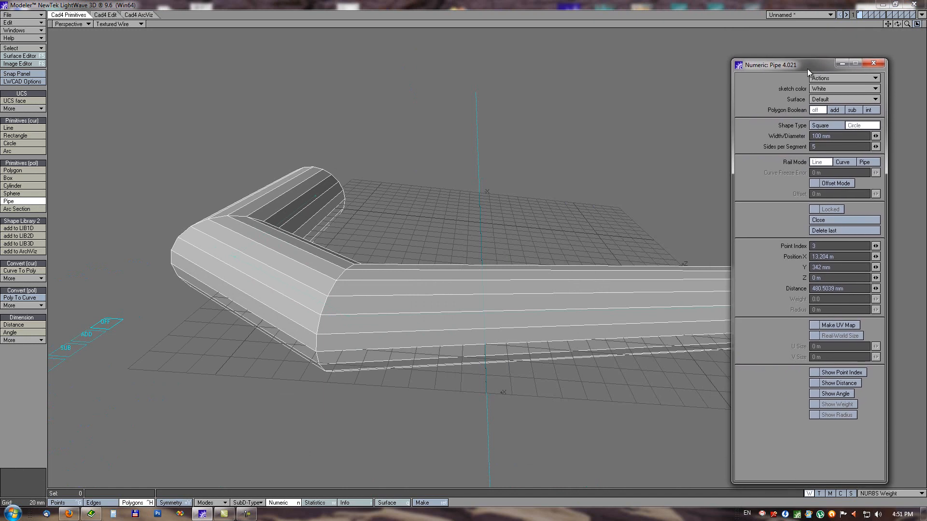
left_click(847, 164)
left_click_drag(585, 229, 562, 211, "ctrl+alt")
left_click(475, 213)
left_click_drag(475, 215, 604, 286)
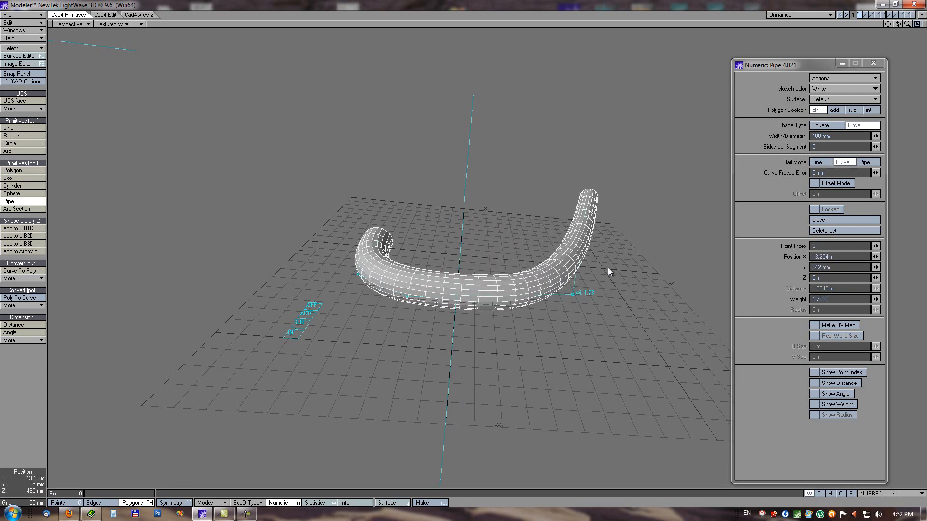
Reduce the pipe's diameter to 37 mm and adjust the weights of rail points 2 and 1 to about 0.84 and 1.57
left_click_drag(876, 137, 77, 204)
left_click_drag(604, 298, 573, 317, "alt")
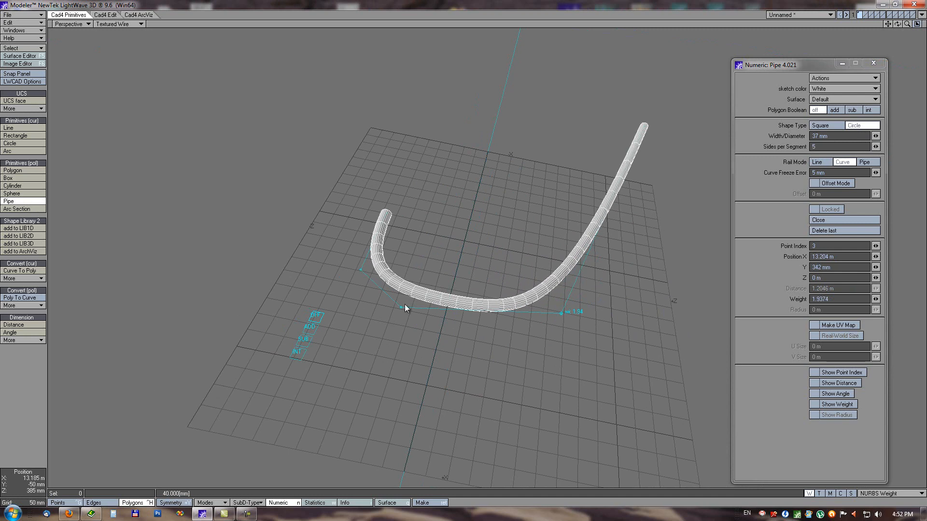
mouse_move(401, 306)
left_mouse_down()
mouse_move(512, 294)
mouse_move(393, 319)
left_mouse_up()
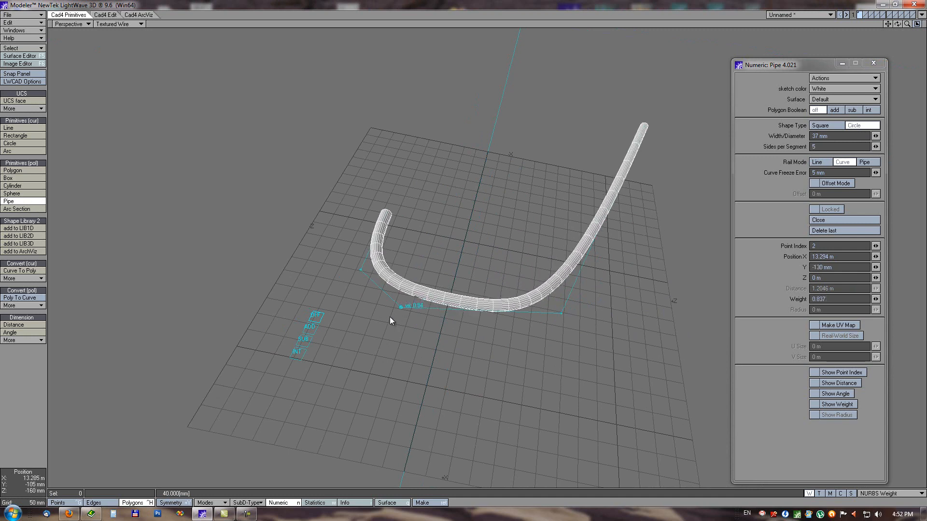
left_click_drag(363, 272, 392, 263)
Switch the rail mode to Pipe and set the bend radius at rail point 1 to 80 mm
left_click(865, 162)
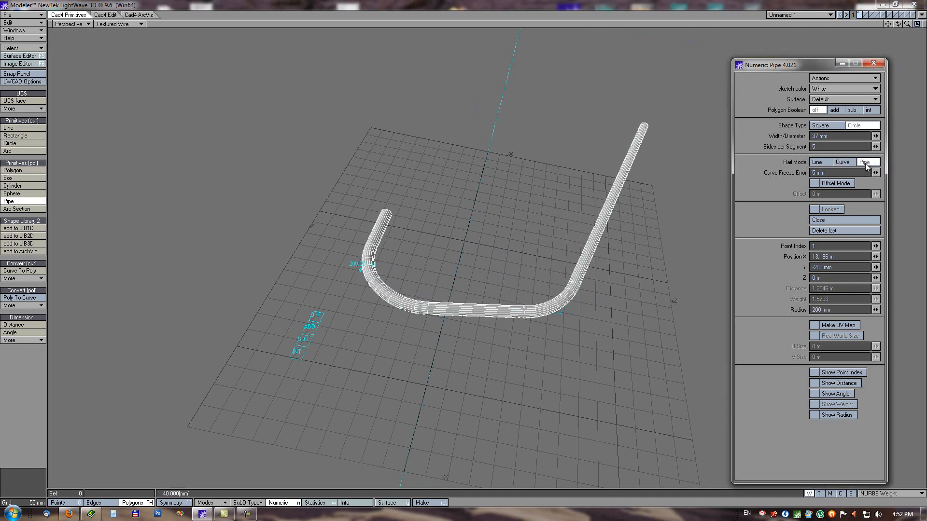
left_click_drag(614, 325, 521, 254, "alt")
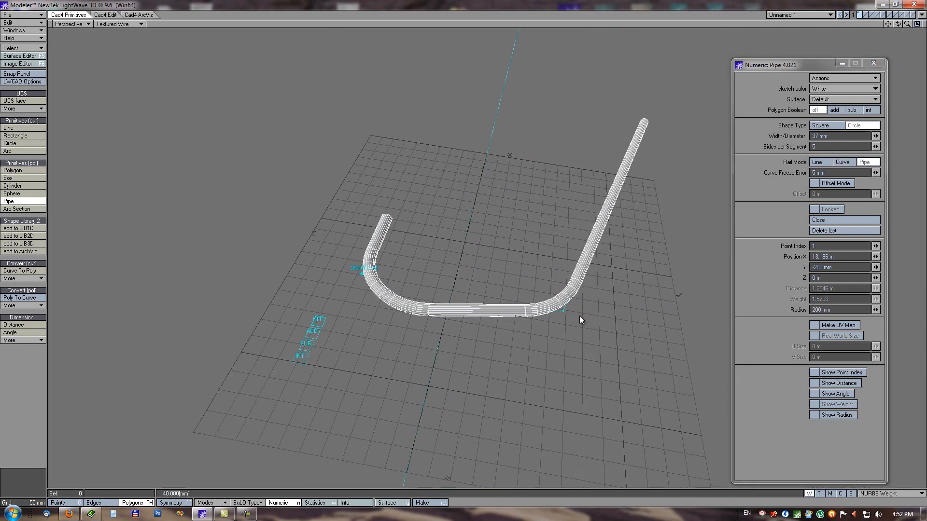
left_click_drag(563, 312, 414, 271)
left_click_drag(352, 261, 291, 271)
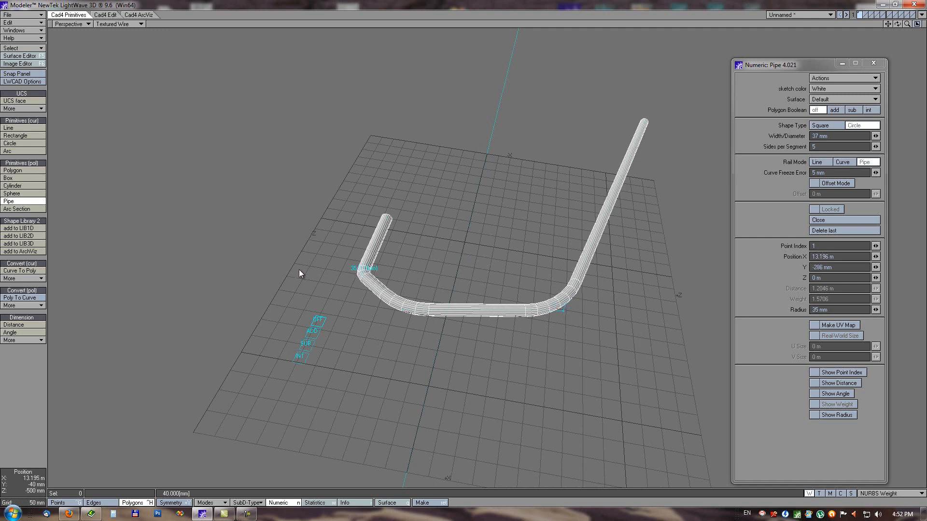
left_click_drag(396, 282, 381, 286)
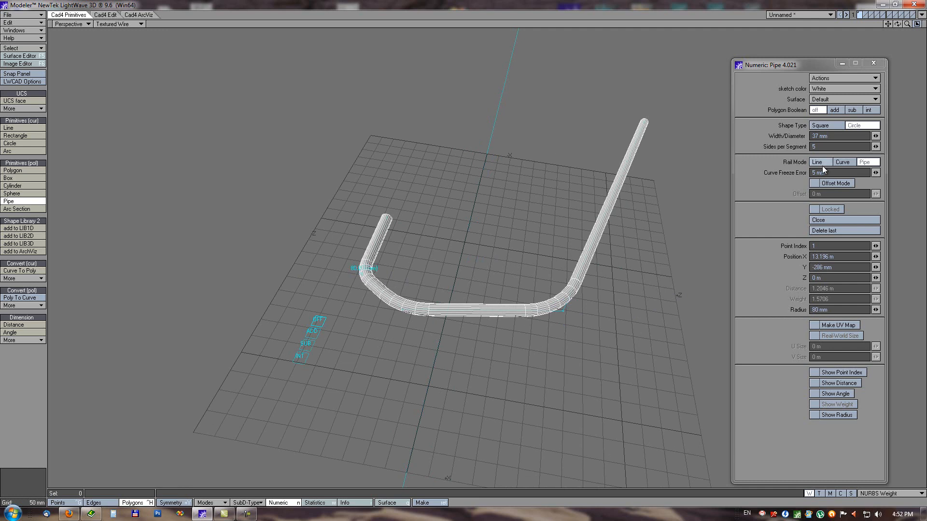
Enable Offset Mode for the pipe and set the offset to 185 mm
left_click(814, 184)
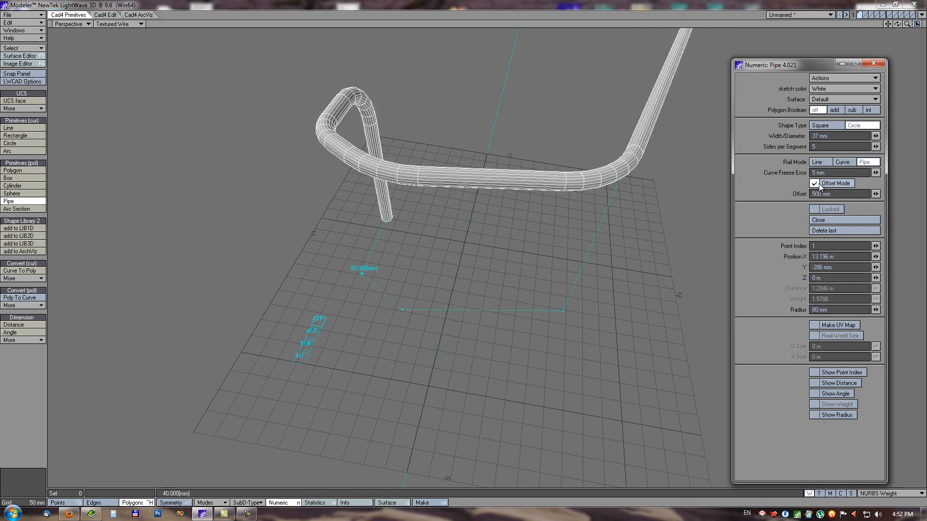
left_click_drag(875, 195, 83, 213)
left_click_drag(453, 269, 410, 188, "alt")
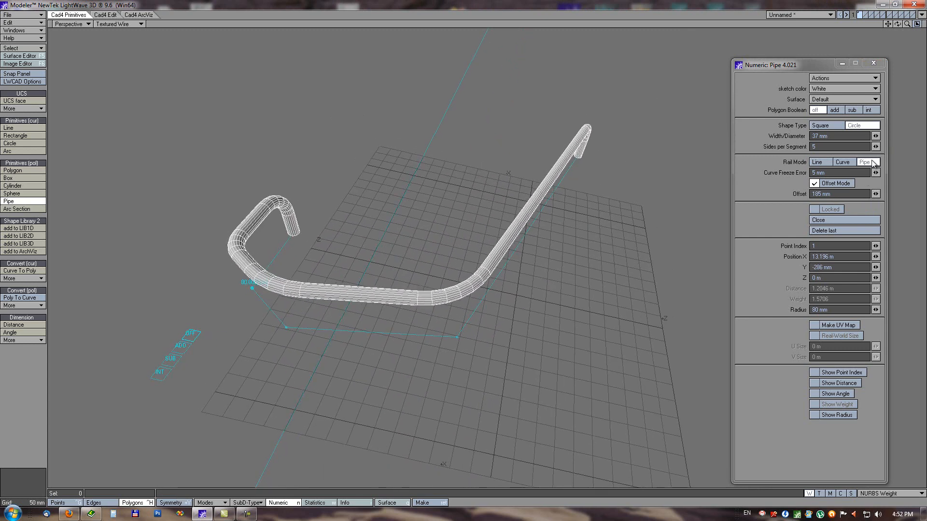
Try the offset pipe with the Curve rail mode and finish with the Line rail mode
left_click(847, 162)
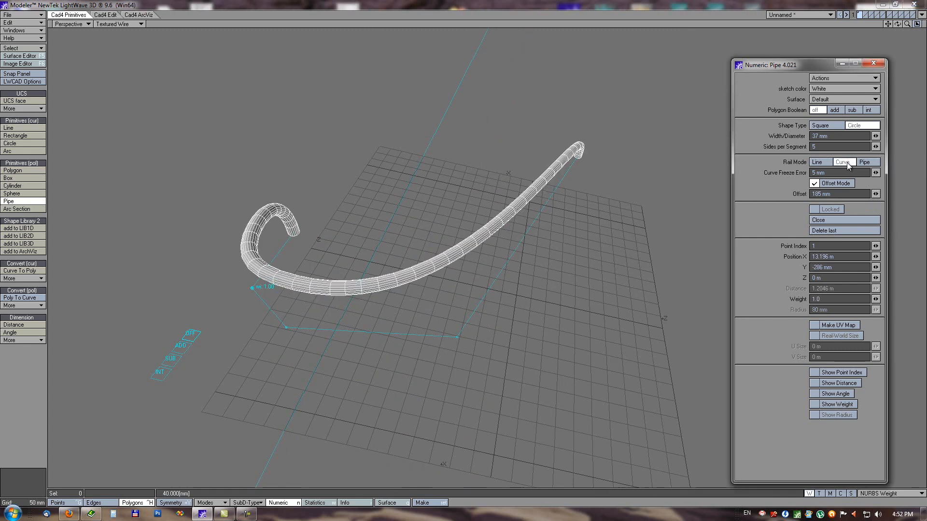
left_click(819, 163)
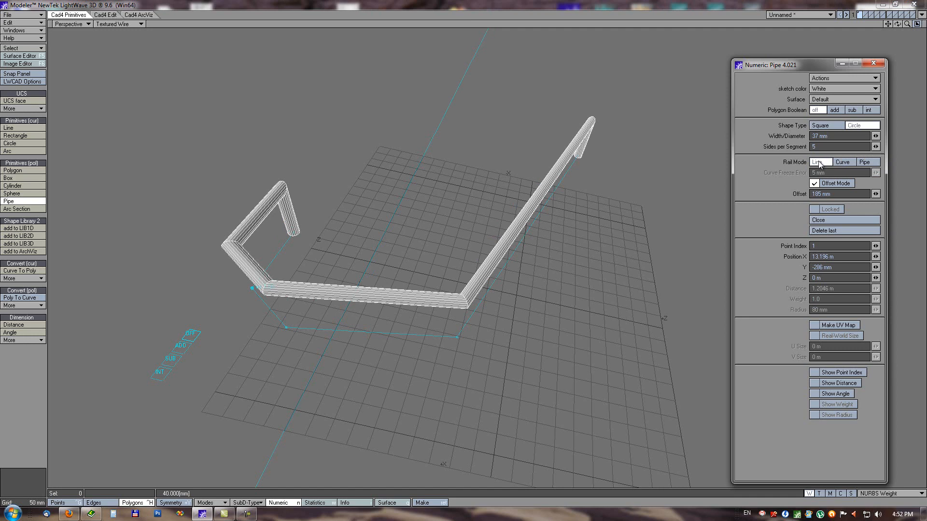
left_click_drag(449, 275, 495, 196, "alt")
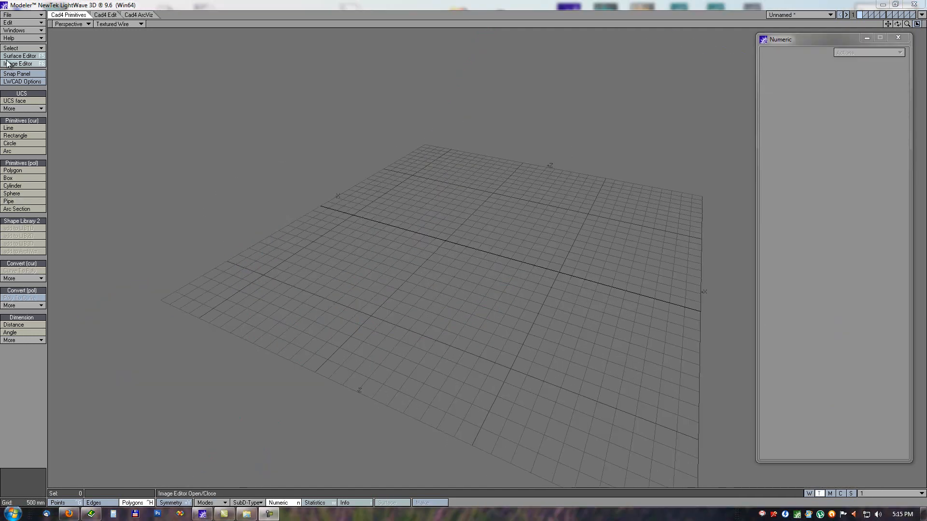
Draw a box about 5.14 m wide, 6.34 m high and 3.71 m deep on the ground grid
left_click(10, 178)
left_click_drag(294, 337, 587, 256)
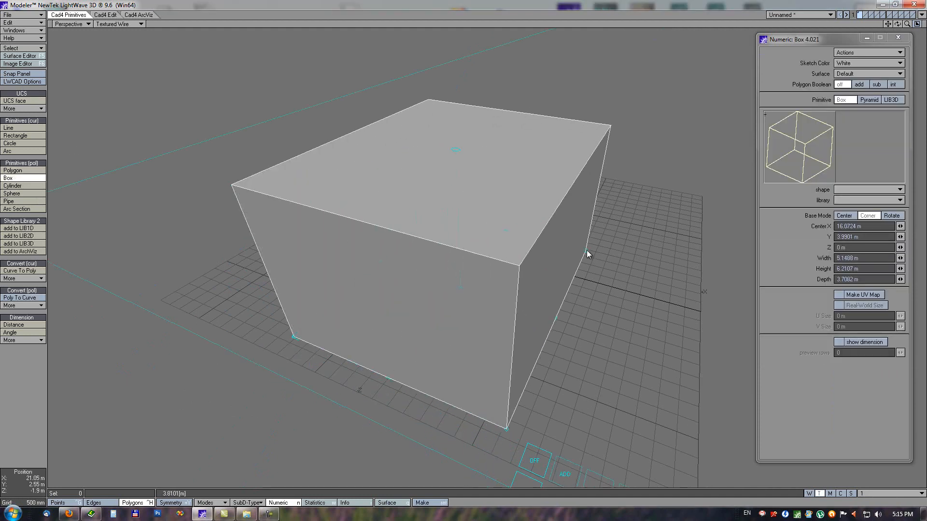
left_click_drag(443, 280, 453, 124, "alt")
left_click_drag(841, 38, 758, 43)
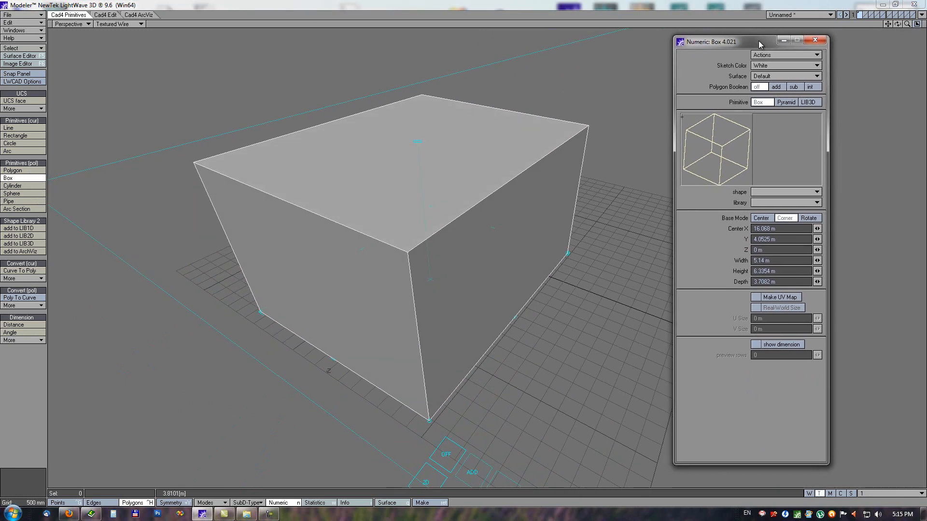
Enable Make UV Map for the box and display UV map 1 in the four-view layout
left_click(756, 297)
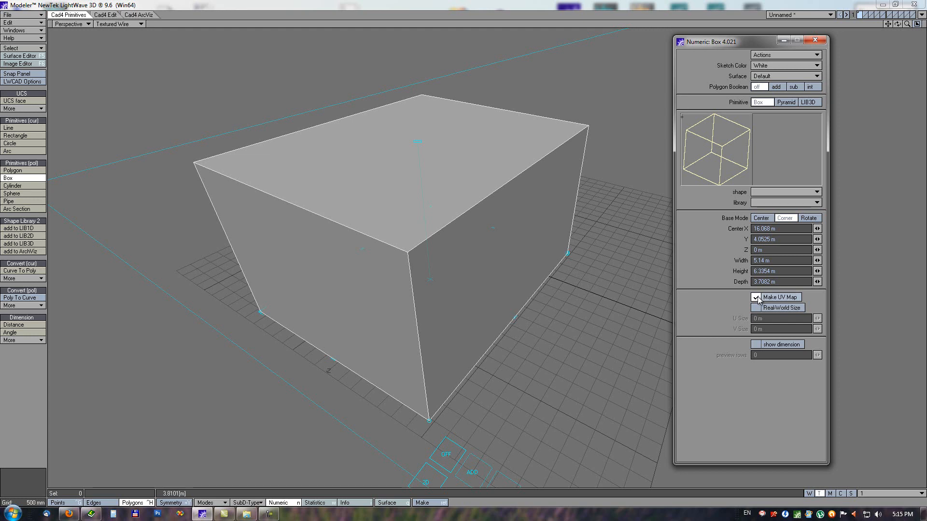
left_click(917, 24)
key("a")
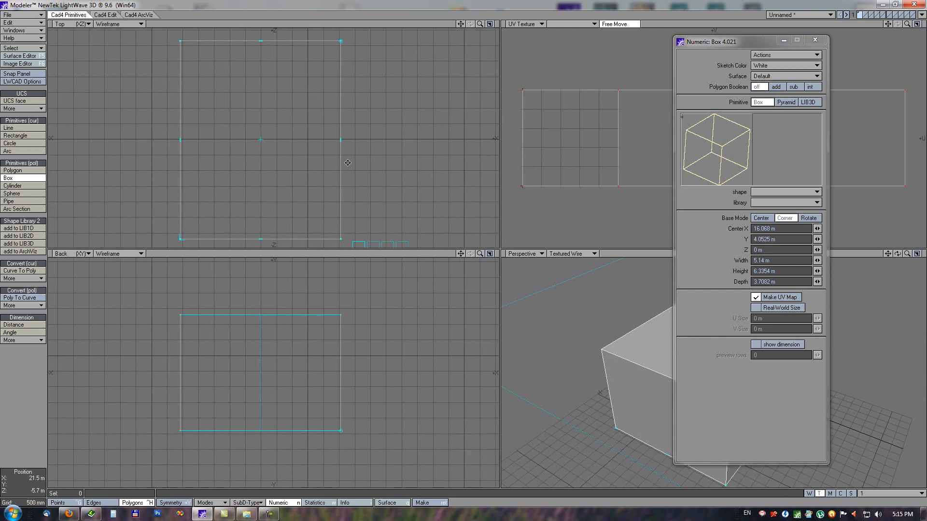
left_click_drag(757, 46, 428, 48)
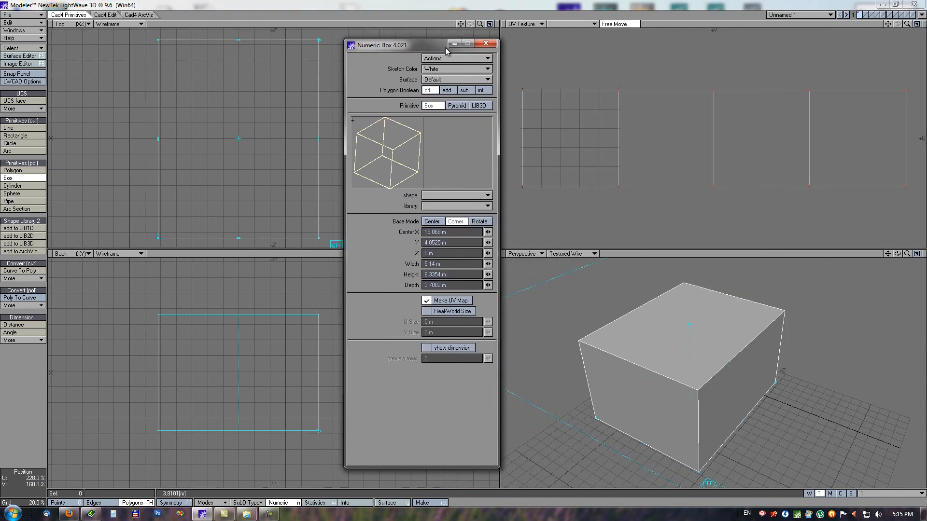
left_click(884, 494)
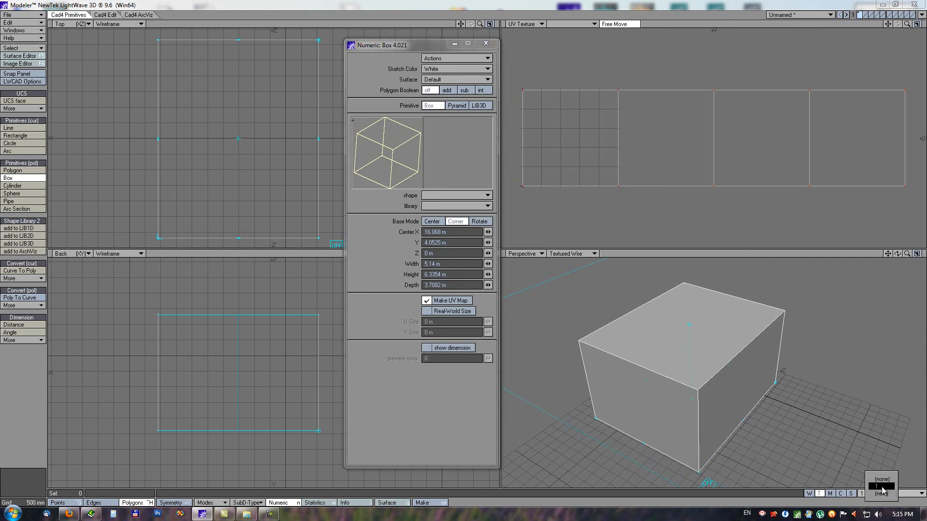
left_click(883, 487)
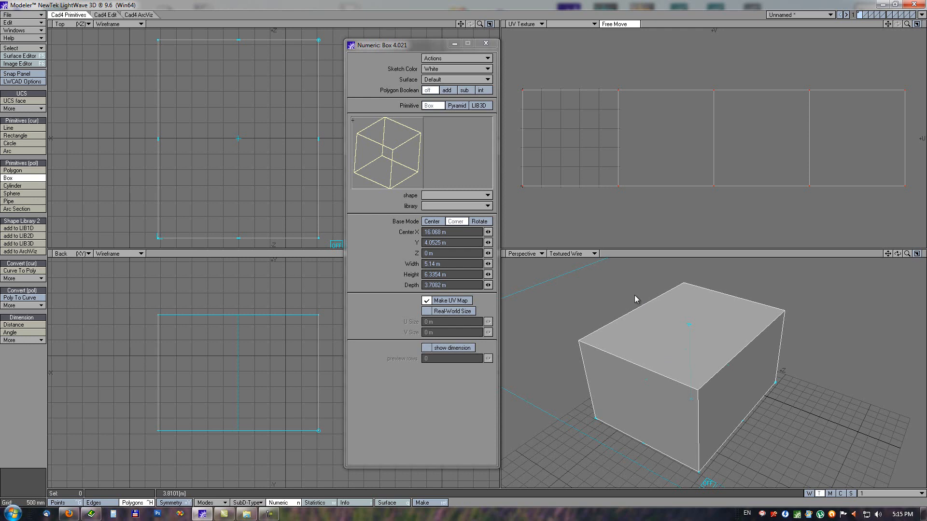
Texture the Default surface's color with the Koala.jpg image, using UV projection and UV map 1
key("F5")
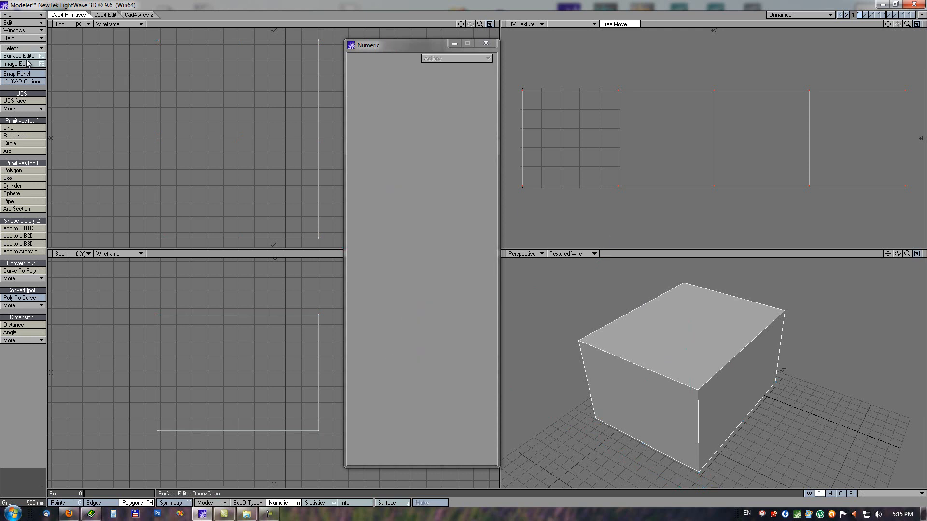
left_click(474, 180)
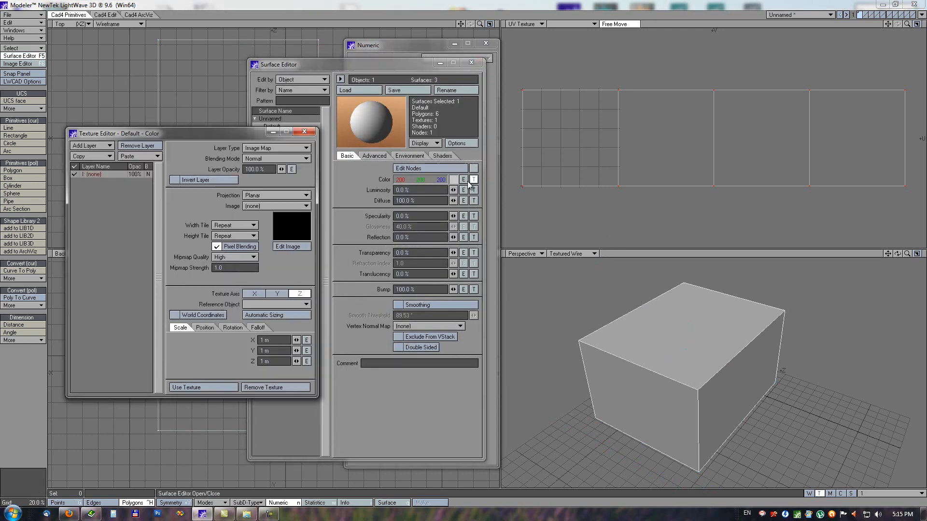
left_click(271, 196)
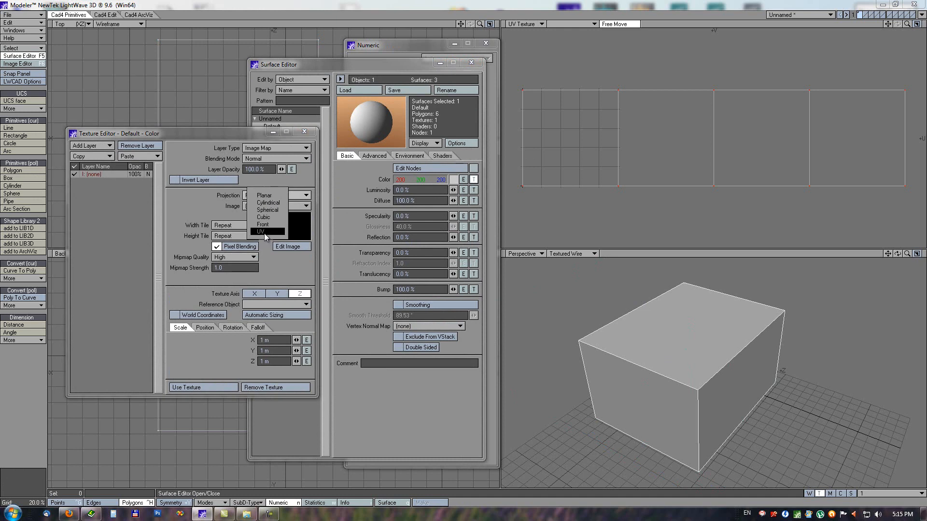
left_click(261, 232)
left_click(260, 205)
left_click(260, 211)
left_click(261, 216)
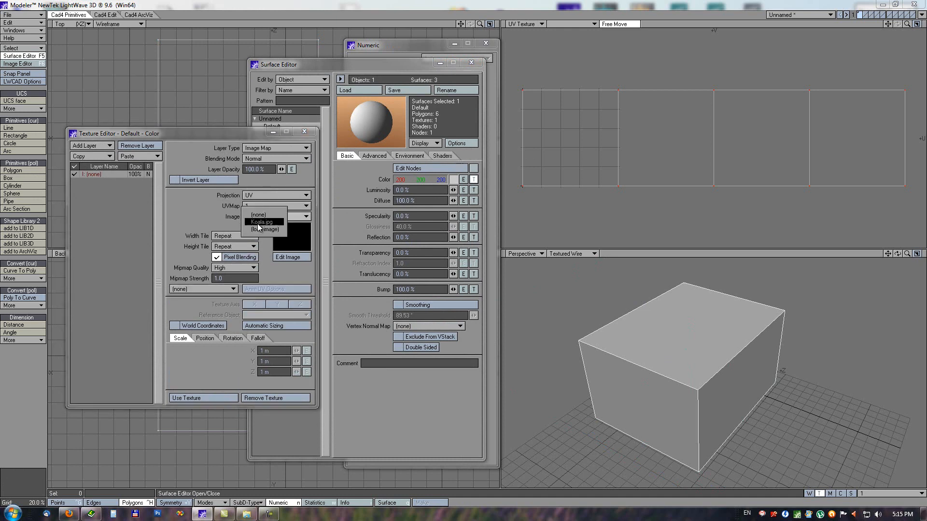
left_click(262, 222)
left_click(199, 398)
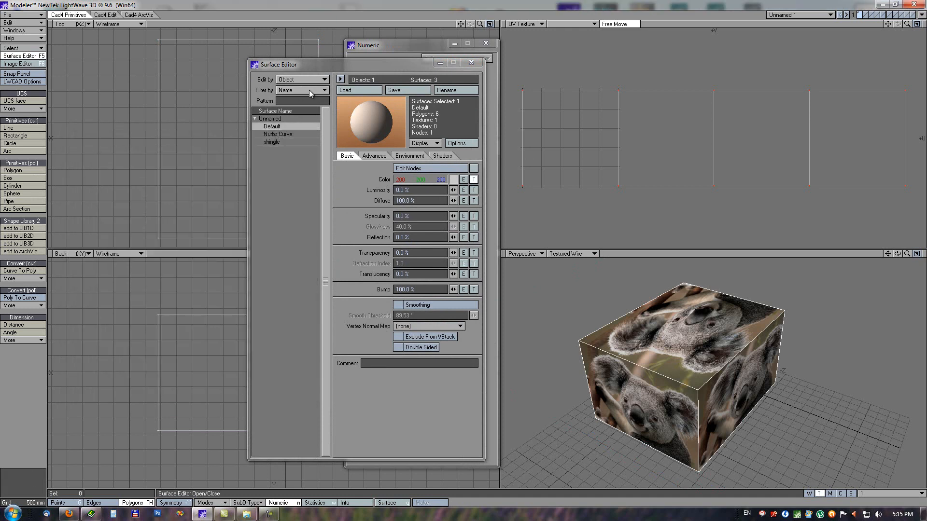
left_click(471, 64)
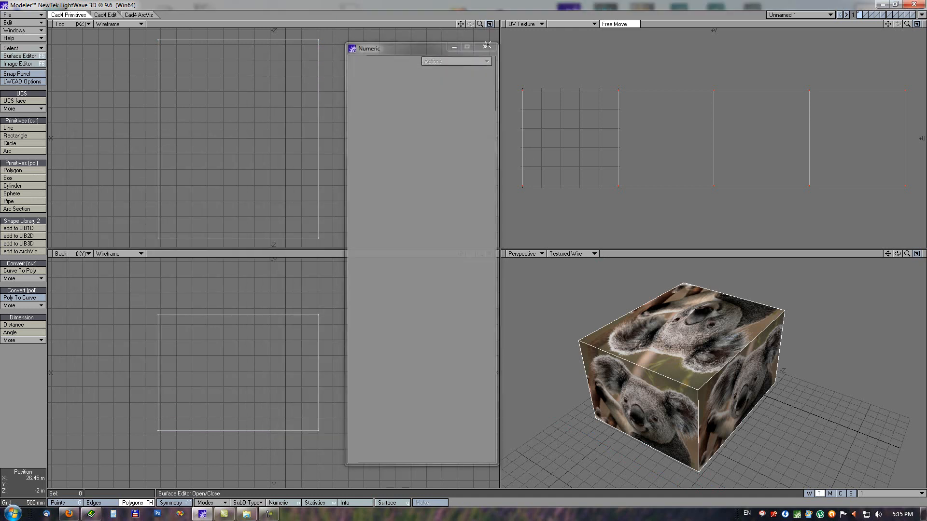
Draw a second box about 4.43 m wide, 4.3 m high and 3.5 m deep beside the textured box
left_click(485, 43)
key("a")
left_click_drag(314, 138, 172, 121, "alt")
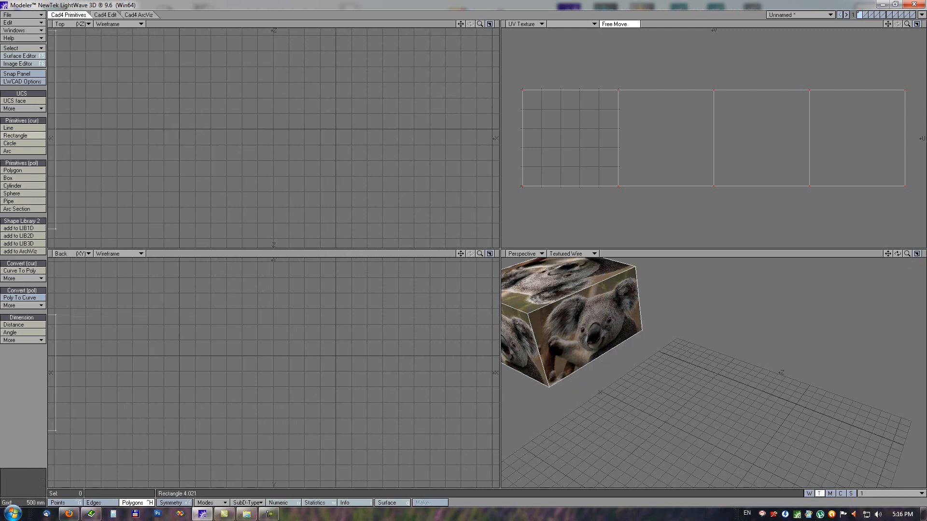
left_click(18, 178)
left_click_drag(182, 77, 320, 211)
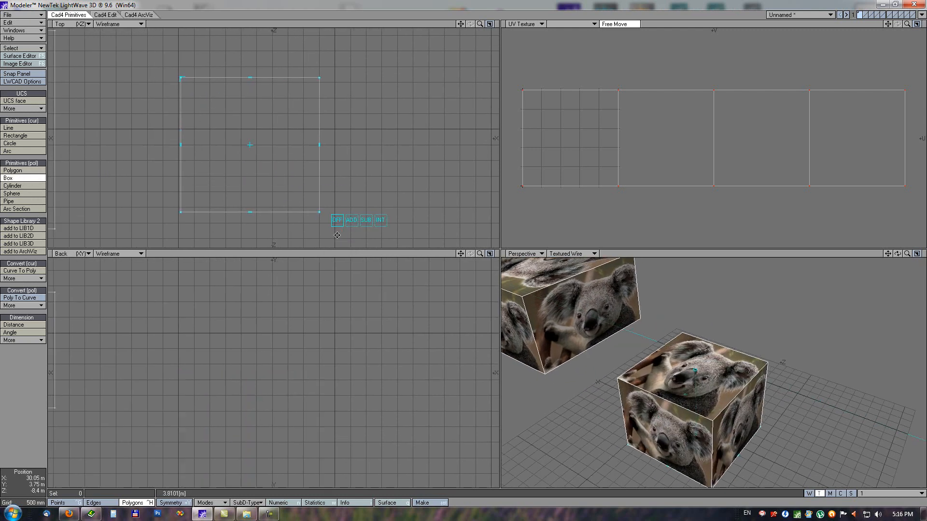
left_click(338, 235)
left_click_drag(269, 294, 262, 300)
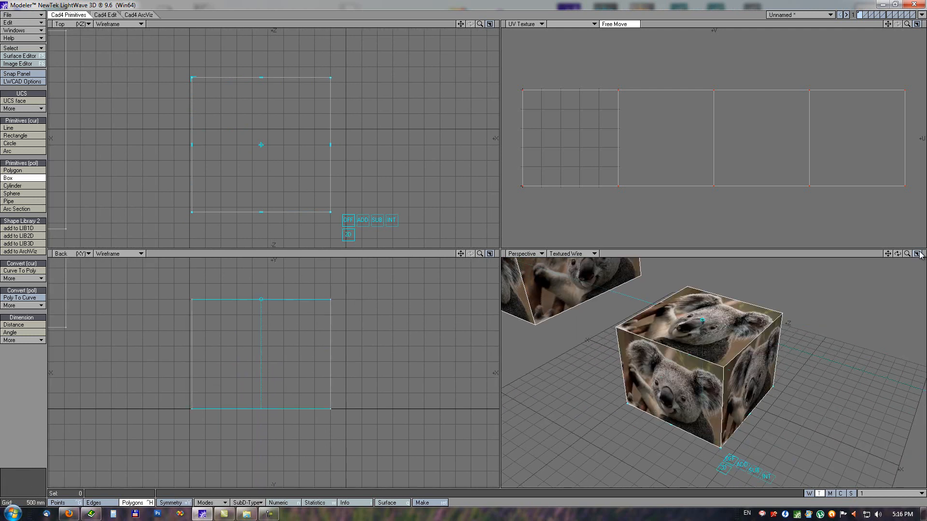
Resize the second box to about 5.08 m wide, 4.6 m high and 4.76 m deep
key("n")
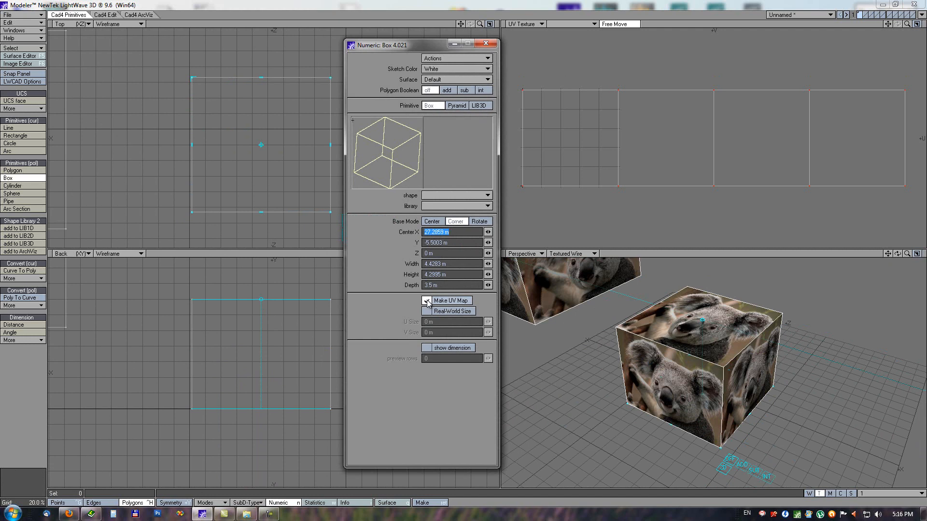
left_click_drag(698, 321, 668, 403)
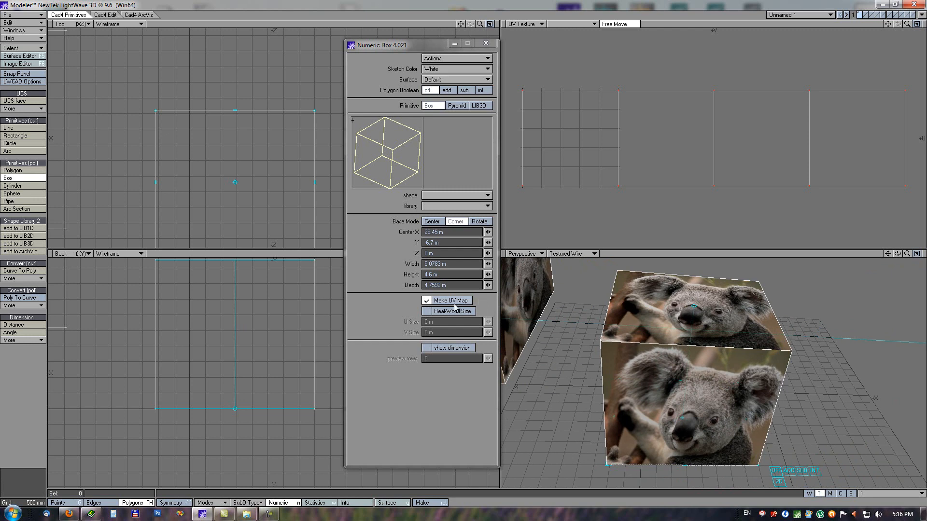
Try real-world UV size on the second box with a U size of 2.84 m and V size of 2.72 m
left_click(427, 312)
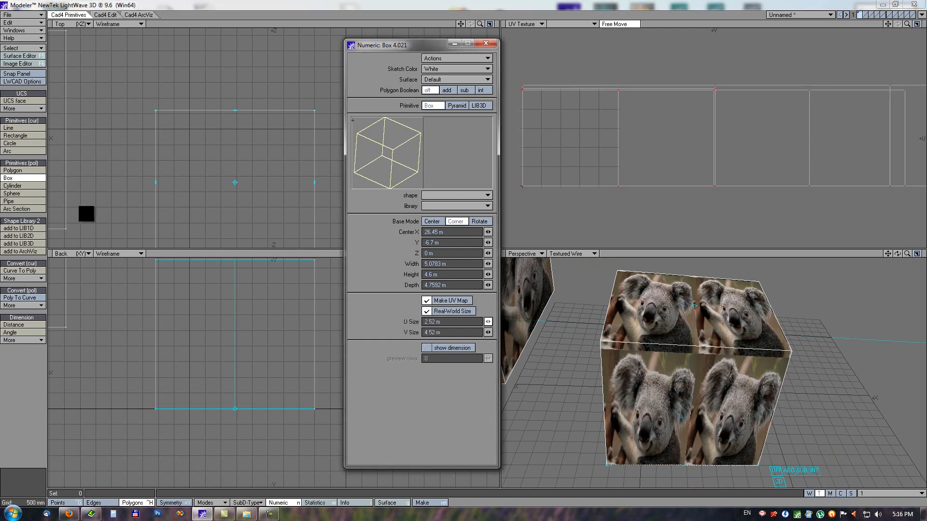
mouse_move(488, 322)
left_mouse_down()
mouse_move(509, 322)
mouse_move(475, 333)
left_mouse_up()
left_click(426, 312)
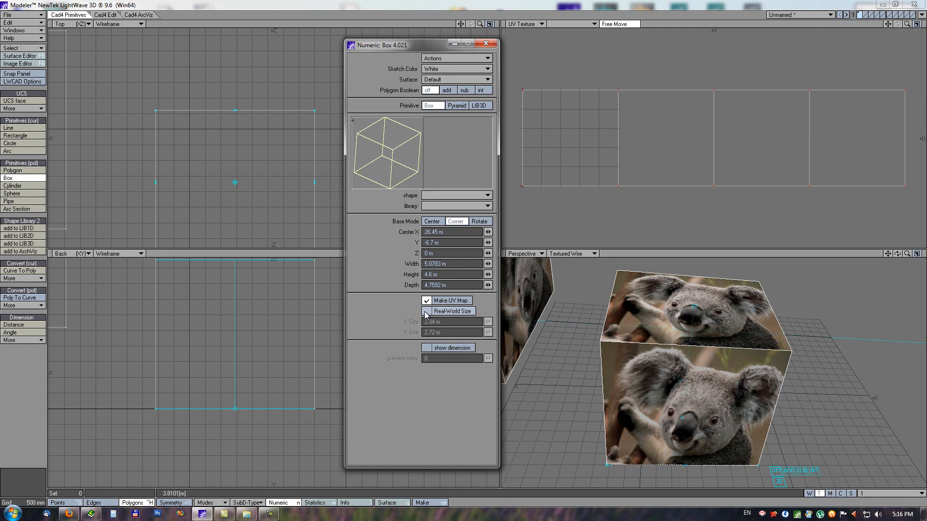
Draw a UV-mapped cylinder with a radius of about 2.94 m on the ground grid beside the second box
left_click_drag(670, 329, 746, 385, "alt")
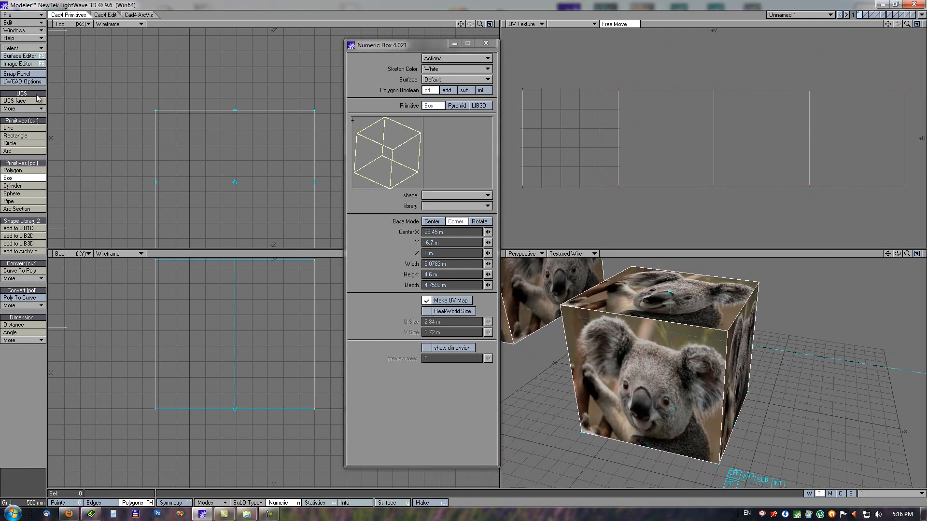
left_click(14, 179)
left_click(14, 186)
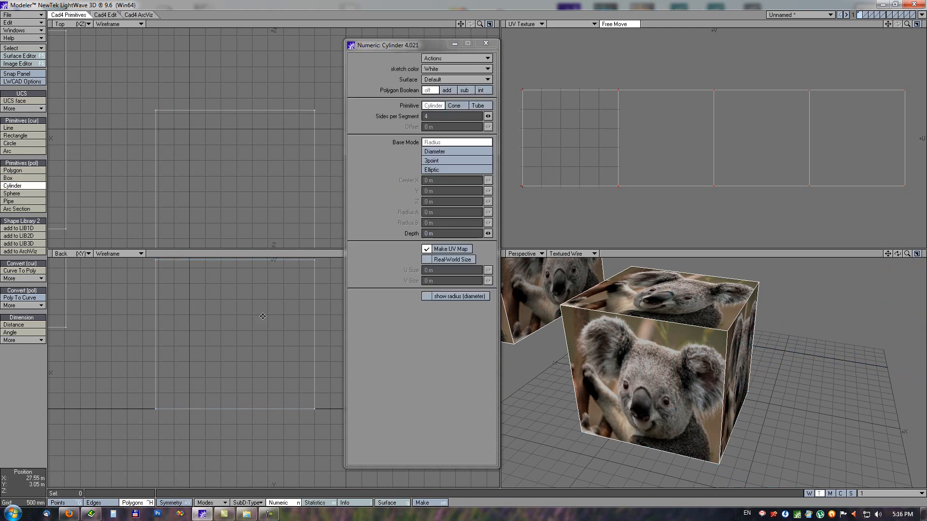
left_click_drag(657, 398, 759, 371)
right_click(760, 371)
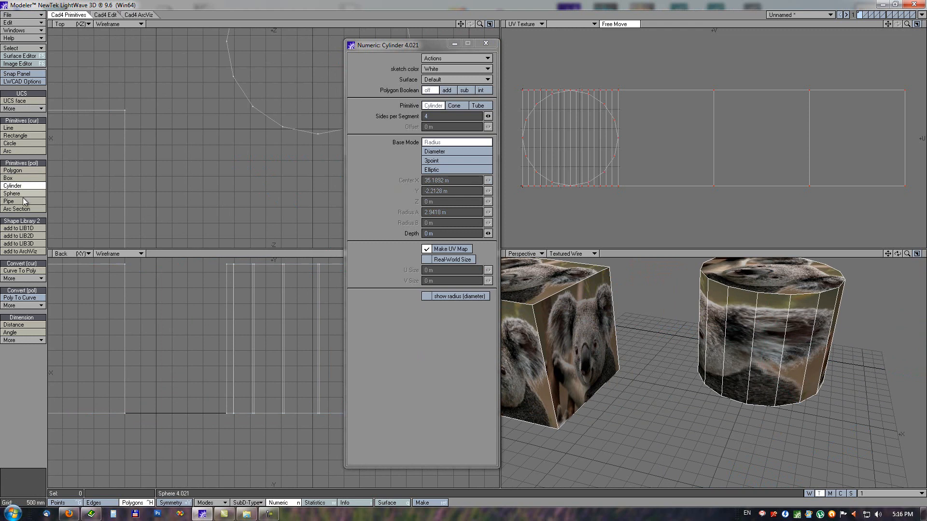
Draw a zigzag circular pipe, 1 m in diameter with three line segments, on the ground in front of the cylinder
left_click(13, 202)
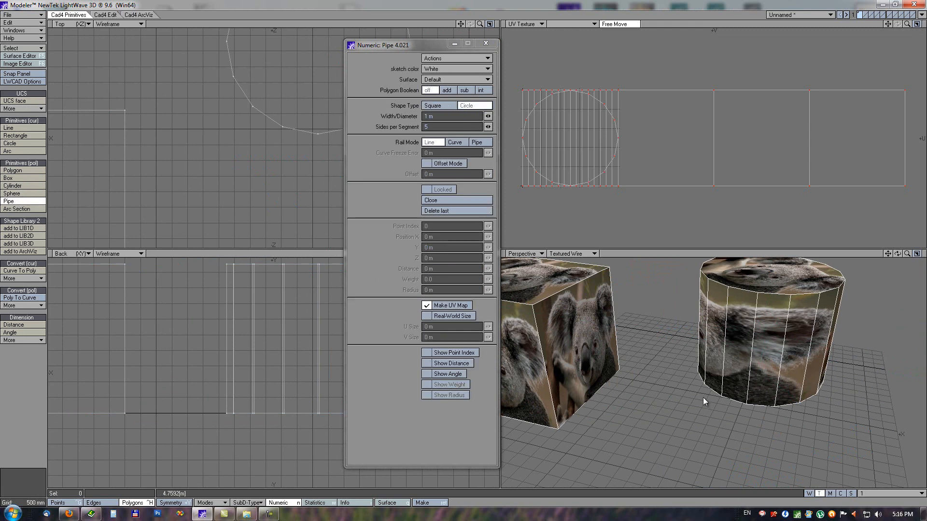
mouse_move(543, 451)
left_mouse_down()
mouse_move(683, 413)
mouse_move(696, 455)
left_mouse_up()
mouse_move(681, 410)
left_mouse_down()
mouse_move(668, 369)
mouse_move(674, 364)
left_mouse_up()
mouse_move(765, 421)
left_mouse_down("alt")
mouse_move(714, 451)
mouse_move(723, 450)
left_mouse_up("alt")
left_click_drag(739, 470, 776, 473)
left_click_drag(711, 298, 716, 360, "alt")
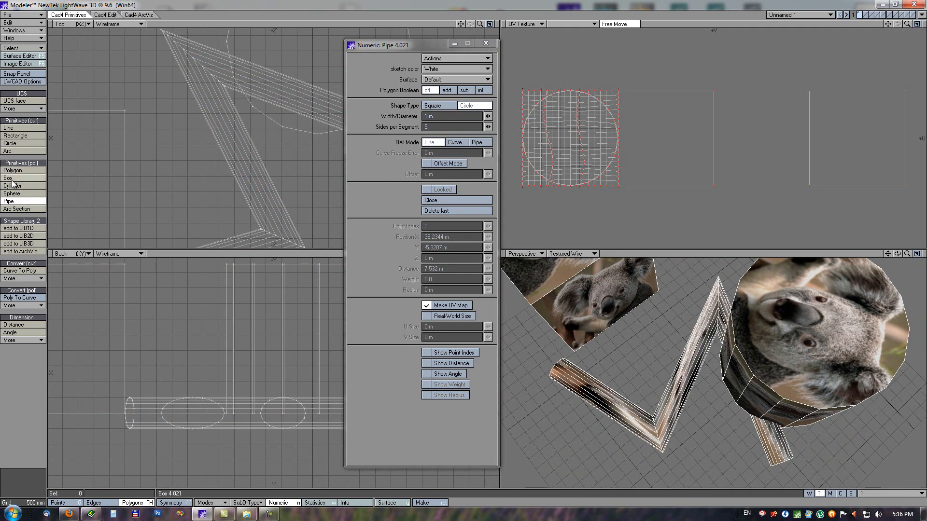
Draw a box about 2.09 m wide and 1.86 m high on the first box's front face, extending about 2.59 m inward
left_click(29, 178)
left_click(916, 254)
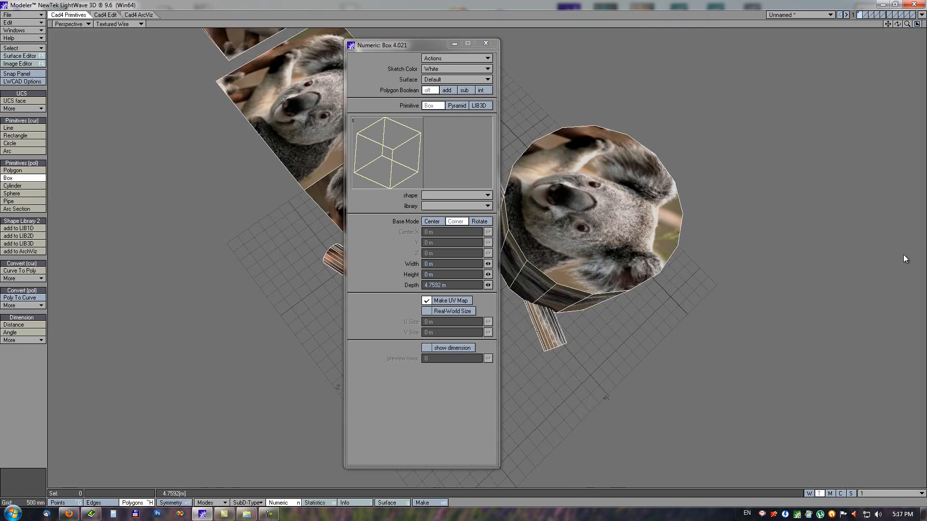
left_click_drag(247, 117, 633, 110, "alt")
left_click(239, 349)
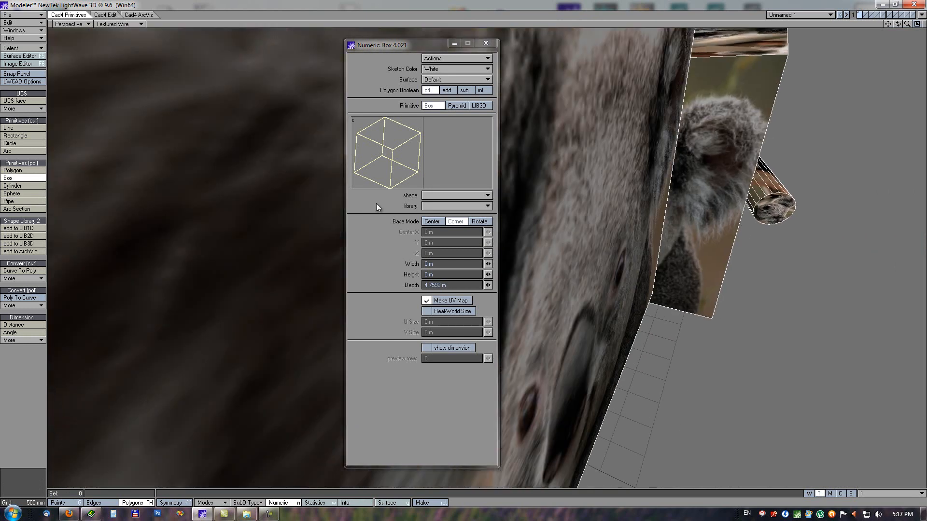
scroll(608, 198, "down", 5)
scroll(608, 198, "up", 2)
left_click_drag(404, 46, 150, 43)
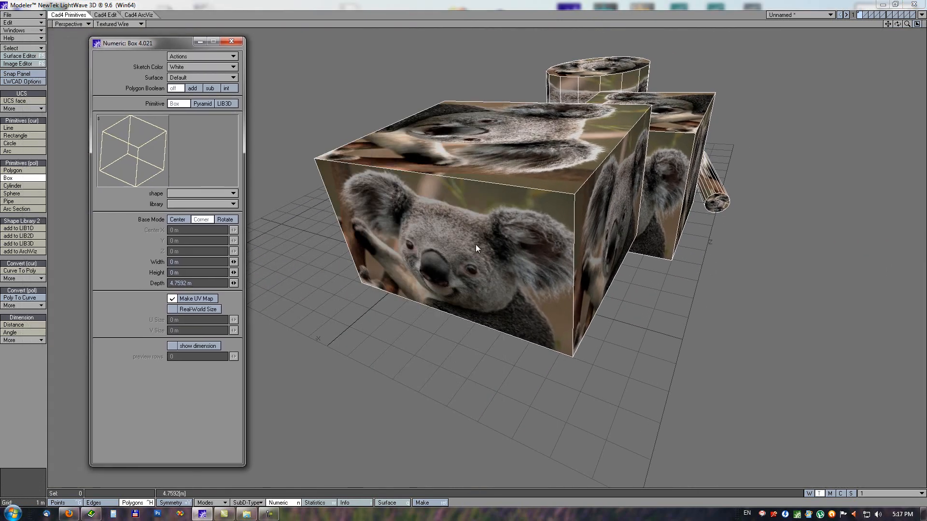
left_click(461, 237)
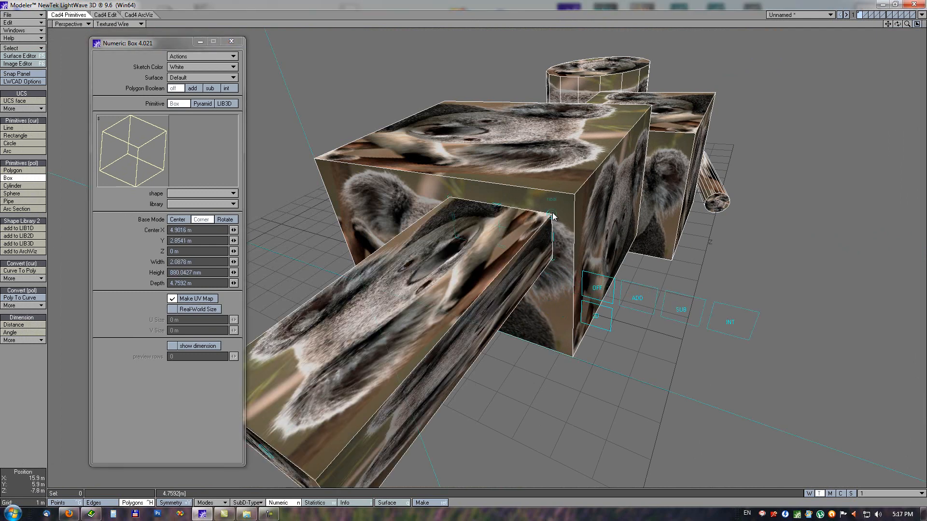
left_click_drag(499, 227, 552, 167)
left_click_drag(499, 203, 502, 153)
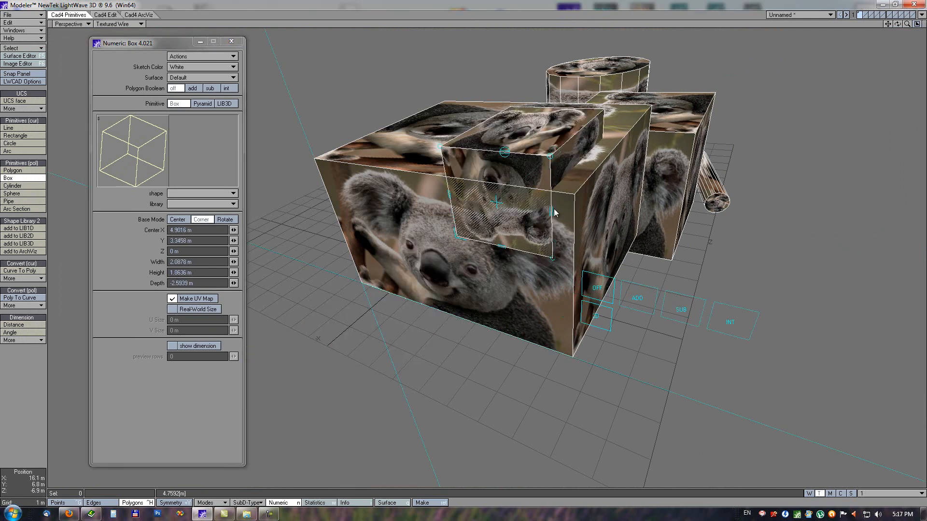
Enlarge the inset box to about 2.99 m by 2.69 m and subtract it from the first box
left_click_drag(551, 211, 607, 214)
left_click(744, 324)
left_click_drag(523, 251, 519, 286)
scroll(623, 210, "up", 4)
scroll(623, 211, "down", 3)
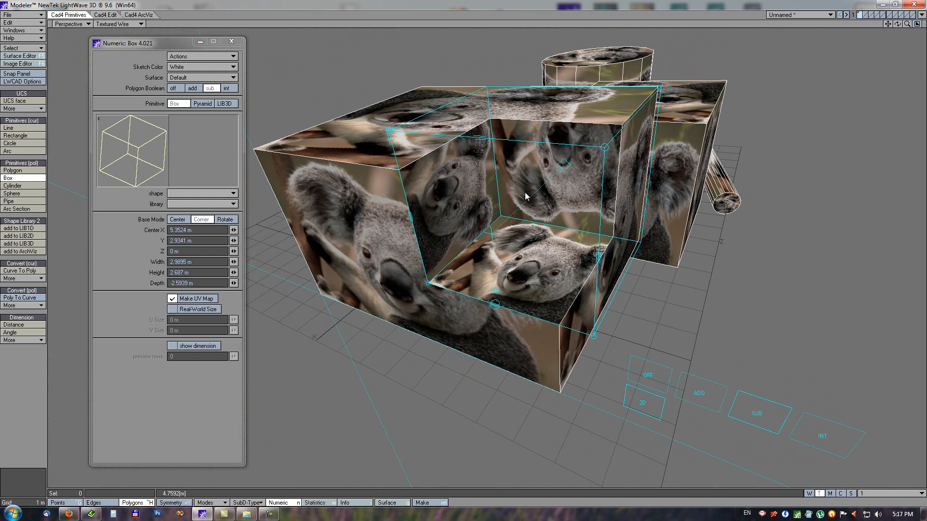
Reshape the first box's corner cutout to a height of about 2.42 m, adjust its width and finish it
left_click_drag(498, 310, 496, 321)
left_click_drag(396, 141, 380, 165)
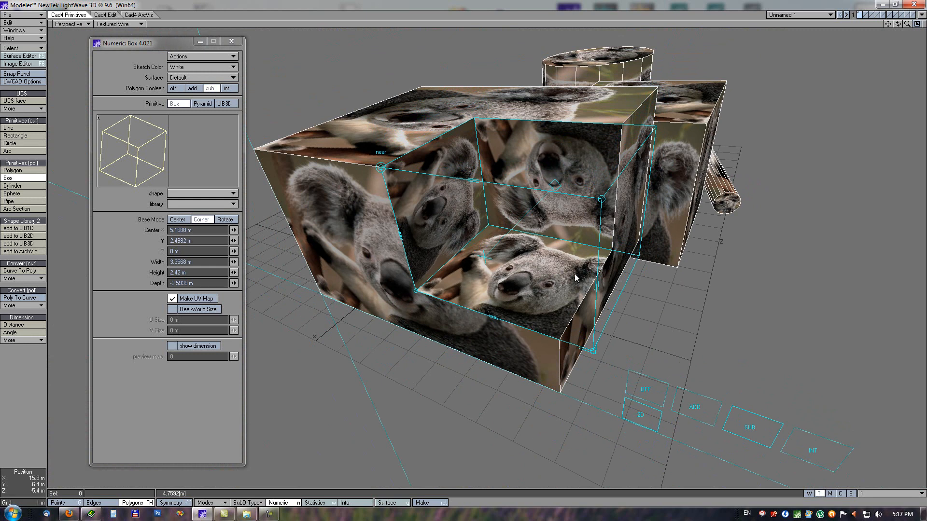
left_click_drag(597, 283, 560, 284)
right_click(560, 282)
left_click_drag(574, 163, 581, 163, "alt")
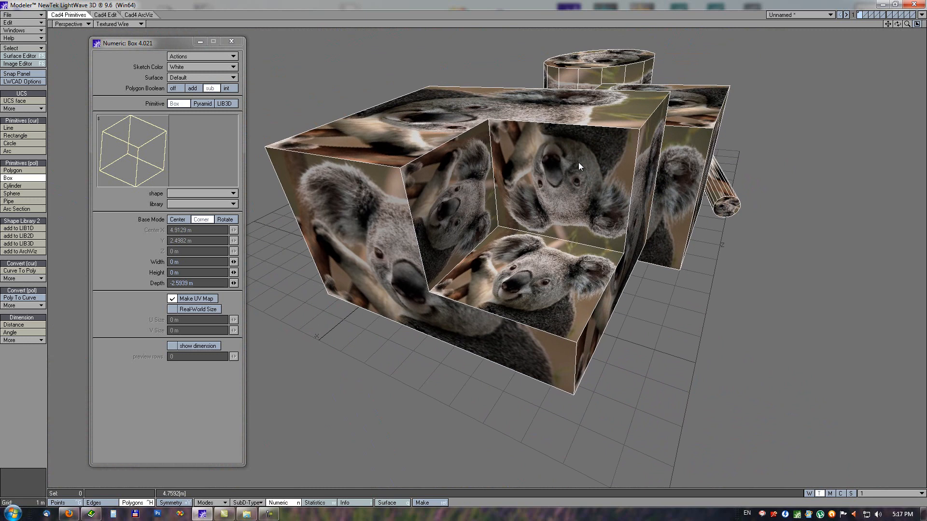
left_click_drag(582, 163, 582, 180, "alt")
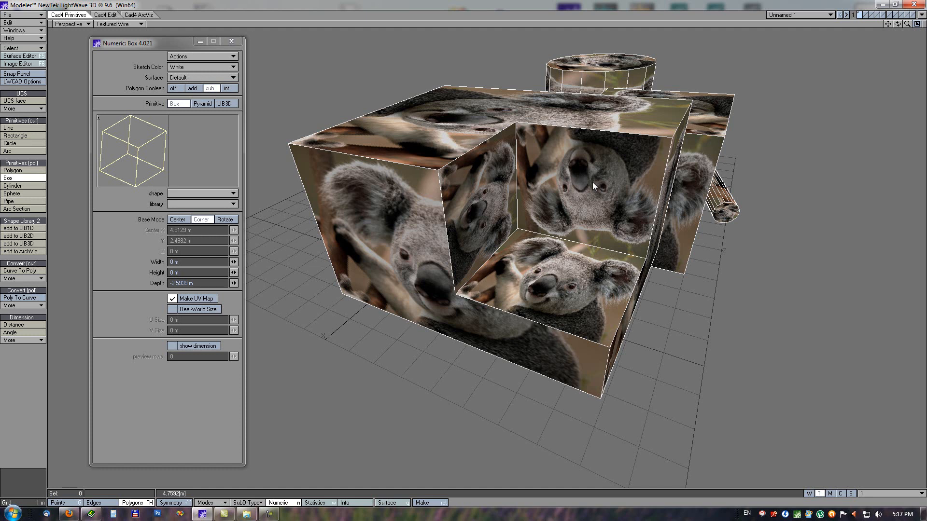
Draw a separate box about 7.98 m high and 5.1 m deep beyond the cylinder, with polygon boolean off
key("KP_0")
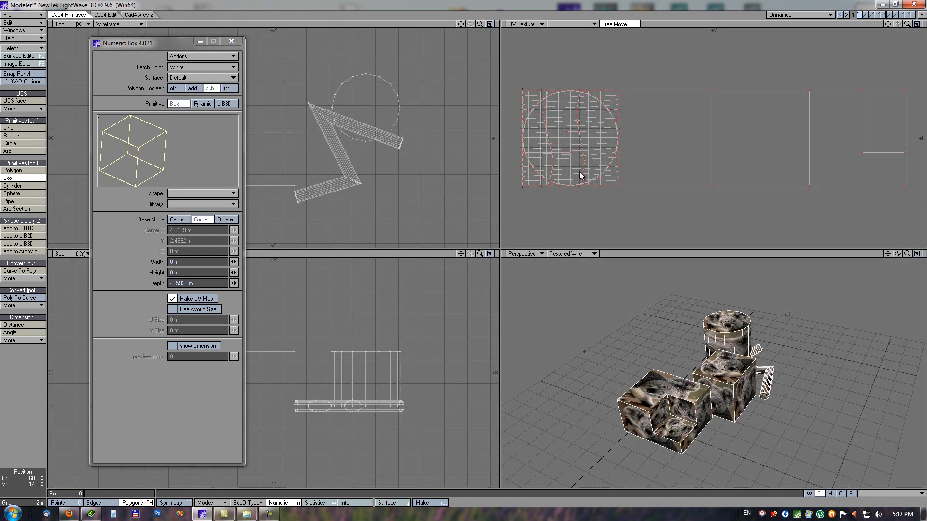
left_click_drag(304, 92, 401, 184)
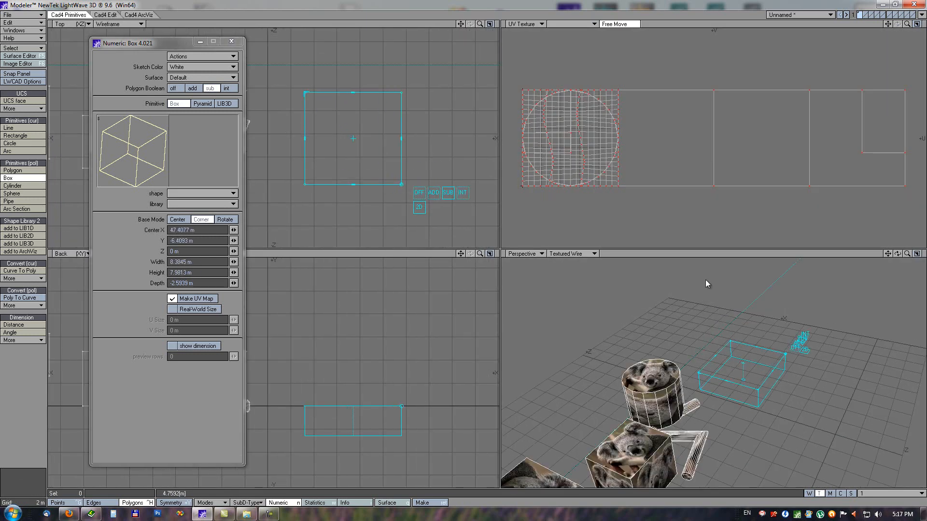
mouse_move(744, 386)
left_mouse_down()
mouse_move(739, 344)
mouse_move(719, 372)
mouse_move(740, 387)
mouse_move(731, 329)
left_mouse_up()
left_click(794, 347)
left_click_drag(880, 353, 707, 441, "alt")
Resize the new box to about 10.6 m wide and 11.4 m high in the maximized perspective view
left_click(917, 254)
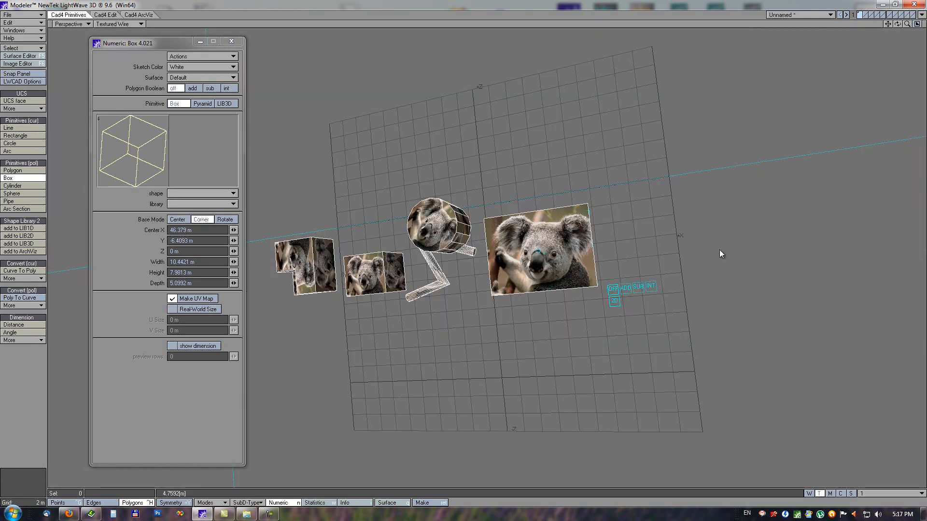
key("a")
left_click_drag(685, 265, 433, 290, "alt")
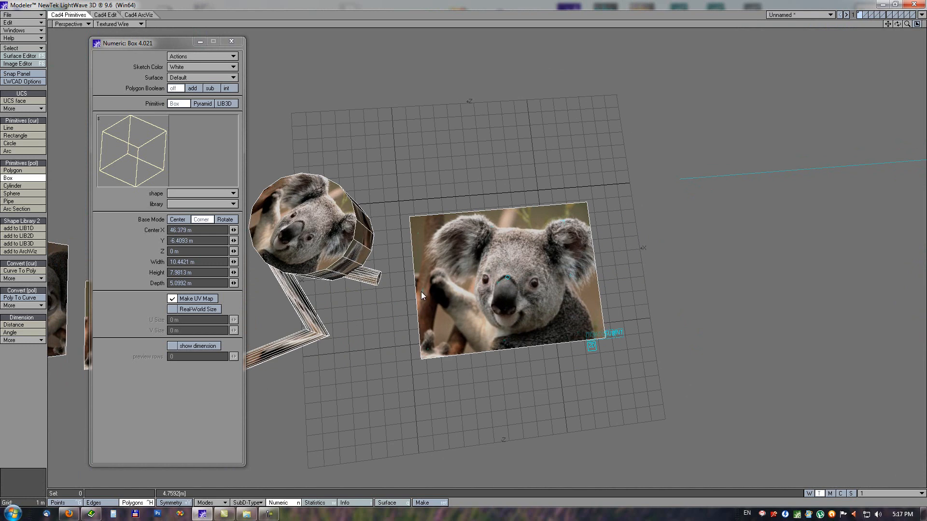
left_click_drag(480, 380, 515, 214, "alt")
left_click_drag(421, 302, 479, 298)
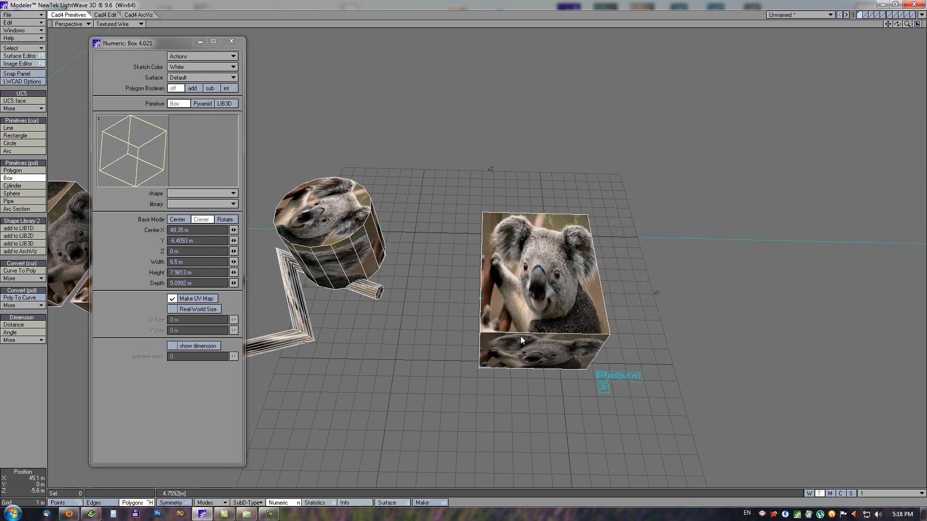
left_click_drag(538, 370, 682, 191)
left_click_drag(621, 161, 627, 204)
left_click_drag(824, 251, 659, 281)
left_click_drag(588, 398, 562, 232, "alt")
scroll(520, 261, "up", 2)
left_click_drag(581, 349, 513, 389, "alt+shift")
Switch the large box's surface to shingle and back to Default
left_click_drag(136, 42, 209, 49)
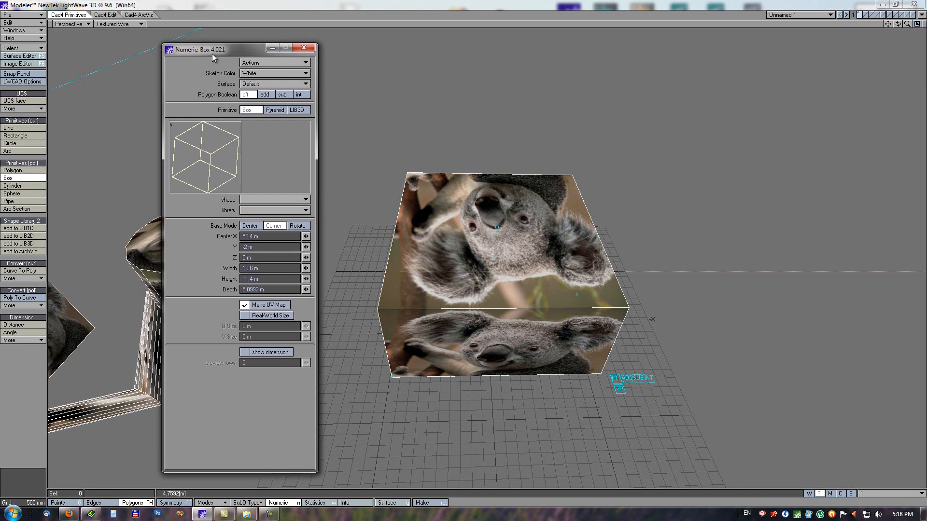
left_click(255, 85)
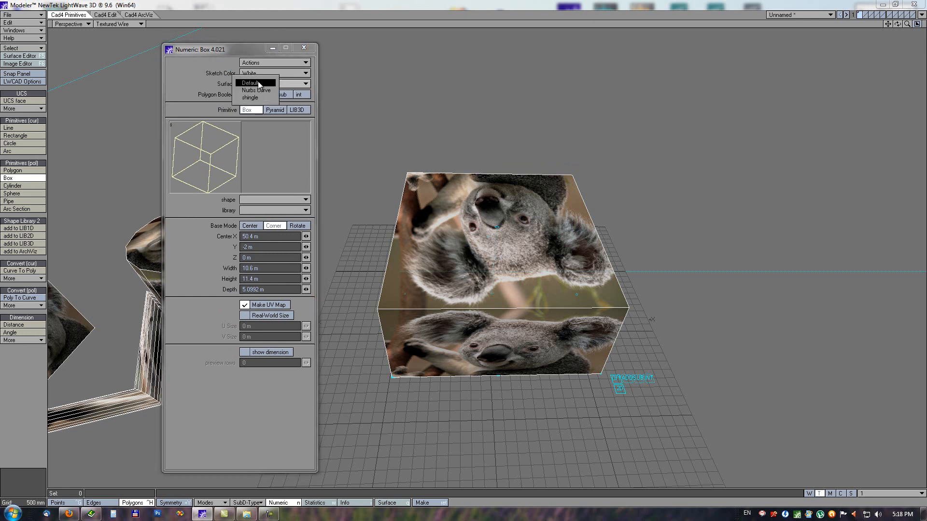
left_click(257, 84)
left_click(254, 85)
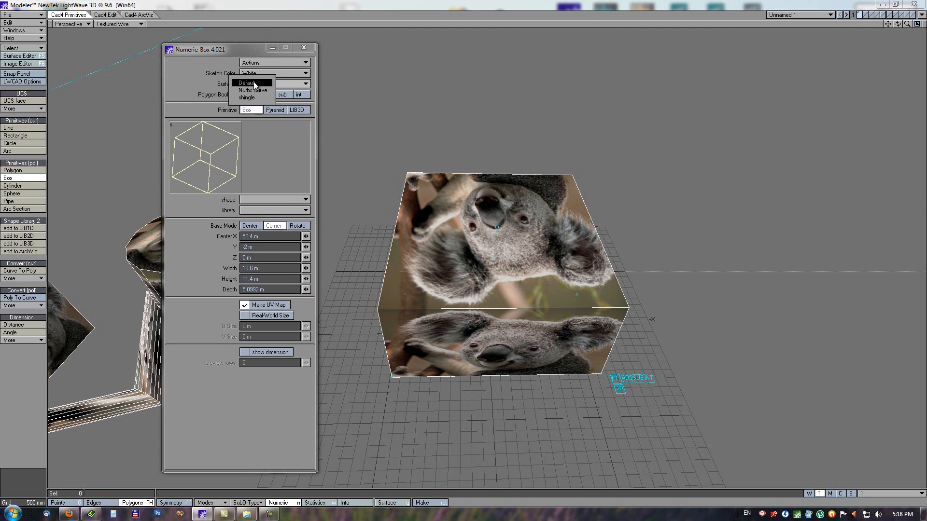
left_click(246, 97)
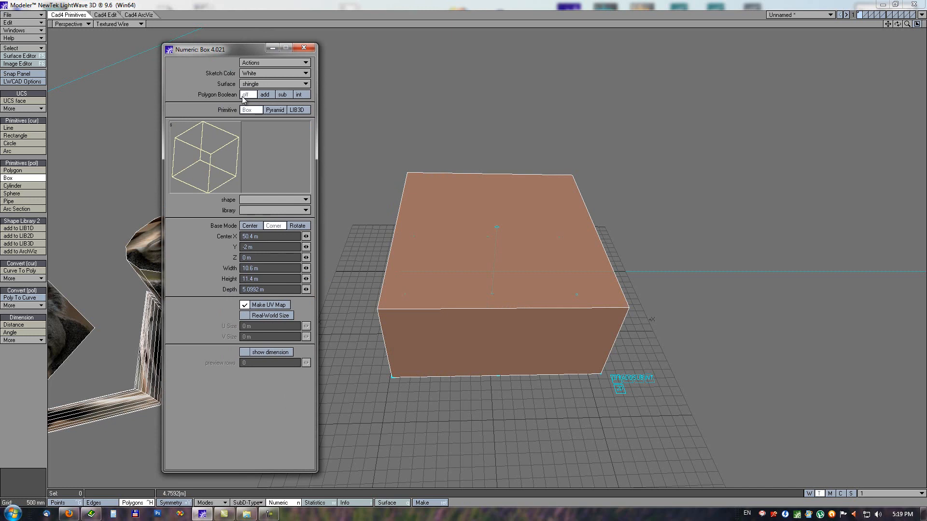
left_click(256, 84)
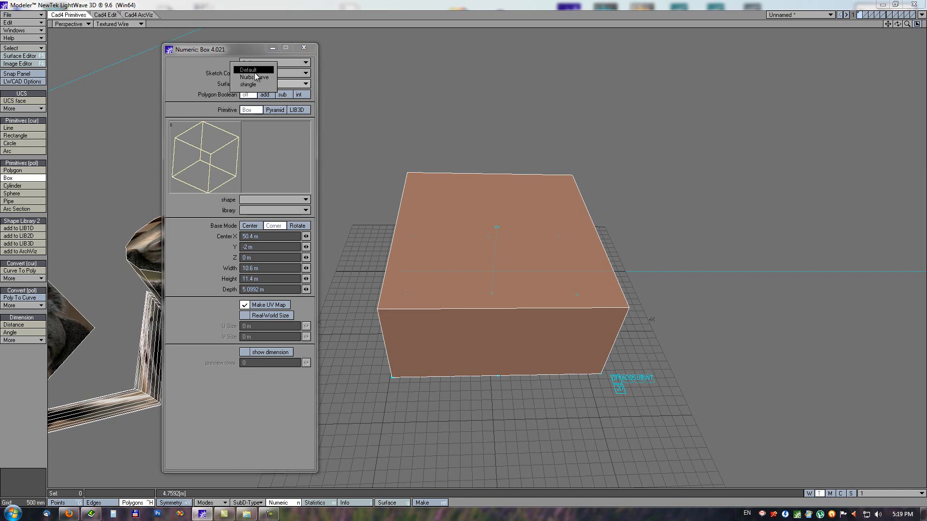
left_click(254, 73)
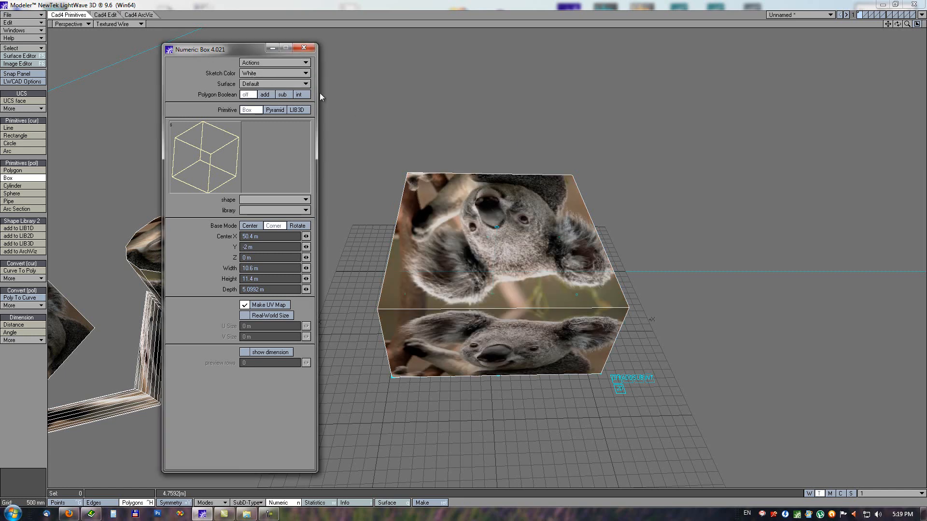
Assign the shingle surface to the large box and finish it
left_click(256, 84)
left_click(258, 98)
left_click_drag(621, 318, 572, 291, "alt")
right_click(572, 289)
Draw a box about 5.71 m by 6.71 m over the shingle box's top front corner, using the Default surface
left_click_drag(526, 237, 637, 392)
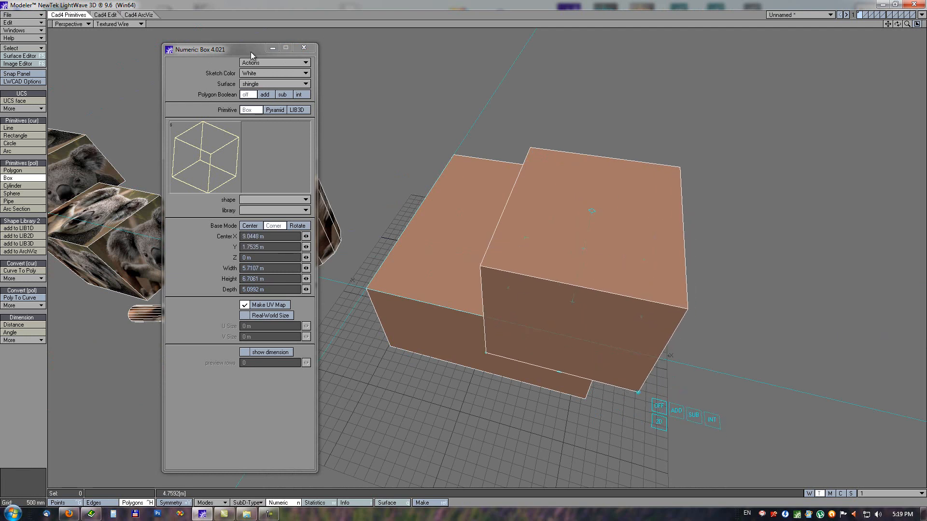
left_click(260, 84)
left_click(260, 68)
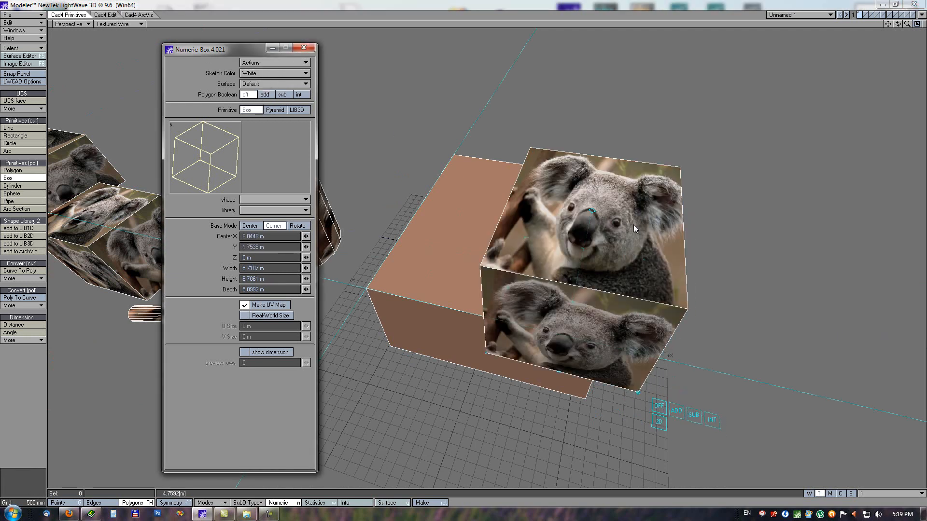
Set the corner box's depth to about 2.49 m downward and subtract it from the shingle box
left_click_drag(594, 212, 592, 344)
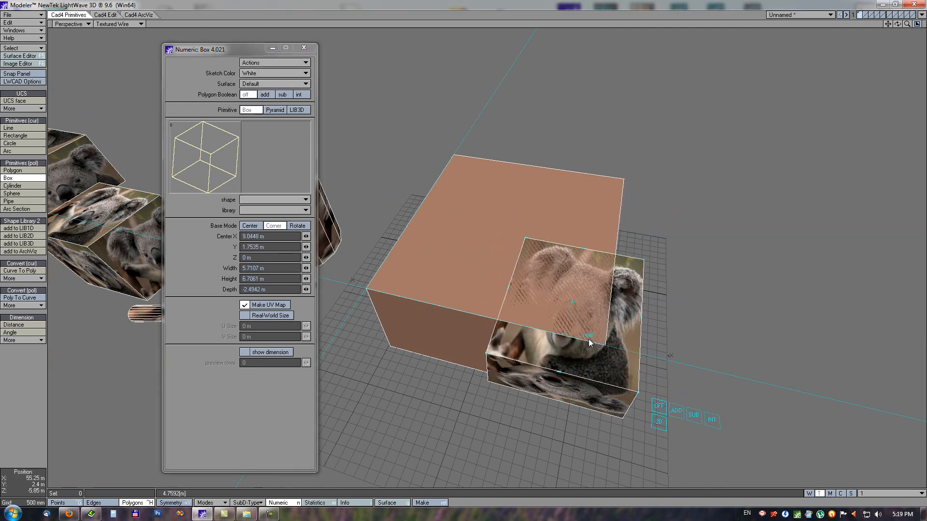
left_click(698, 418)
right_click(640, 318)
mouse_move(569, 381)
left_mouse_down("alt")
mouse_move(511, 236)
mouse_move(557, 208)
mouse_move(575, 221)
mouse_move(555, 233)
mouse_move(521, 197)
mouse_move(575, 217)
mouse_move(554, 173)
left_mouse_up("alt")
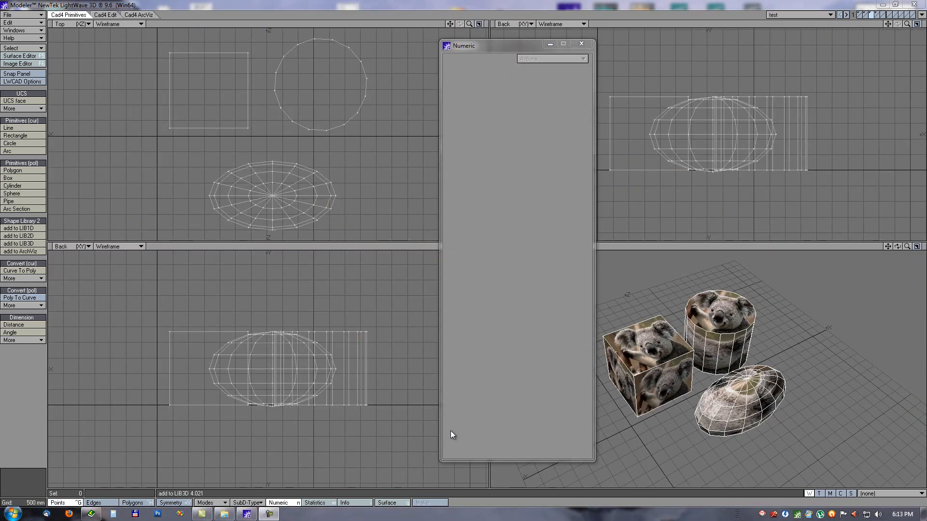
Browse the individual shapes in the LIB3D shingles library and set its preview to 3 rows
left_click(22, 244)
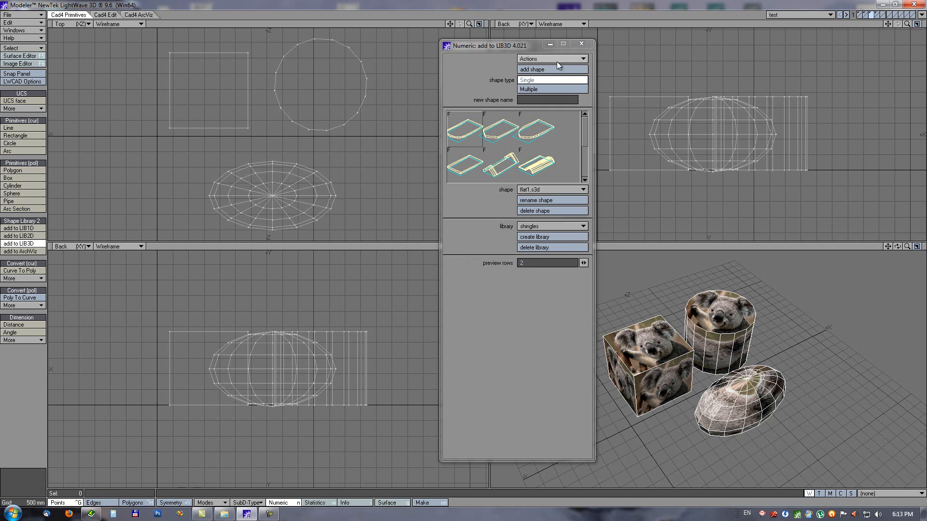
left_click(494, 129)
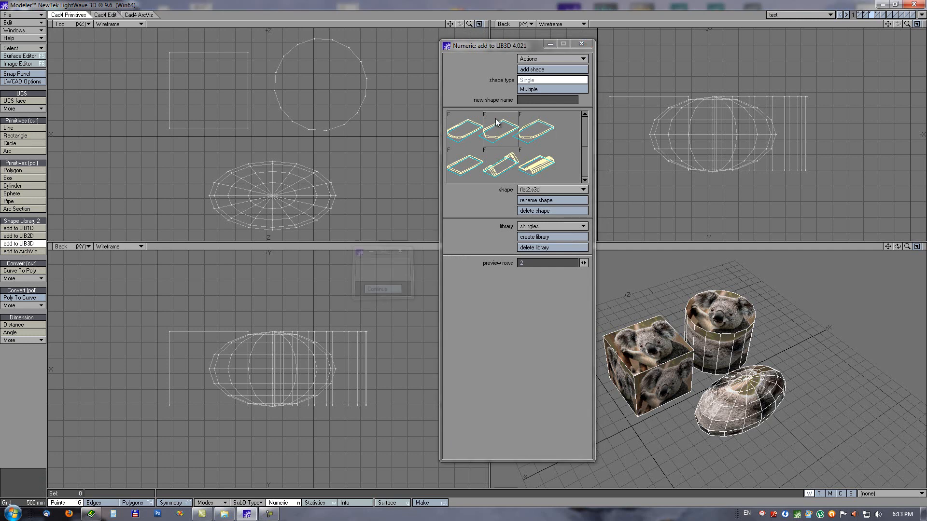
left_click(536, 166)
left_click(502, 165)
left_click(464, 159)
left_click(464, 131)
mouse_move(584, 263)
left_mouse_down()
mouse_move(600, 264)
mouse_move(579, 264)
mouse_move(589, 263)
left_mouse_up()
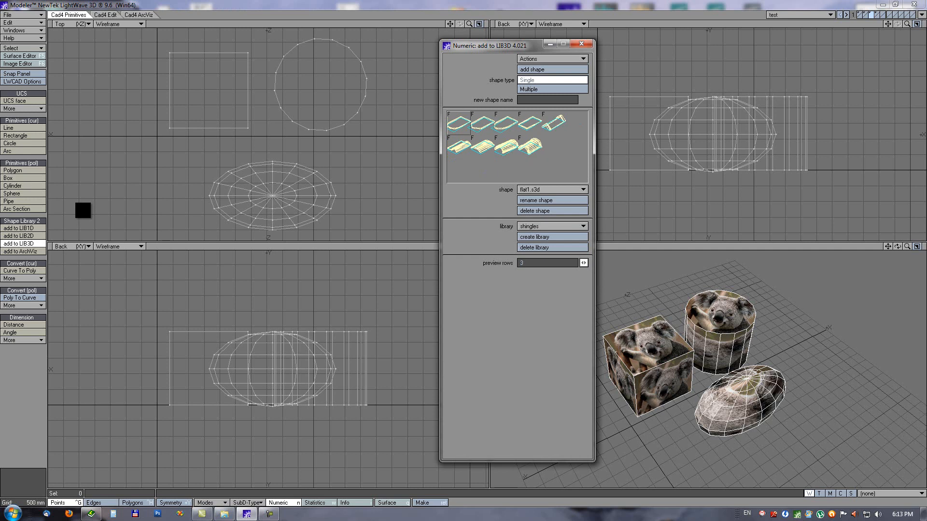
left_click_drag(589, 264, 584, 265)
left_click(24, 244)
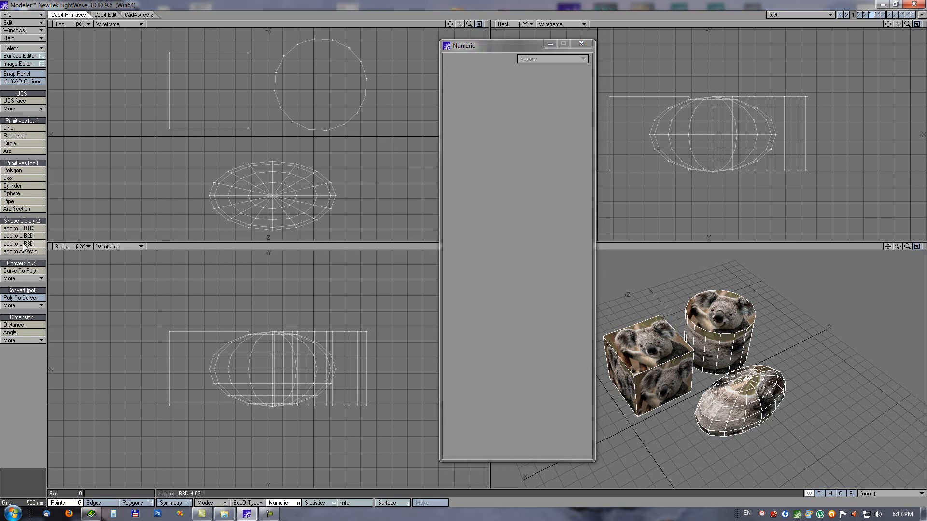
Switch to the first layer's profile curve and clear the existing shapes from the LIB1D test library
left_click(860, 14)
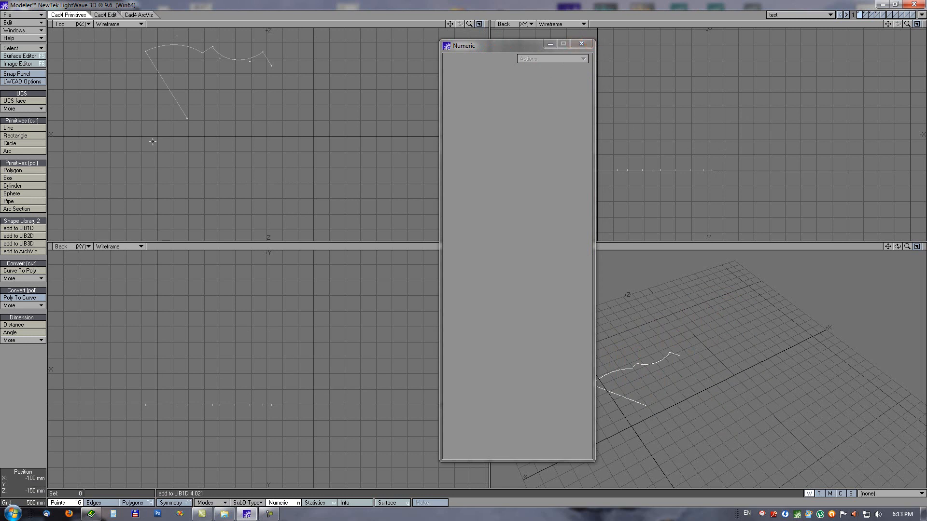
left_click(16, 230)
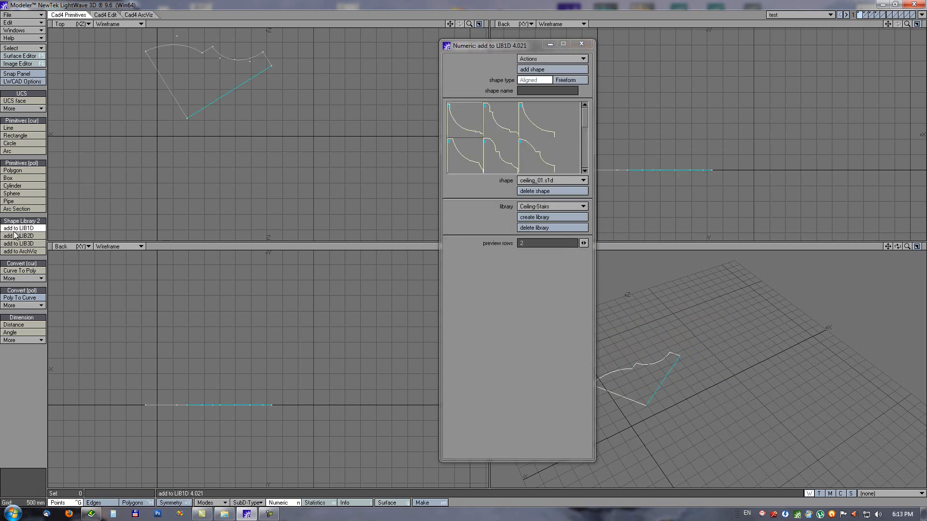
left_click_drag(207, 83, 262, 125, "alt")
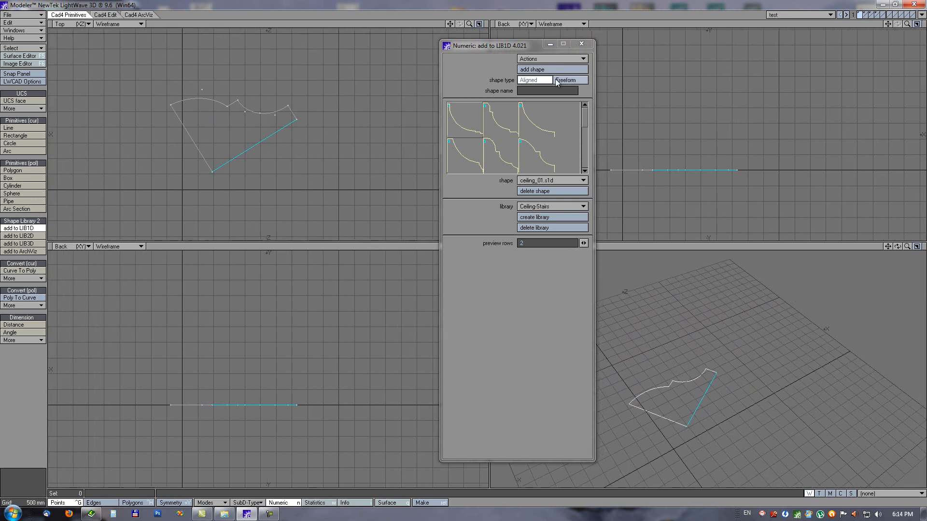
left_click(538, 207)
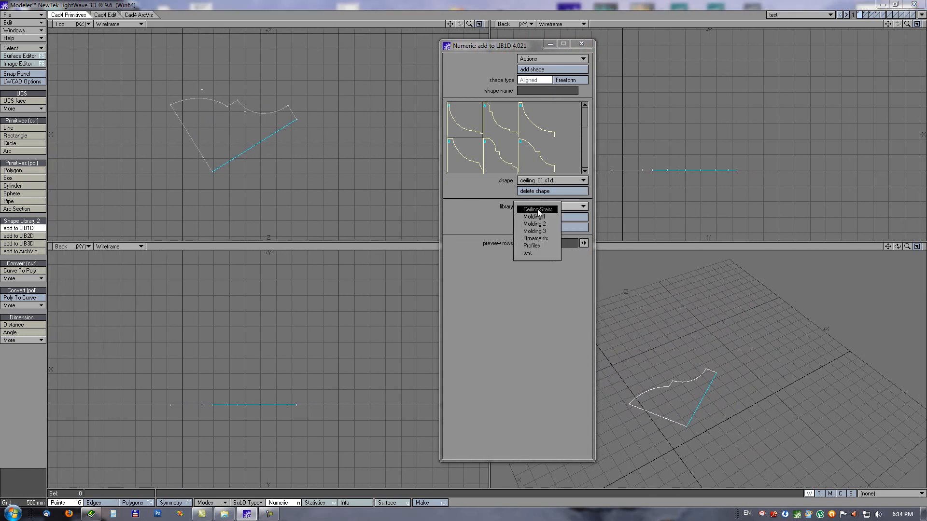
left_click(543, 251)
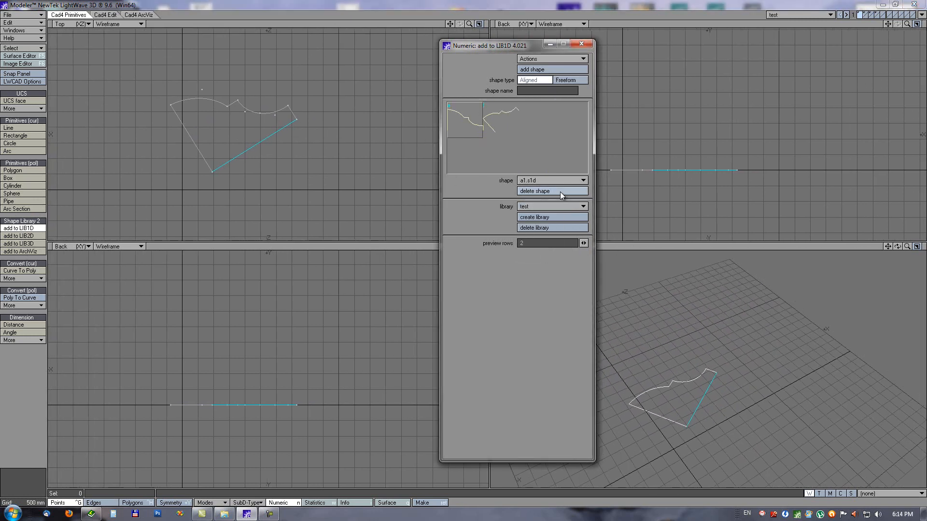
left_click(534, 193)
left_click_drag(264, 103, 264, 109, "alt")
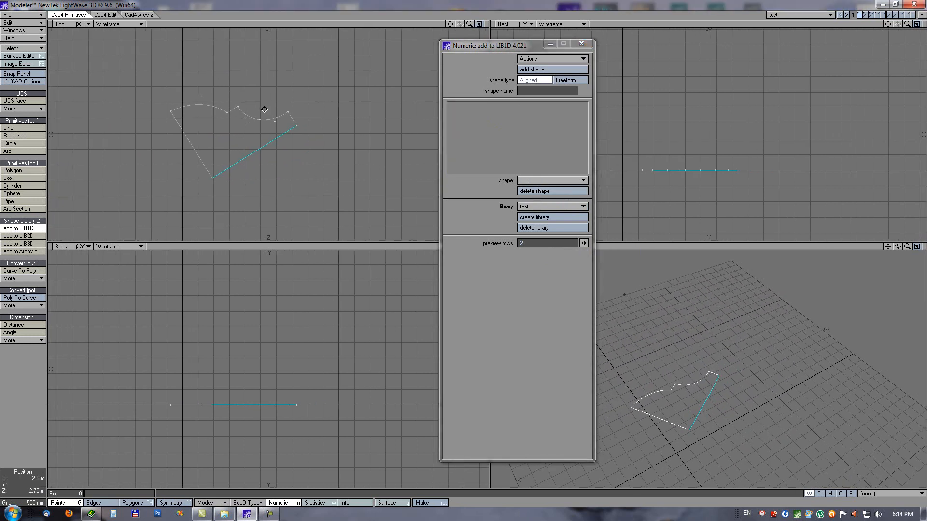
Add the profile curve to the LIB1D test library as Aligned shape a1 and as Freeform shape a2
left_click(525, 82)
left_click(526, 90)
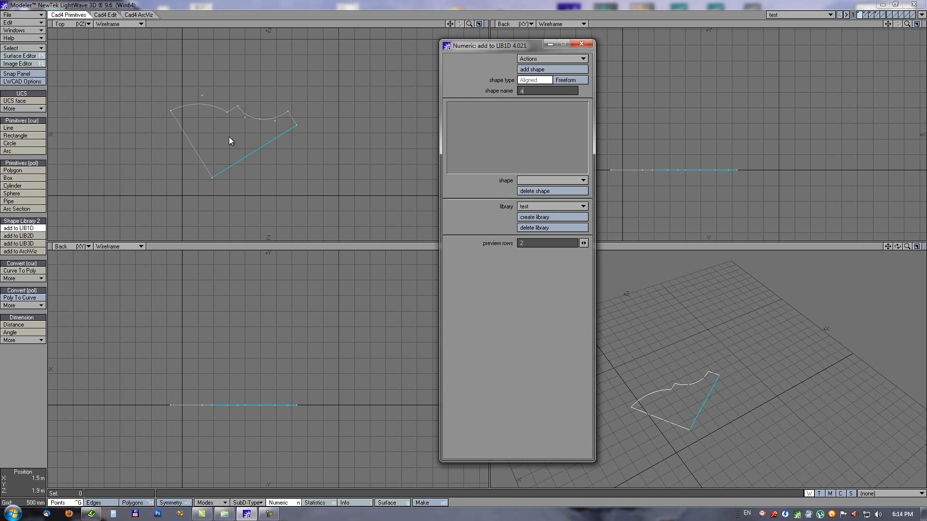
left_click(531, 70)
left_click(566, 80)
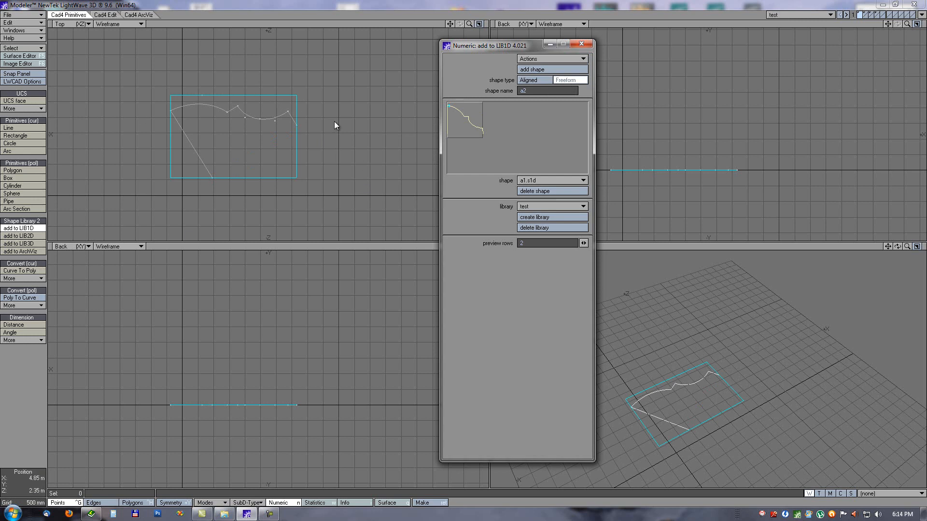
left_click(527, 70)
Add the second layer's three outlines to the LIB2D test library as Single shapes, naming the notched square a1
left_click(18, 237)
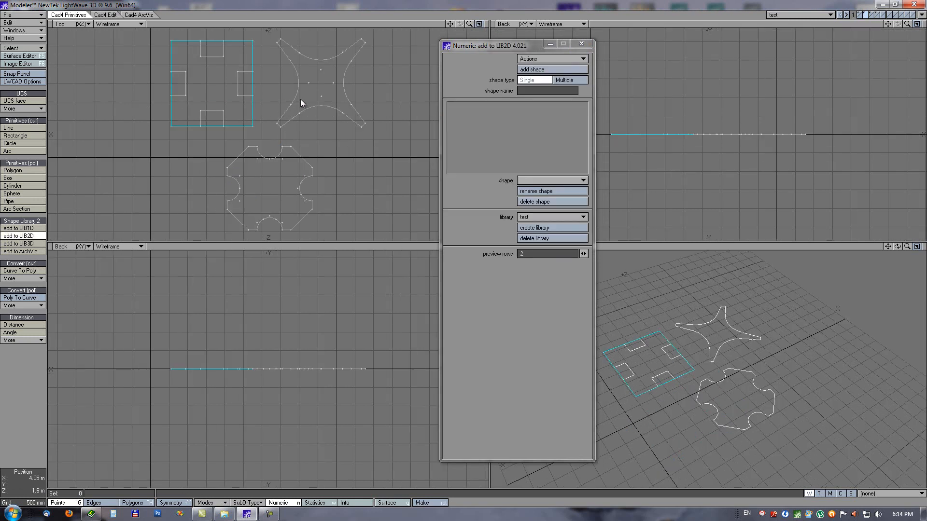
scroll(295, 118, "down", 3)
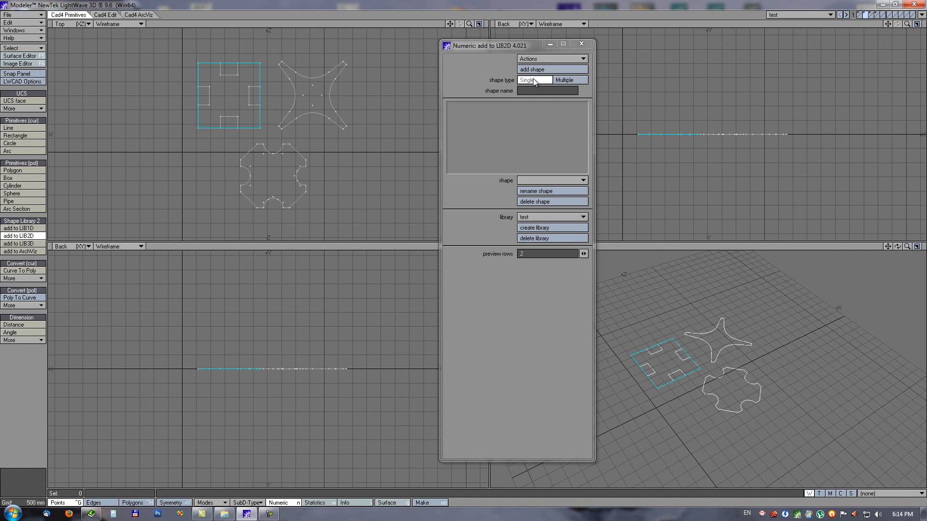
left_click_drag(306, 85, 290, 81, "alt+shift")
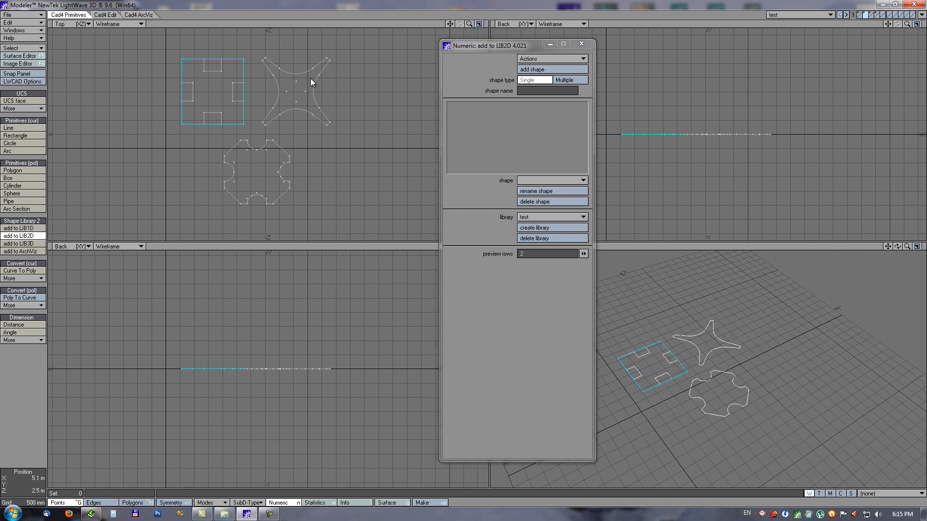
left_click(525, 91)
type("a1")
left_click(531, 69)
left_click(531, 70)
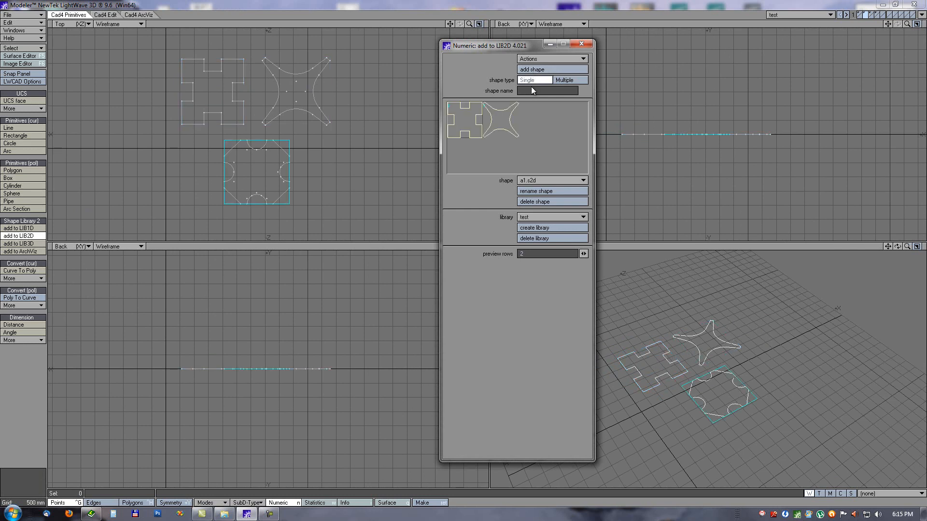
left_click(532, 68)
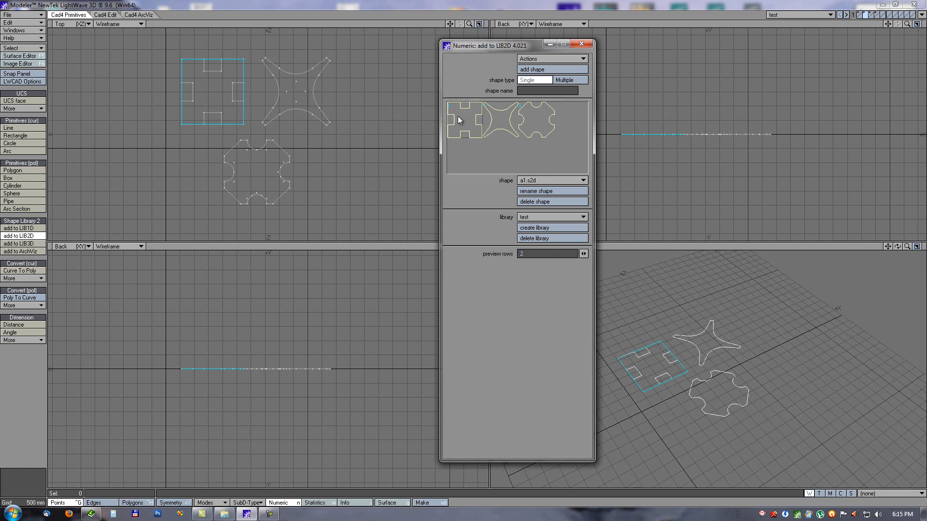
Add all three outlines together to the LIB2D test library as one Multiple shape
left_click(564, 80)
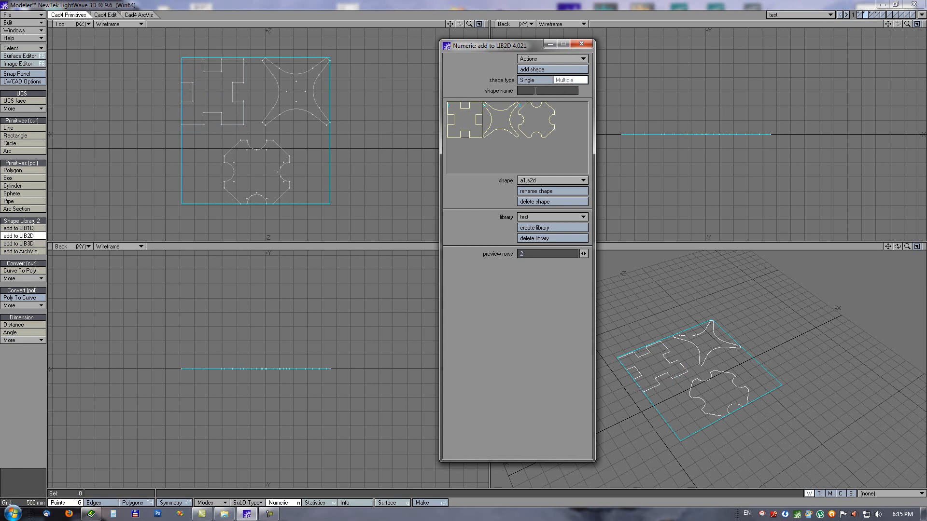
left_click(529, 69)
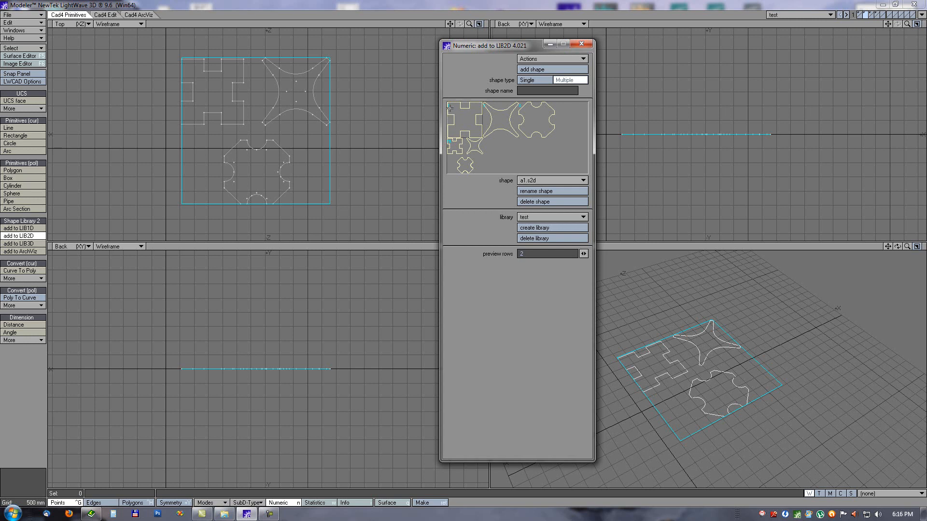
left_click(21, 236)
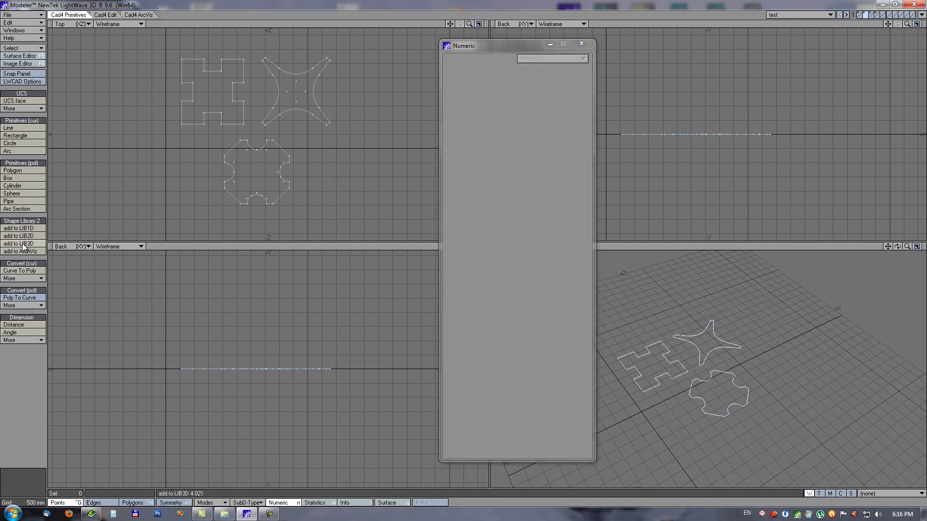
Empty the LIB3D test library for the third layer's textured primitives and set its preview to 2 rows
left_click(21, 244)
left_click(20, 245)
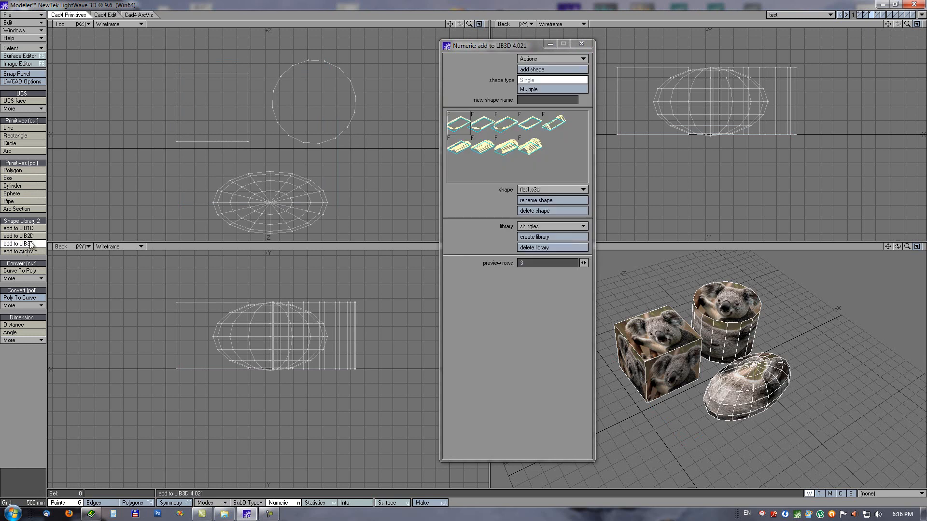
left_click(537, 227)
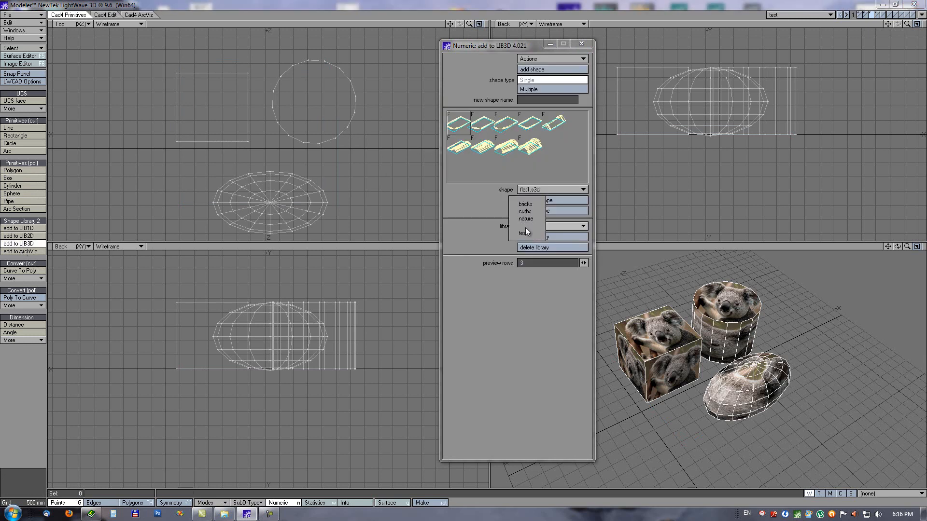
left_click(522, 232)
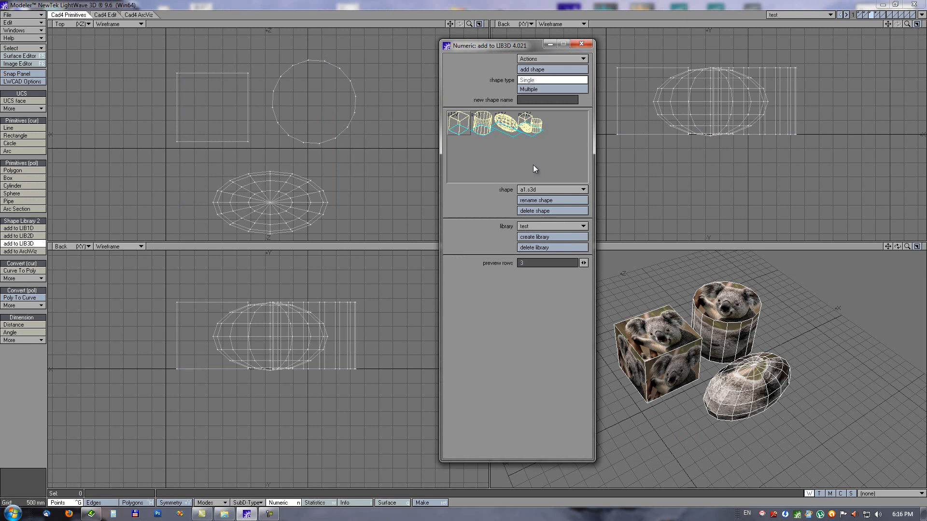
left_click(528, 213)
left_click(578, 249)
left_click_drag(584, 263, 579, 263)
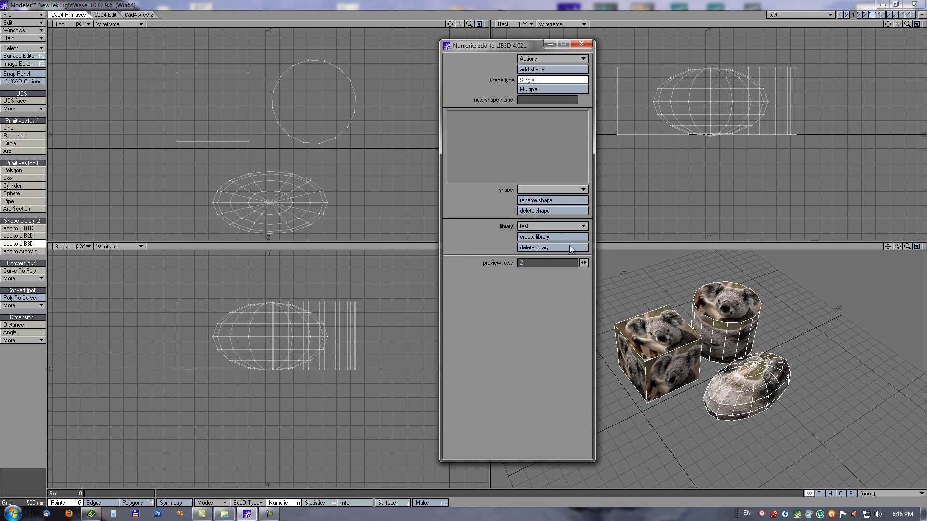
Add the box, cylinder and ellipsoid to the LIB3D test library as separate Single shapes, naming the box a1
left_click_drag(272, 105, 246, 124, "alt")
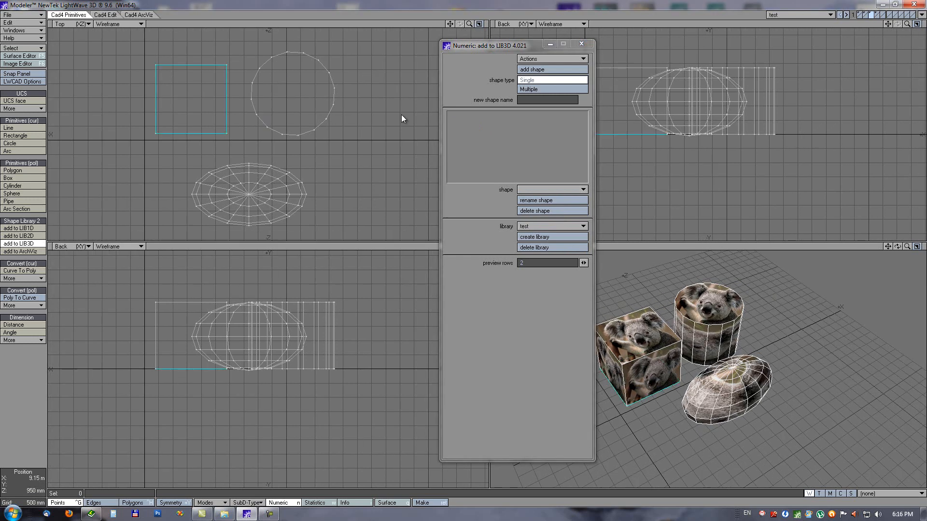
left_click(529, 98)
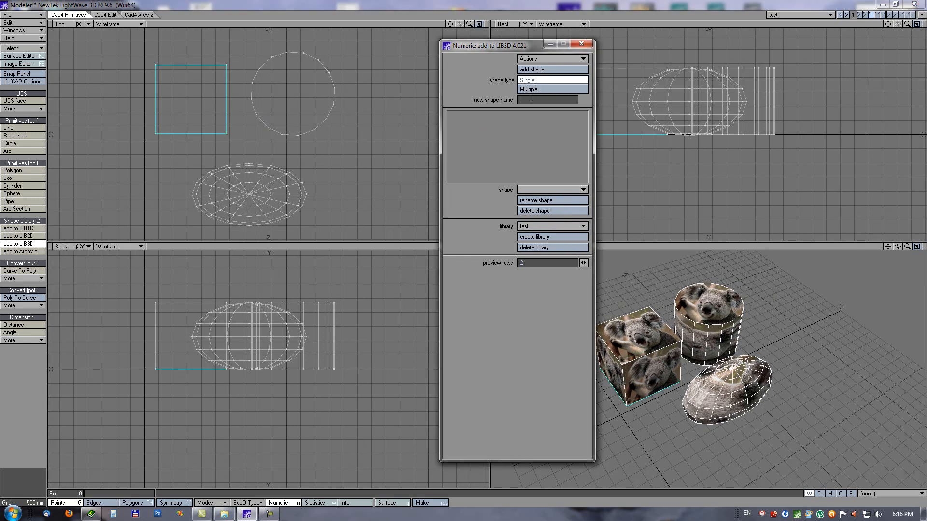
left_click(536, 69)
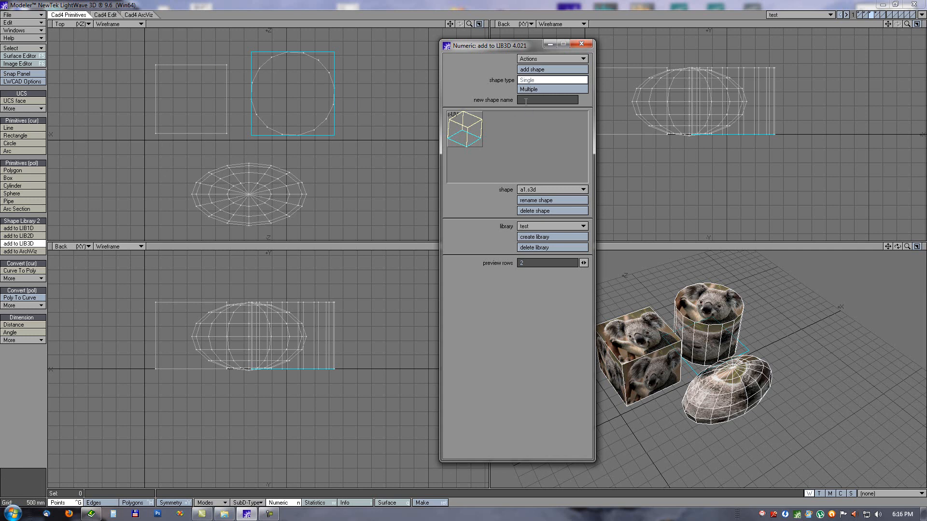
left_click(530, 70)
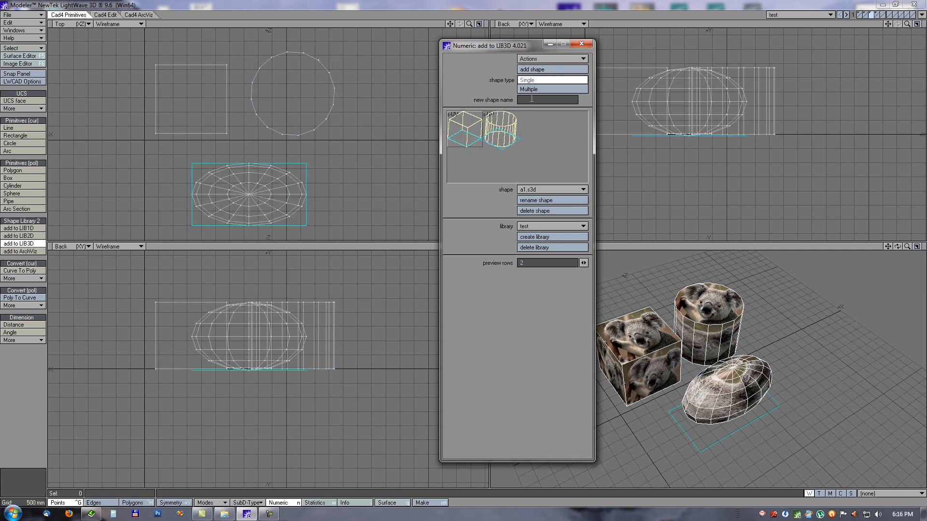
left_click(528, 70)
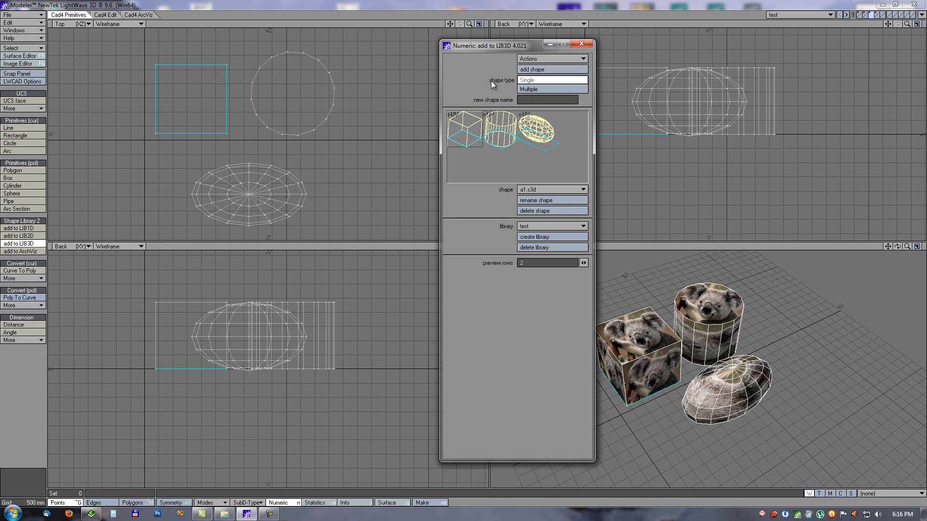
Add the box, cylinder and ellipsoid together to the LIB3D test library as one Multiple shape
left_click(530, 88)
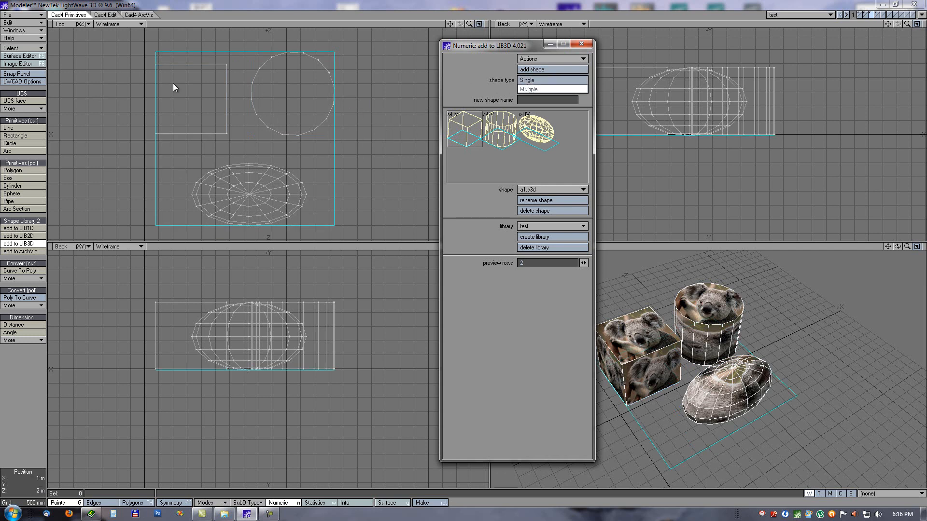
left_click(531, 99)
left_click(531, 69)
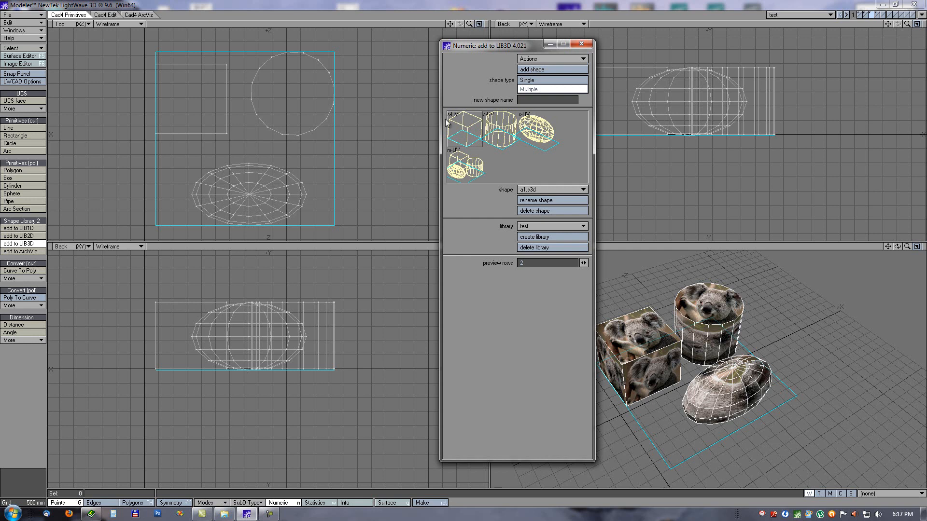
left_click(16, 251)
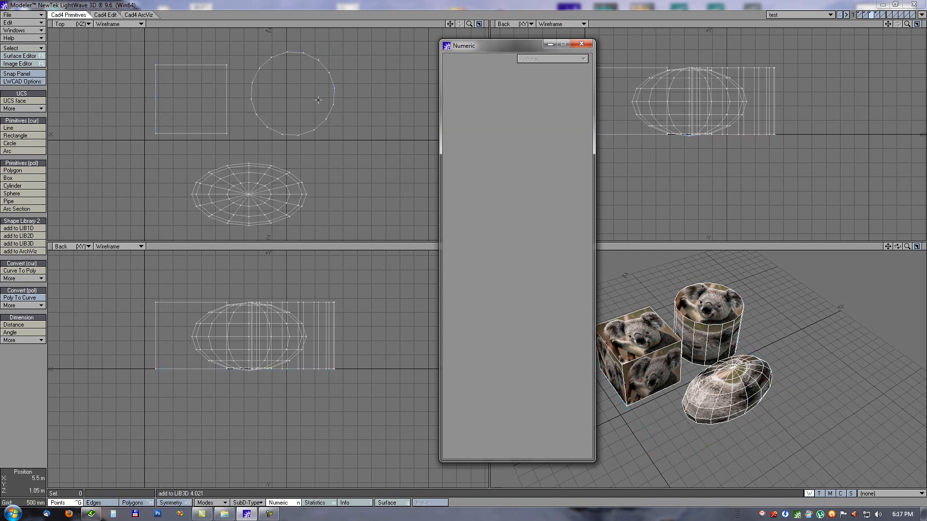
Switch to the door model's layer and start adding it to ArchViz with the Door library set to test
left_click(876, 14)
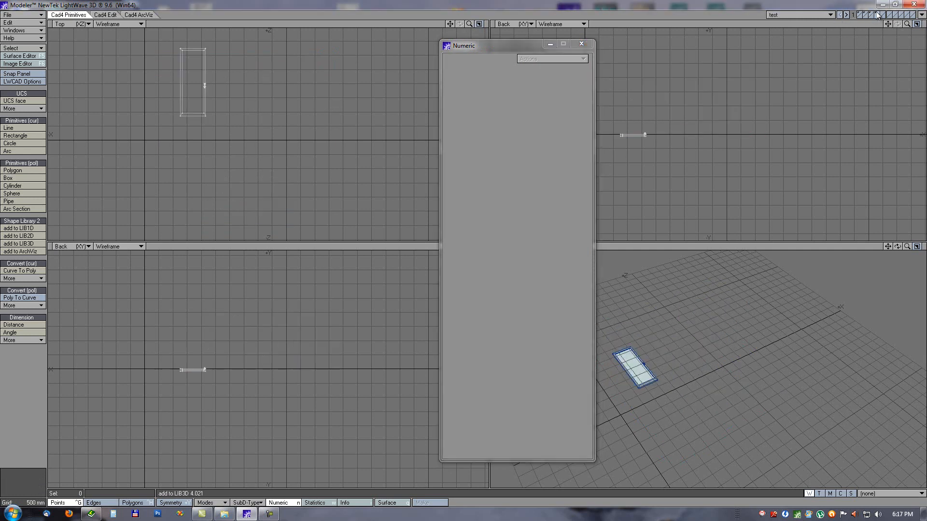
key("a")
mouse_move(331, 129)
left_mouse_down("alt")
mouse_move(314, 135)
mouse_move(342, 135)
left_mouse_up("alt")
left_click_drag(341, 135, 280, 143, "alt")
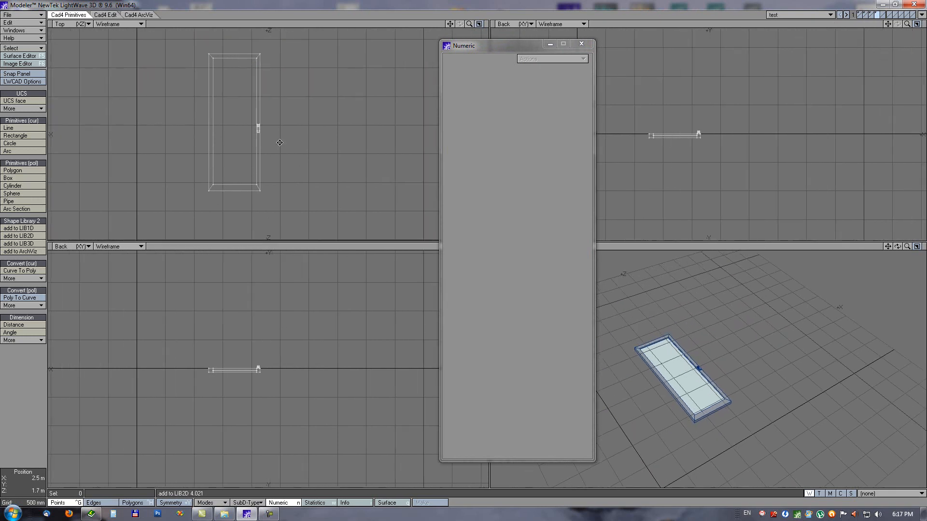
left_click(11, 252)
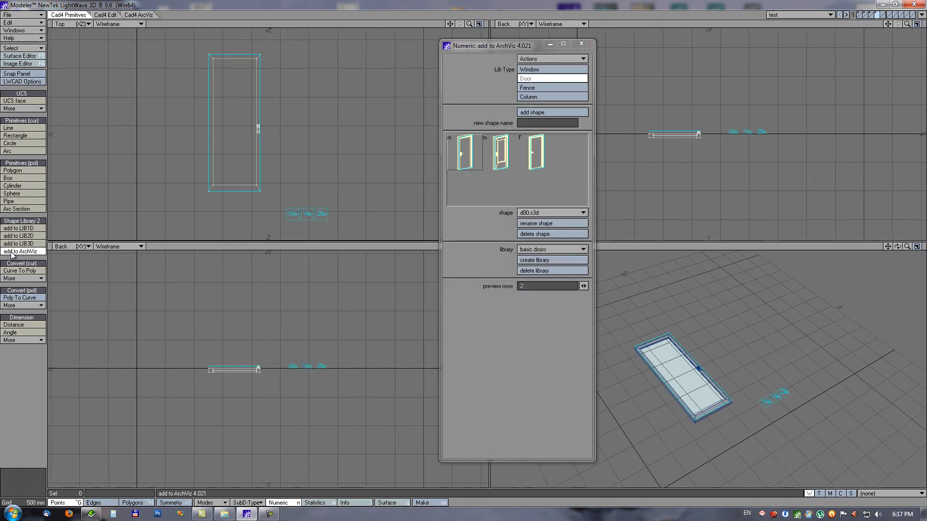
left_click(529, 249)
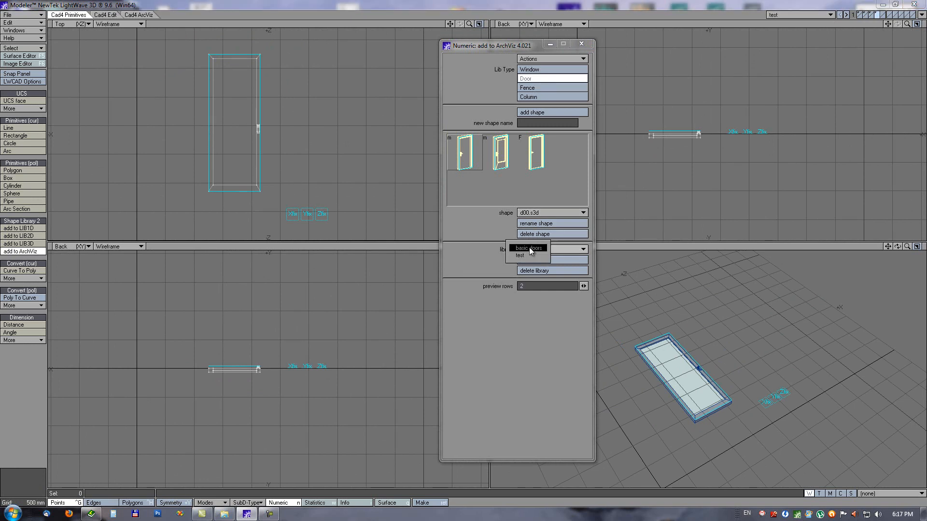
left_click(525, 256)
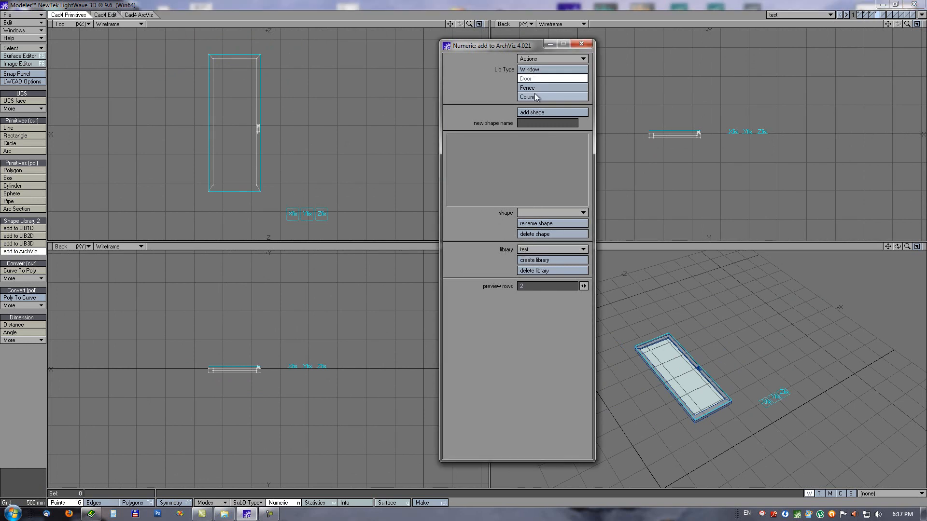
Examine the door's frame, handle and X, Y, Z stretch markers up close in the top view, keeping Door as the library type
left_click_drag(310, 110, 330, 114, "alt")
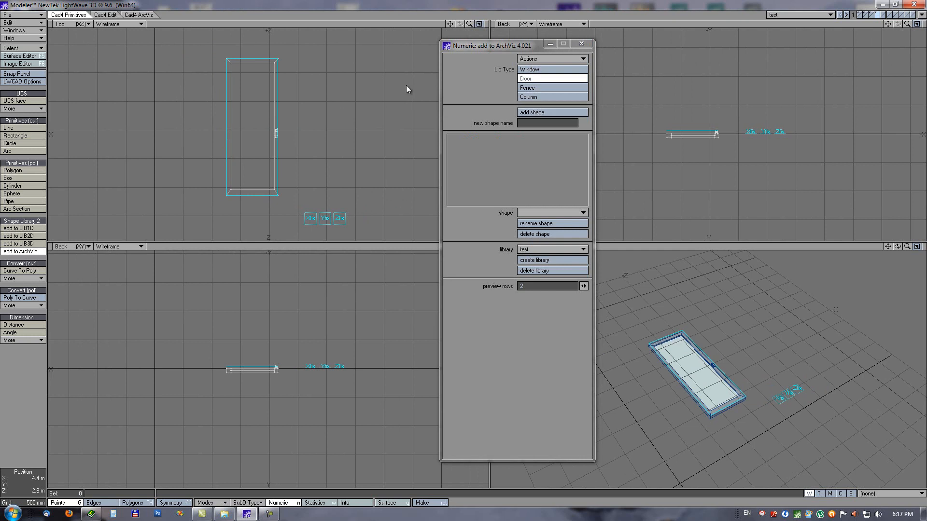
left_click_drag(314, 131, 381, 134, "ctrl+alt")
left_click_drag(382, 241, 376, 358)
left_click_drag(338, 226, 336, 195, "alt")
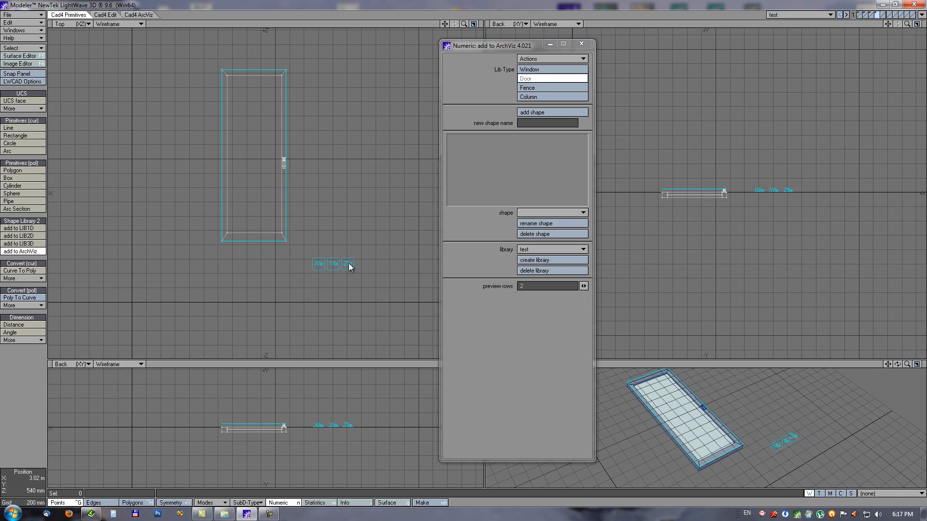
left_click_drag(315, 161, 327, 183, "alt")
left_click_drag(265, 187, 255, 166, "ctrl+alt")
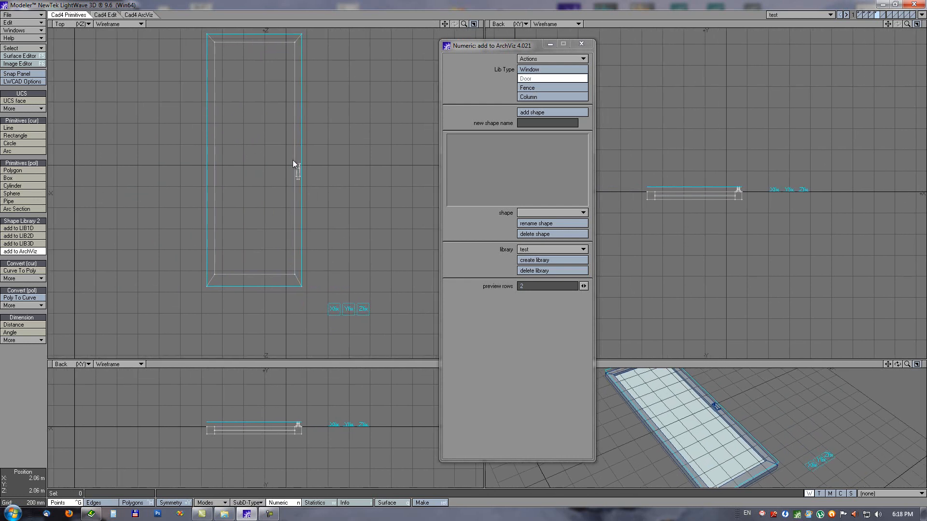
left_click(529, 71)
left_click(529, 79)
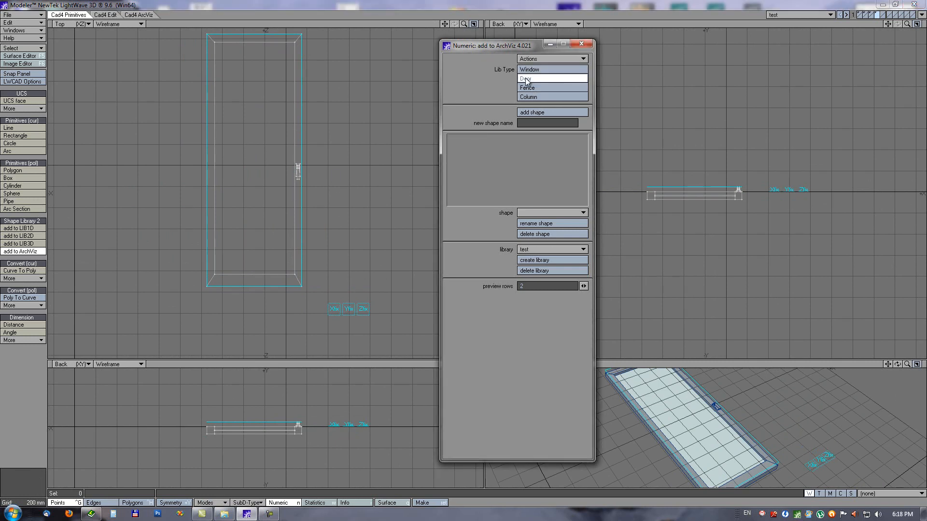
left_click_drag(287, 169, 274, 123, "alt+shift")
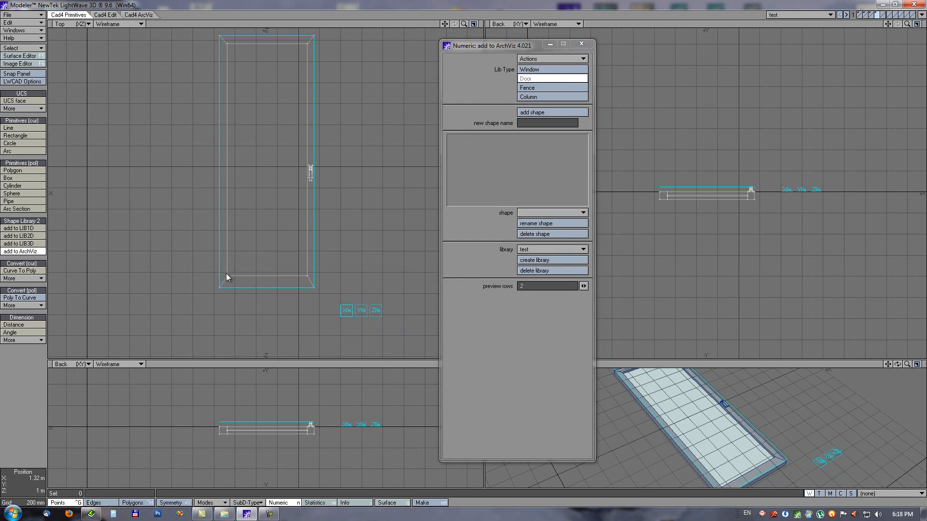
Mark the door's left and right frame borders as fixed zones along X in the top view
left_click_drag(231, 276, 217, 279)
mouse_move(310, 274)
left_mouse_down()
mouse_move(276, 285)
mouse_move(285, 282)
left_mouse_up()
key("g")
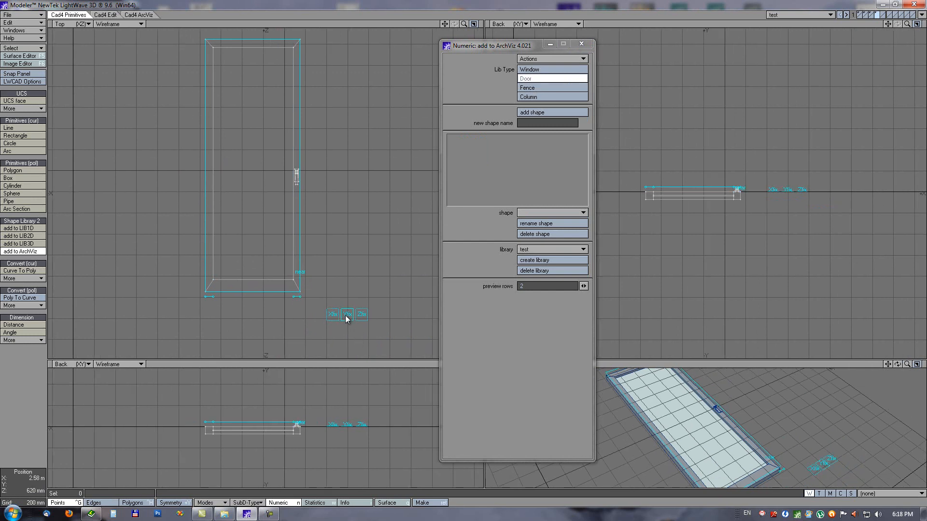
Mark the door's upper and lower frame borders and the handle as fixed zones along Y
left_click_drag(233, 104, 243, 120, "alt")
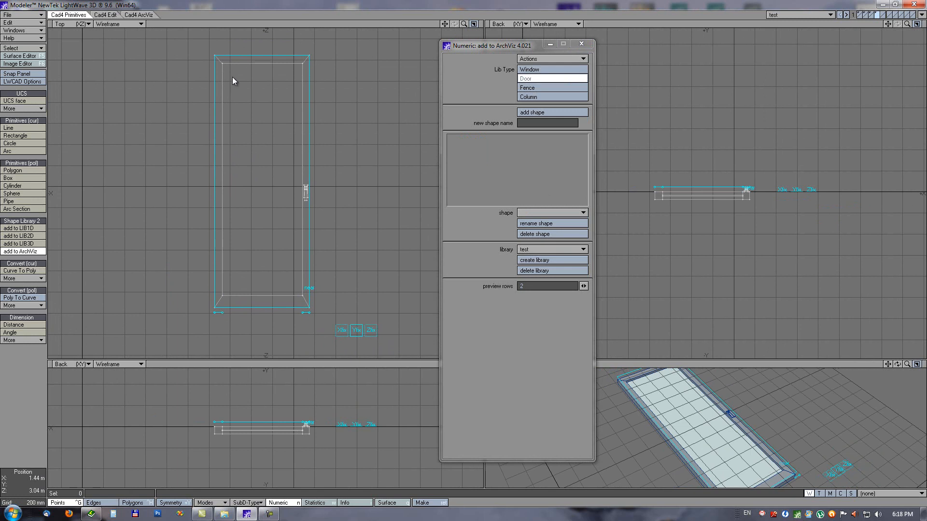
left_click_drag(222, 63, 222, 55)
left_click_drag(222, 296, 225, 311)
left_click_drag(300, 236, 232, 239, "alt")
mouse_move(219, 202)
left_mouse_down("ctrl+alt")
mouse_move(258, 194)
mouse_move(256, 158)
mouse_move(256, 208)
left_mouse_up("ctrl+alt")
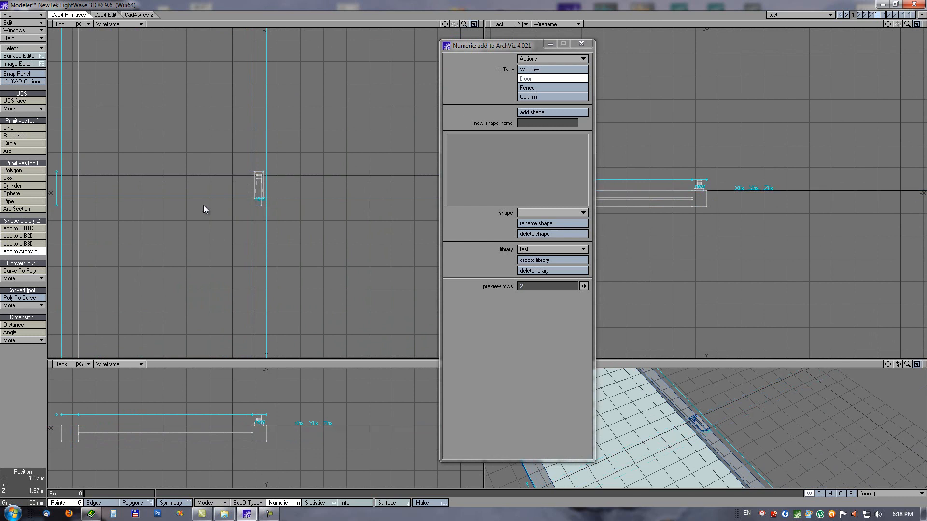
left_click_drag(165, 197, 243, 180, "alt")
left_click_drag(243, 180, 233, 184, "alt")
left_click_drag(229, 145, 229, 144, "alt")
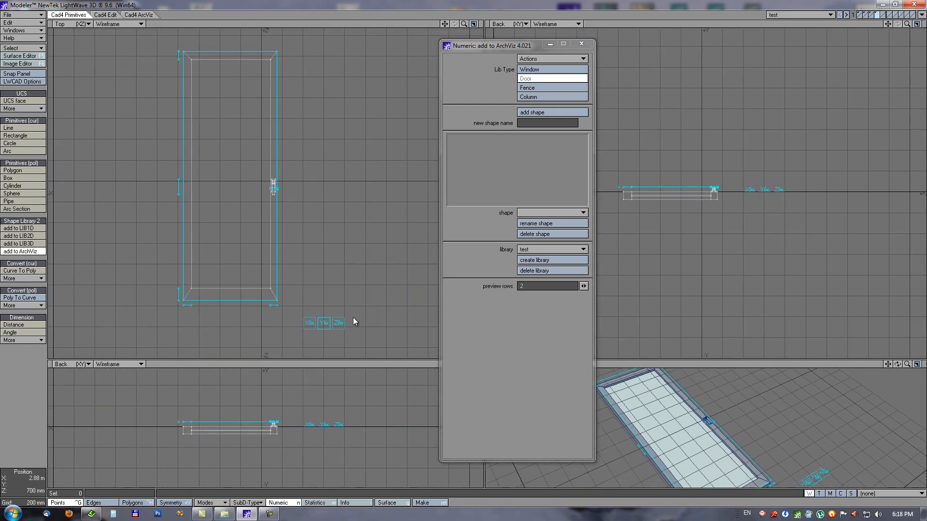
Mark the full thickness of the door, including the handle, as a fixed zone along Z
left_click(337, 322)
left_click_drag(292, 408, 286, 398, "alt")
left_click_drag(262, 429, 306, 393, "ctrl+alt")
left_click_drag(271, 427, 376, 429, "alt+shift")
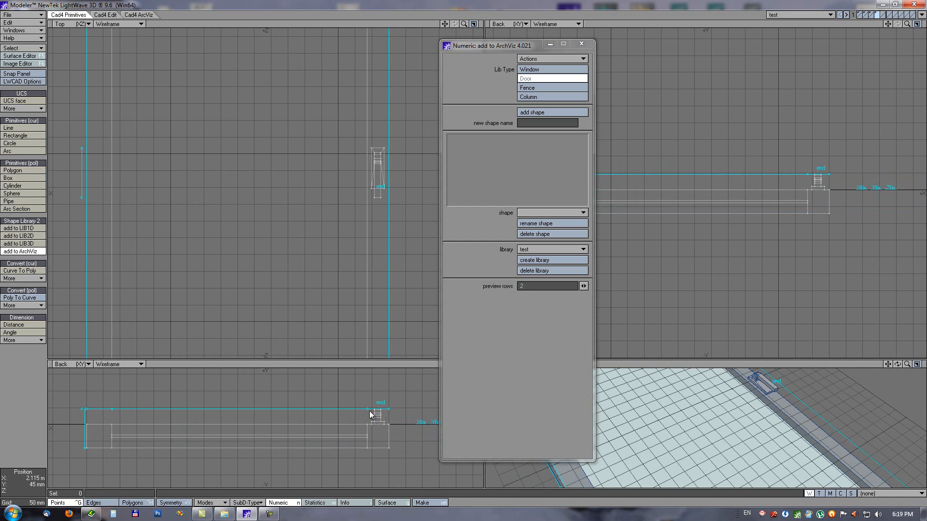
Add the door to the test door library under the shape name win1
key("a")
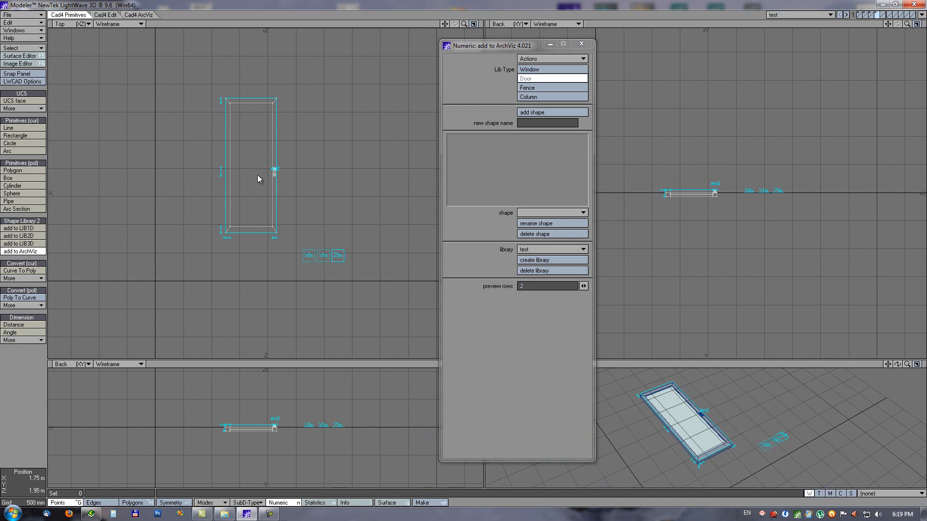
scroll(252, 155, "up", 2)
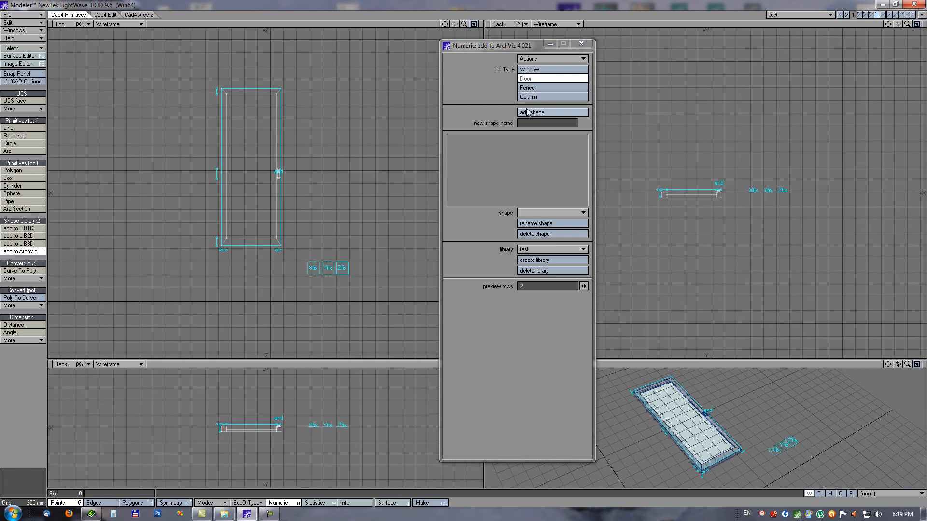
left_click(527, 123)
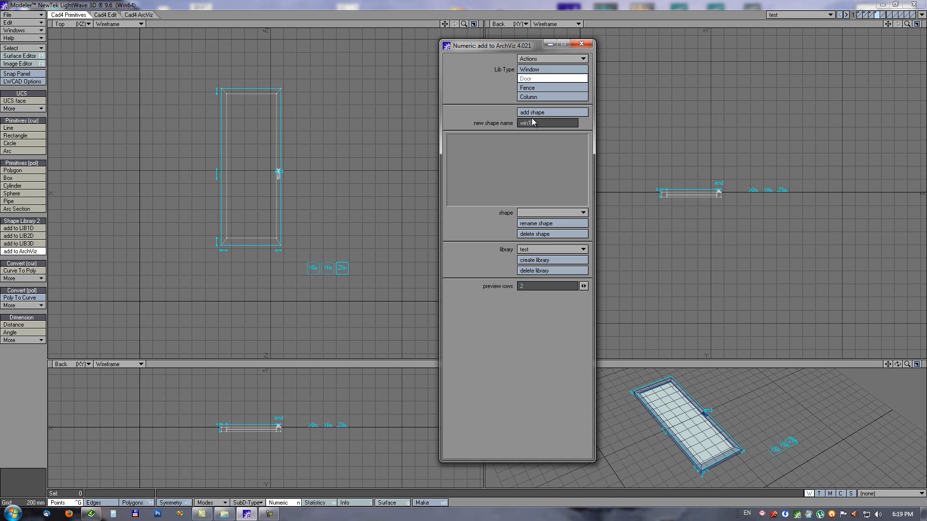
left_click(533, 112)
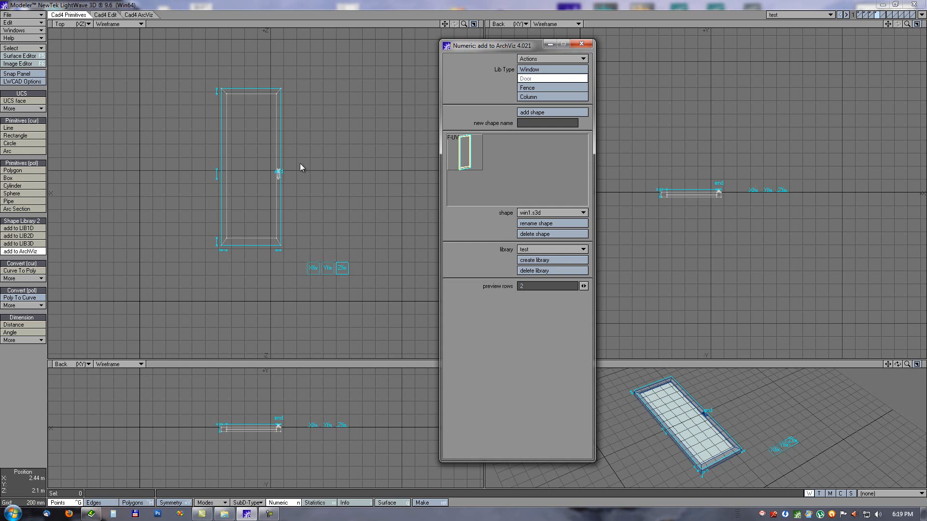
Switch to an empty layer and choose the win1.s3d door from the test library for the WinDoor tool
key("space")
left_click(883, 15)
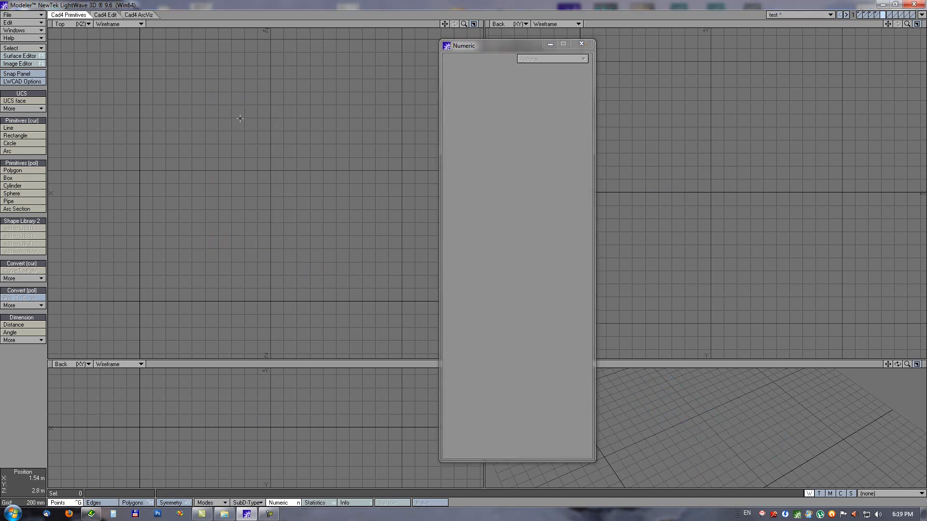
left_click(140, 15)
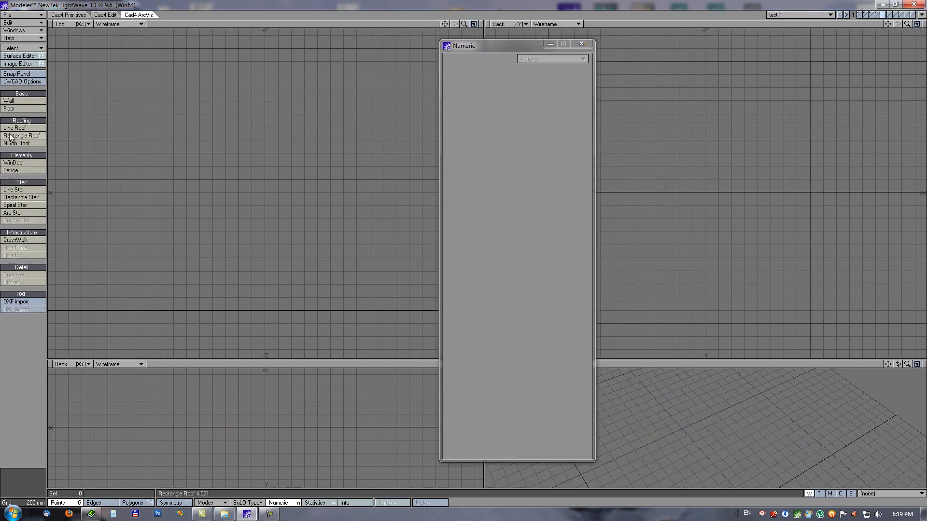
left_click(13, 162)
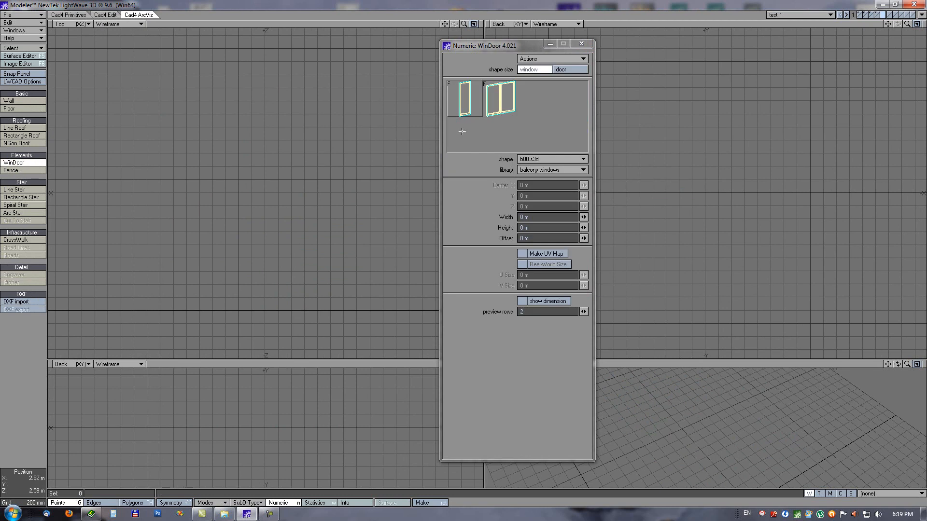
left_click(564, 70)
left_click(538, 169)
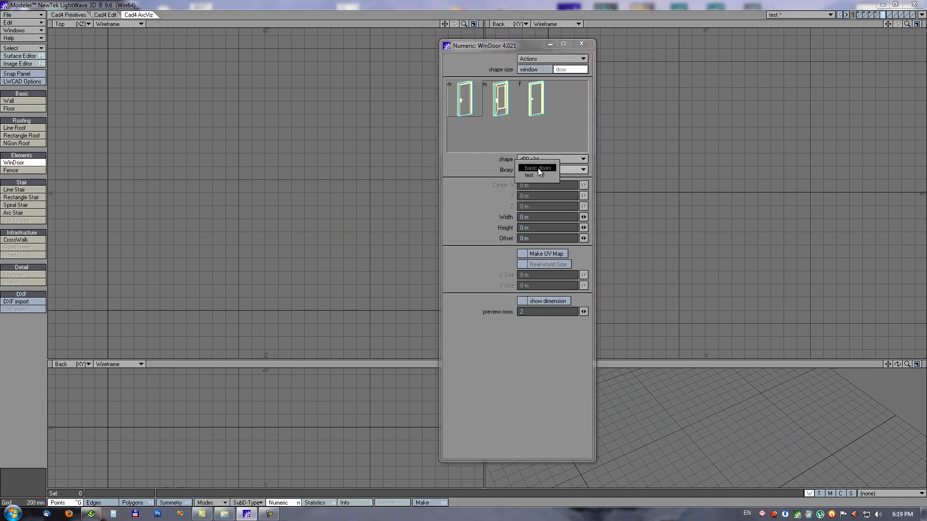
left_click(533, 175)
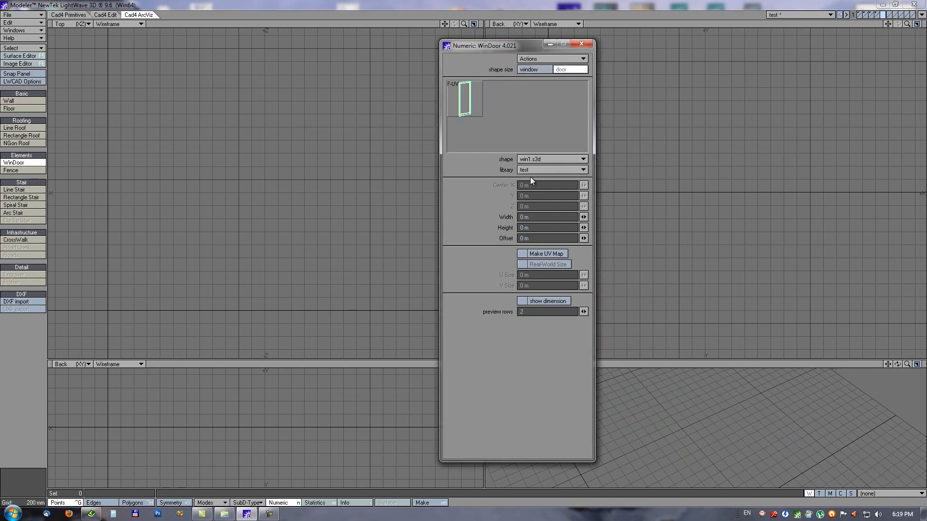
left_click(466, 96)
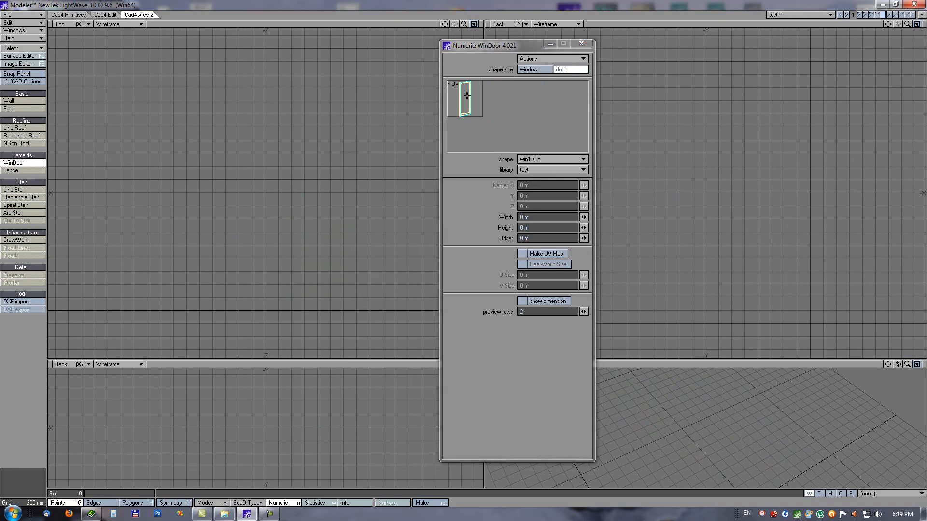
Place the win1.s3d door in the top view and resize it to about 1.08 m wide and 2.43 m high
left_click_drag(189, 92, 294, 265)
left_click_drag(328, 186, 361, 186, "ctrl+alt")
left_click_drag(265, 141, 317, 161, "alt")
left_click_drag(235, 303, 239, 283)
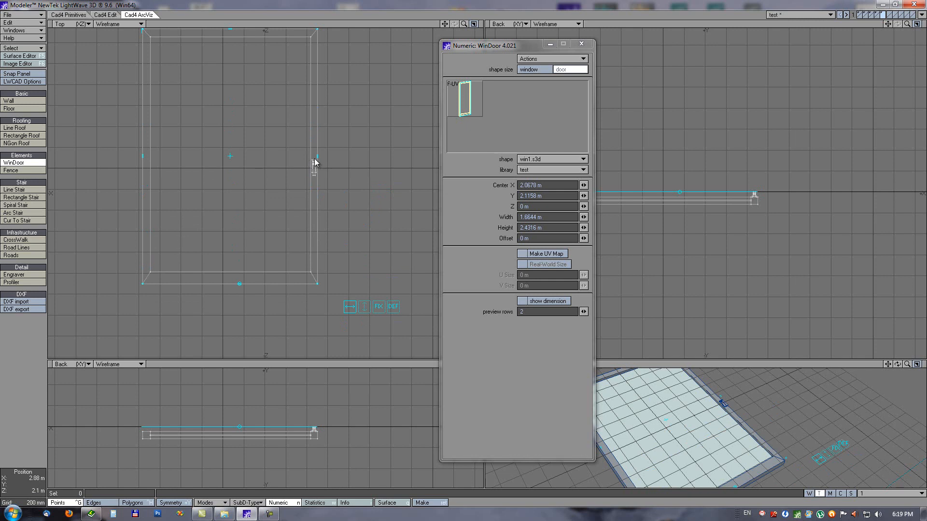
left_click_drag(323, 155, 256, 164)
left_click_drag(227, 115, 284, 124, "ctrl+alt")
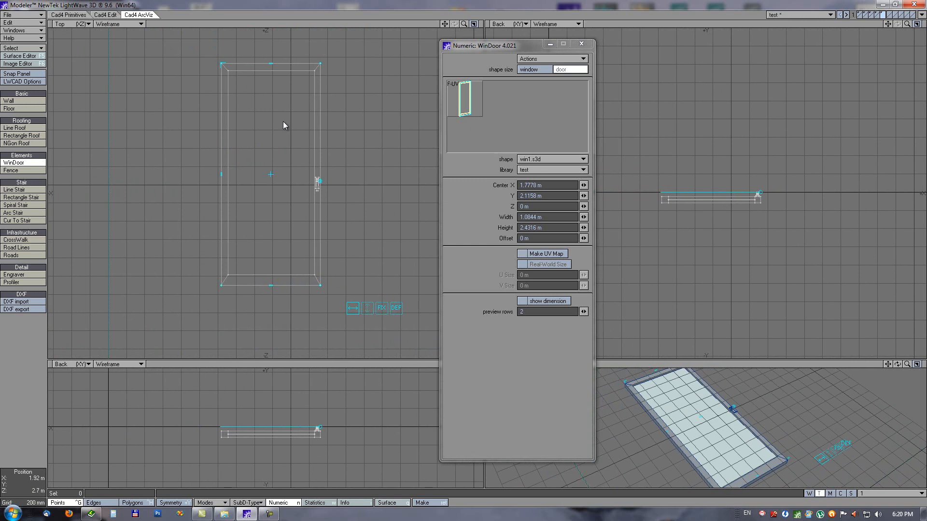
mouse_move(289, 126)
left_mouse_down("alt")
mouse_move(264, 128)
mouse_move(273, 127)
left_mouse_up("alt")
key("1")
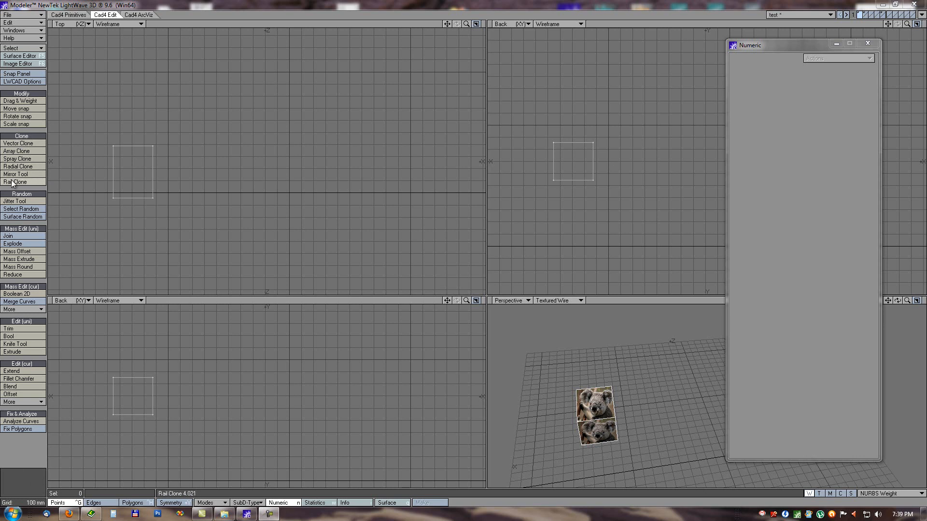
Lay out six flat3.s3d shingles along X with Vector Clone, spaced about 513 mm, starting at the cube's corner
left_click(17, 143)
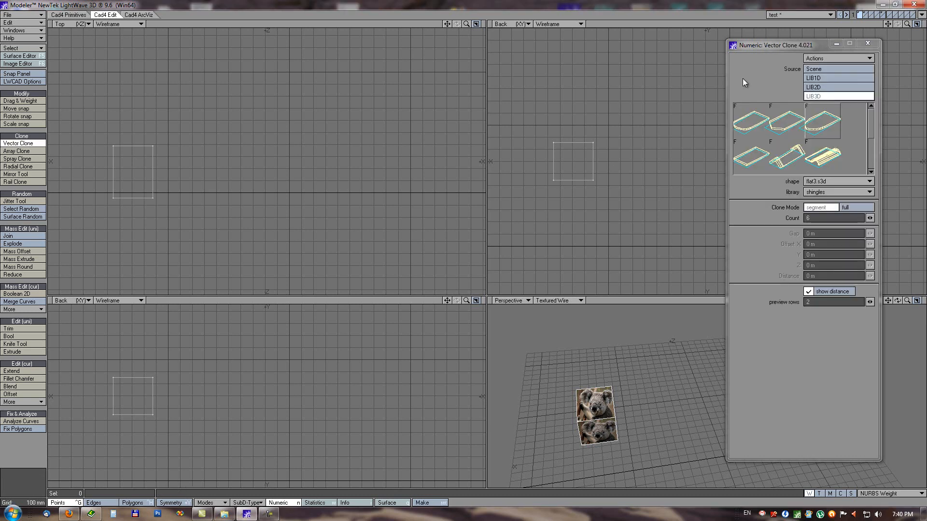
mouse_move(114, 197)
left_mouse_down()
mouse_move(222, 168)
mouse_move(233, 187)
mouse_move(177, 187)
left_mouse_up()
left_click_drag(278, 131, 280, 131, "alt")
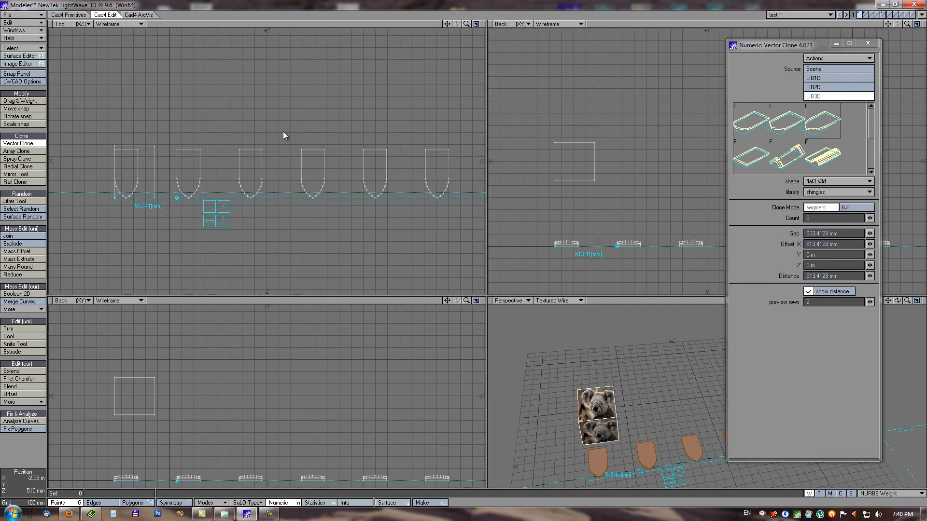
Try the LIB1D, LIB2D and LIB3D clone sources, finishing with Scene as the source so the cube is cloned
left_click(814, 69)
left_click(821, 77)
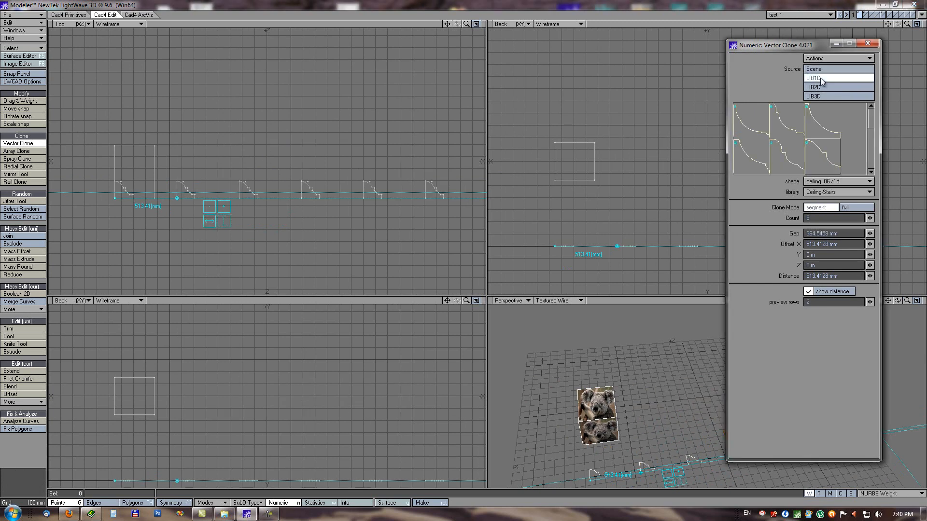
left_click(820, 88)
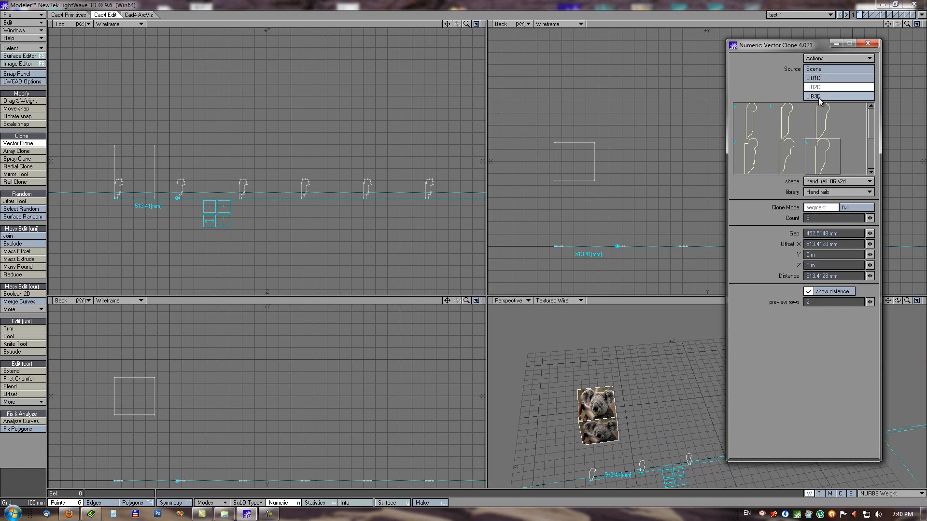
left_click(818, 97)
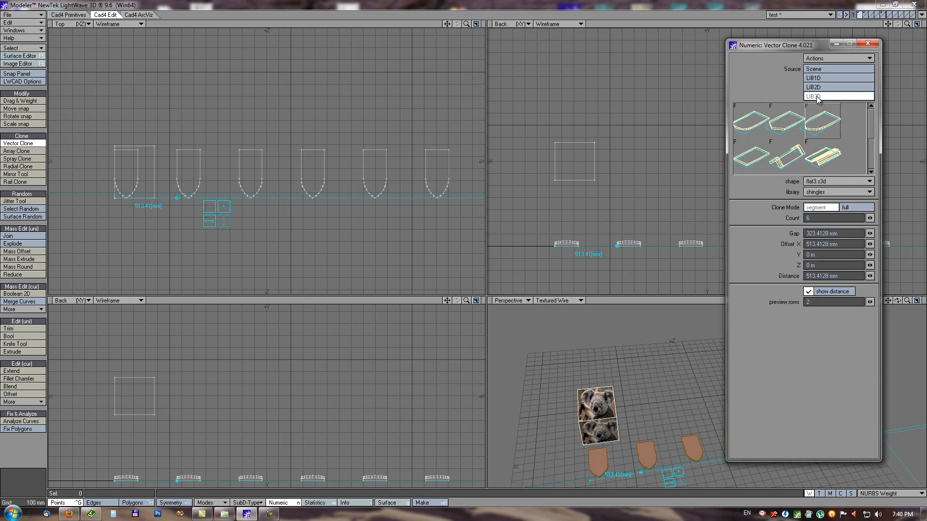
left_click(819, 69)
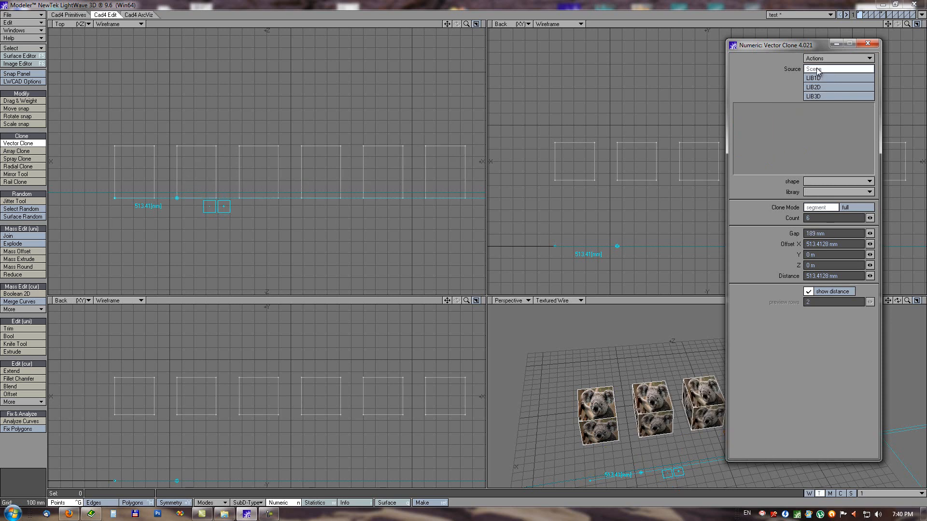
Shorten the clone vector to about 493 mm and adjust the number of cube clones up and down, ending at 5
mouse_move(177, 197)
left_mouse_down()
mouse_move(148, 203)
mouse_move(148, 188)
mouse_move(143, 204)
mouse_move(193, 213)
left_mouse_up()
left_click_drag(183, 170, 189, 177, "alt")
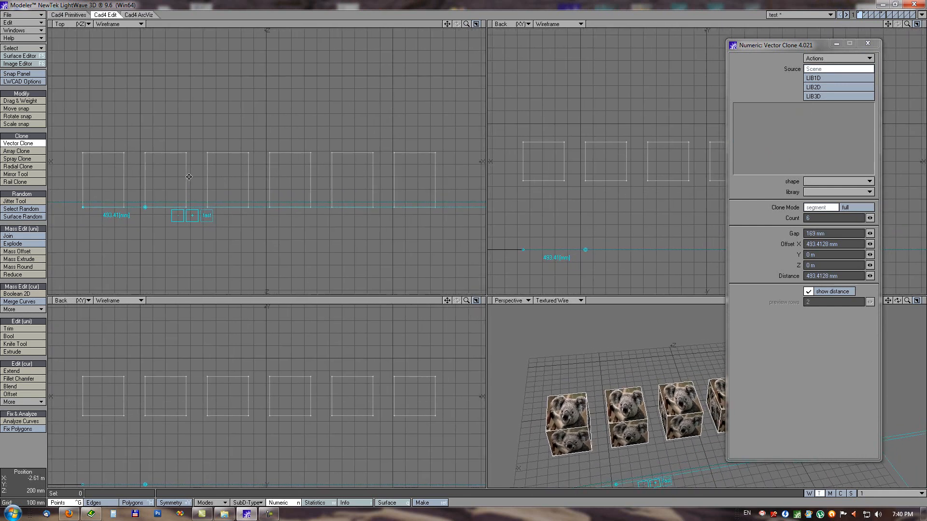
left_click(175, 216)
left_click(175, 216)
left_click(176, 216)
left_click(190, 217)
left_click(189, 216)
left_click(190, 216)
left_click(176, 216)
left_click(176, 216)
left_click(175, 216)
left_click(190, 216)
left_click(190, 216)
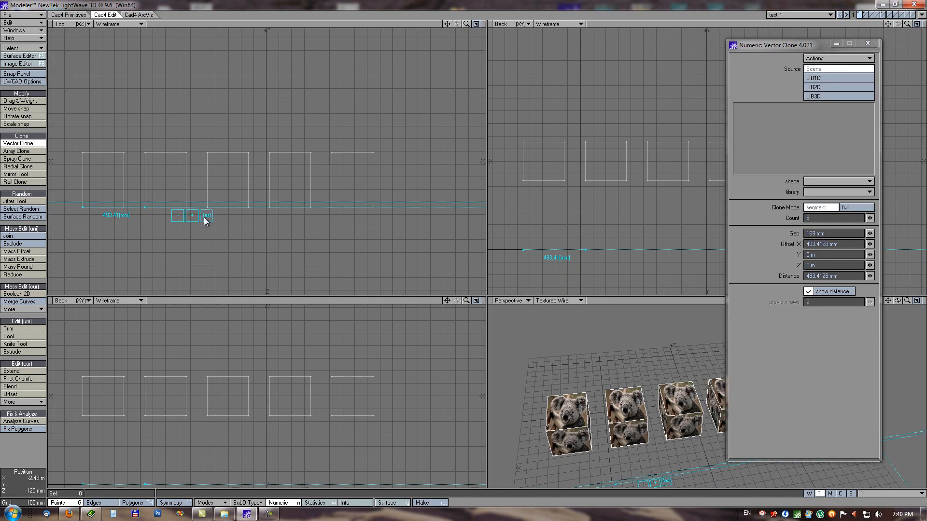
Try a diagonal clone vector with the LIB3D flat3.s3d shingle, and straighten the vector along X to about 693 mm
mouse_move(145, 207)
left_mouse_down()
mouse_move(160, 191)
mouse_move(151, 191)
left_mouse_up()
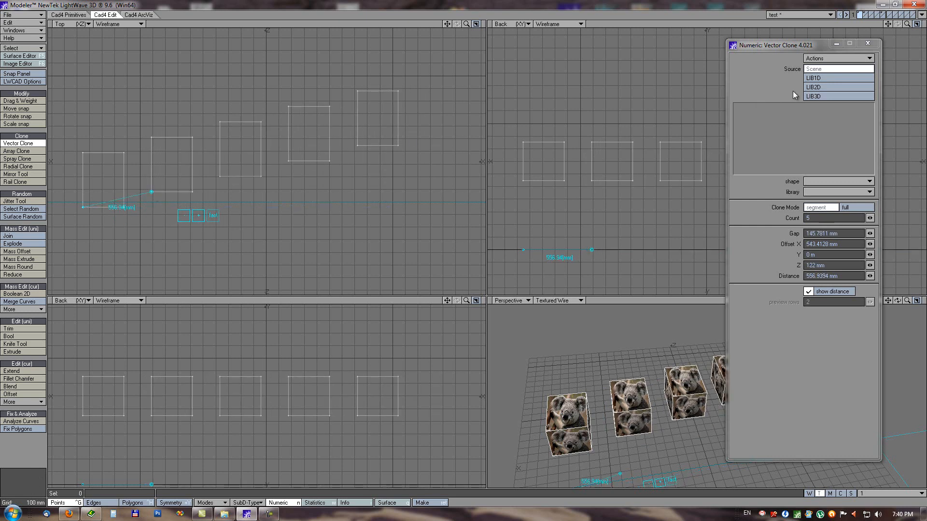
left_click(820, 97)
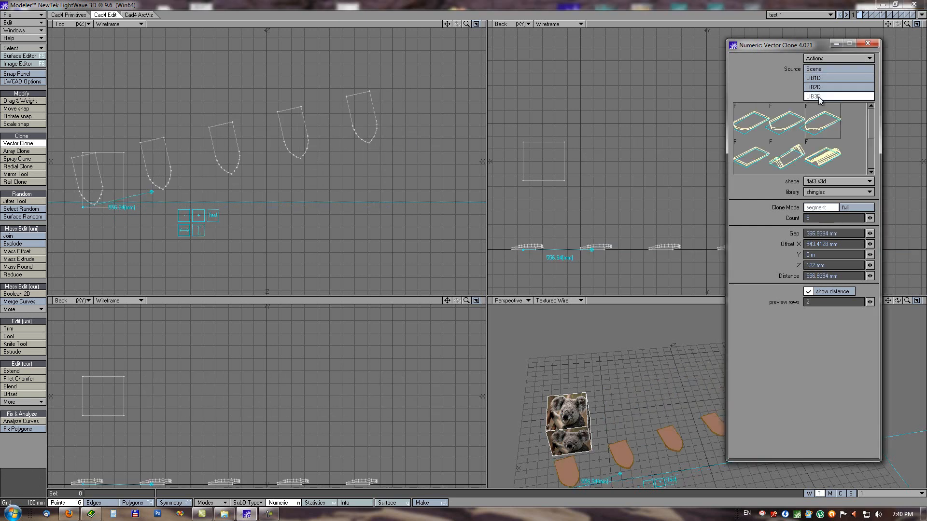
left_click_drag(170, 198, 170, 209)
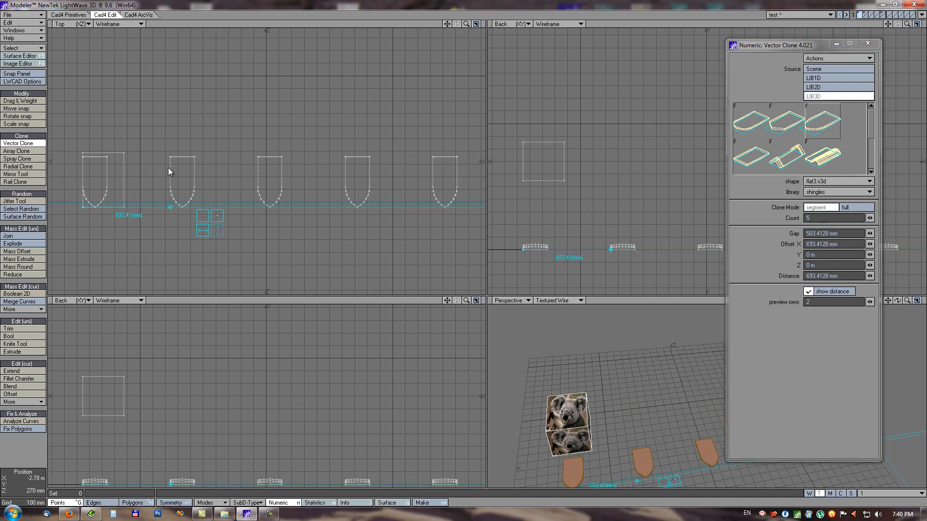
Try the shingle clones turned lengthwise along the vector, and restore their crosswise orientation and the Scene source
left_click(217, 231)
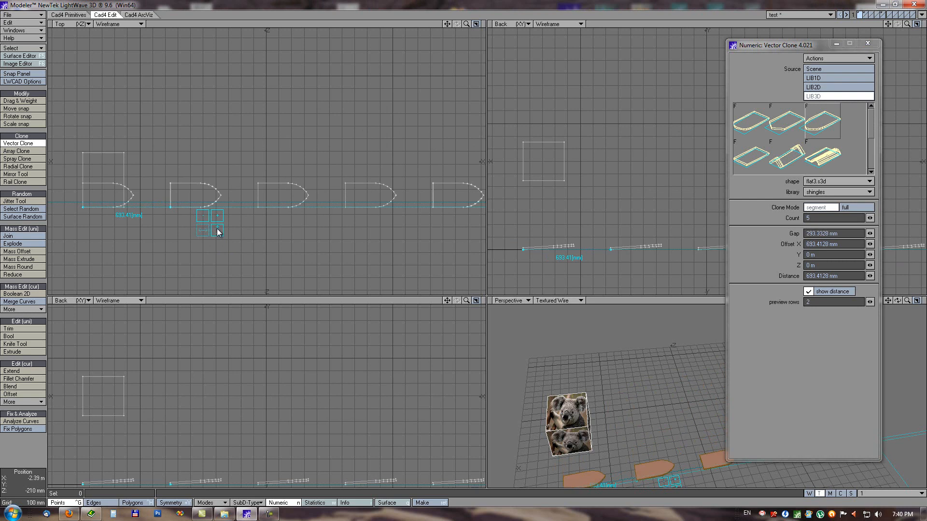
left_click(204, 232)
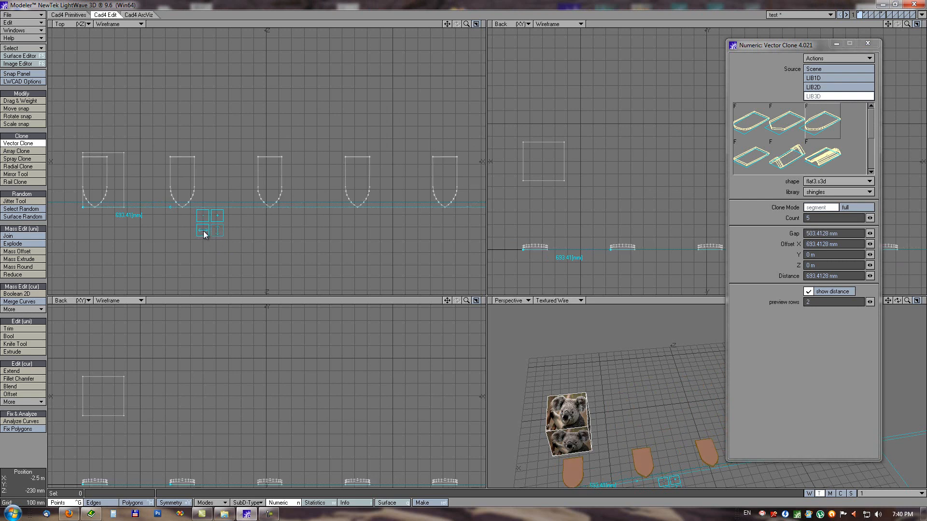
left_click(835, 69)
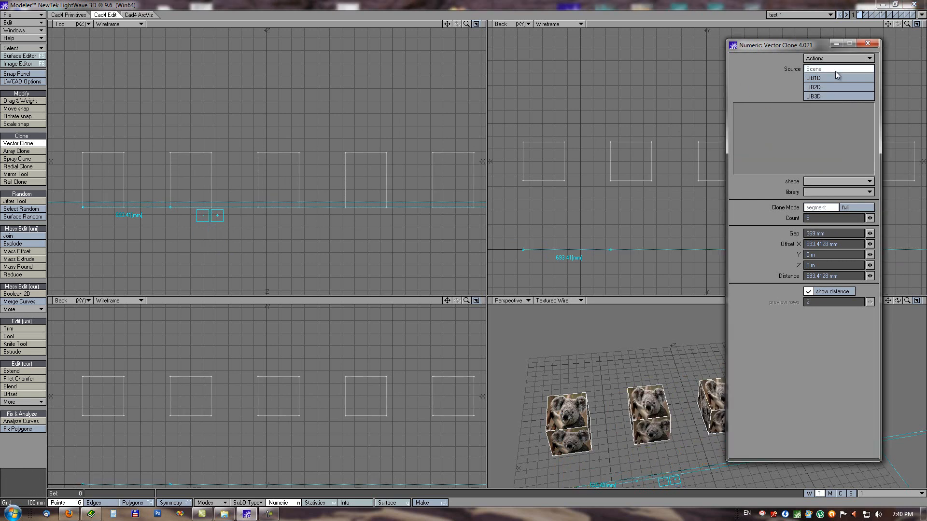
Shorten the clone vector to about 543 mm and set the gap between the cube clones to 0
left_click_drag(169, 207, 149, 207)
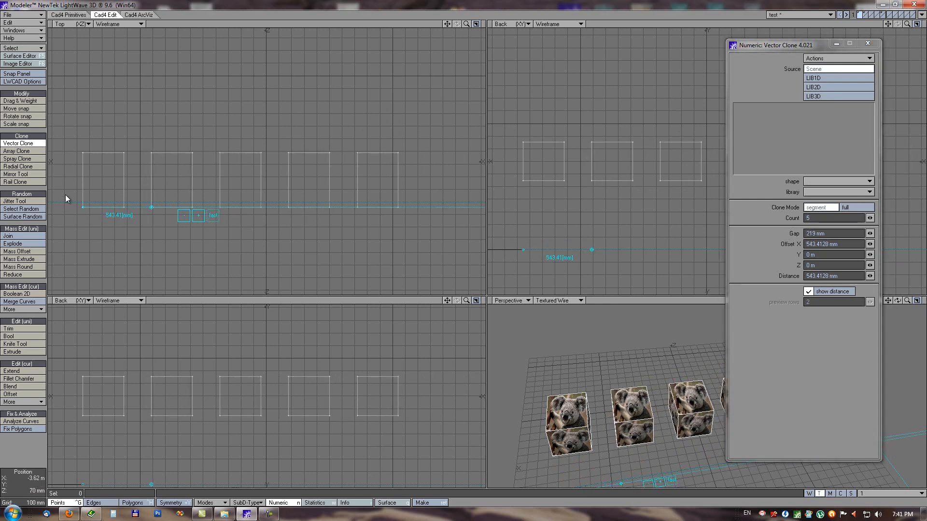
left_click(827, 234)
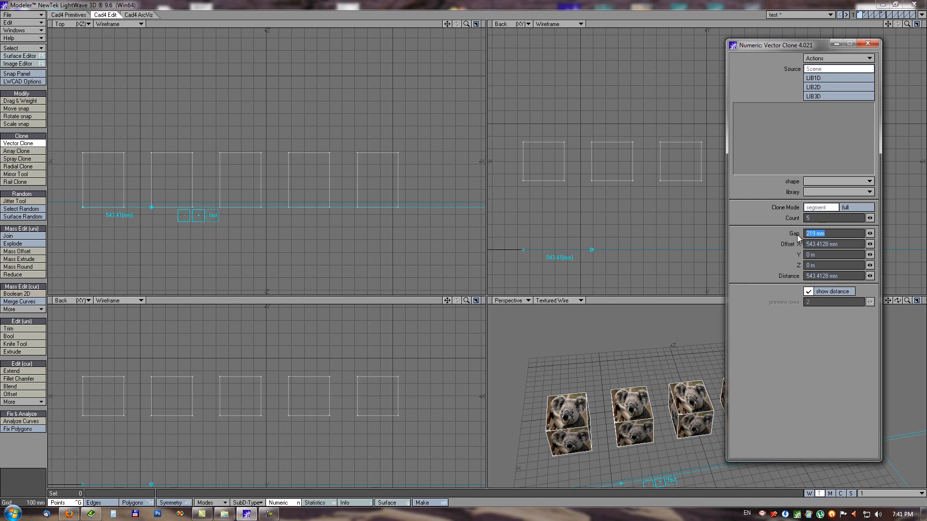
type("0")
key("Tab")
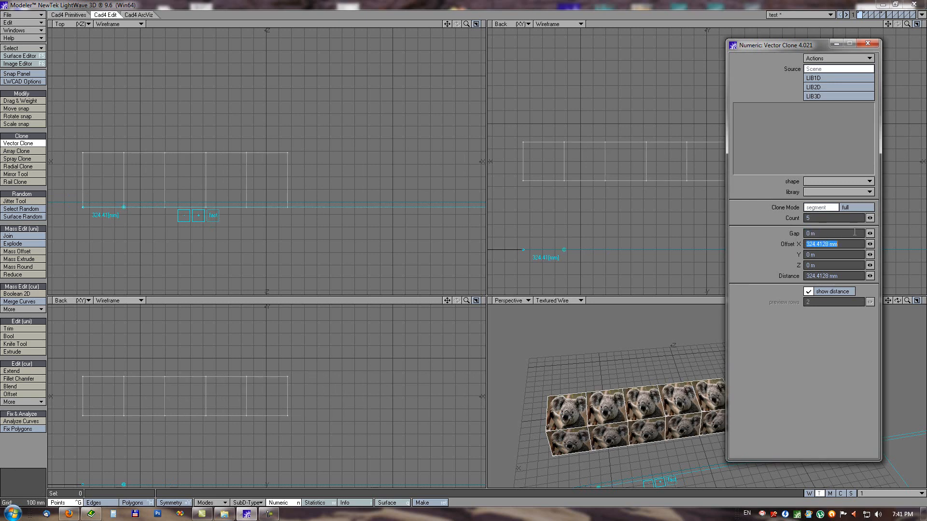
Widen the gap between the cube clones to 119 mm, and stretch the vector in full clone mode to about 2.5 m
left_click_drag(869, 233, 888, 233)
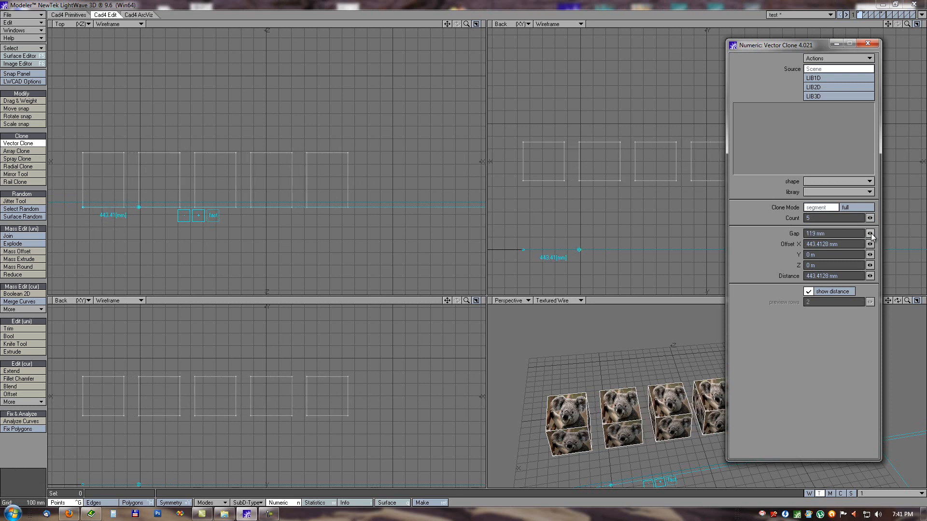
left_click(847, 207)
left_click_drag(144, 210, 395, 201)
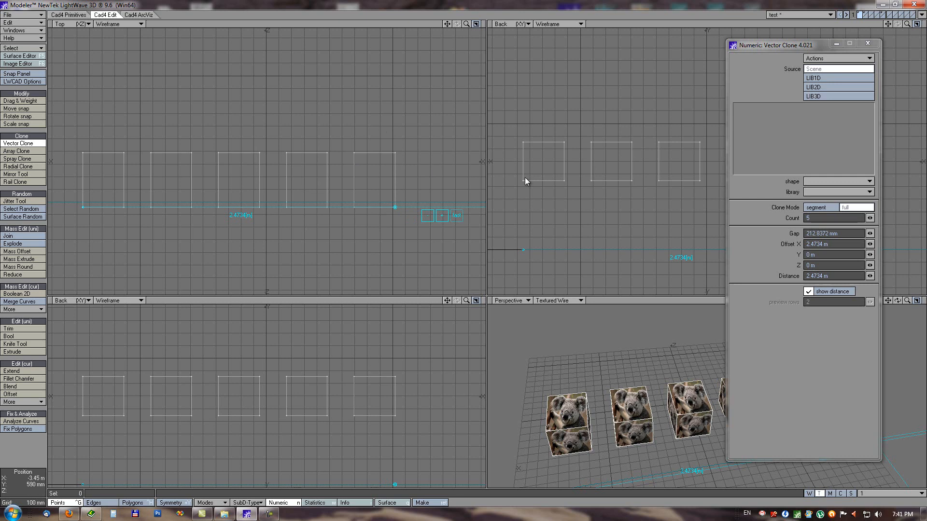
mouse_move(395, 207)
left_mouse_down()
mouse_move(360, 135)
mouse_move(388, 160)
mouse_move(389, 209)
mouse_move(405, 207)
left_mouse_up()
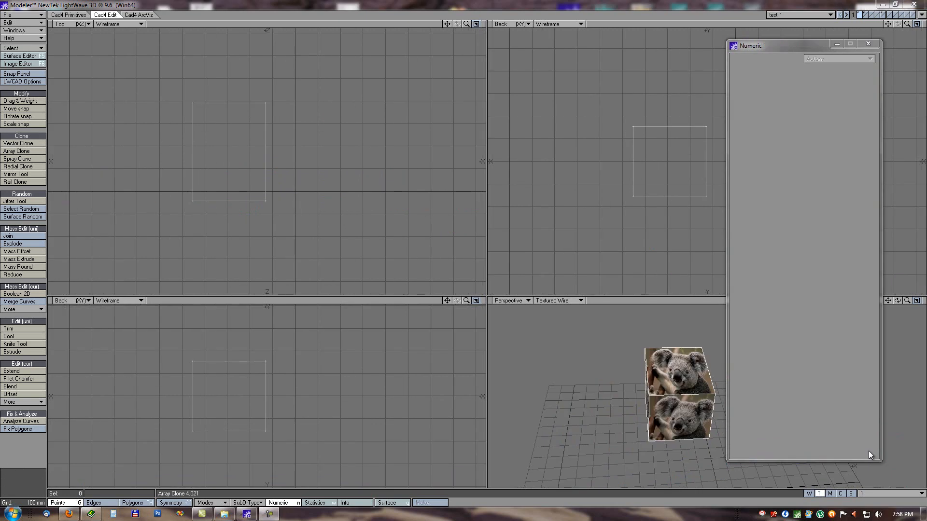
Array Clone the cube in the top view with offsets of about 420 mm in X and 540 mm in Y
left_click(22, 152)
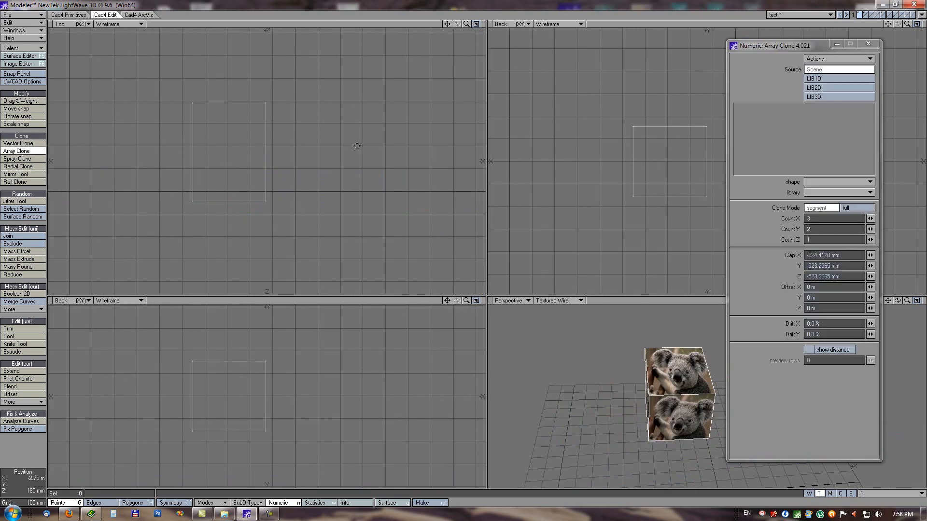
left_click_drag(339, 163, 298, 182, "alt")
mouse_move(167, 229)
left_mouse_down()
mouse_move(155, 231)
mouse_move(250, 231)
left_mouse_up()
left_click_drag(156, 182, 185, 110)
left_click_drag(311, 172, 269, 221, "alt")
Adjust the cube array's counts to 4 in X and 4 in Y
left_click(246, 283)
left_click(230, 283)
left_click(230, 281)
left_click(245, 280)
left_click(245, 281)
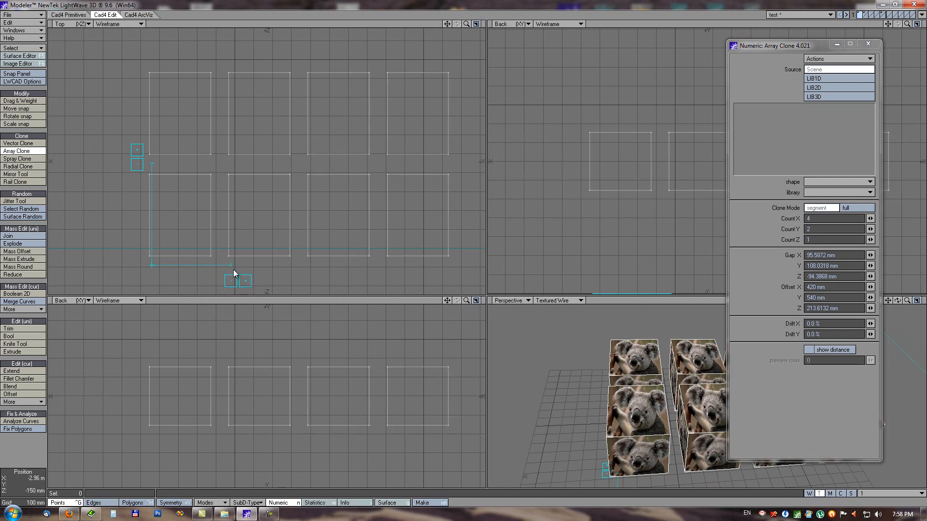
left_click(139, 147)
scroll(399, 174, "down", 2)
left_click_drag(368, 186, 310, 199, "alt")
left_click(172, 176)
left_click(169, 166)
left_click(170, 166)
left_click_drag(275, 169, 224, 189, "ctrl+alt")
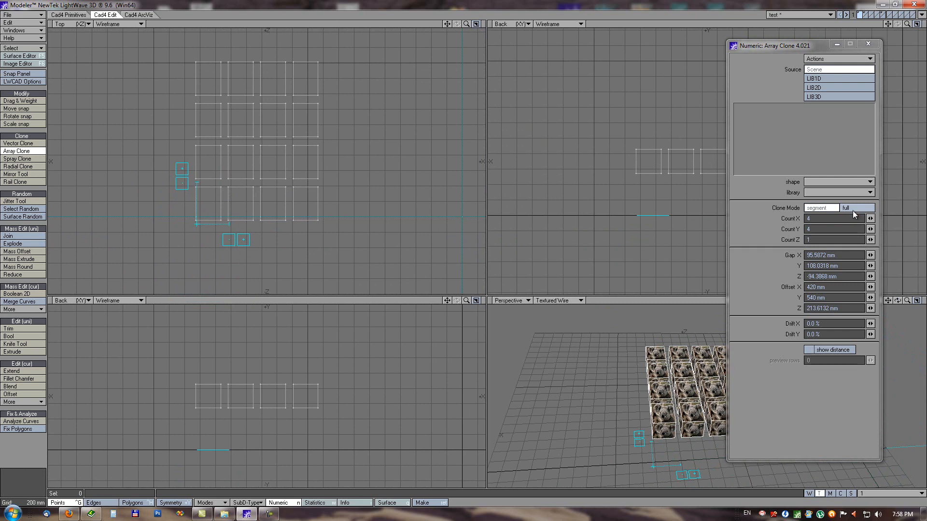
Set the cube array's X and Y gaps to 0, and clear the array preview
left_click_drag(850, 257, 792, 254)
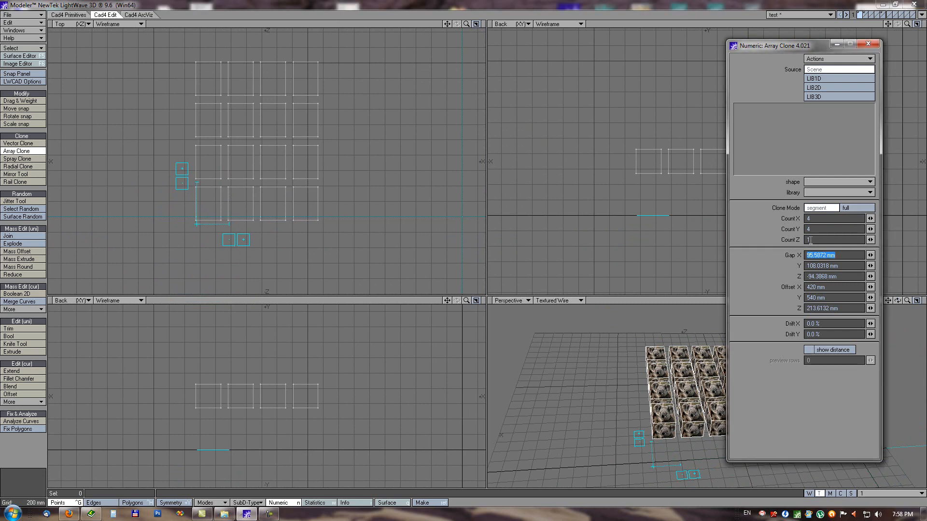
type("0")
key("Tab")
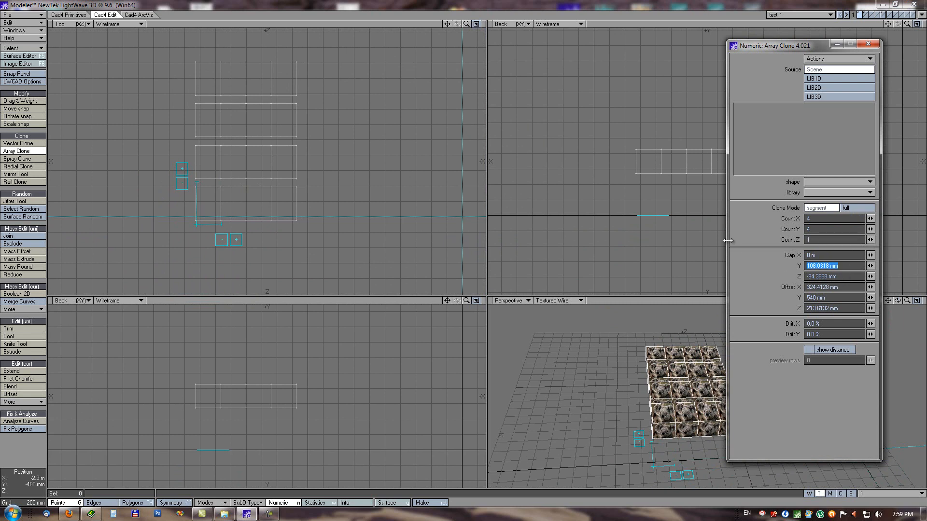
type("0")
key("Tab")
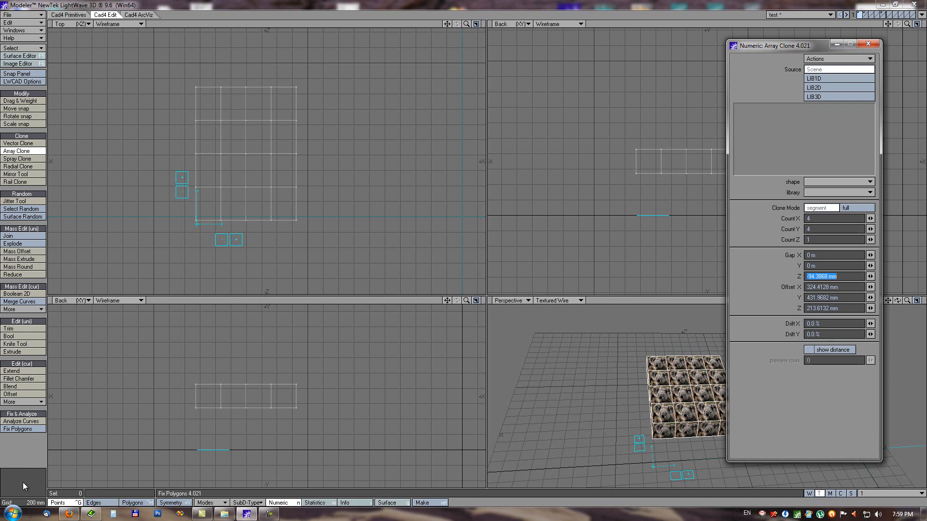
left_click(8, 483)
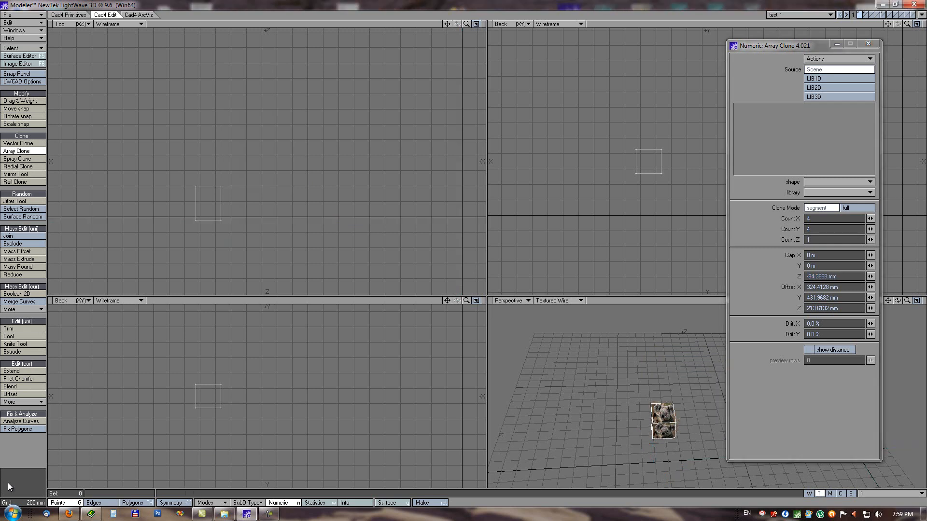
Try an array of LIB3D flat1.s3d shingles beside the cube, and switch to the roof layer fitted in view
left_click(826, 97)
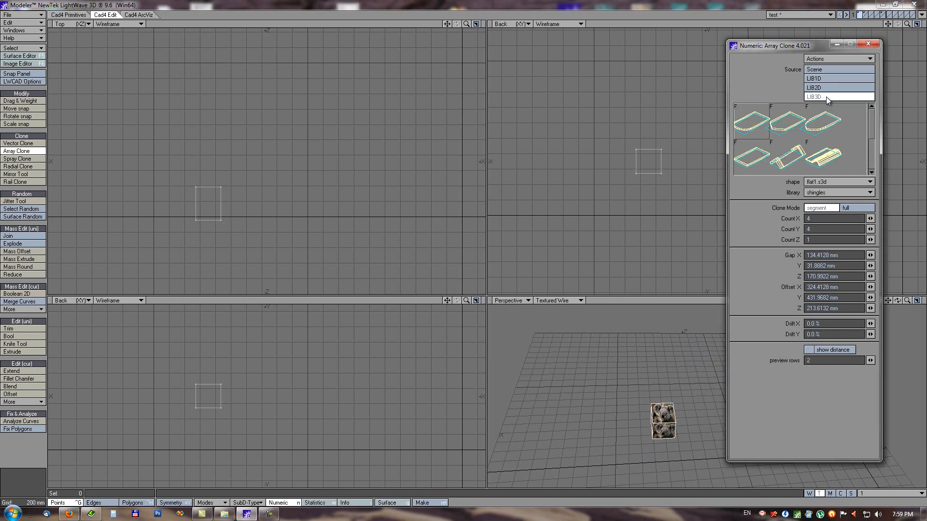
left_click(316, 205)
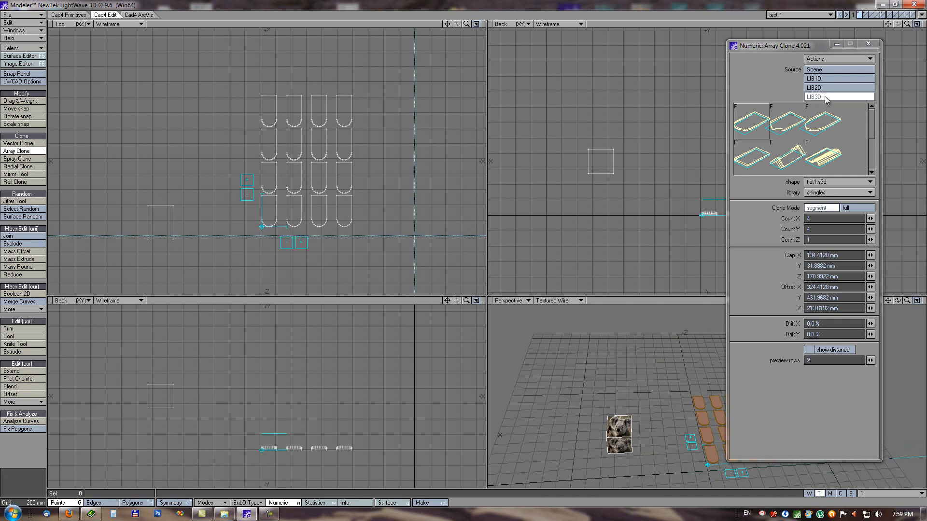
left_click(868, 16)
key("a")
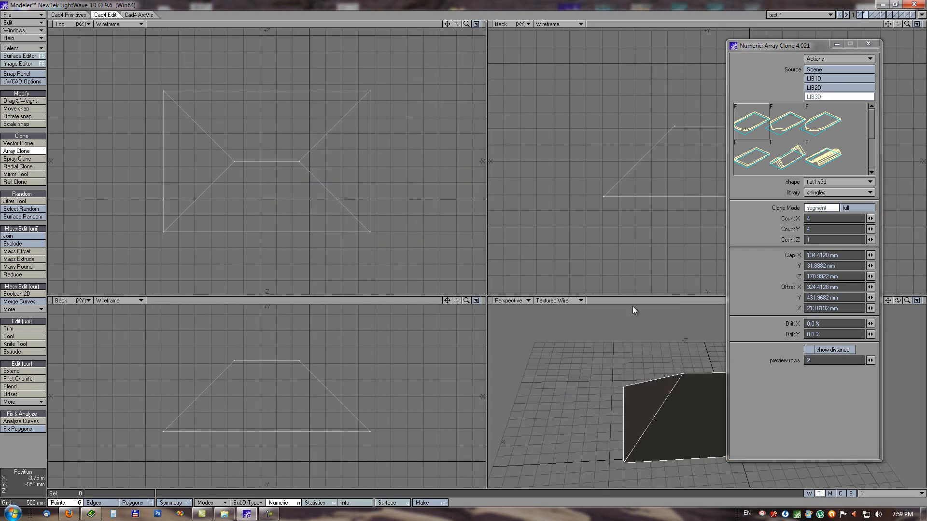
Fill the roof's front slope with an array of flat1.s3d shingles in the enlarged perspective view
left_click(917, 300)
scroll(532, 254, "up", 5)
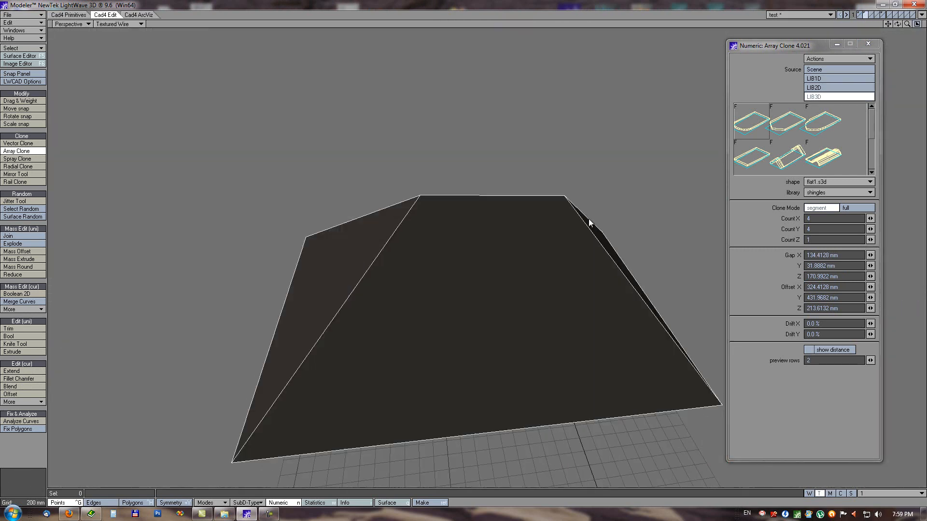
left_click_drag(555, 265, 483, 267, "ctrl+alt")
left_click_drag(615, 312, 563, 313)
left_click(25, 470)
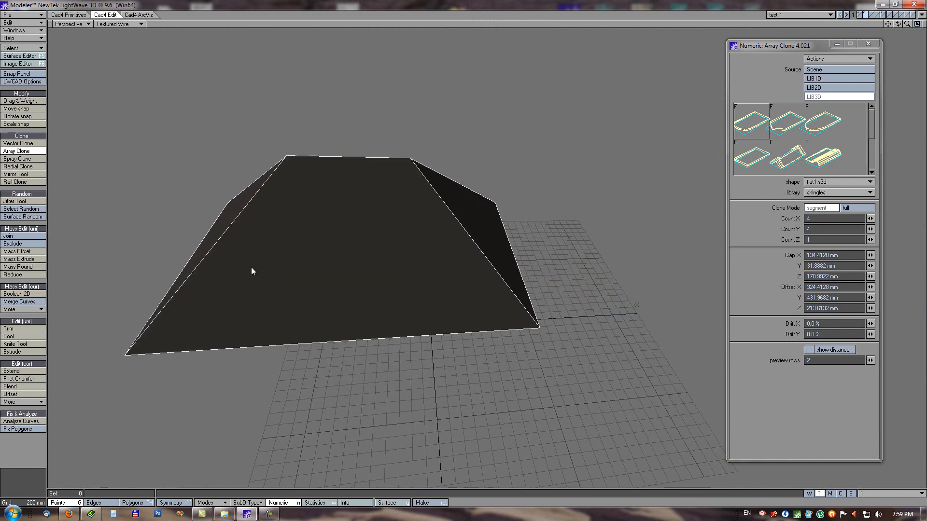
left_click(323, 254)
left_click_drag(323, 254, 323, 252)
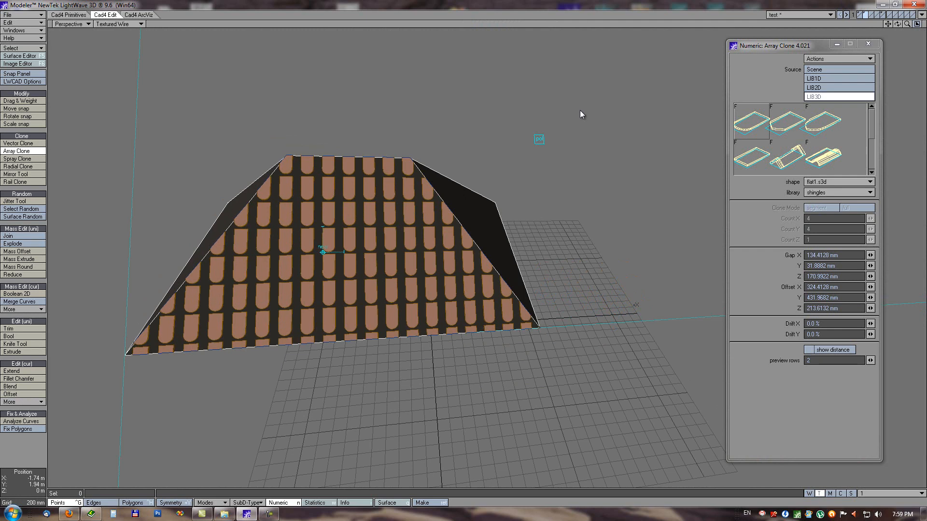
Turn off the polygon fill, spread the shingles to offsets of about 501 mm in X and 564 mm in Y, and restore the fill
mouse_move(537, 147)
left_mouse_down("alt")
mouse_move(517, 192)
mouse_move(519, 172)
left_mouse_up("alt")
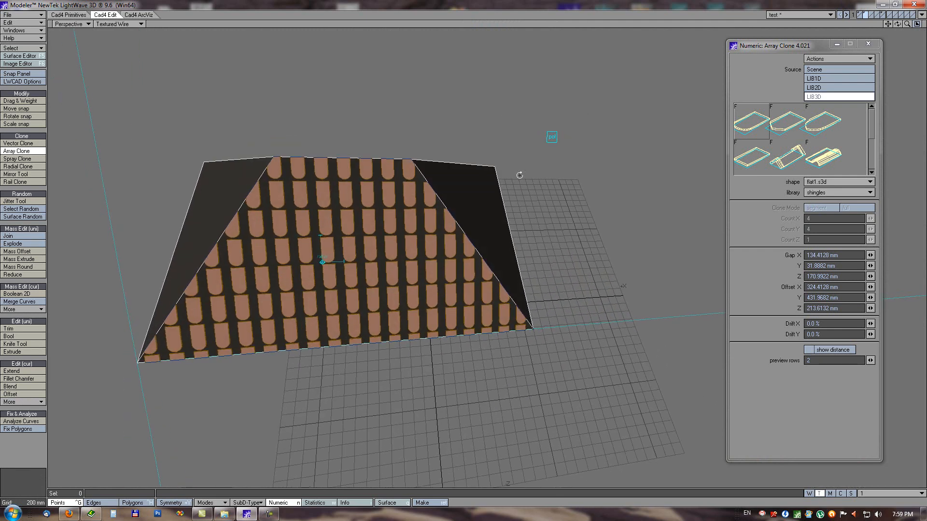
left_click(551, 138)
left_click_drag(347, 262, 327, 230)
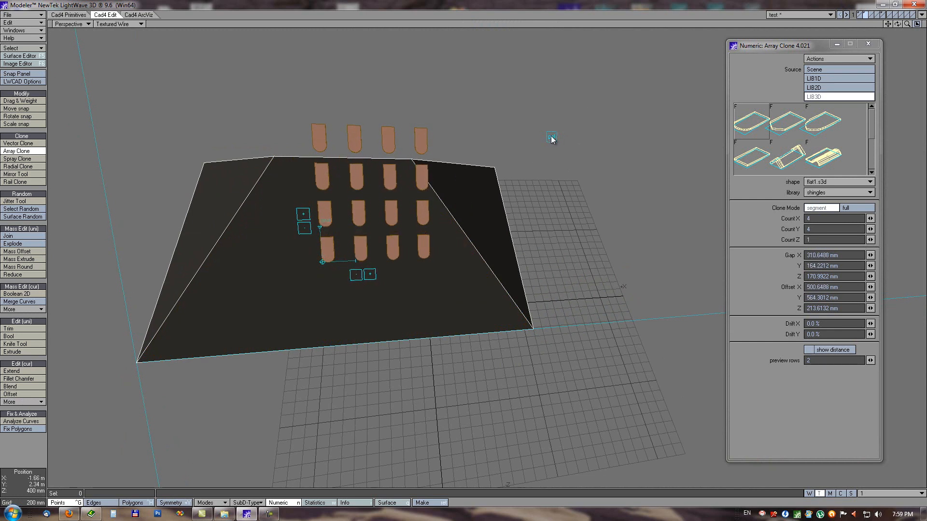
left_click(552, 138)
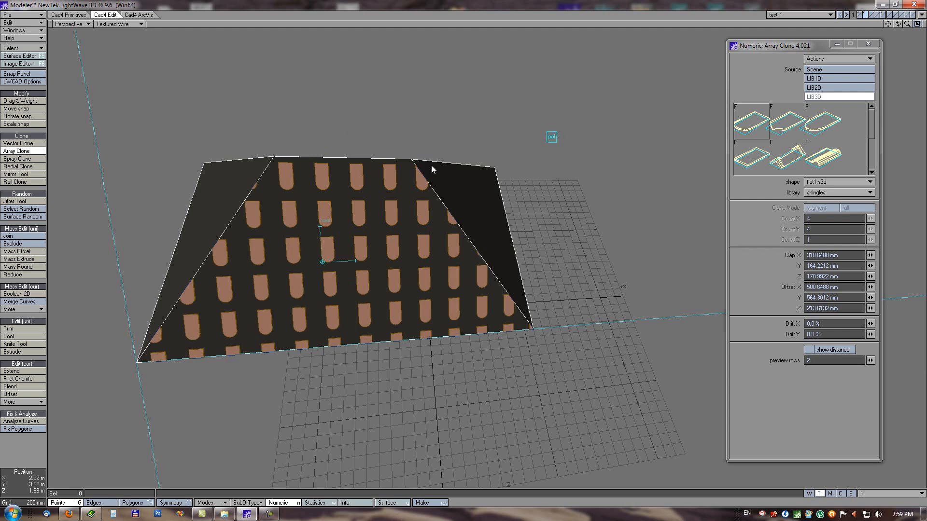
left_click_drag(392, 193, 455, 241, "alt")
left_click_drag(373, 209, 421, 210, "alt+shift")
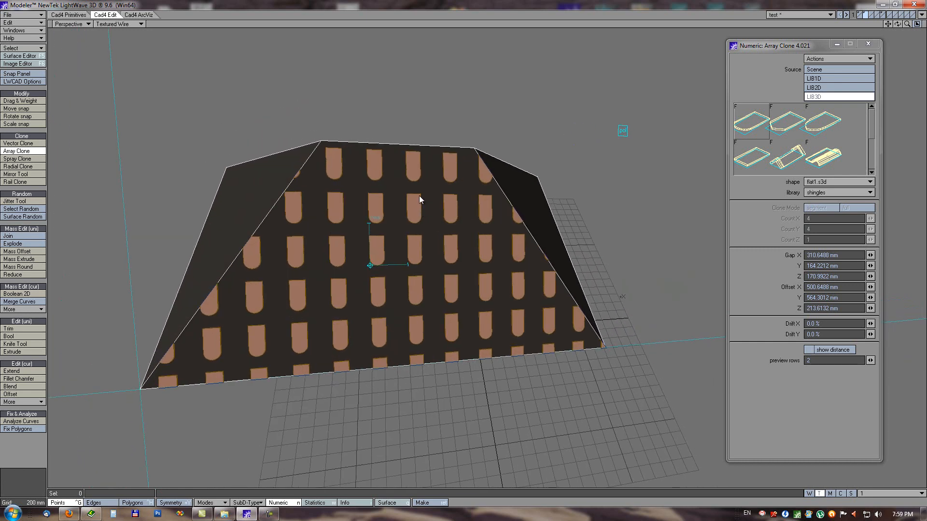
left_click_drag(540, 230, 536, 187, "alt")
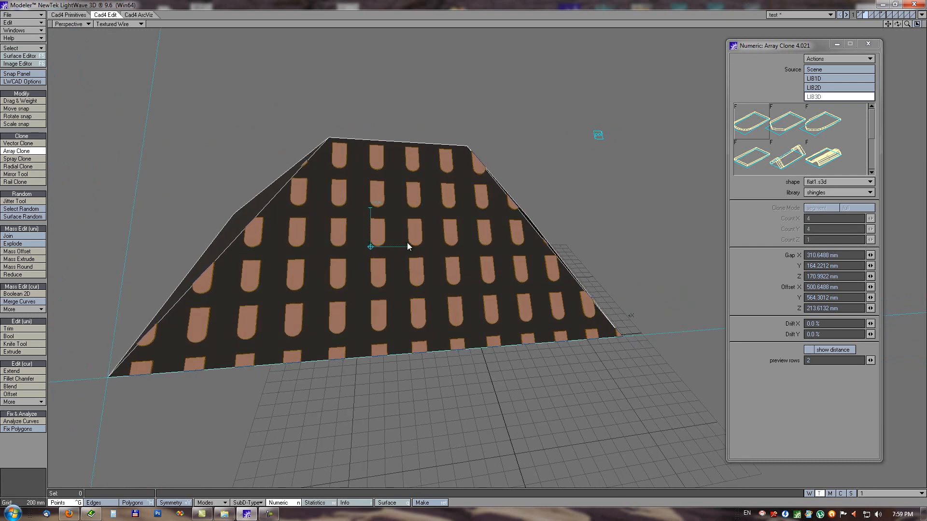
Set the shingles' X gap to 0 and shorten the Y offset to about 293 mm so the rows overlap
left_click(848, 255)
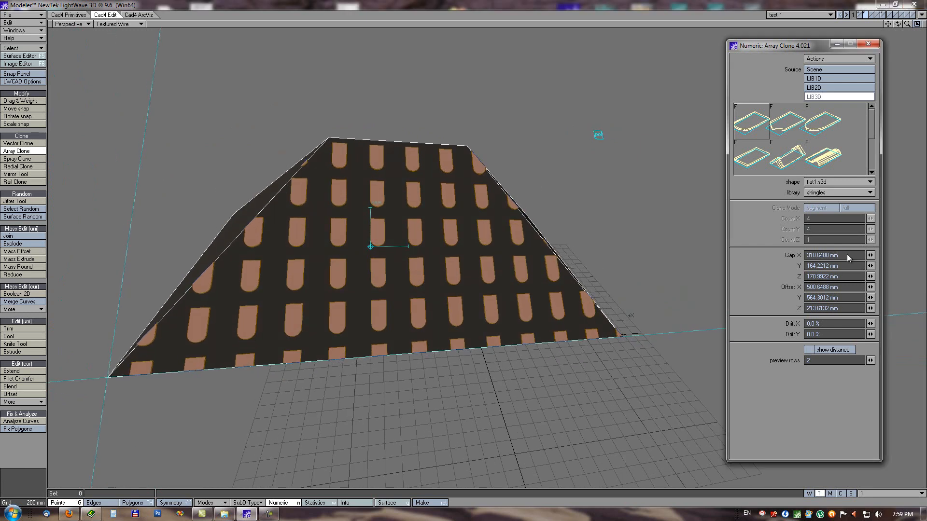
type("0")
key("Tab")
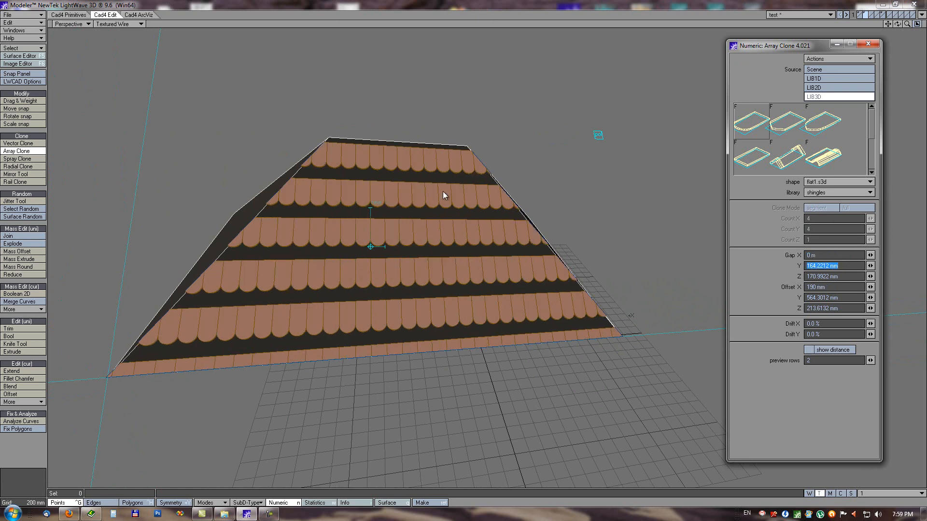
left_click_drag(372, 200, 371, 225)
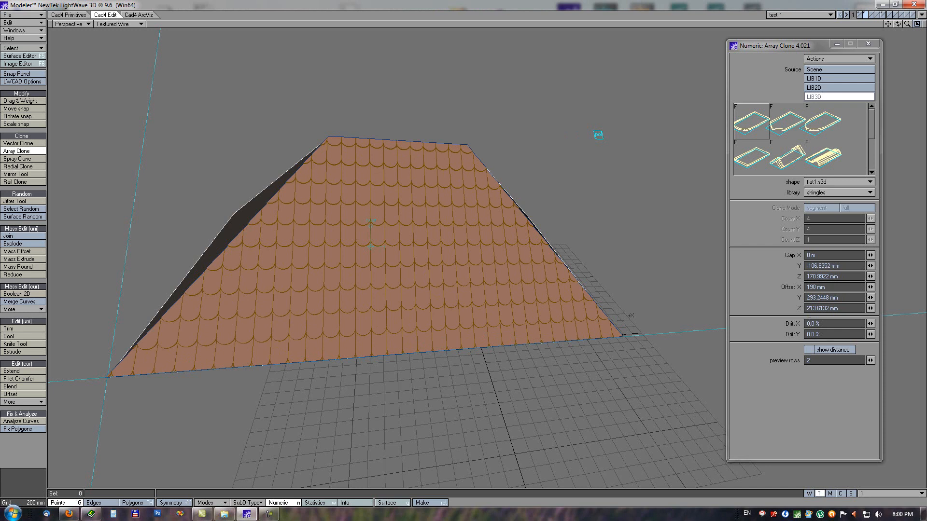
Set the shingle array's X drift to 50% to stagger the rows
left_click_drag(824, 323, 806, 324)
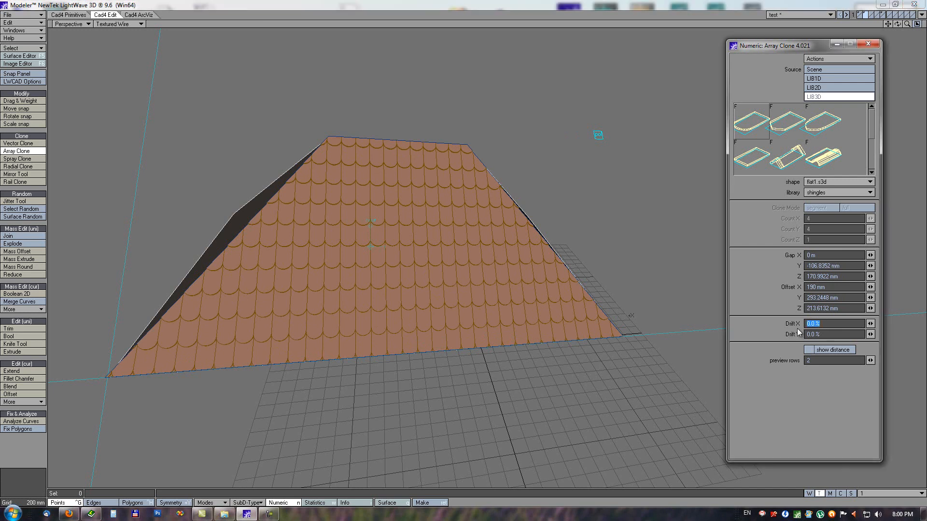
type("50")
key("Tab")
left_click_drag(467, 319, 482, 212, "alt")
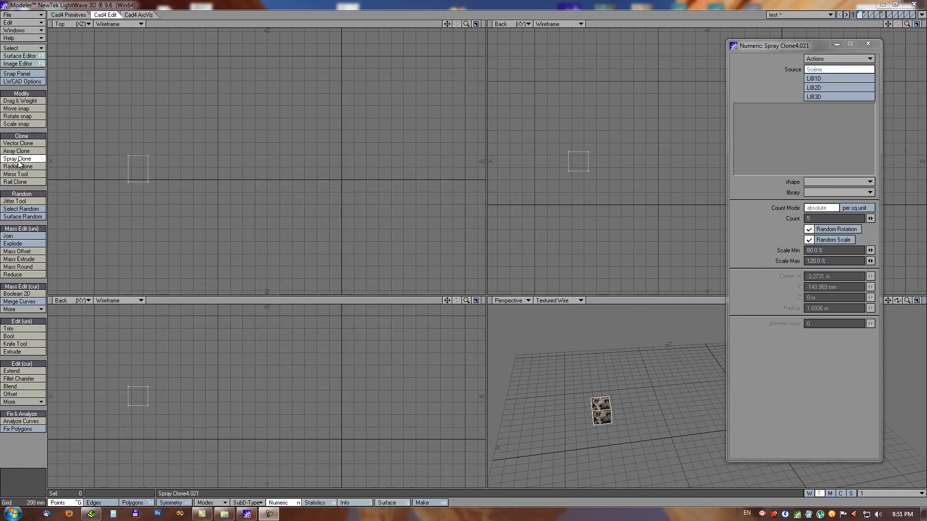
Spray Clone the cube in the top view within a radius of about 1.87 m, centred near X -1.5 m, Y 640 mm
left_click(18, 159)
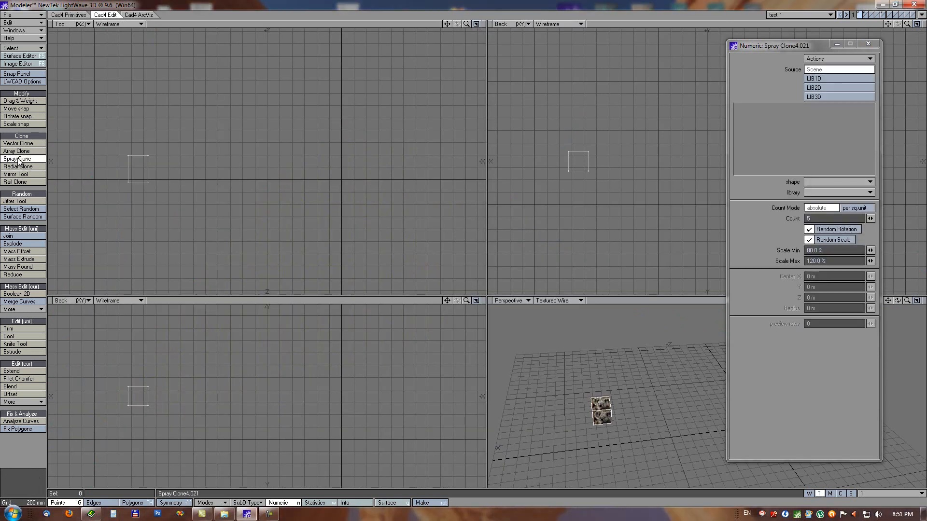
left_click_drag(266, 161, 271, 171, "alt")
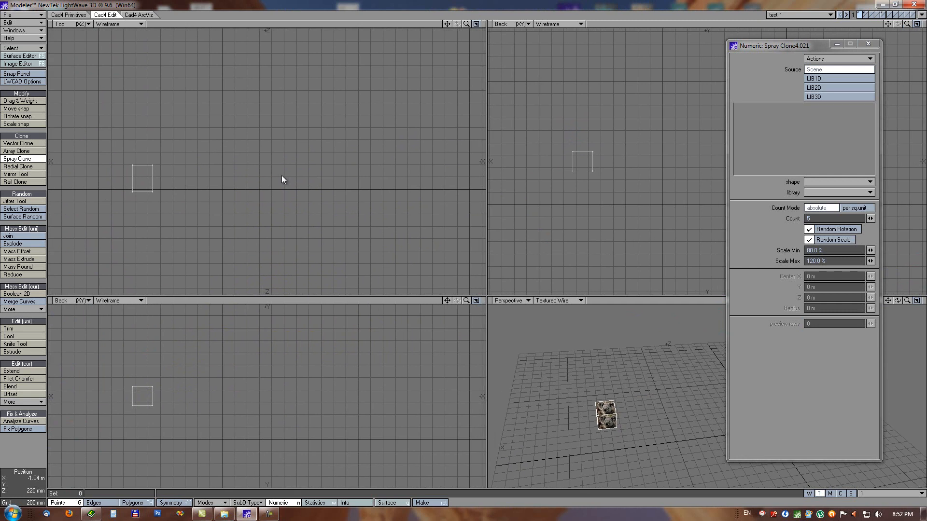
mouse_move(222, 143)
left_mouse_down()
mouse_move(284, 178)
mouse_move(314, 211)
left_mouse_up()
mouse_move(265, 169)
left_mouse_down()
mouse_move(269, 149)
mouse_move(246, 140)
mouse_move(223, 151)
left_mouse_up()
left_click_drag(769, 48, 572, 44)
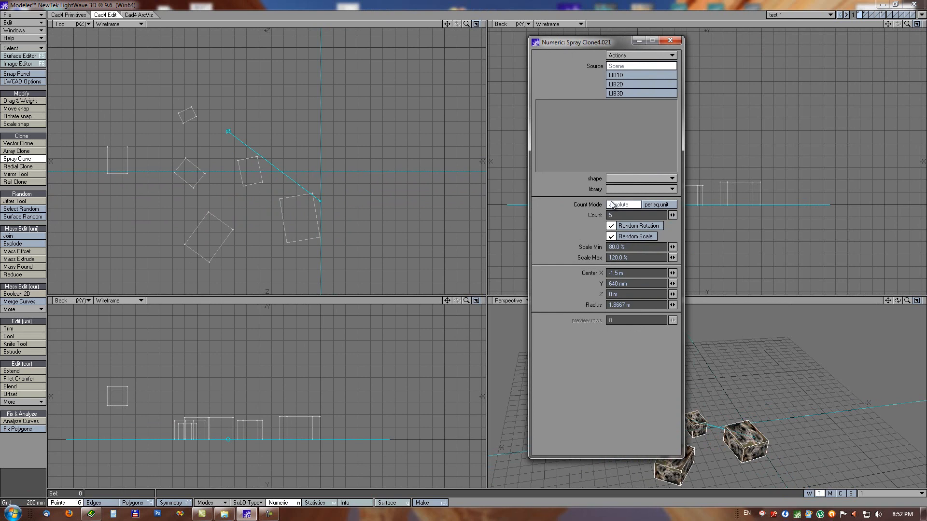
Set the spray to 10 clones per square unit, move its centre to about X -180 mm, Y 300 mm, and clear the preview
left_click_drag(672, 215, 82, 209)
left_click(652, 204)
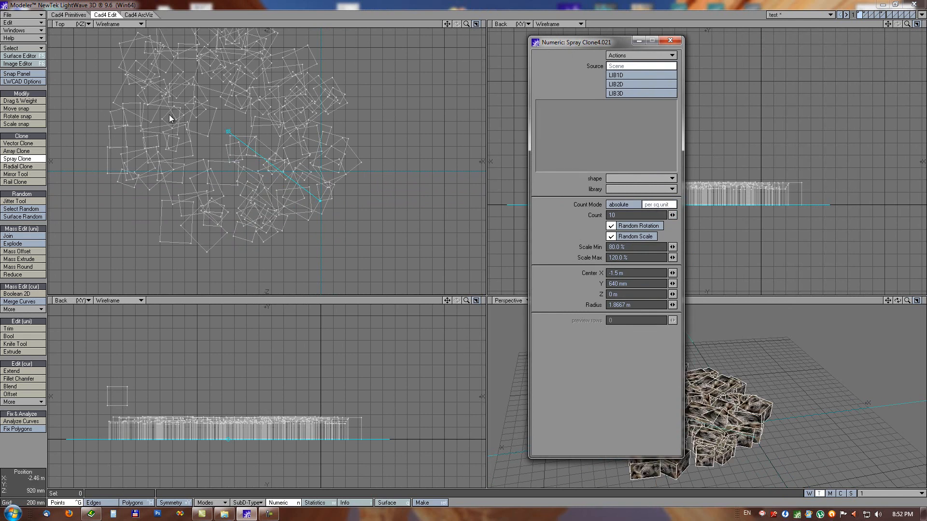
mouse_move(238, 132)
left_mouse_down()
mouse_move(253, 128)
mouse_move(331, 151)
mouse_move(312, 154)
left_mouse_up()
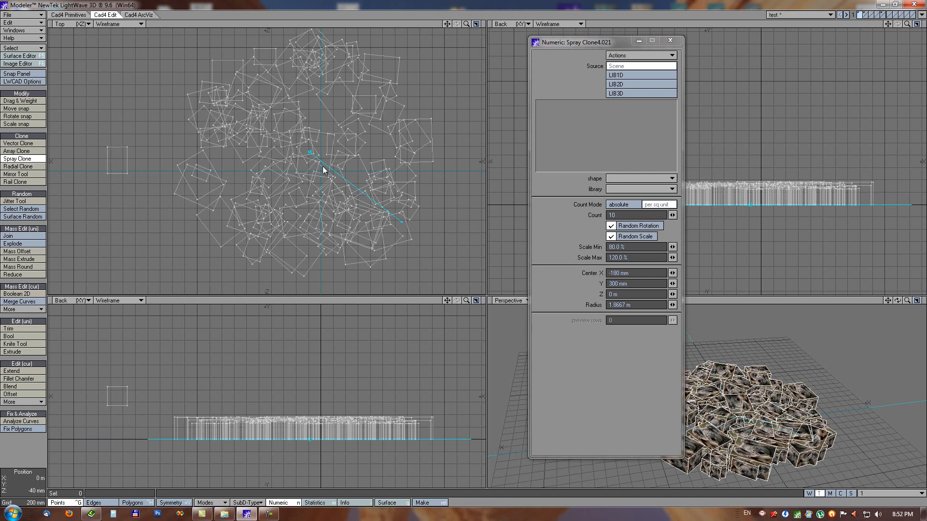
scroll(329, 149, "down", 2)
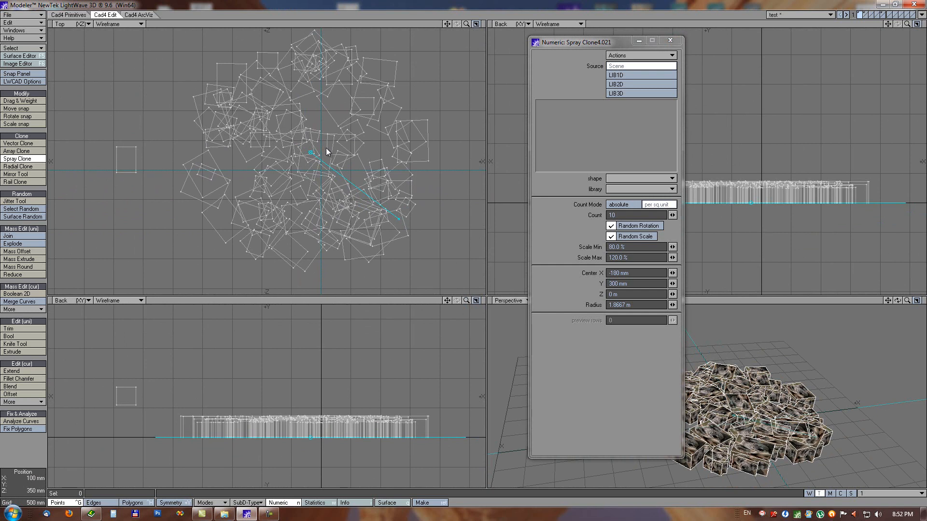
left_click_drag(326, 147, 322, 151, "alt")
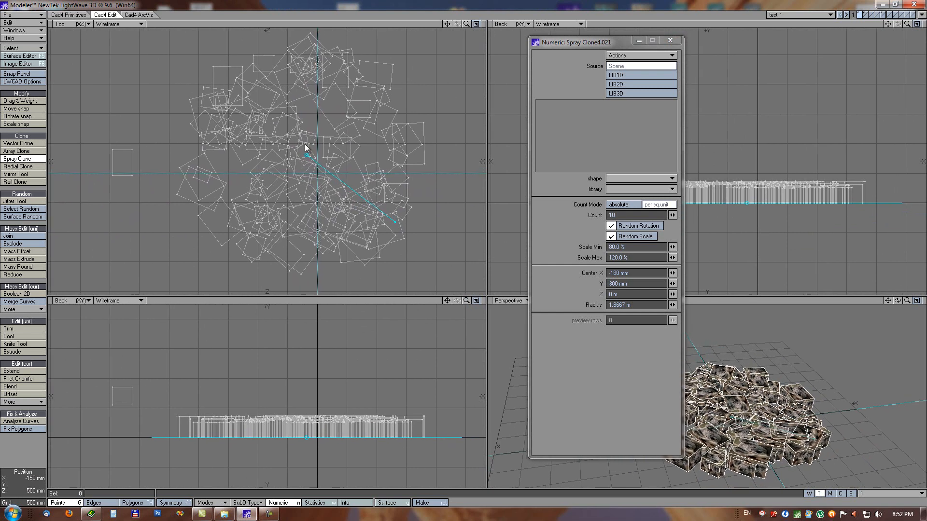
left_click(23, 478)
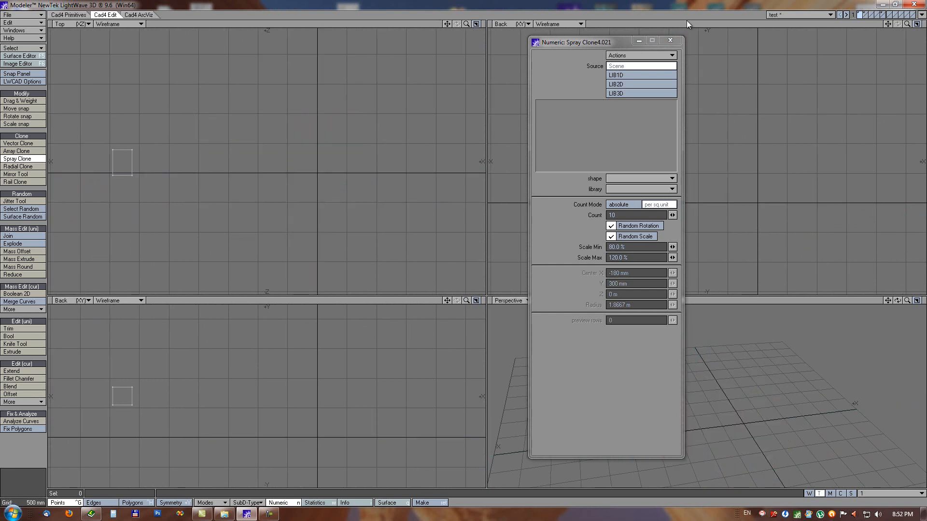
Show the hipped roof model in a full perspective view and set the Spray Clone source to carline.s3d from the 3D nature library
key("2")
key("a")
left_click(917, 300)
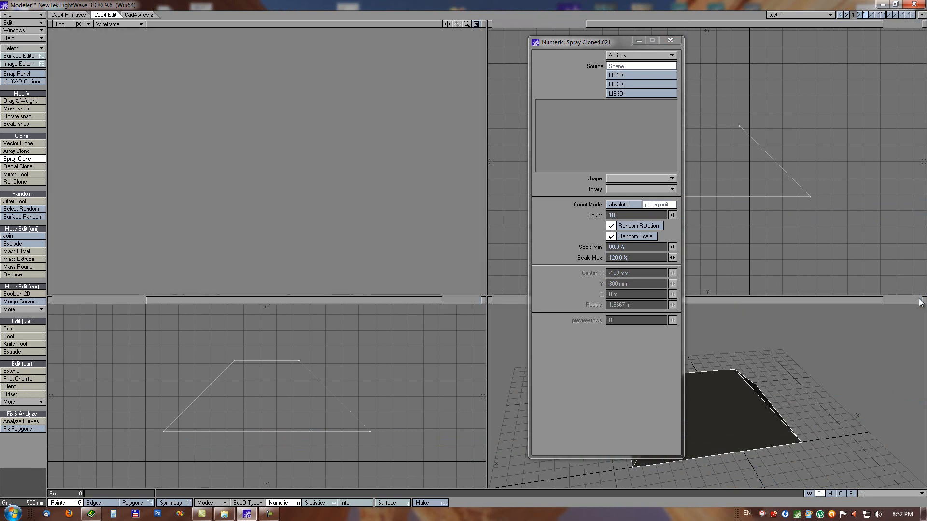
key("a")
scroll(477, 240, "down", 4)
left_click_drag(490, 271, 371, 254, "alt+shift")
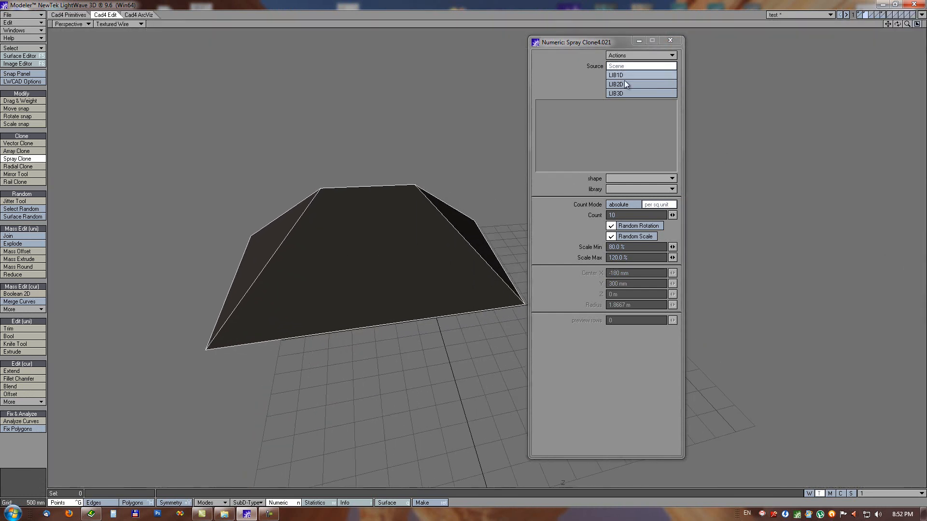
left_click(623, 93)
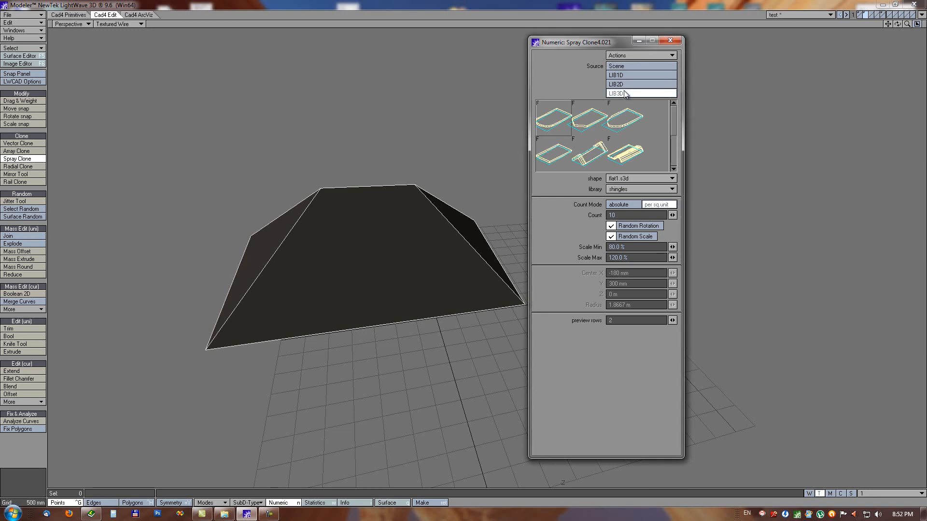
left_click(628, 190)
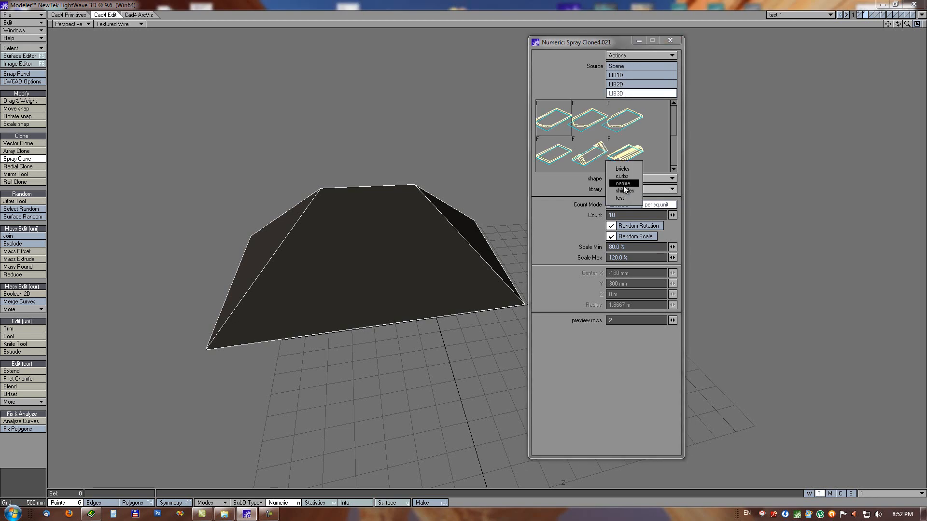
left_click(626, 189)
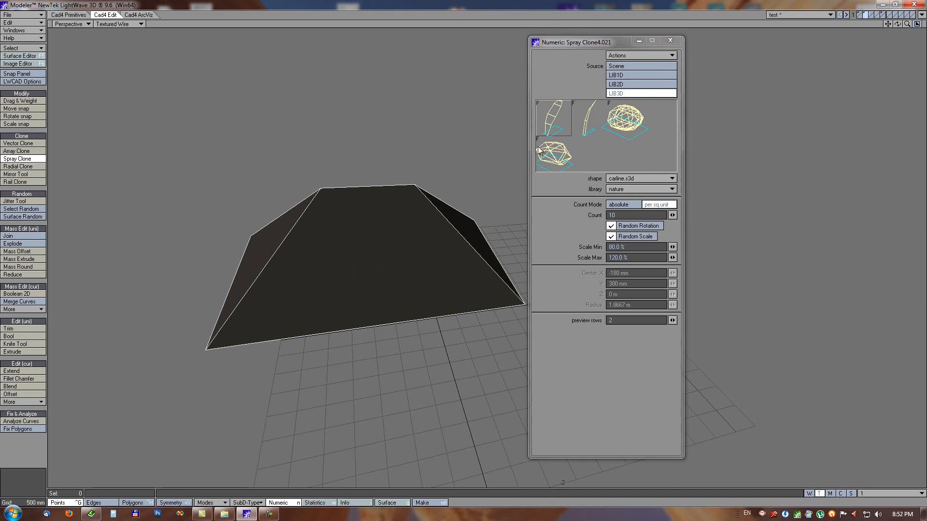
Spray the leaf shape over the roof's large front face with a radius of about 856 mm
left_click_drag(365, 241, 393, 270)
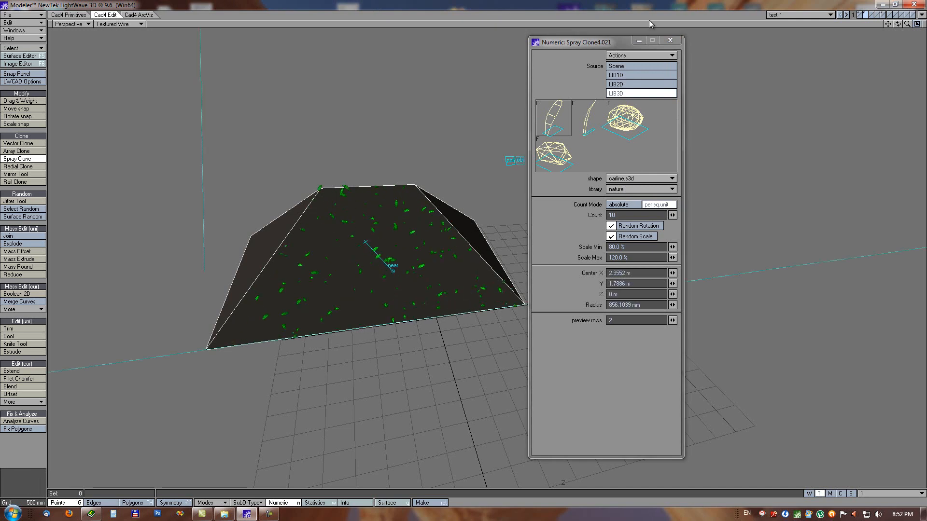
mouse_move(607, 43)
left_mouse_down()
mouse_move(770, 41)
mouse_move(748, 48)
left_mouse_up()
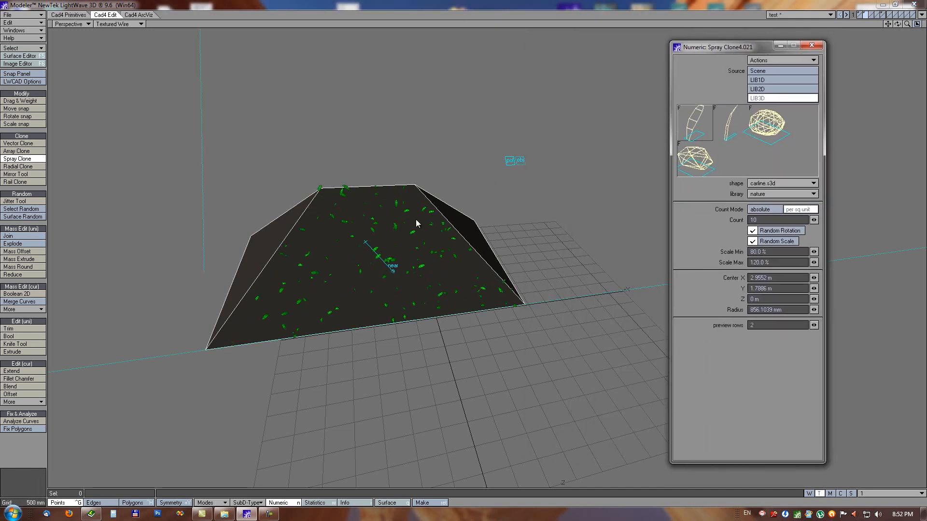
scroll(373, 223, "up", 5)
left_click_drag(425, 249, 473, 277, "alt")
left_click_drag(458, 275, 462, 263, "alt")
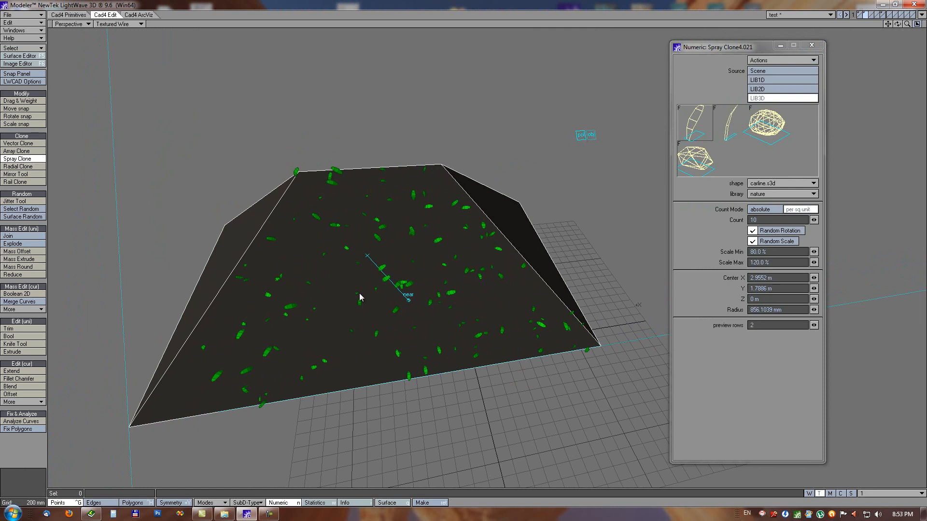
Toggle the spray's coverage between polygon and object, and enlarge its radius to about 1.13 m
left_click(581, 138)
mouse_move(409, 299)
left_mouse_down()
mouse_move(471, 321)
mouse_move(394, 281)
mouse_move(433, 307)
mouse_move(451, 250)
mouse_move(482, 267)
left_mouse_up()
left_click(573, 138)
left_click_drag(404, 217, 393, 220, "alt")
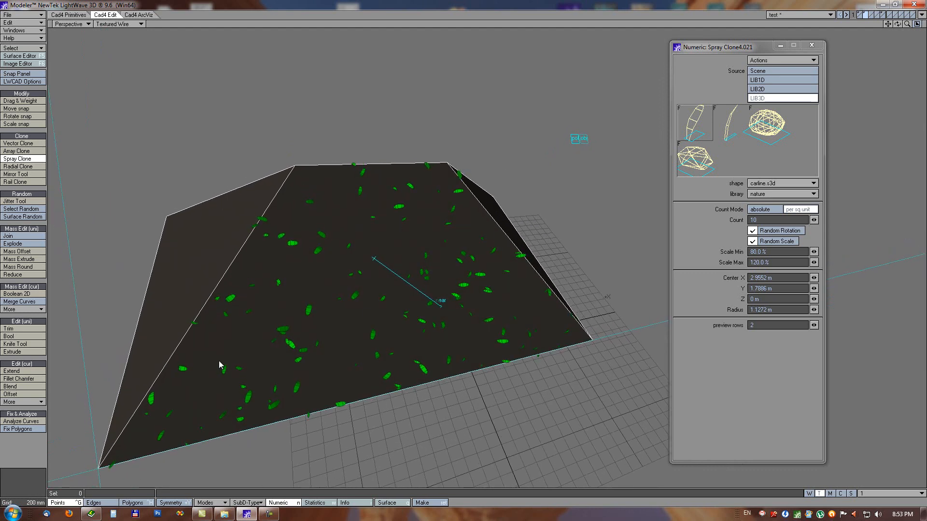
Increase the leaf density on the roof face to 50 clones per square unit
double_click(771, 219)
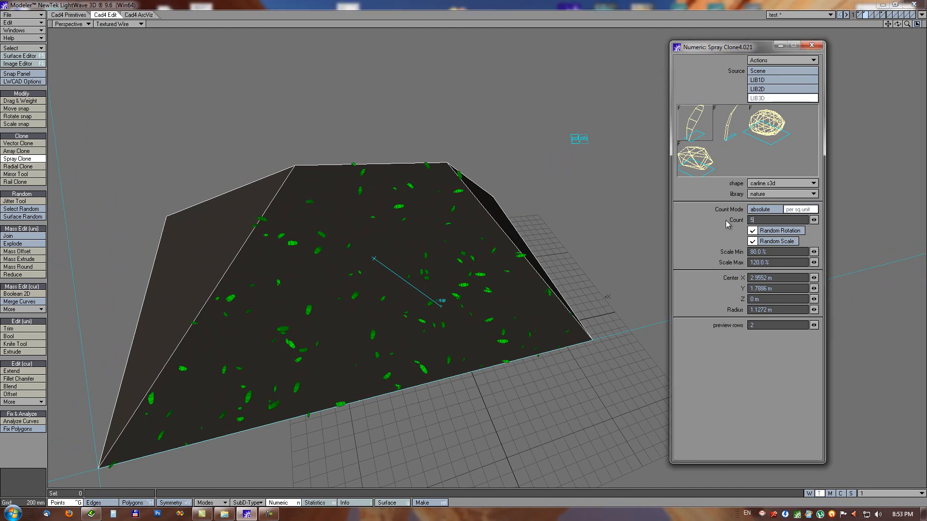
type("50")
key("Tab")
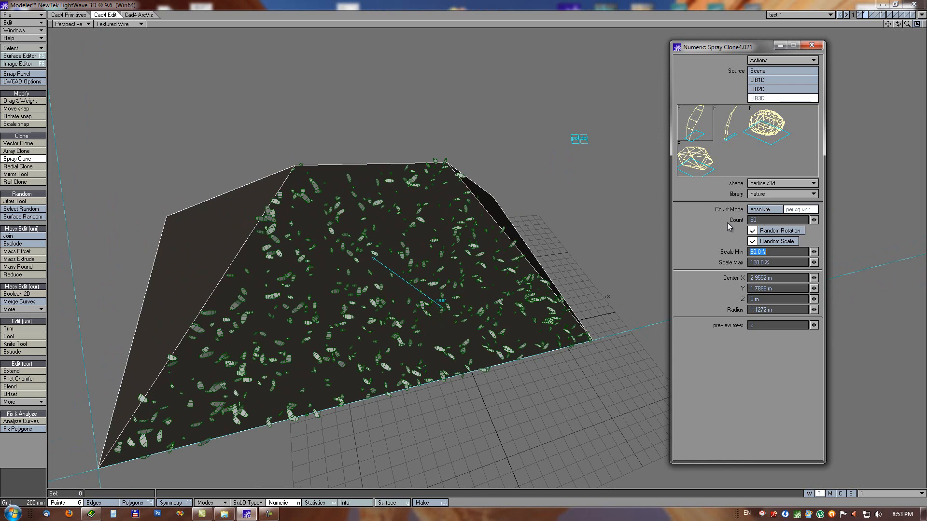
left_click_drag(450, 260, 466, 241, "alt")
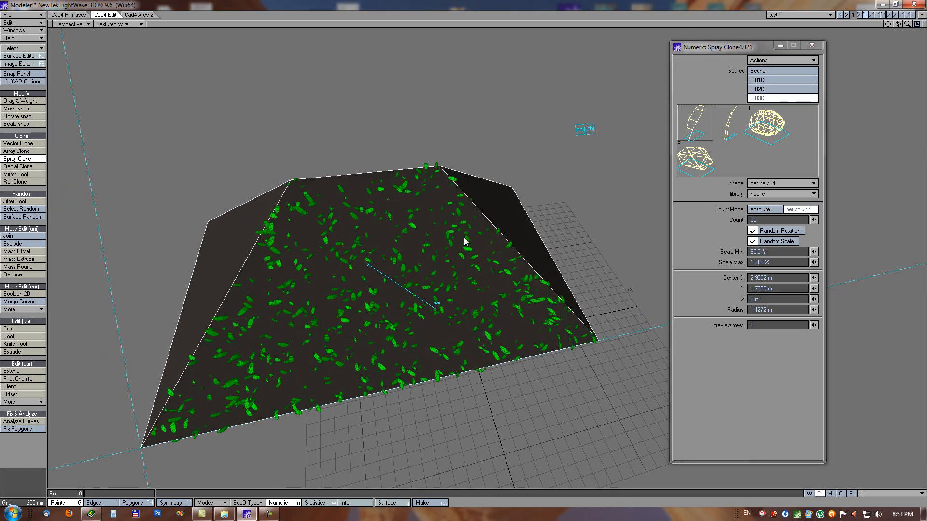
mouse_move(389, 292)
left_mouse_down("alt")
mouse_move(444, 243)
mouse_move(413, 241)
mouse_move(425, 254)
mouse_move(503, 128)
mouse_move(555, 102)
mouse_move(443, 219)
left_mouse_up("alt")
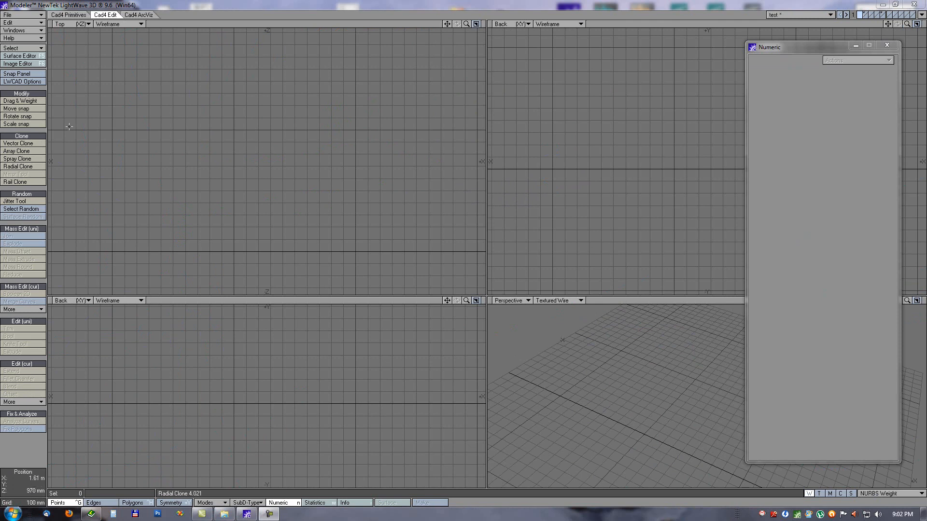
Radial Clone the hand_rail_09.s2d profile in the top view with 3 copies, an angle of about 24.63° and a depth of about 500 mm
left_click(25, 166)
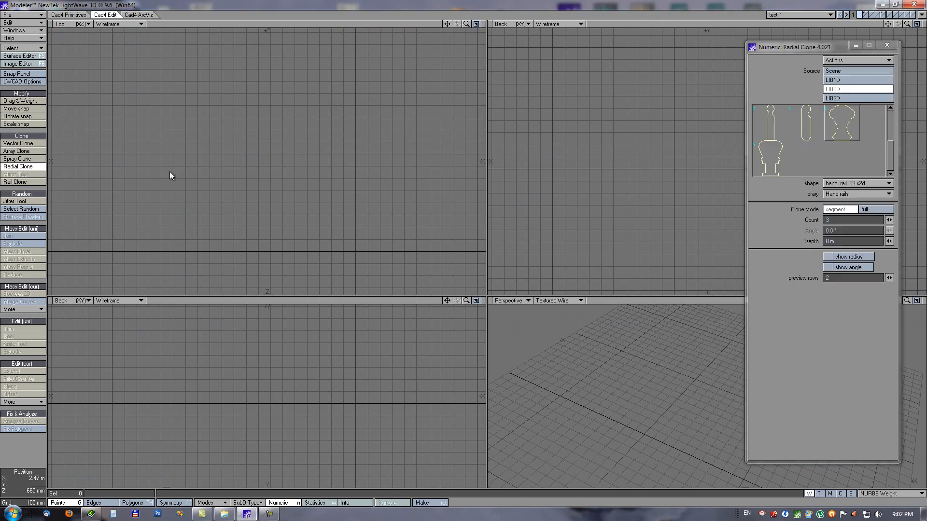
mouse_move(269, 241)
left_mouse_down()
mouse_move(321, 140)
mouse_move(323, 204)
left_mouse_up()
mouse_move(323, 403)
left_mouse_down()
mouse_move(283, 328)
mouse_move(294, 343)
left_mouse_up()
left_click_drag(334, 239, 316, 226, "alt")
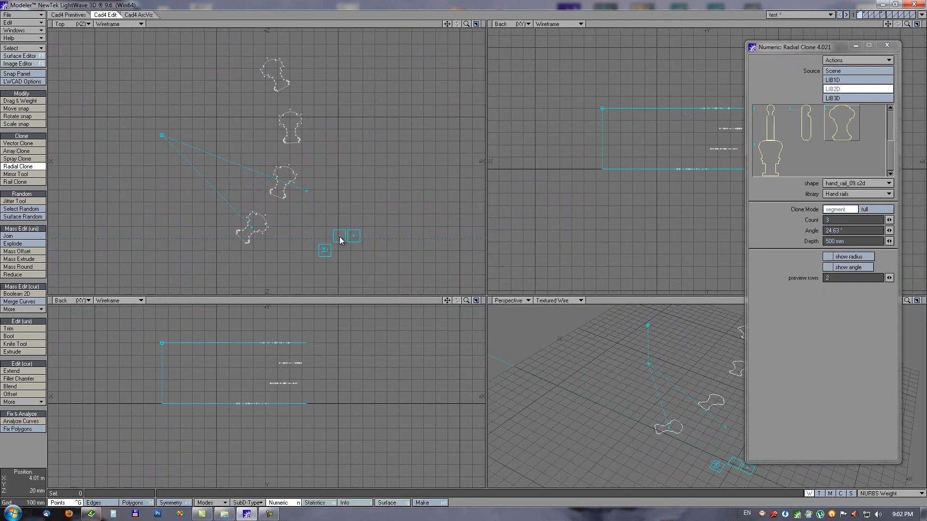
Raise the radial clone count to 5, try other counts and return it to 3
left_click(354, 236)
left_click(354, 236)
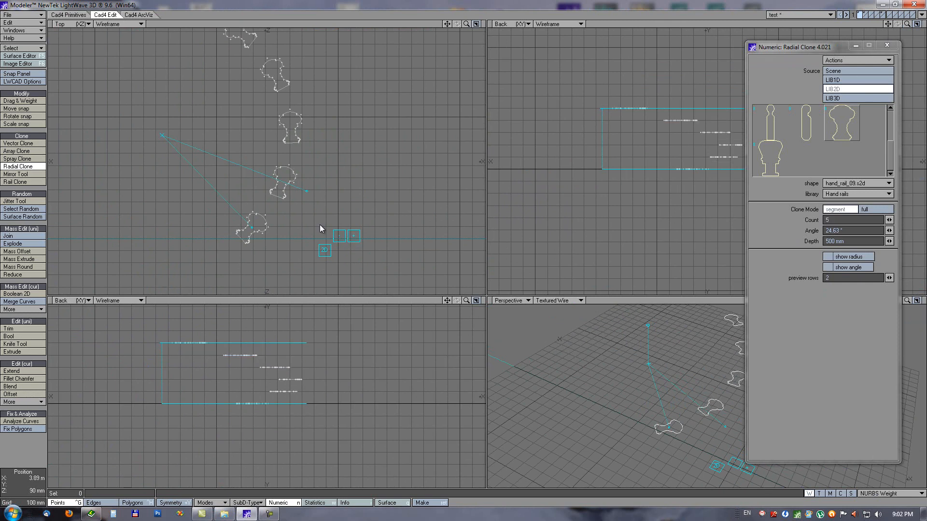
scroll(329, 158, "down", 2)
left_click(336, 213)
left_click(336, 216)
left_click(337, 216)
left_click(352, 216)
left_click(352, 215)
left_click(352, 216)
left_click(336, 212)
left_click(337, 212)
Raise the radial clones' depth to about 840 mm and toggle their 2D placement
left_click_drag(285, 361, 287, 339)
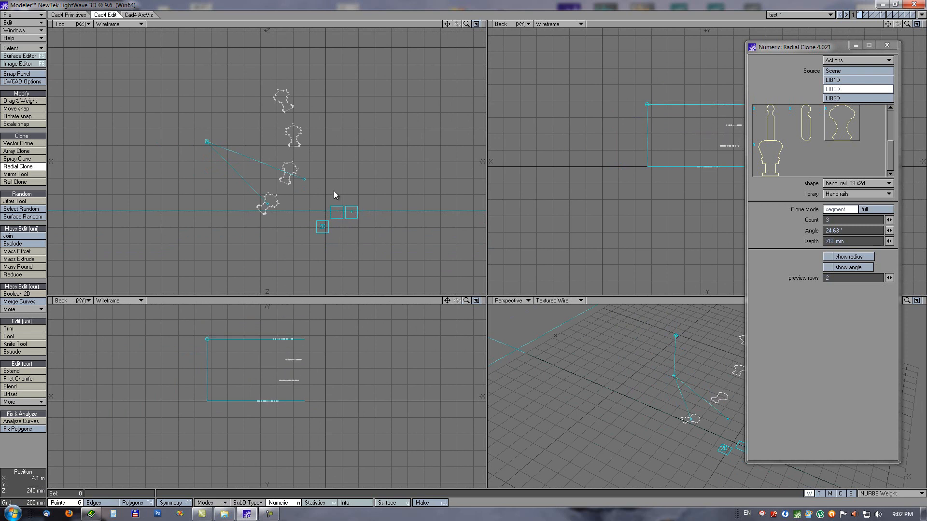
left_click(322, 226)
left_click_drag(335, 150, 324, 166, "alt")
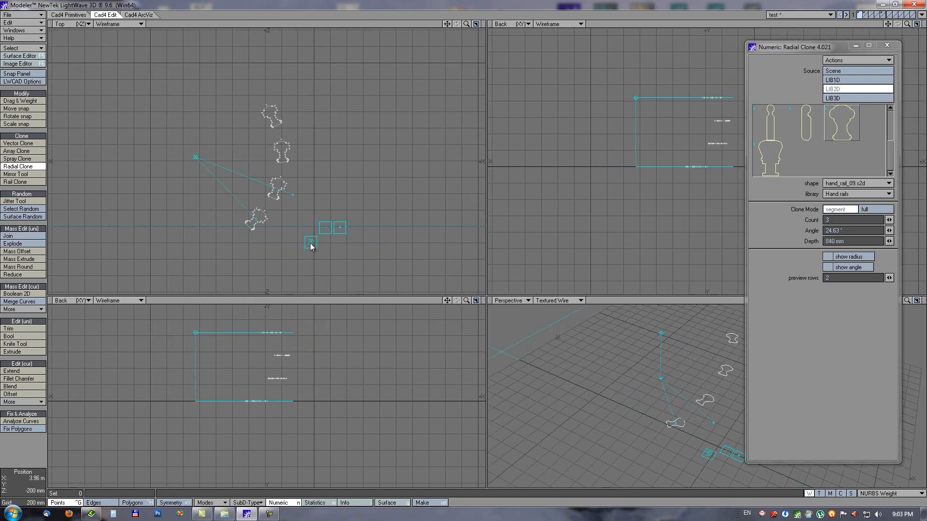
Mirror the radial clones in the top view across an axis parallel to Z, to the side of the profiles
left_click(10, 176)
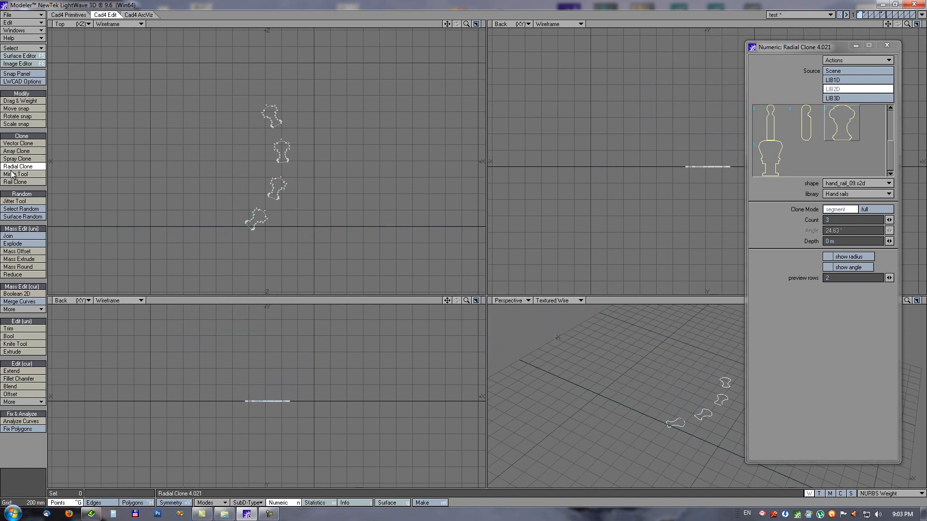
left_click_drag(326, 95, 335, 269)
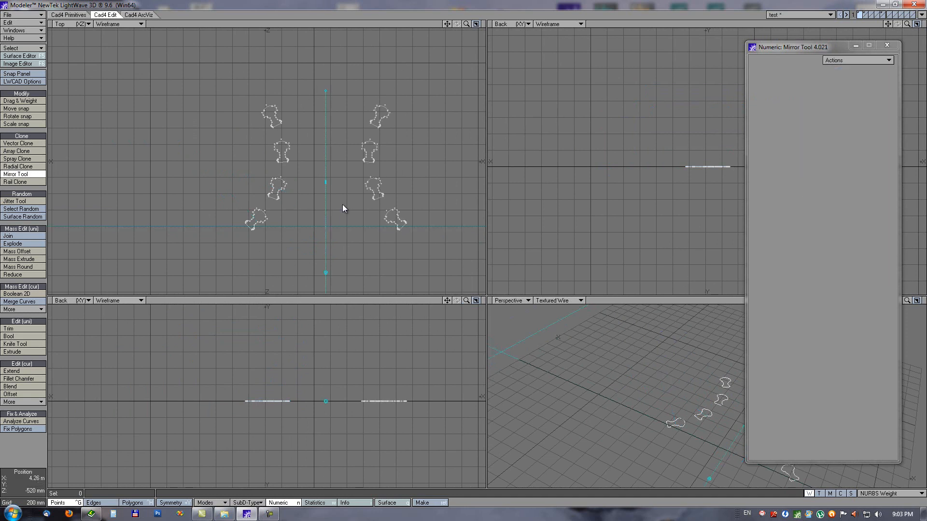
Rail Clone the hand_rail_09.s2d profile along the open curve with a count of 62, starting slightly outside the curve's upper end
left_click(14, 183)
left_click_drag(300, 162, 246, 186, "alt")
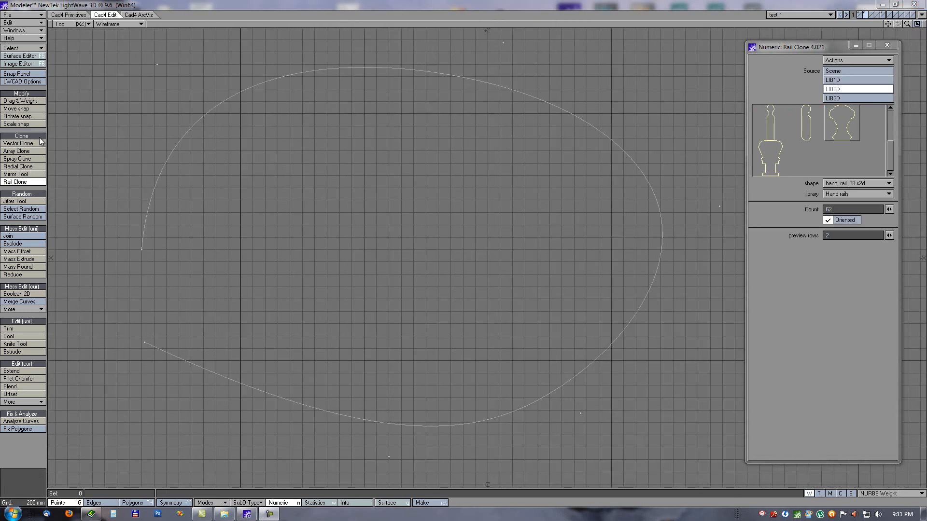
mouse_move(470, 211)
left_mouse_down("alt")
mouse_move(457, 217)
mouse_move(470, 202)
left_mouse_up("alt")
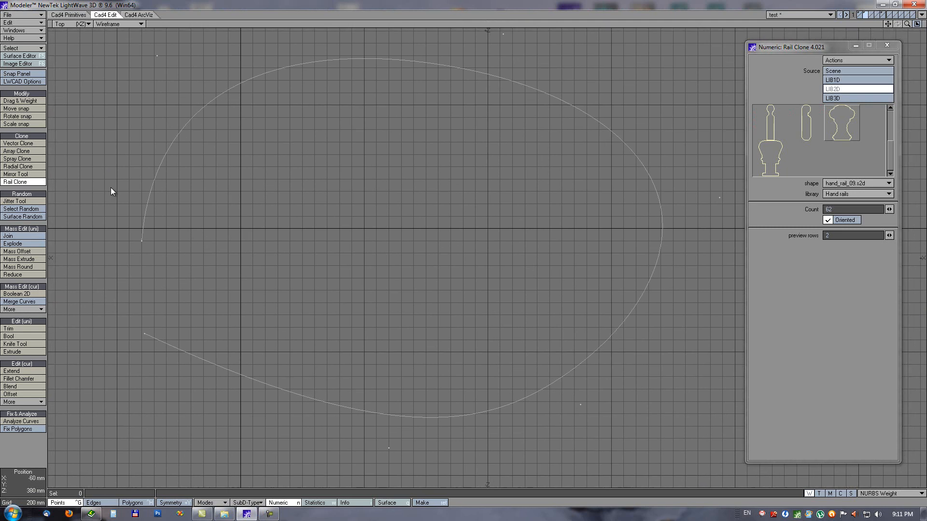
left_click(143, 210)
mouse_move(131, 237)
left_mouse_down()
mouse_move(118, 235)
mouse_move(130, 239)
left_mouse_up()
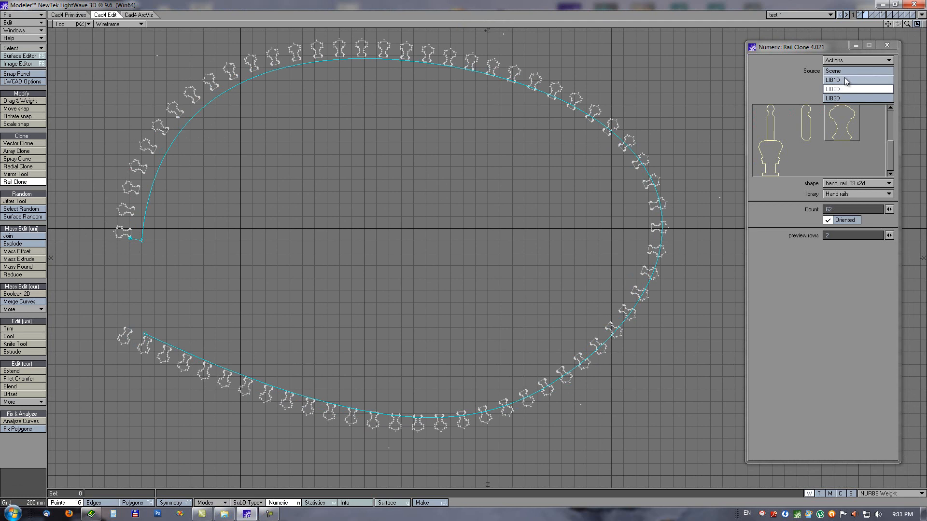
Move the rail clones' base point onto the curve's start, switch Oriented off and on again, and finish the tool
left_click_drag(130, 237, 139, 248)
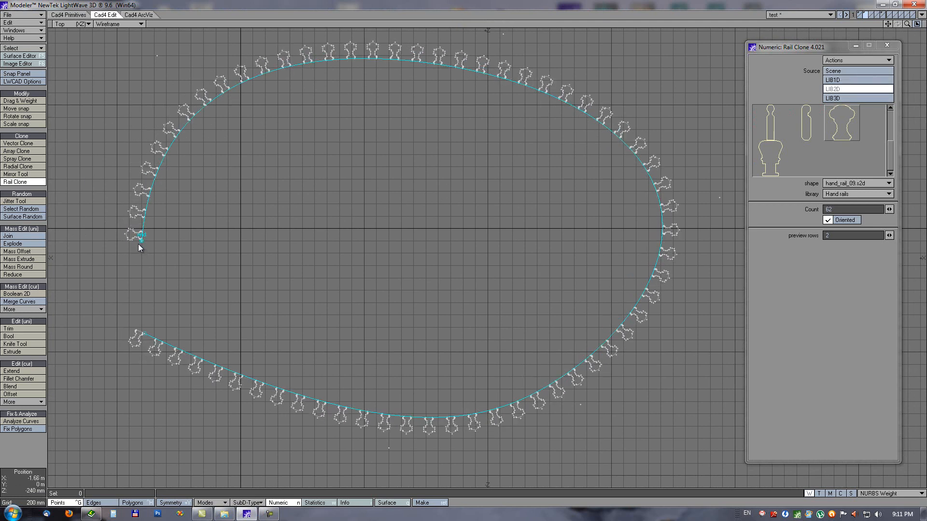
left_click(829, 220)
left_click(829, 220)
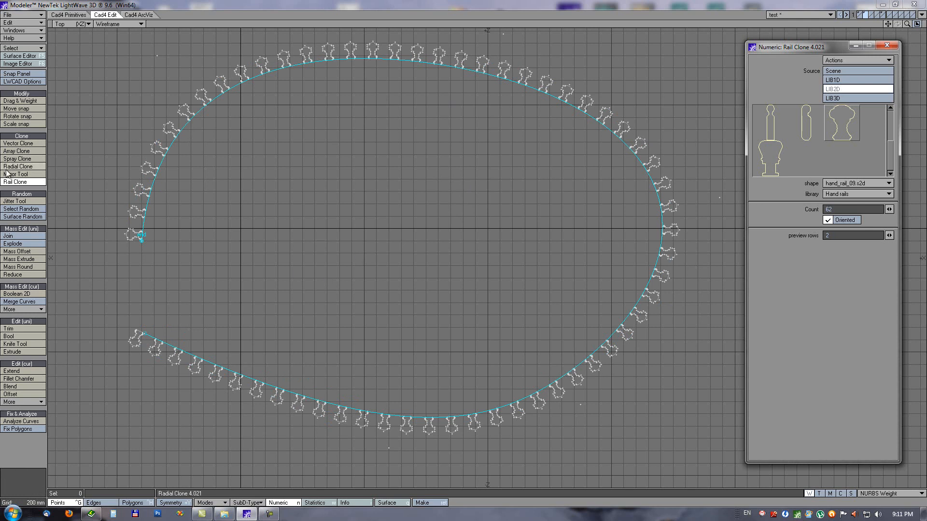
key("space")
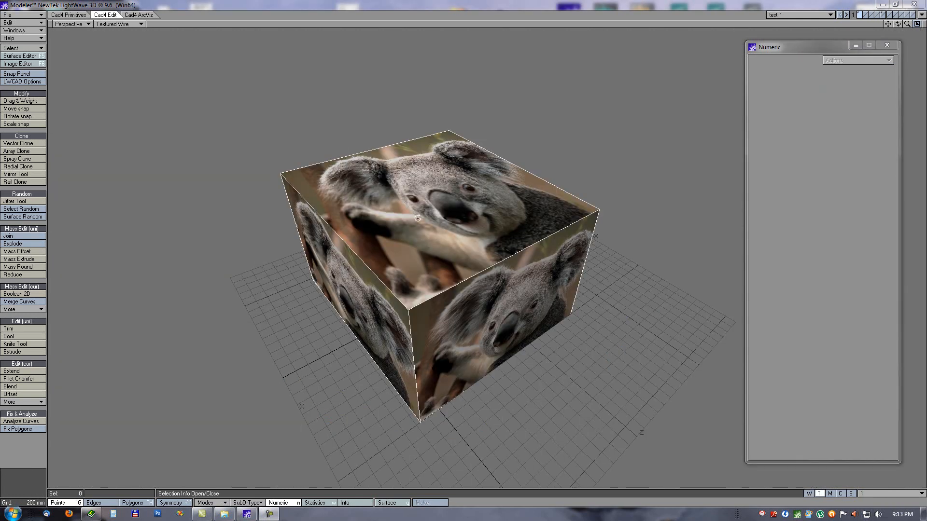
Explode the koala-textured box into separate polygons and join them again
left_click_drag(417, 218, 467, 226, "alt")
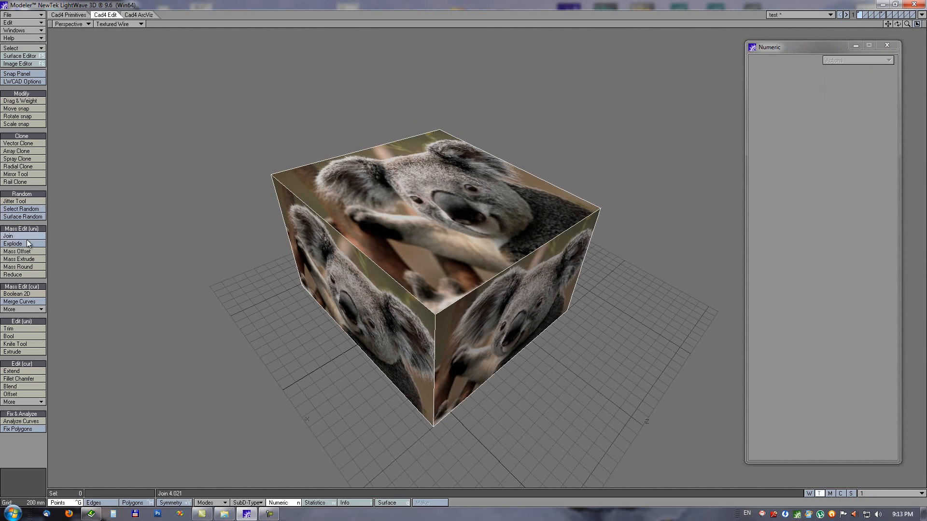
left_click(13, 246)
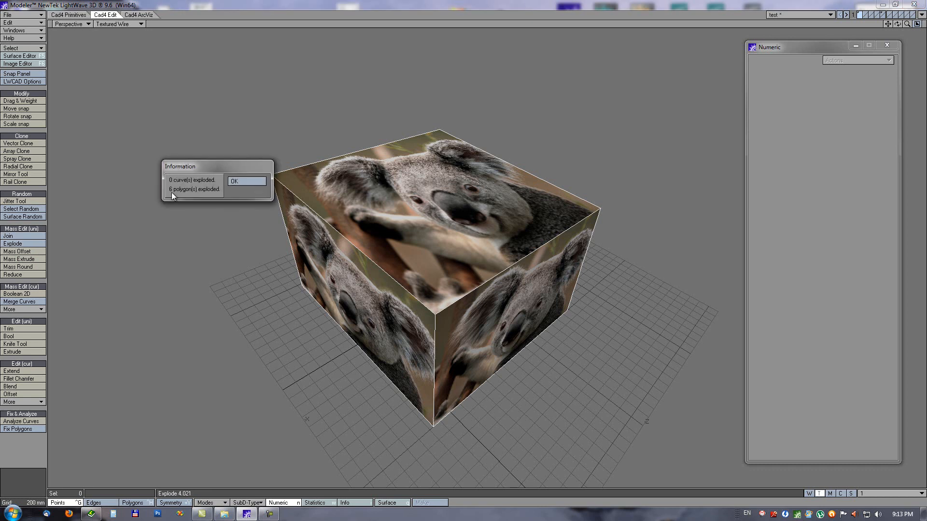
left_click(242, 181)
left_click(23, 236)
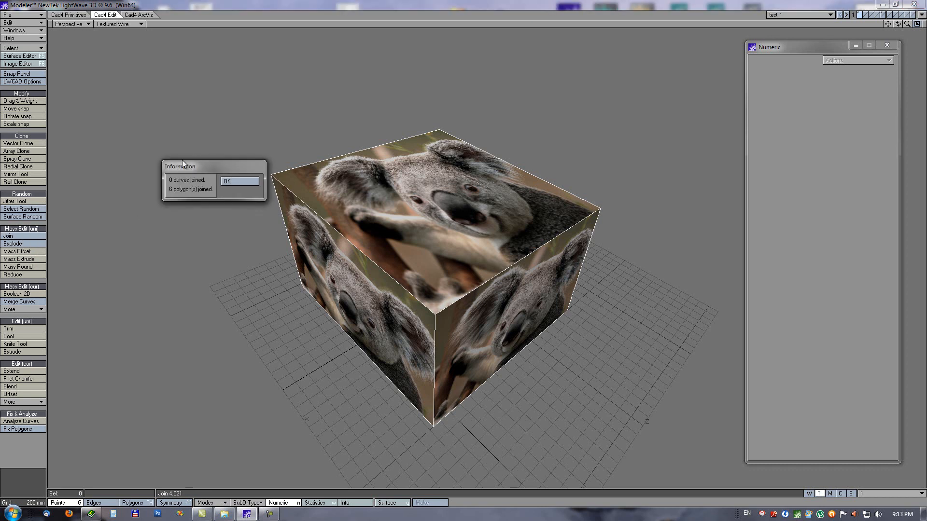
left_click(226, 182)
left_click_drag(492, 166, 417, 195, "alt")
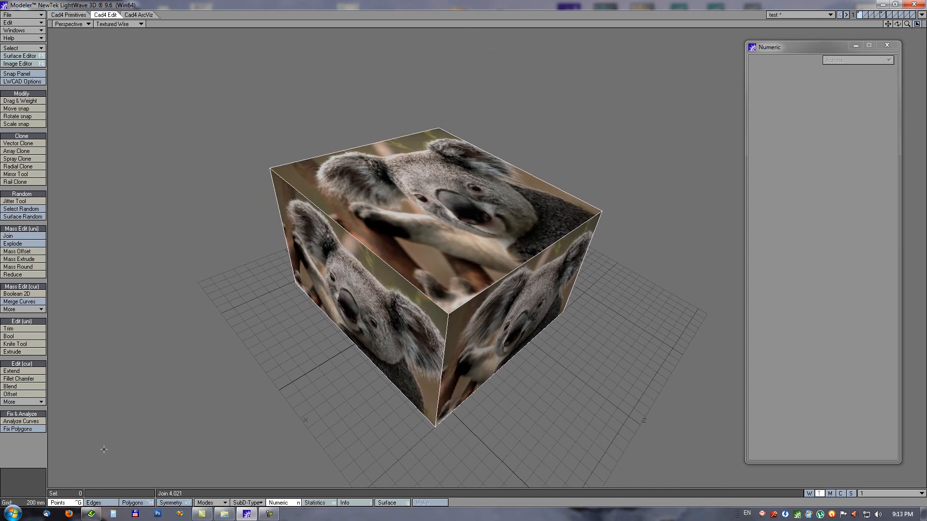
Run Fix Polygons on the textured box
left_click(26, 430)
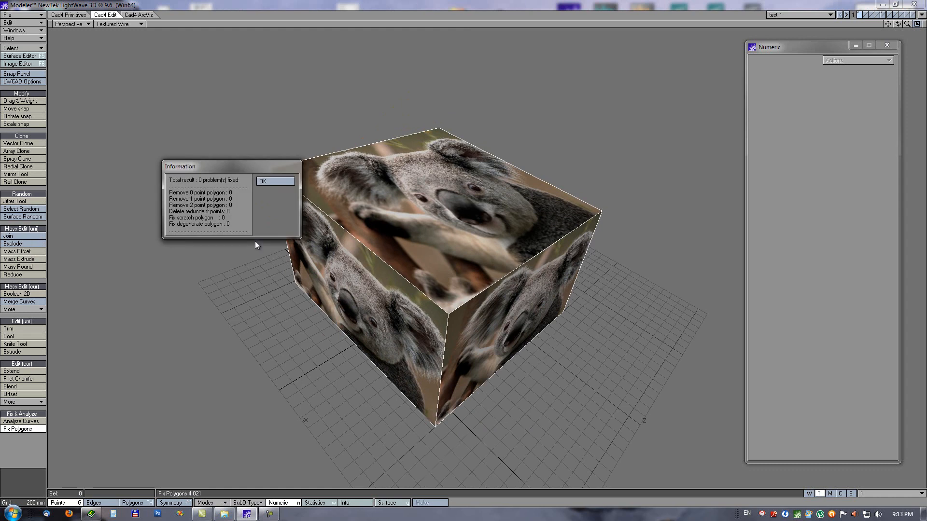
left_click(275, 182)
left_click_drag(460, 276, 434, 216, "alt")
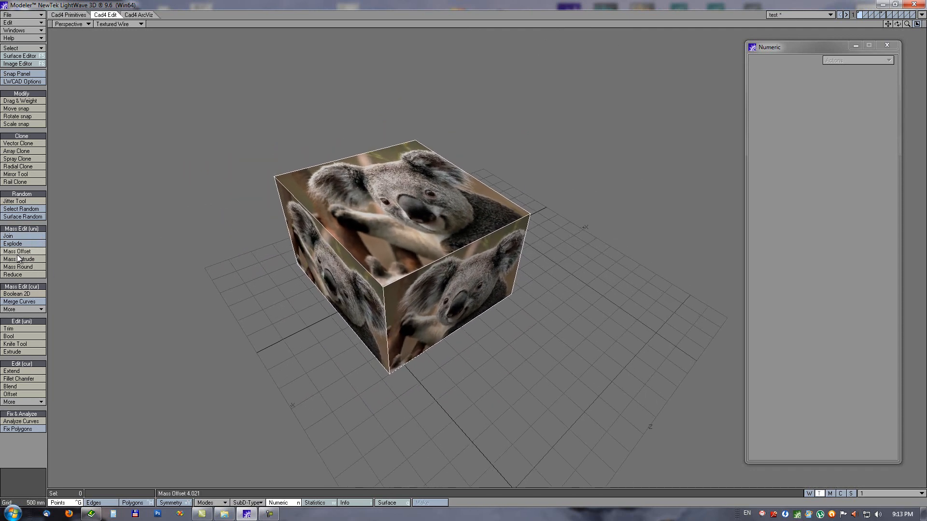
Subdivide the textured box with the Faceted method and merge its coplanar polygons with Reduce at a 0.57° angle threshold
key("shift+d")
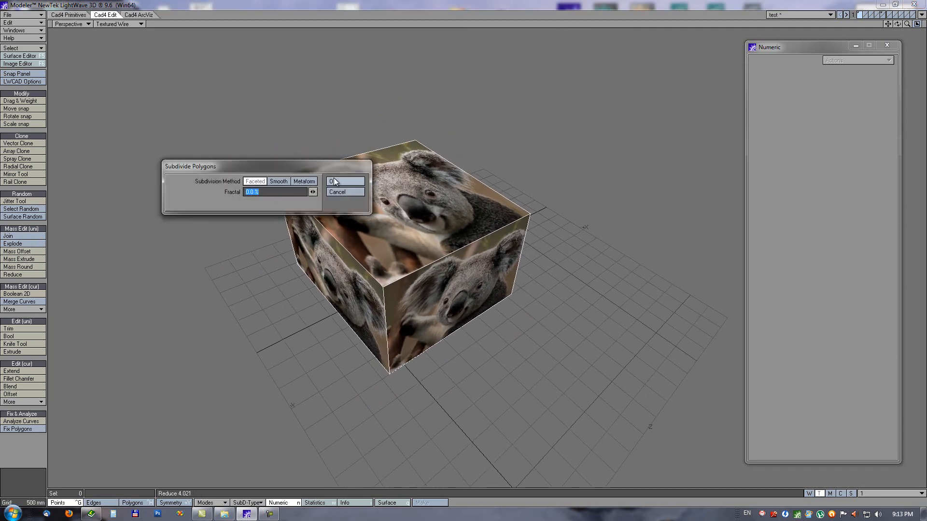
left_click(329, 181)
left_click_drag(328, 182, 382, 310, "alt")
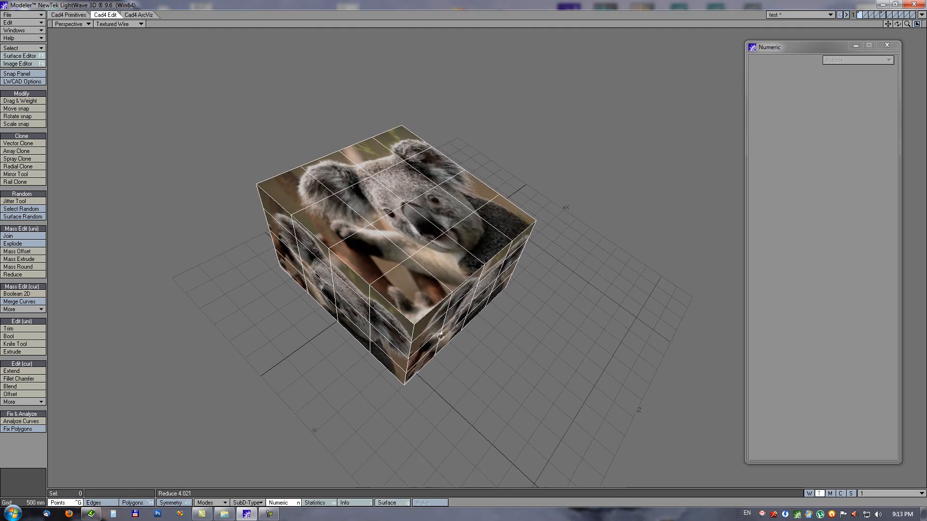
left_click(20, 275)
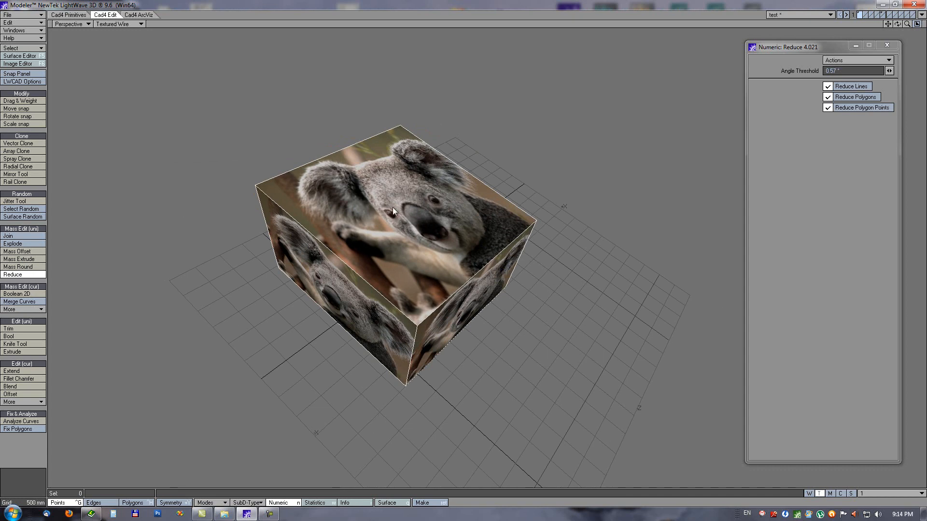
Finish Reduce, switch to polygon selection, and try Mass Offset on selected faces of the koala-textured box
mouse_move(383, 262)
left_mouse_down("alt")
mouse_move(499, 177)
mouse_move(381, 260)
left_mouse_up("alt")
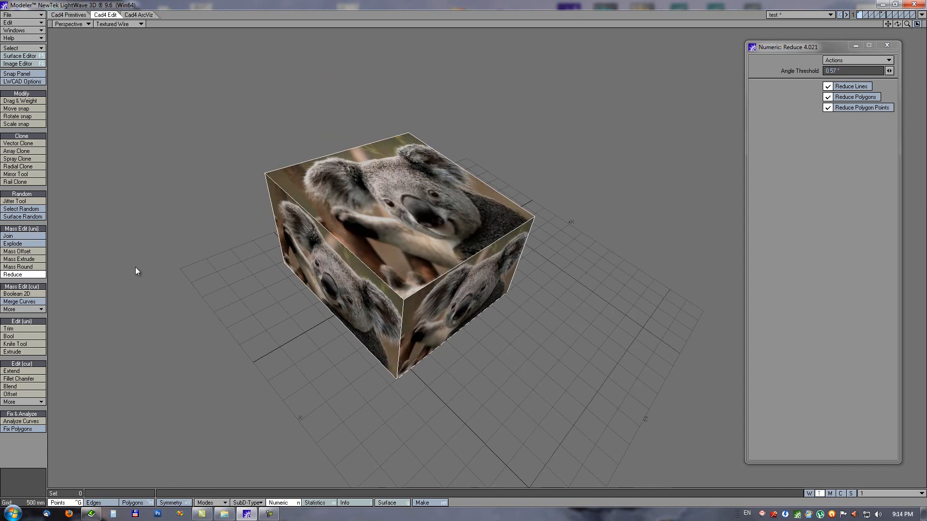
key("space")
left_click(31, 266)
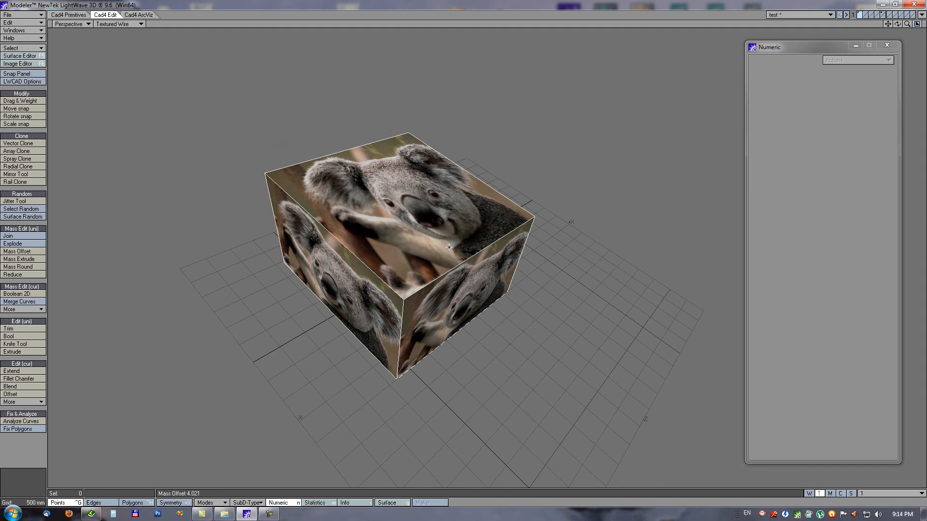
key("ctrl+h")
left_click(435, 230)
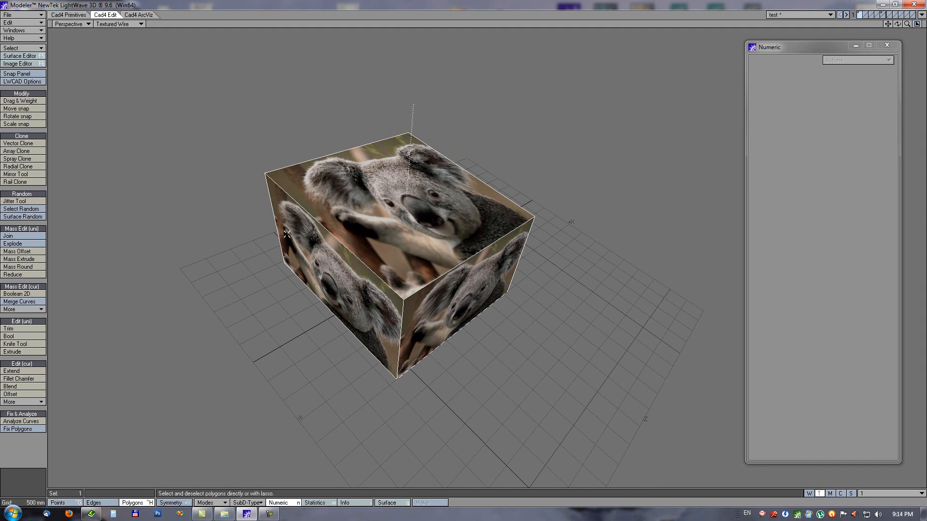
left_click(14, 251)
left_click(326, 231)
left_click(480, 253, "shift")
left_click_drag(298, 207, 401, 205)
Split the box's sides horizontally and select the two adjoining upper side polygons
left_click_drag(449, 292, 516, 314, "alt")
right_click(410, 218)
key("space")
left_click(396, 291)
left_click(464, 290)
Mass Extrude the two selected side polygons outward by 1.02 m with Auto Surface and Make UV Map enabled
left_click_drag(551, 216, 529, 204, "alt")
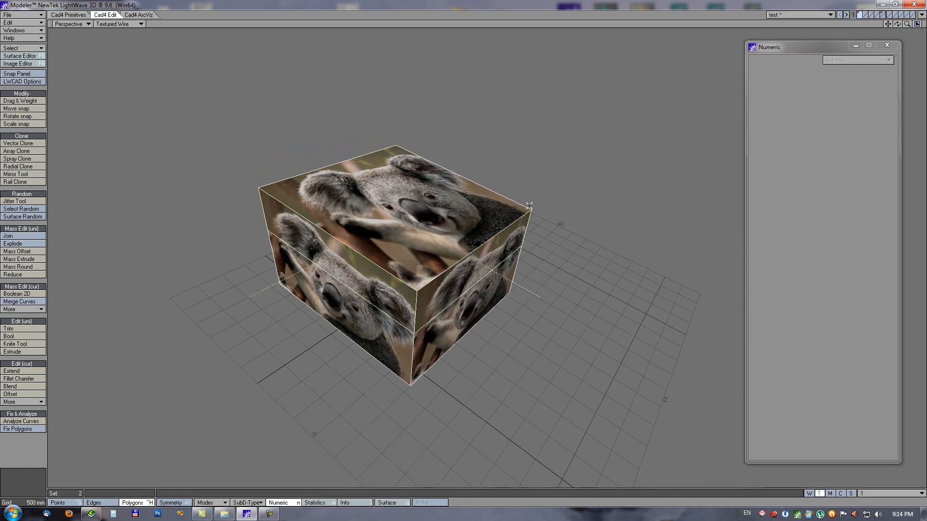
left_click_drag(459, 227, 459, 249, "ctrl+alt")
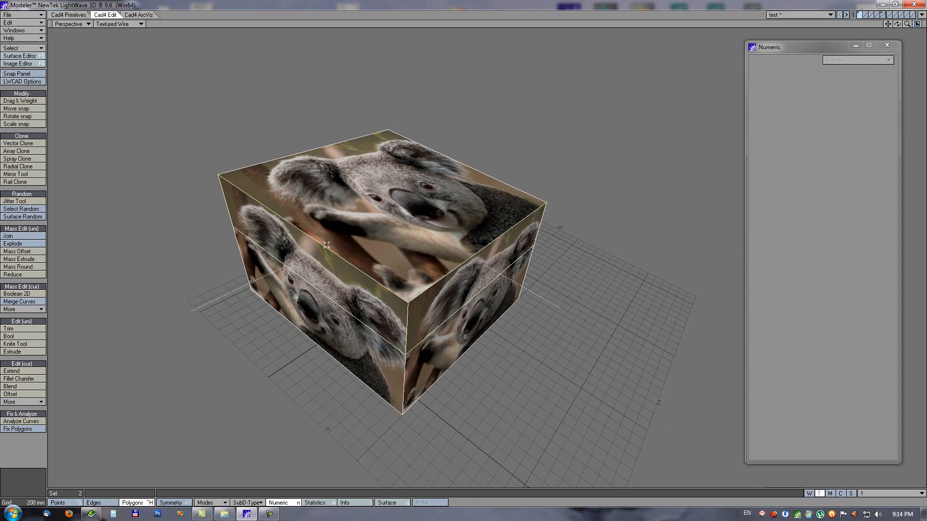
left_click(26, 258)
left_click_drag(352, 250, 441, 225)
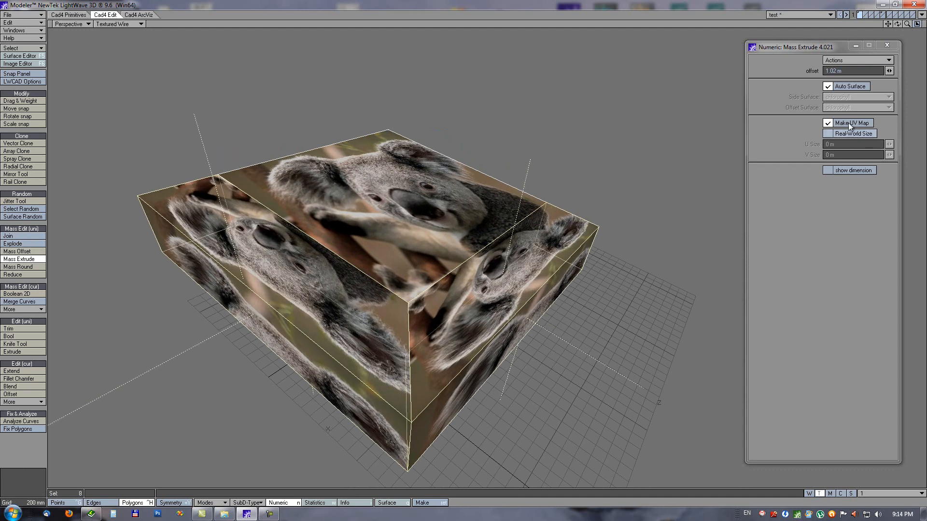
mouse_move(508, 304)
left_mouse_down("alt")
mouse_move(537, 252)
mouse_move(542, 117)
mouse_move(514, 305)
left_mouse_up("alt")
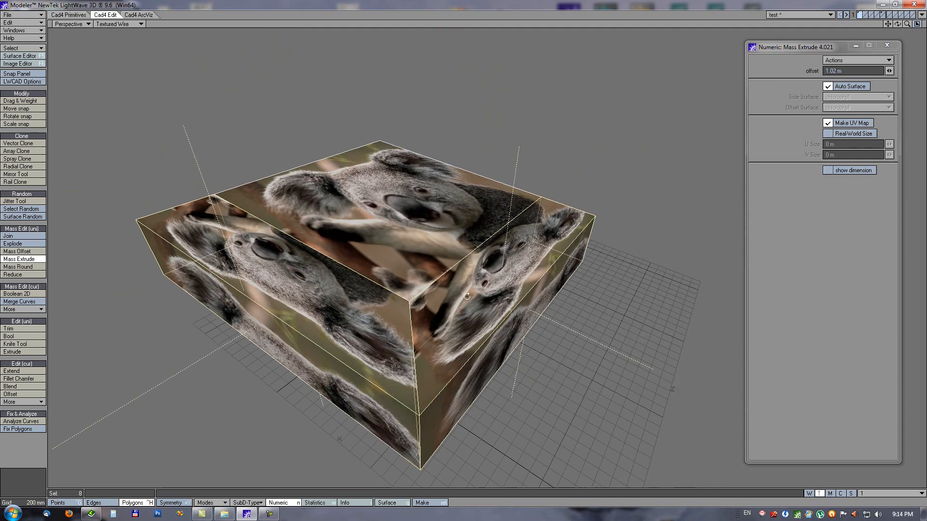
left_click_drag(542, 380, 579, 361, "alt")
Try metal as side surface and chlorophyll as offset surface, switch Auto Surface back on, and undo the mass extrusion
left_click(829, 87)
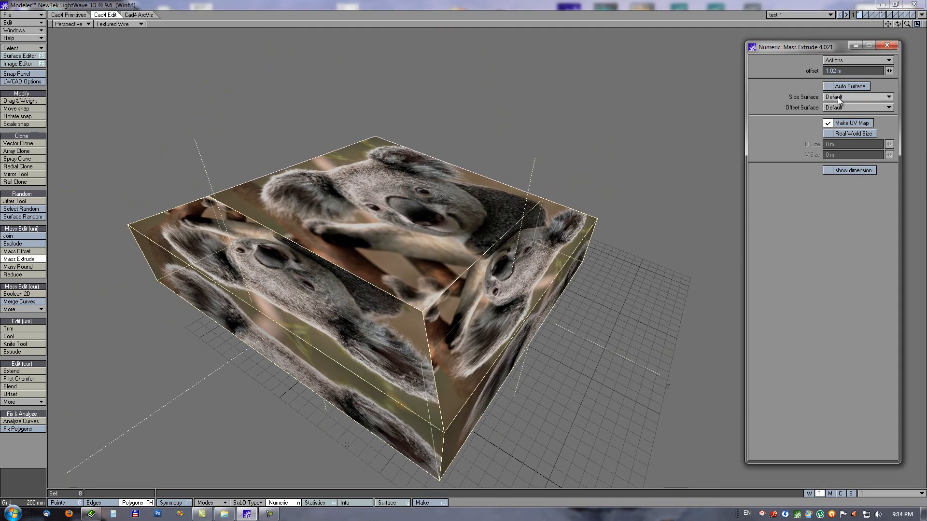
left_click(839, 99)
left_click(839, 121)
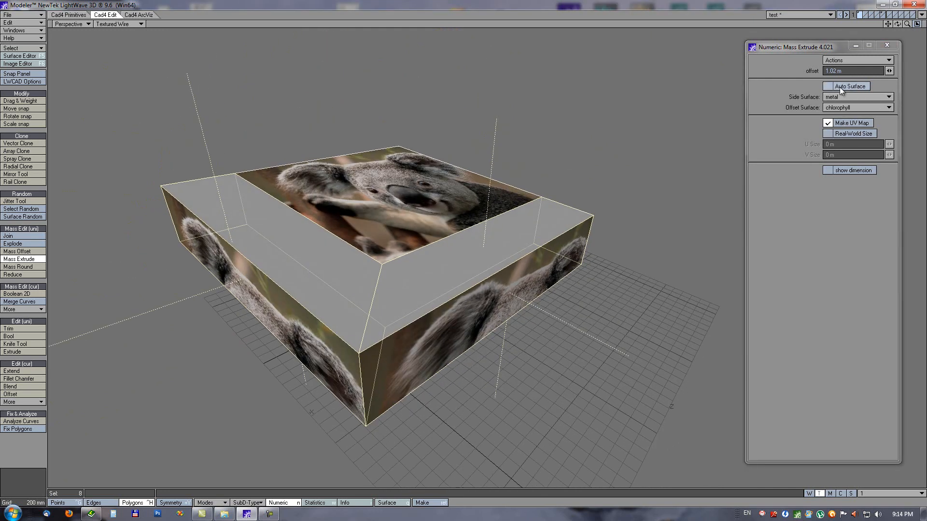
left_click(827, 86)
mouse_move(470, 365)
left_mouse_down("alt")
mouse_move(512, 253)
mouse_move(529, 246)
mouse_move(471, 311)
mouse_move(469, 355)
left_mouse_up("alt")
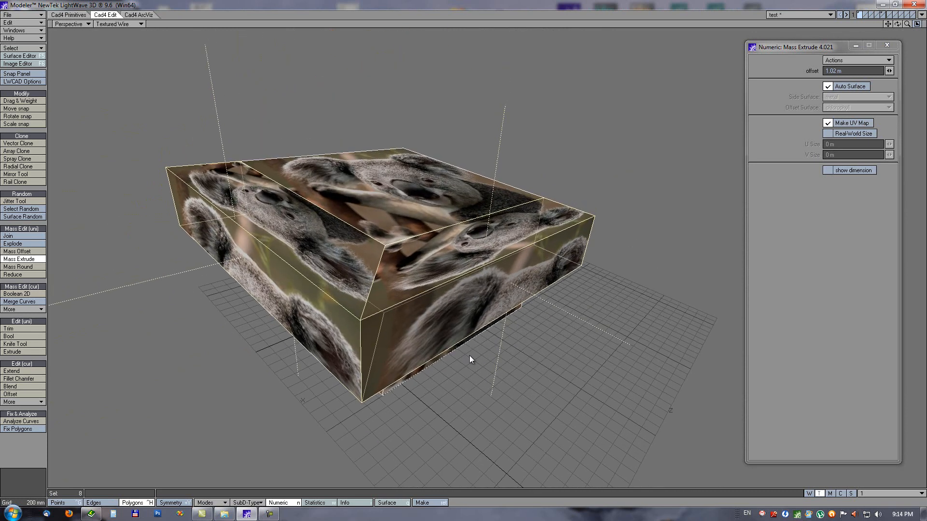
key("ctrl+z")
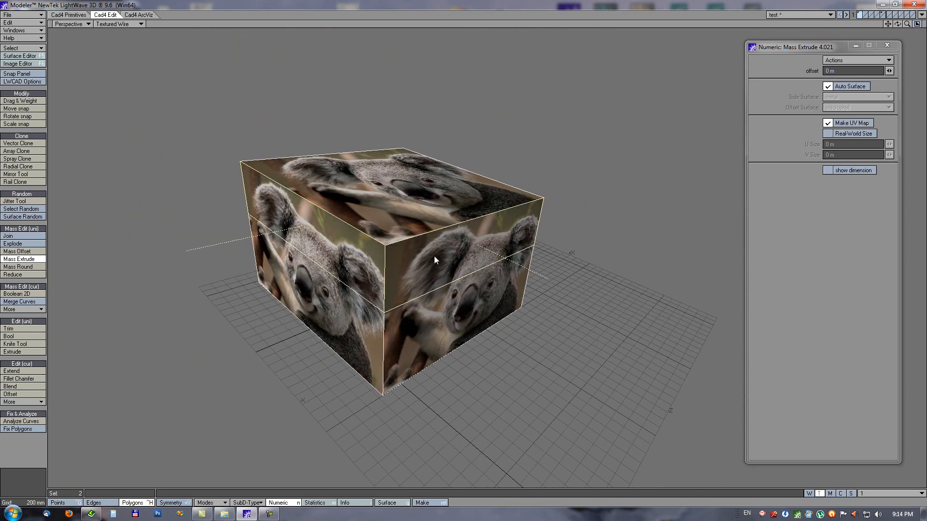
Try Smooth Shift on the two selected side polygons with a 1.08 m offset, inspect the corner, and undo it
key("f")
left_click_drag(436, 255, 576, 250)
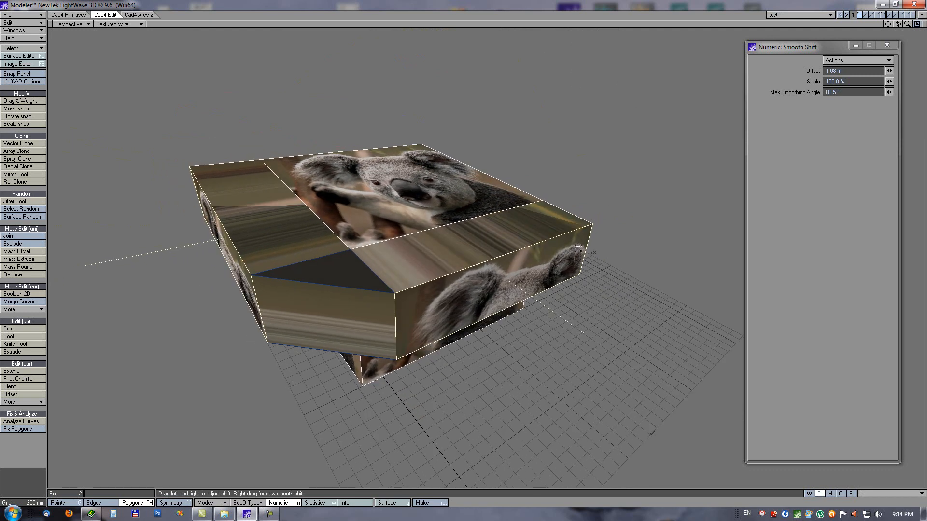
left_click_drag(439, 304, 547, 226, "alt")
left_click_drag(447, 324, 549, 234, "alt")
left_click_drag(467, 141, 441, 201, "alt")
key("ctrl+z")
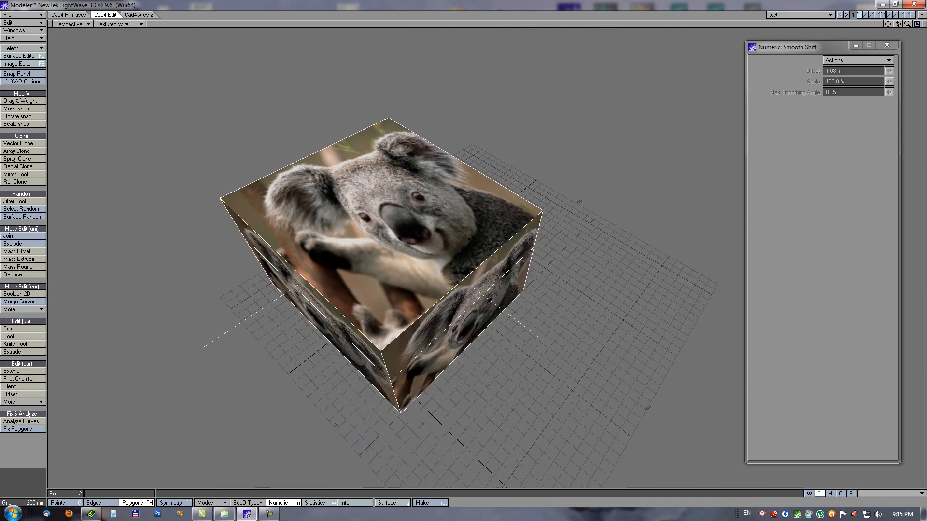
Try Bevel on the two selected side polygons with a 1.02 m shift and undo it
key("b")
left_click_drag(471, 242, 462, 238)
key("ctrl+z")
left_click_drag(431, 267, 472, 265, "ctrl")
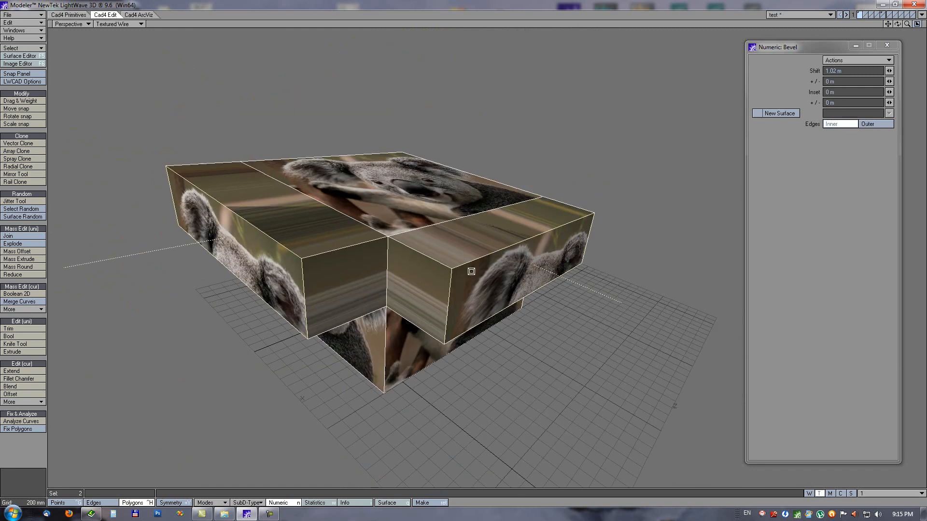
key("ctrl+z")
Mass Extrude the two selected side polygons by 860 mm with Auto Surface and UV mapping, and finish the tool
left_click(18, 259)
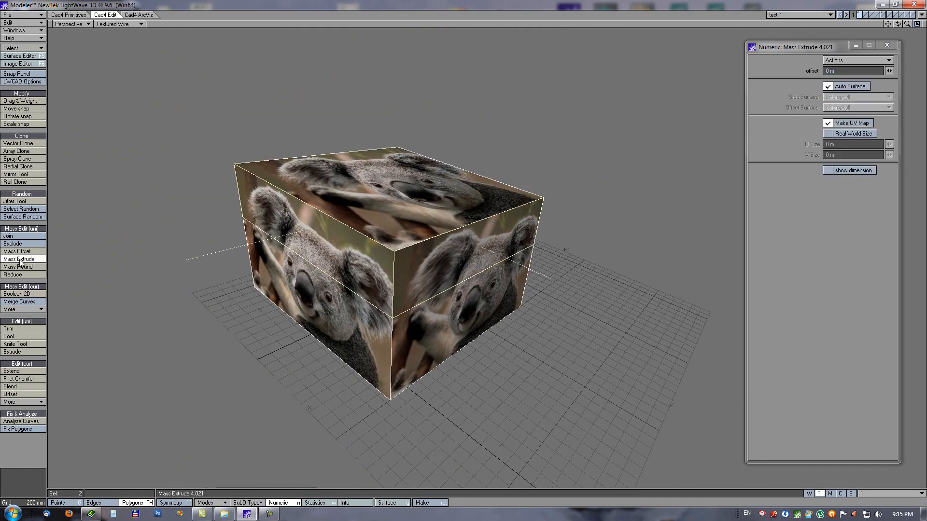
left_click_drag(548, 213, 531, 208, "alt")
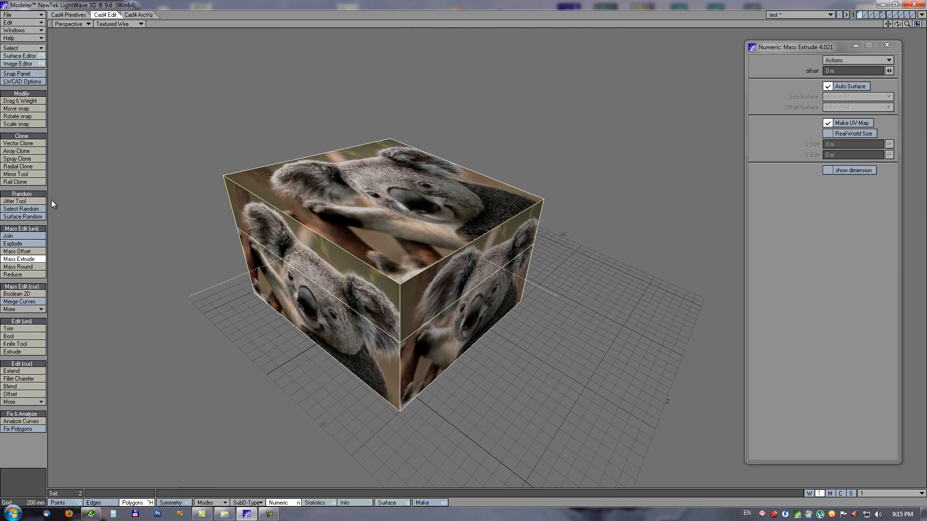
left_click_drag(470, 216, 429, 215)
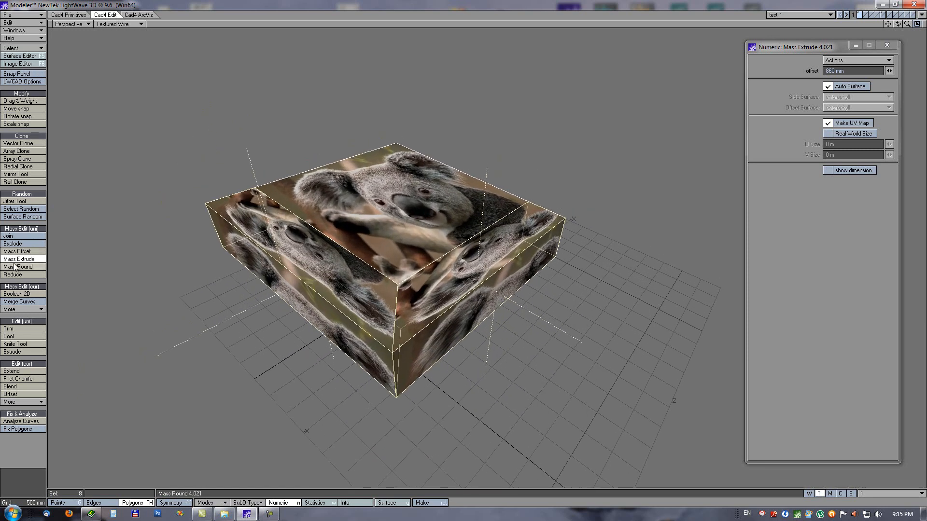
key("space")
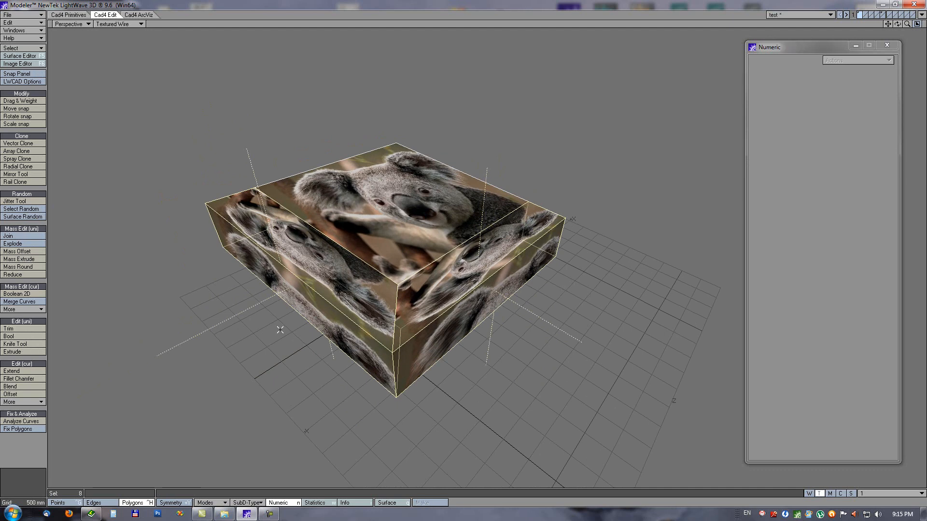
Delete the box in the four-viewport layout and draw two separate converging lines in the Top view, the second about 2.63 m long
key("0")
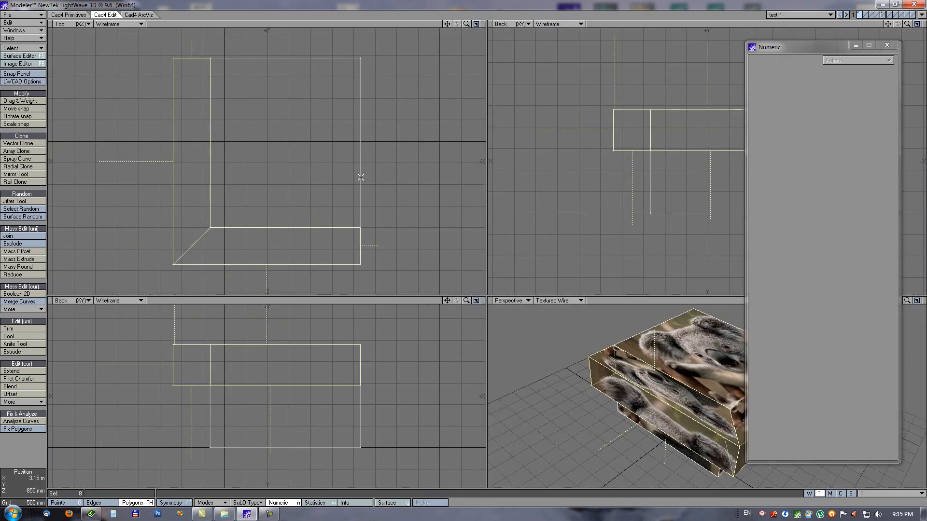
key("Delete")
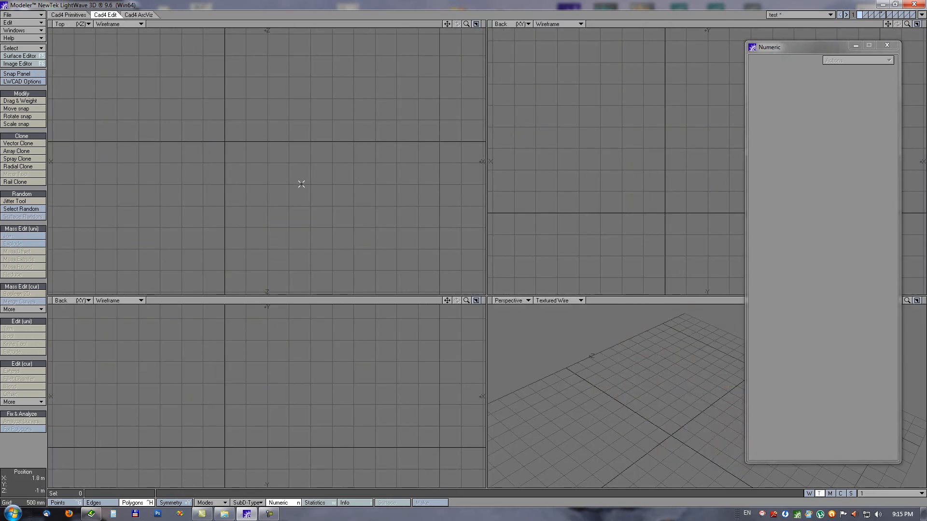
left_click(65, 14)
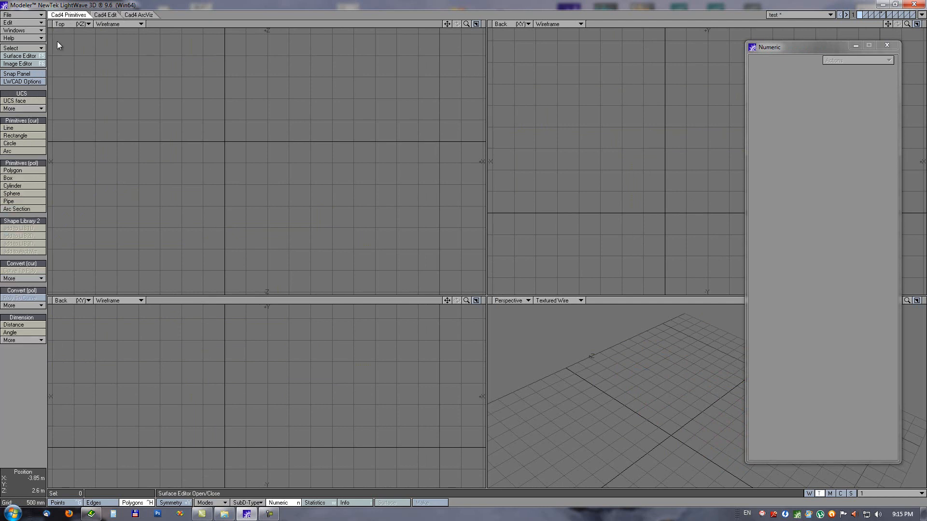
left_click(16, 129)
left_click(155, 202)
left_click(216, 133)
right_click(227, 145)
left_click(403, 240)
left_click(332, 153)
right_click(333, 154)
Join the two lines with an 800 mm radius fillet, try Chamfer mode, return to Fillet mode, and finish
left_click(105, 15)
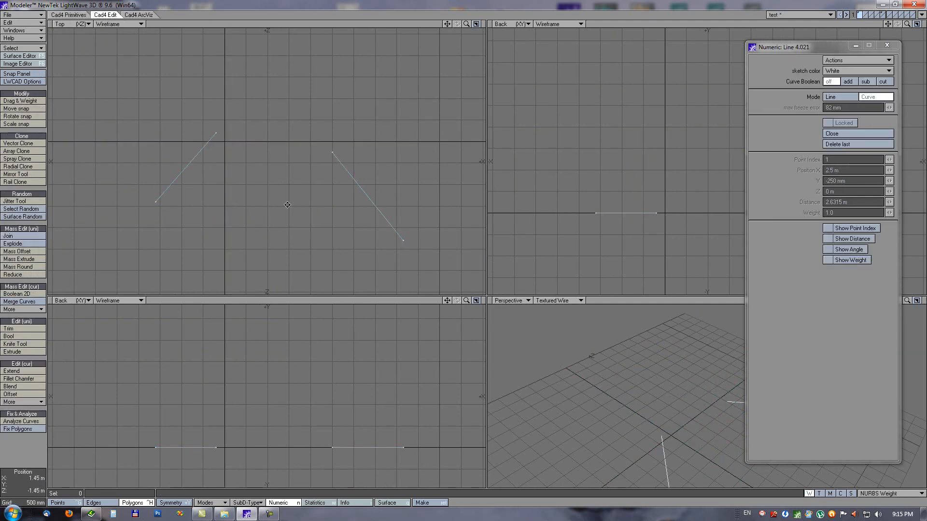
left_click(20, 379)
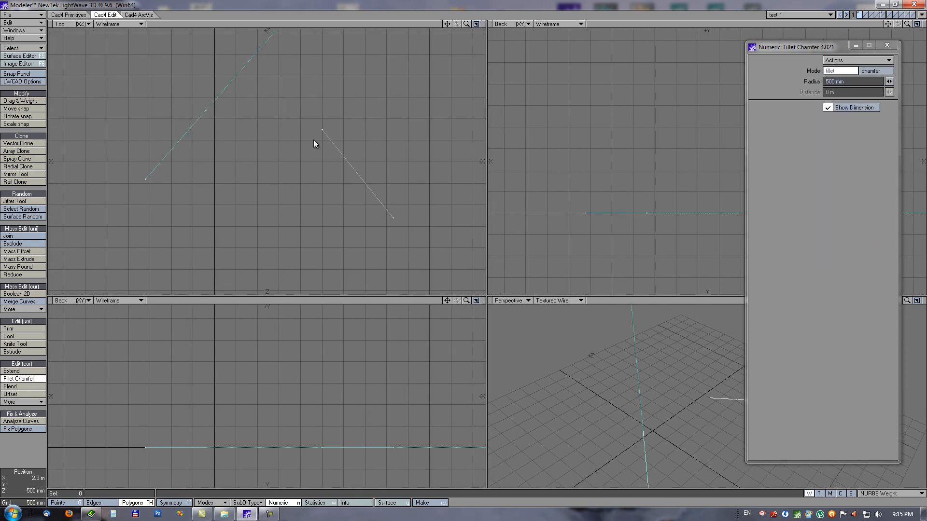
left_click(330, 141)
mouse_move(259, 51)
left_mouse_down()
mouse_move(311, 37)
mouse_move(271, 44)
left_mouse_up()
left_click(874, 71)
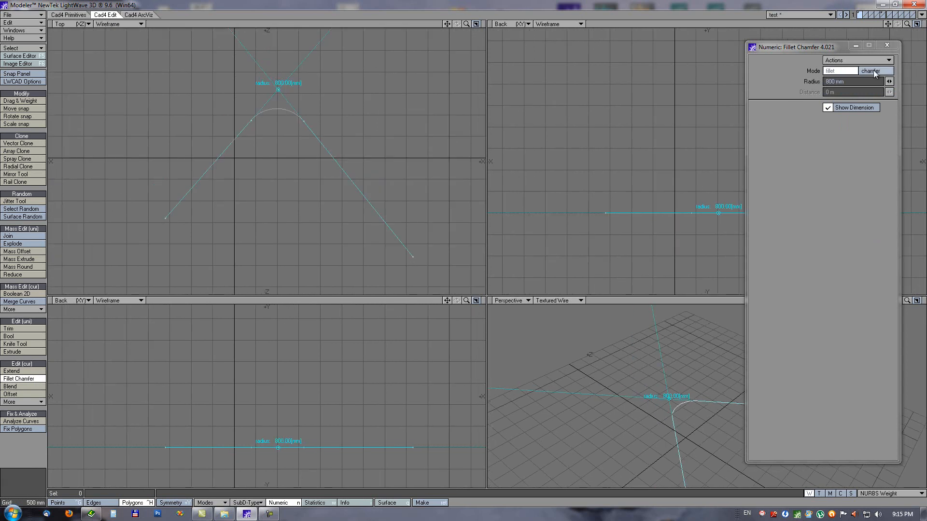
left_click(839, 71)
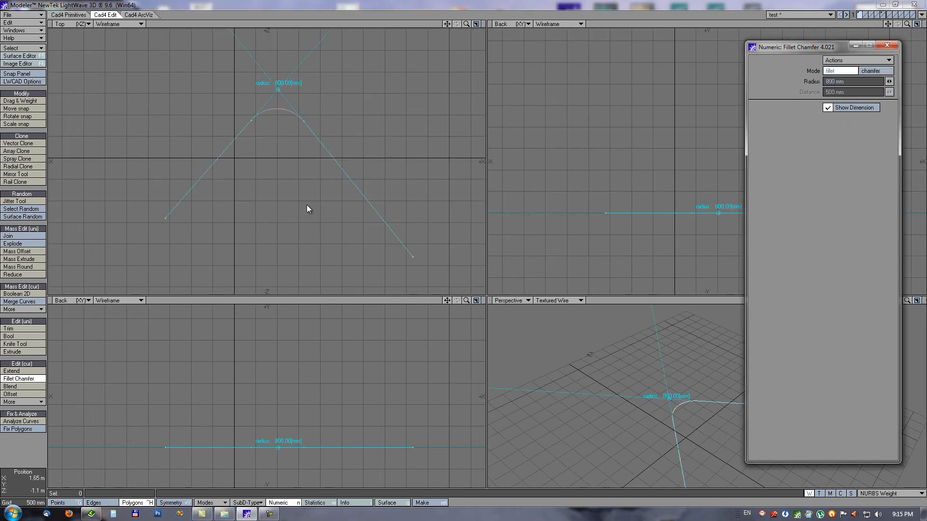
key("space")
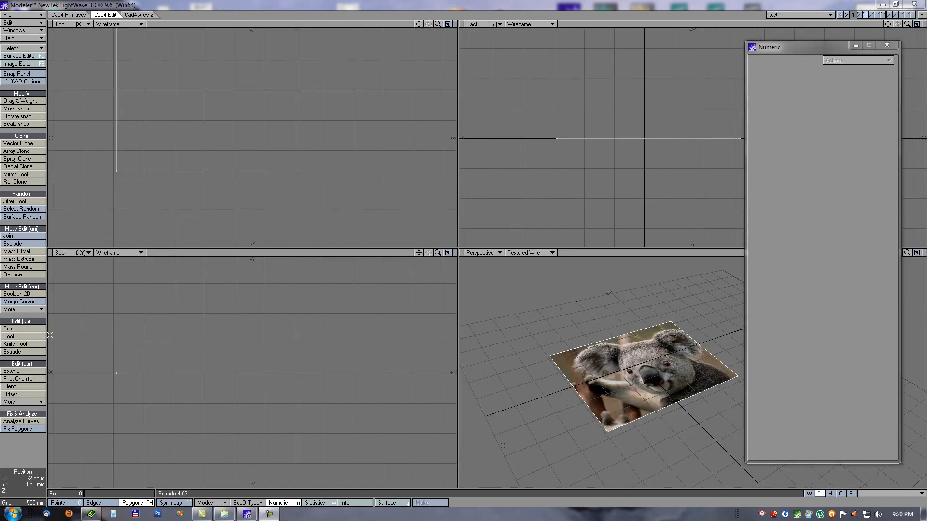
Extrude the flat koala-textured rectangle upward by 1.55 m with Make UV Map enabled and enlarge the perspective view
left_click(10, 352)
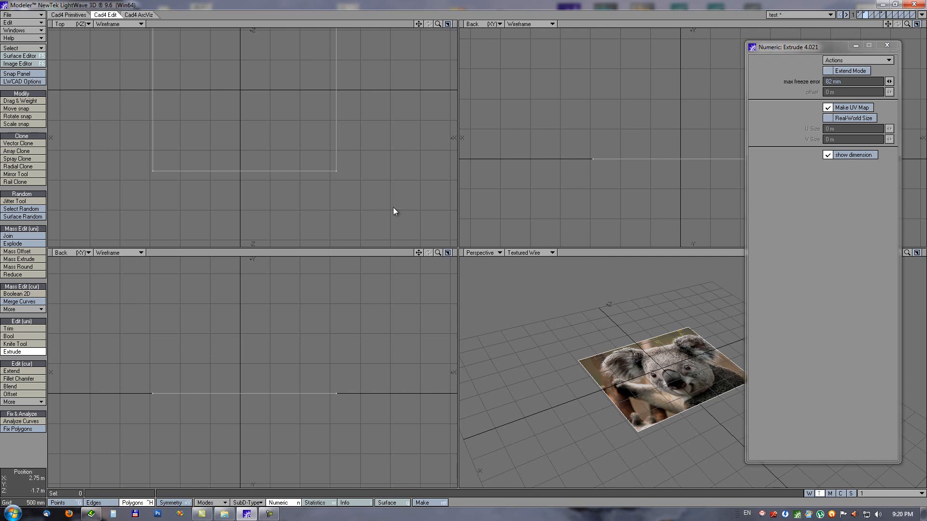
left_click_drag(284, 390, 290, 306)
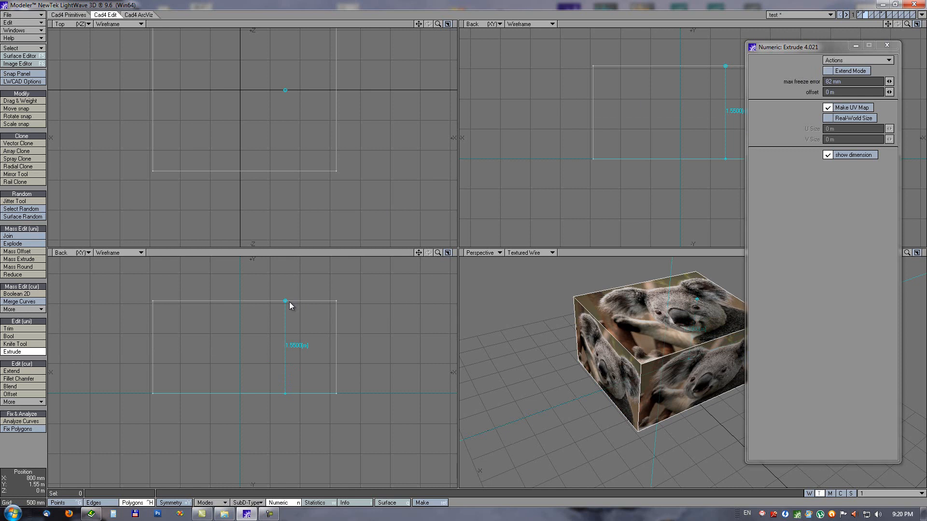
left_click(916, 253)
scroll(592, 198, "down", 5)
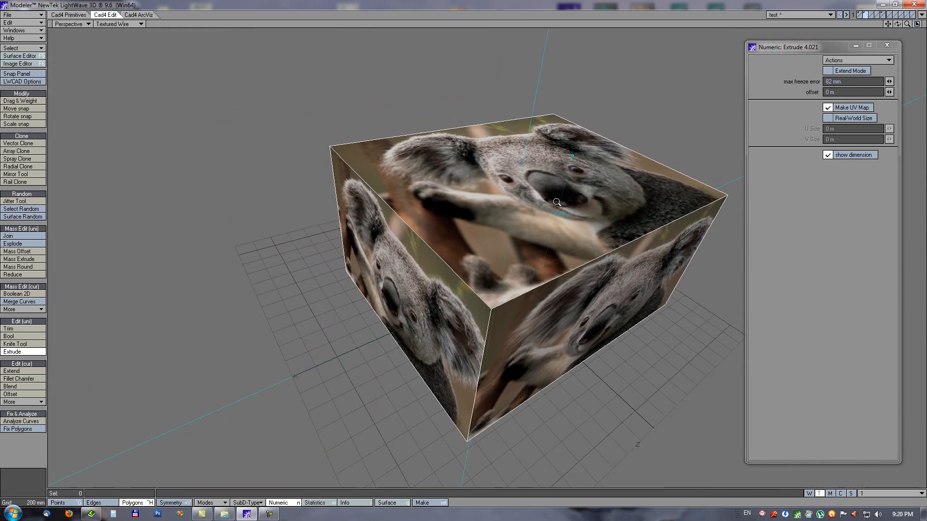
left_click_drag(575, 192, 474, 229, "alt")
Turn on Real-World Size for the extrusion's UV map and set U Size to 1.78 m and V Size to 944 mm
left_click(828, 118)
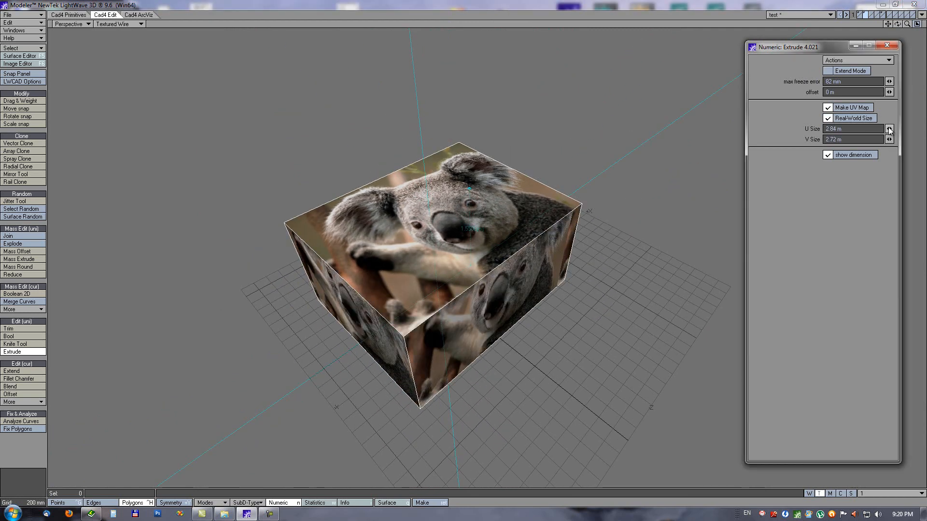
left_click_drag(889, 129, 898, 133)
left_click_drag(462, 216, 310, 205, "alt")
left_click_drag(889, 139, 76, 203)
left_click_drag(513, 221, 525, 194, "alt")
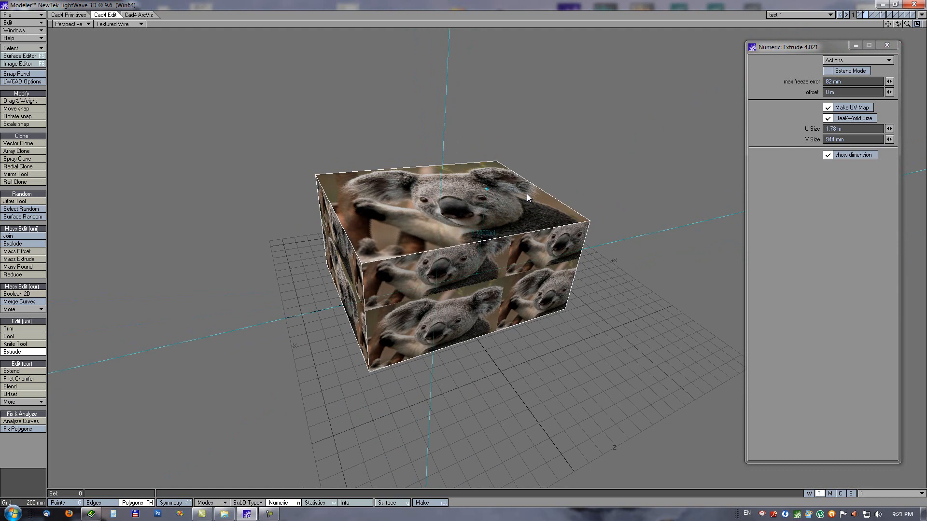
left_click_drag(480, 200, 462, 125, "alt")
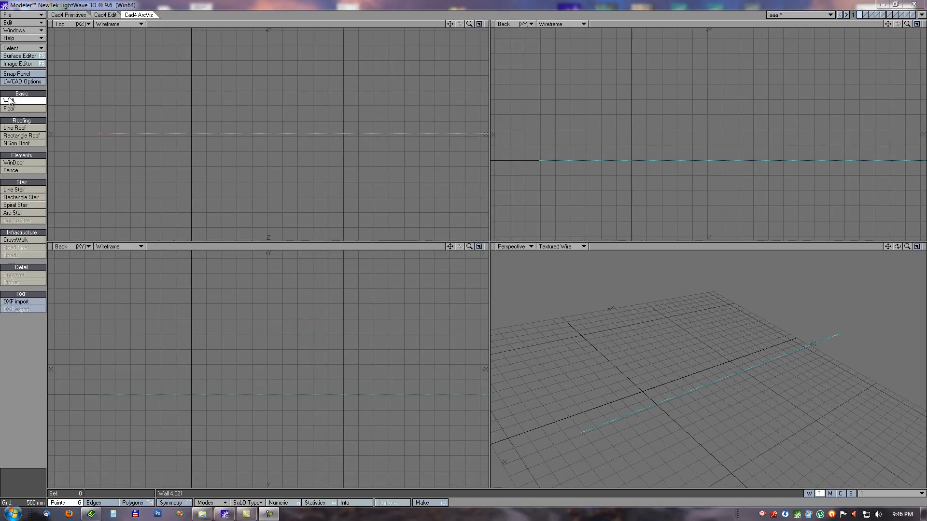
Draw a stone-textured wall in the Top view along the corners of an L-shaped room outline
left_click(10, 101)
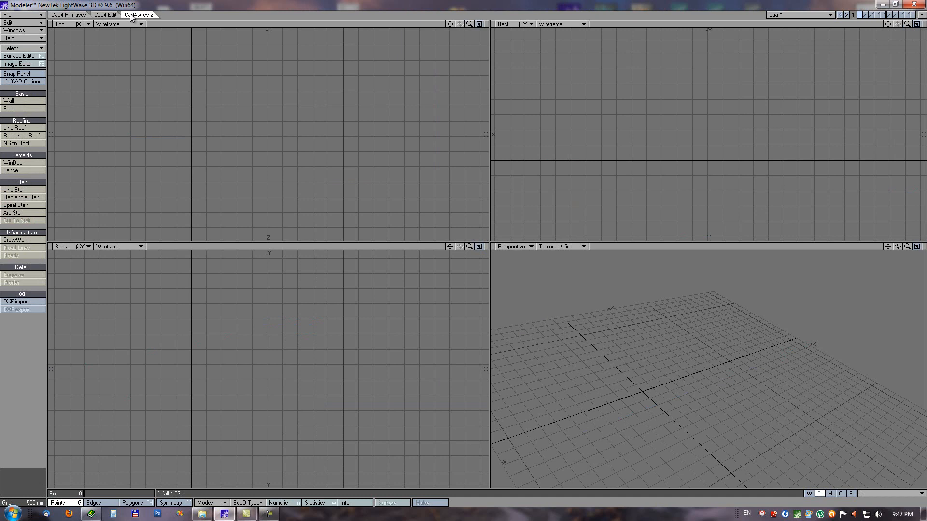
left_click(23, 101)
key("g")
left_click(169, 186)
left_click(367, 157)
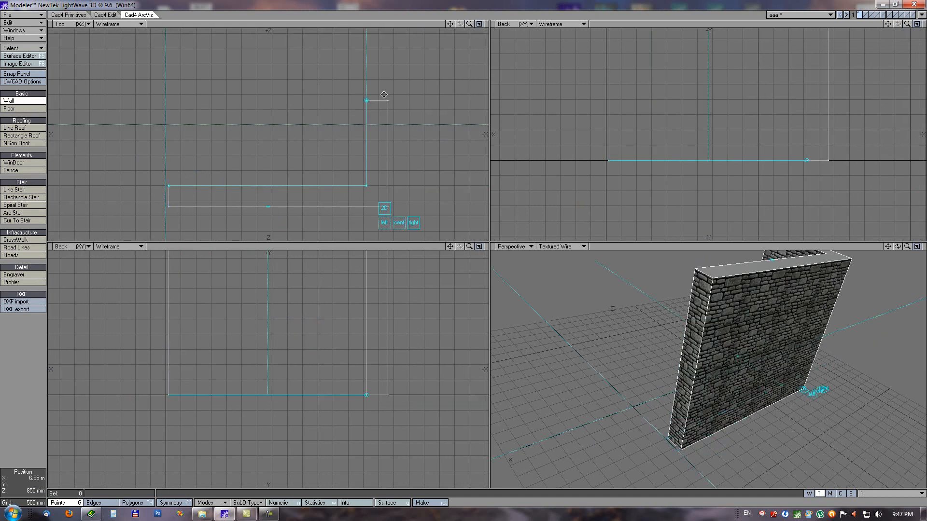
key("g")
left_click(377, 28)
left_click_drag(377, 28, 628, 25, "alt")
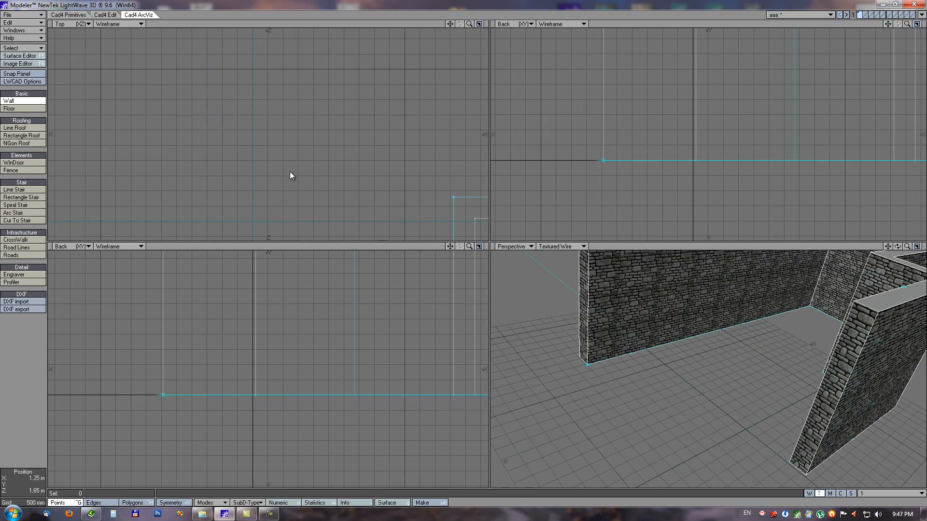
Close the wall into a loop, move the slanted side's far corner so that side runs straight, and finish
key("a")
left_click(184, 199)
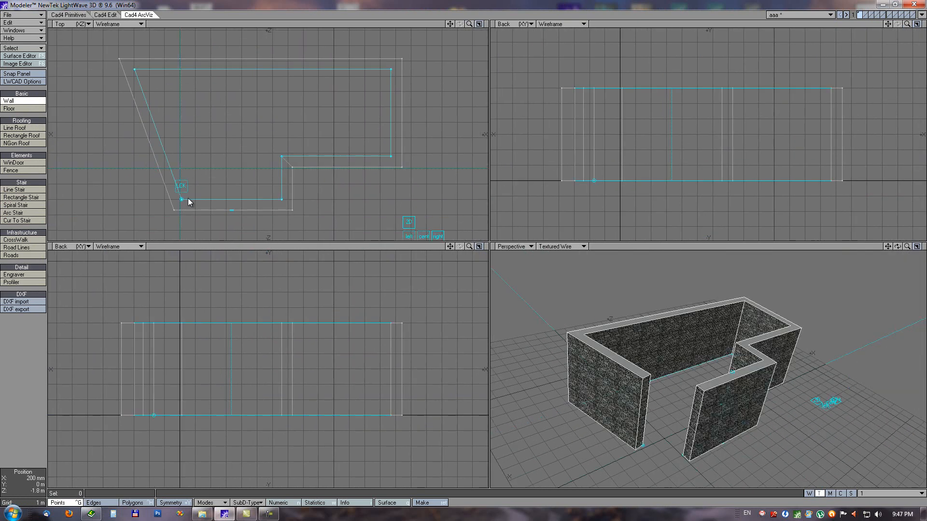
left_click(134, 71)
key("space")
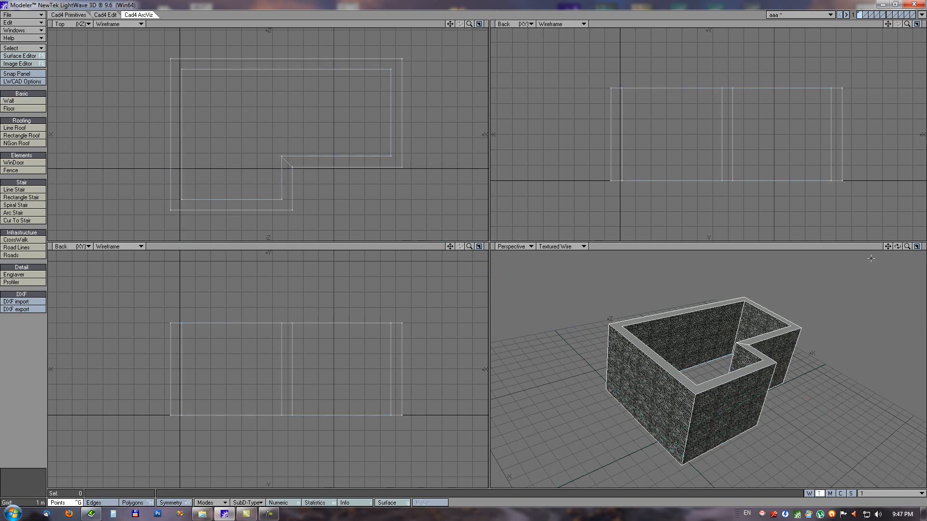
Examine the closed stone wall from several angles in an enlarged perspective view
left_click(917, 248)
scroll(621, 320, "up", 3)
left_click_drag(622, 320, 581, 253, "alt")
left_click_drag(422, 281, 471, 303, "alt")
scroll(540, 289, "down", 3)
left_click_drag(484, 230, 517, 225, "alt")
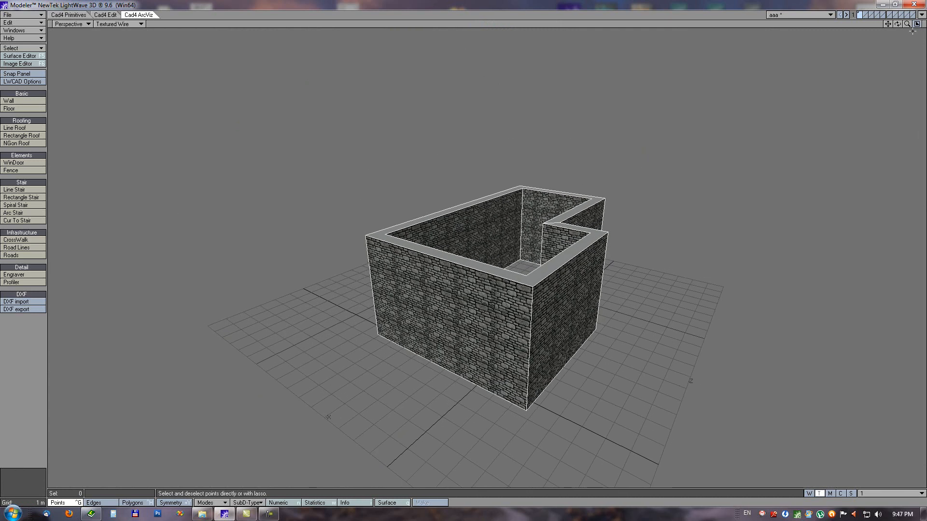
Generate 3D ceiling slabs with the Floor tool from the walls in the background layer, setting the count to 4
left_click(866, 14)
left_click(860, 17)
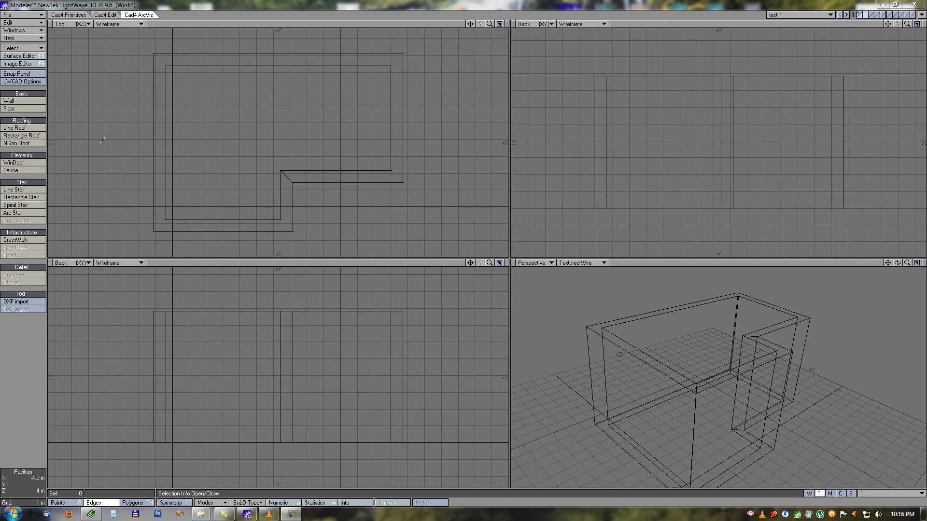
left_click(8, 110)
left_click(287, 137)
mouse_move(736, 403)
left_mouse_down("alt")
mouse_move(729, 325)
mouse_move(737, 390)
left_mouse_up("alt")
key("n")
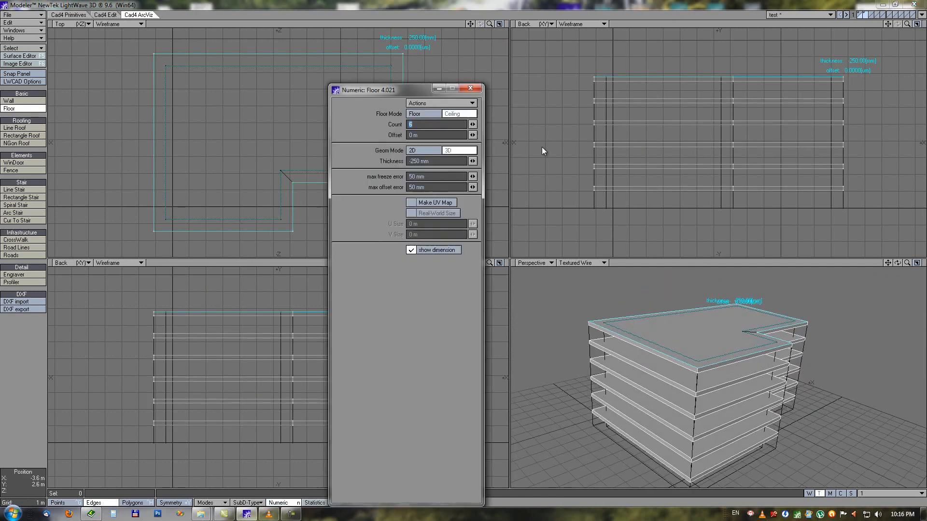
mouse_move(473, 124)
left_mouse_down()
mouse_move(457, 124)
mouse_move(471, 124)
left_mouse_up()
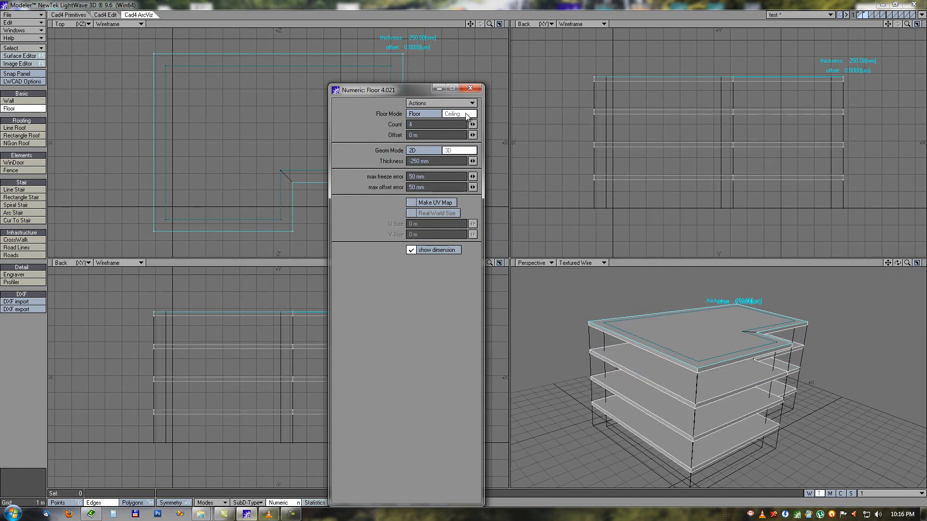
left_click(471, 89)
scroll(439, 195, "down", 3)
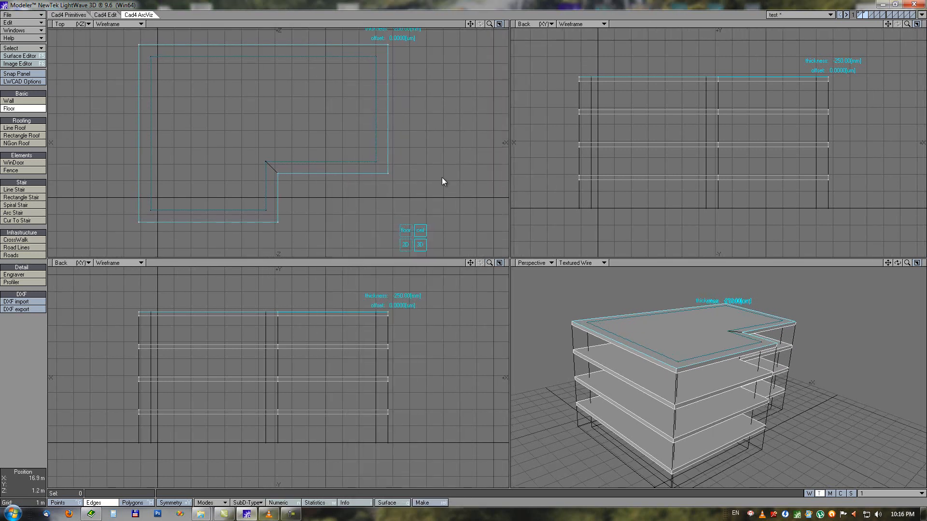
Try 2D geometry and Floor mode on the slabs, returning to 3D geometry and Ceiling mode
left_click_drag(428, 191, 405, 190, "alt")
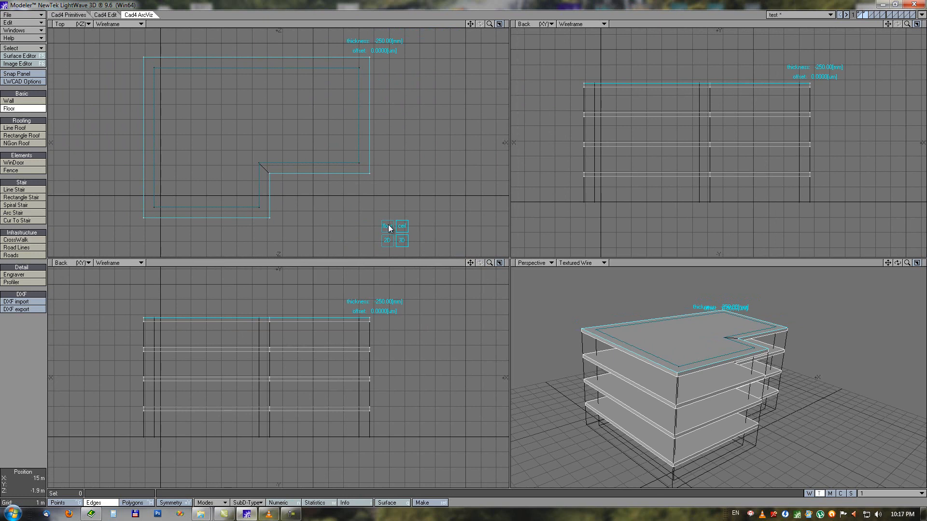
left_click(386, 242)
left_click_drag(697, 332, 619, 326, "alt")
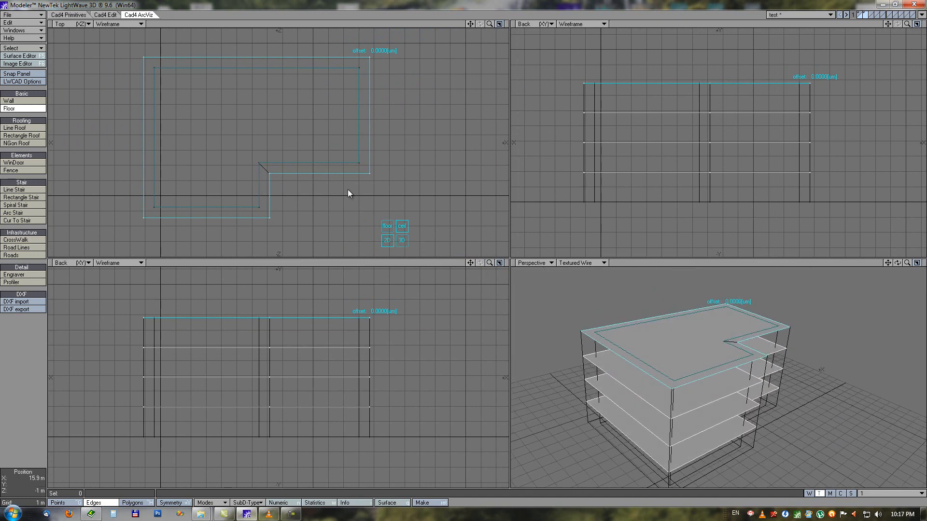
left_click(401, 240)
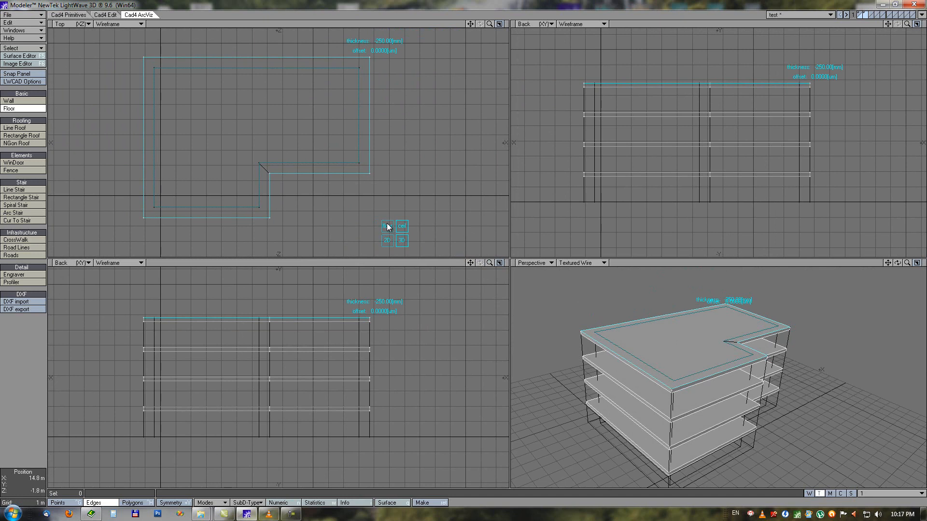
left_click(387, 226)
left_click(403, 226)
left_click_drag(316, 107, 334, 111, "alt")
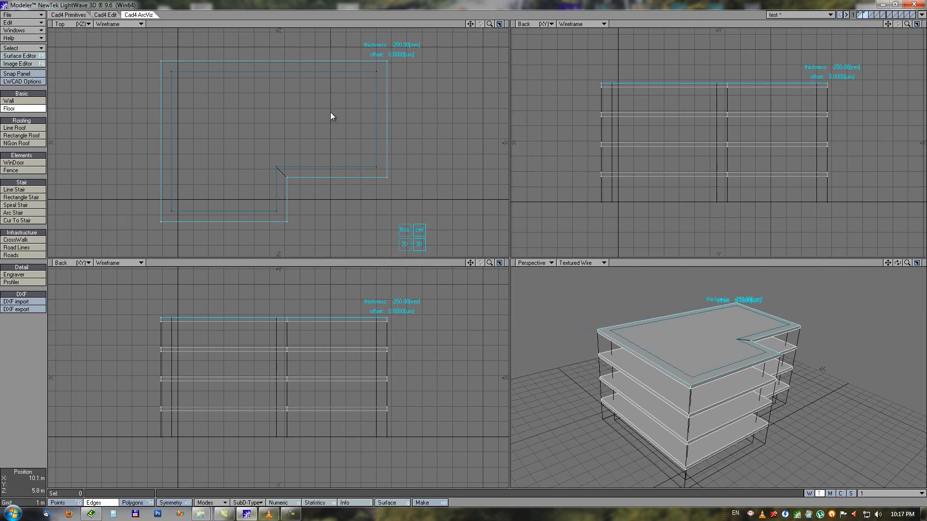
right_click_drag(329, 127, 283, 129)
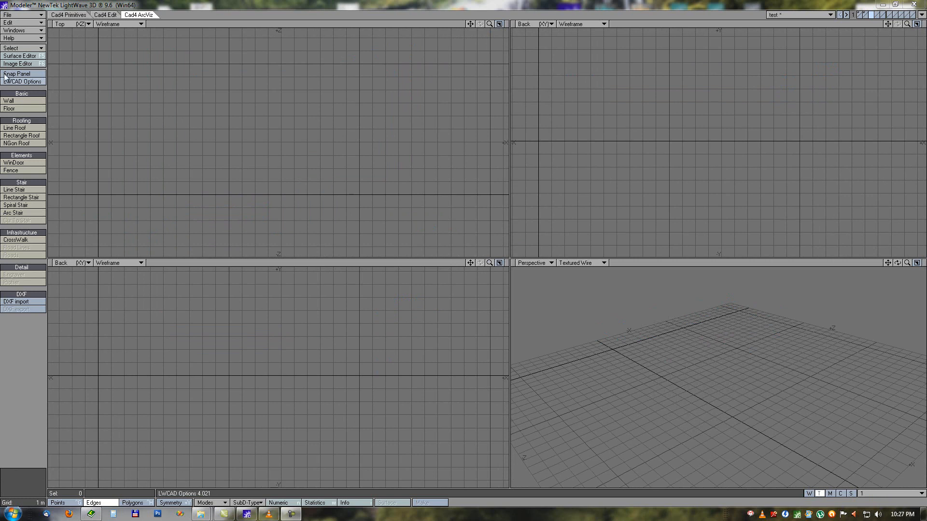
Draw a shingled rectangle roof in the Top view of the empty layer, about 7.36 m wide and 9.2 m high
left_click_drag(757, 404, 750, 380, "alt")
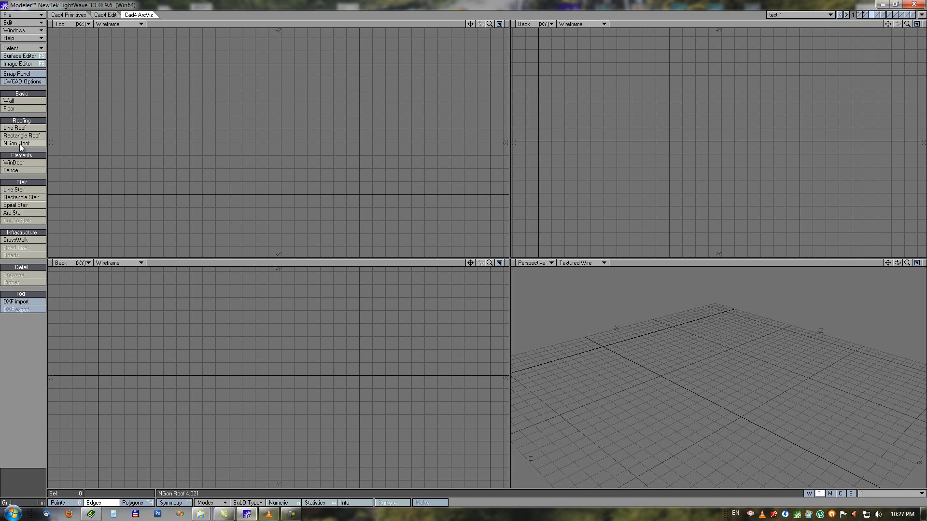
left_click(24, 137)
mouse_move(187, 106)
left_mouse_down()
mouse_move(261, 172)
mouse_move(250, 218)
left_mouse_up()
left_click_drag(235, 154, 250, 130, "alt")
scroll(297, 121, "down", 1)
key("n")
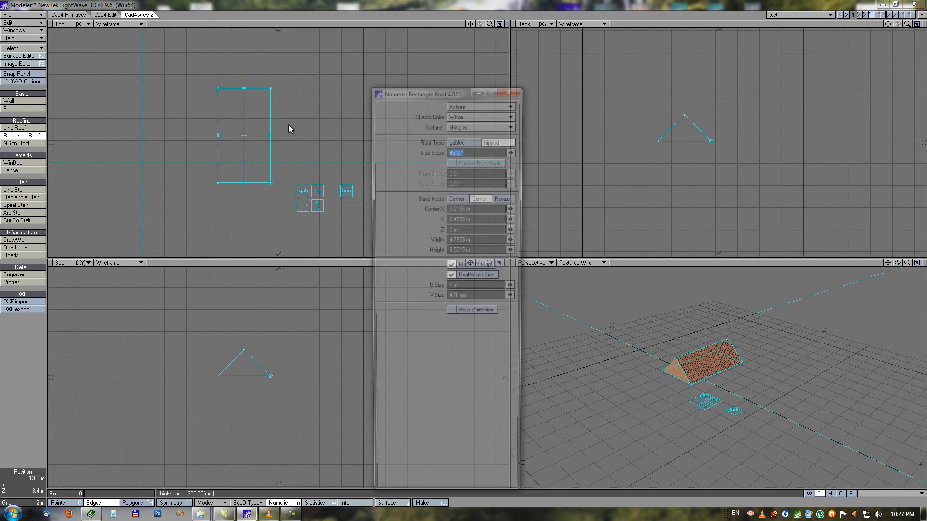
left_click_drag(490, 85, 524, 66)
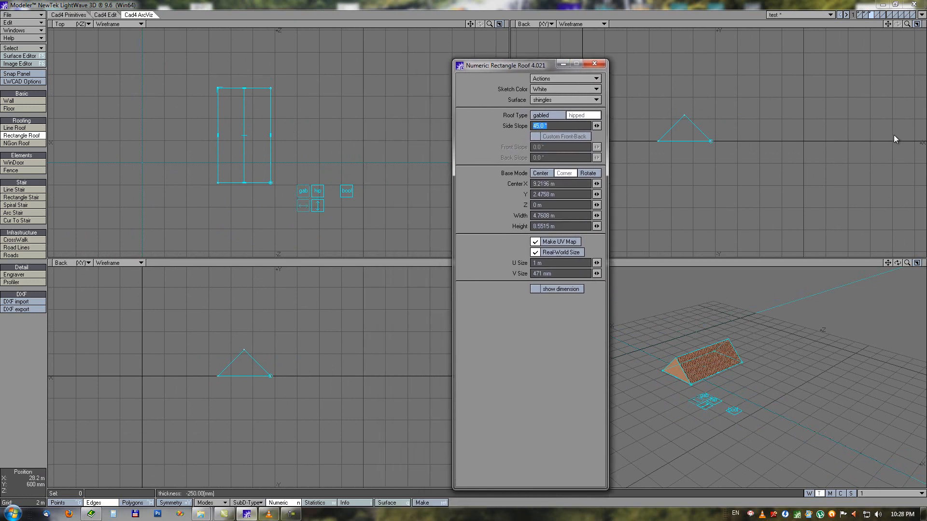
left_click_drag(364, 125, 335, 125, "alt")
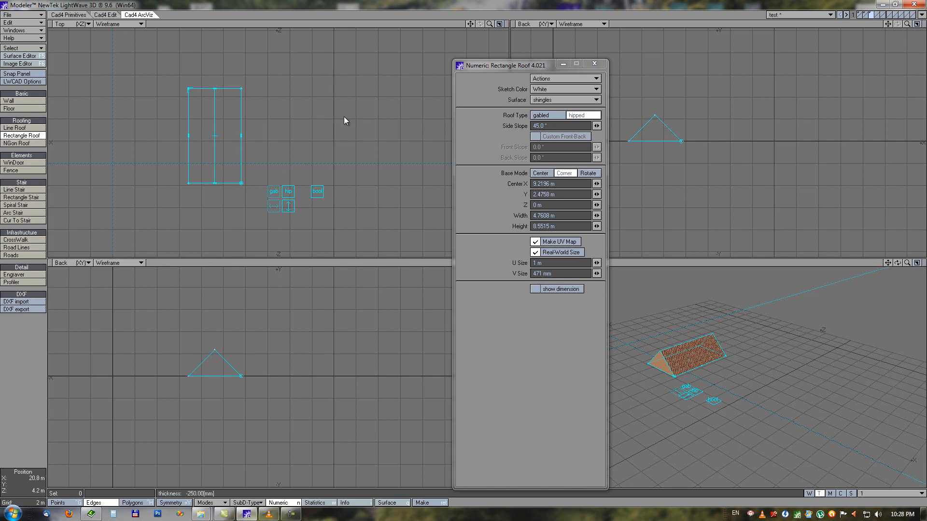
left_click_drag(241, 89, 270, 82)
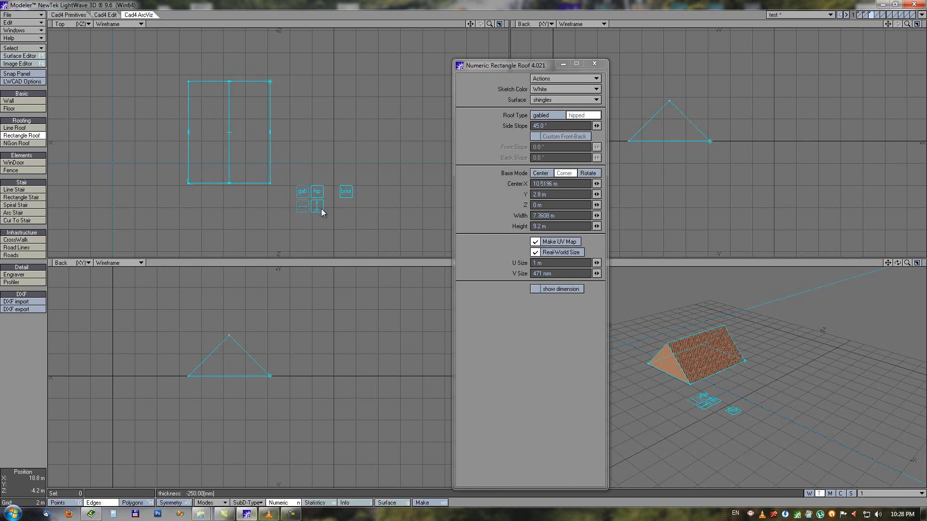
Try both ridge directions and the gabled and hipped types on the roof, returning to the lengthwise ridge and hipped type
left_click(301, 206)
left_click(317, 206)
left_click(302, 207)
left_click(316, 206)
left_click(300, 193)
left_click(318, 193)
Lengthen the main roof and join a crosswise-ridged roof to its side, about 9.88 m wide and 5.37 m high
left_click_drag(237, 190, 229, 234)
left_click_drag(191, 109, 300, 154)
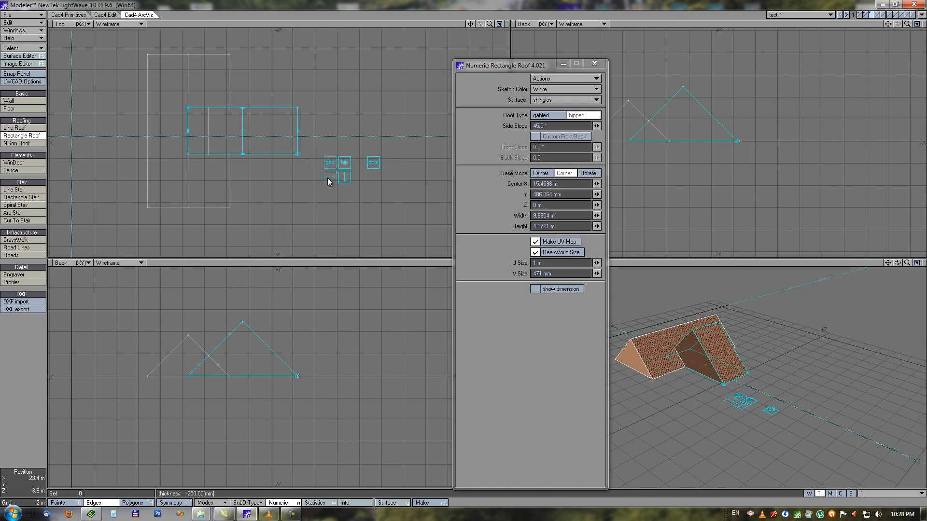
left_click(327, 178)
left_click_drag(244, 155, 238, 166)
right_click(238, 165)
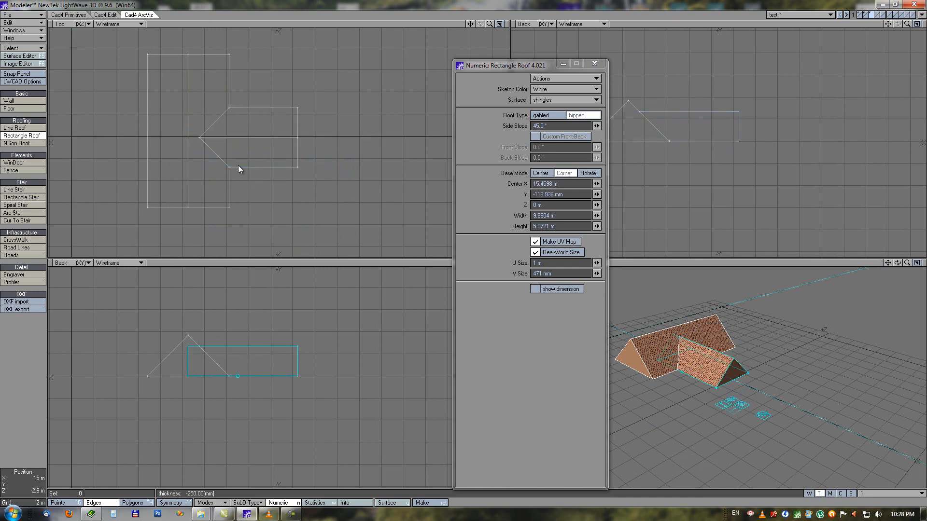
Join a third rectangle roof to the opposite side of the main roof and inspect the merged result from below and above
left_click_drag(144, 162, 229, 149, "alt")
left_click_drag(163, 63, 273, 129)
right_click(334, 169)
left_click_drag(708, 400, 754, 375, "alt")
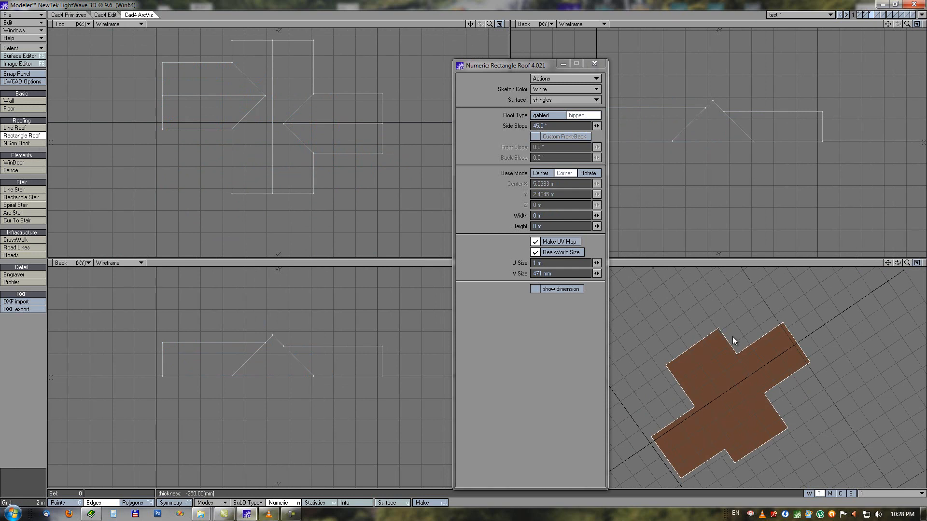
left_click_drag(736, 378, 757, 386, "ctrl+alt")
left_click_drag(741, 425, 738, 406, "alt+shift")
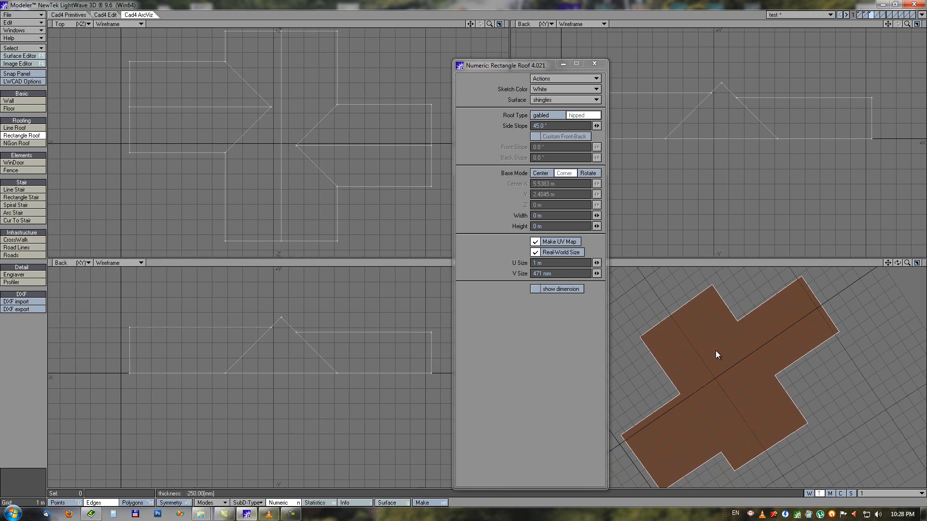
left_click_drag(746, 295, 721, 405, "alt")
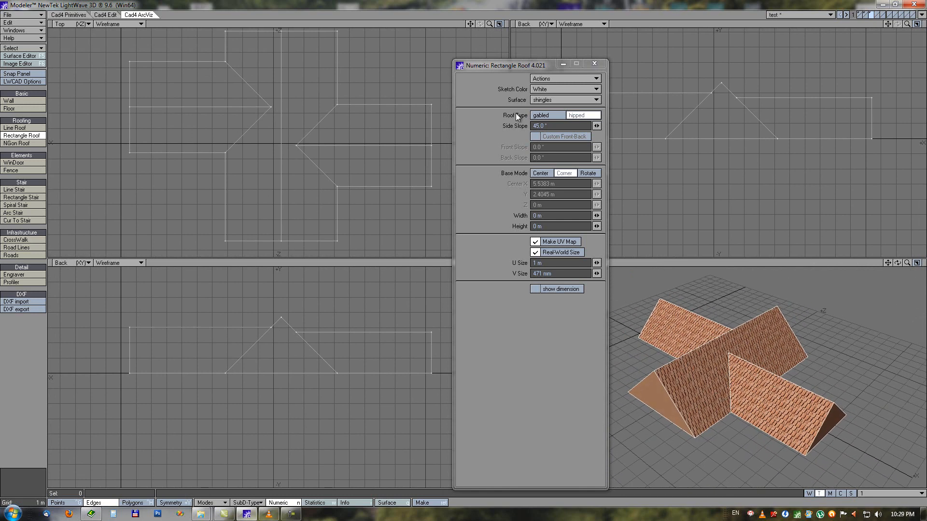
Draw an NGon roof of about 3.68 m radius centred on the main roof's end, with an edge count of 20
left_click(19, 143)
left_click_drag(308, 106, 263, 199, "alt")
left_click_drag(238, 125, 291, 129)
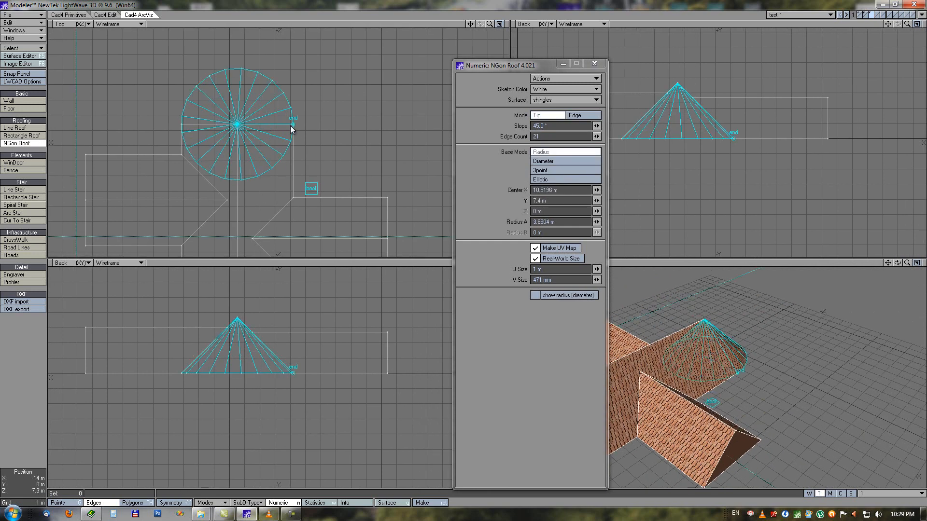
left_click(544, 135)
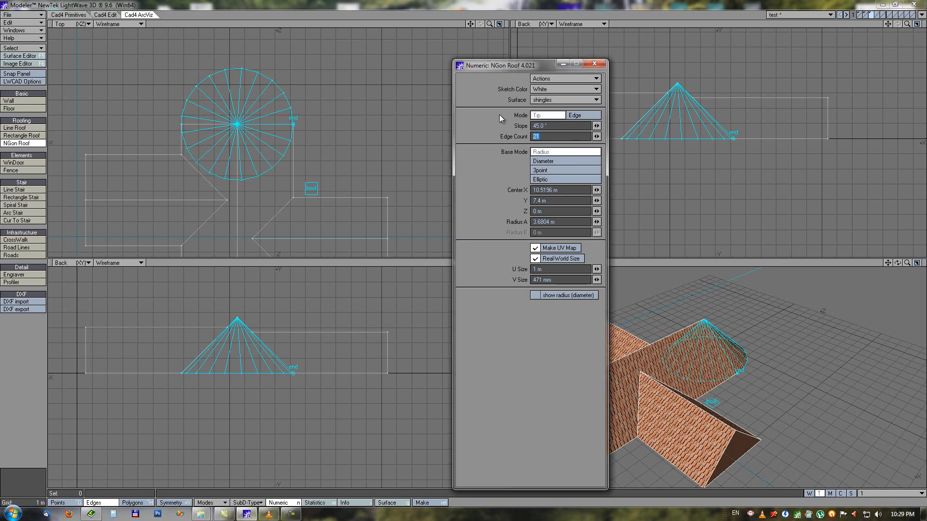
type("20")
key("Tab")
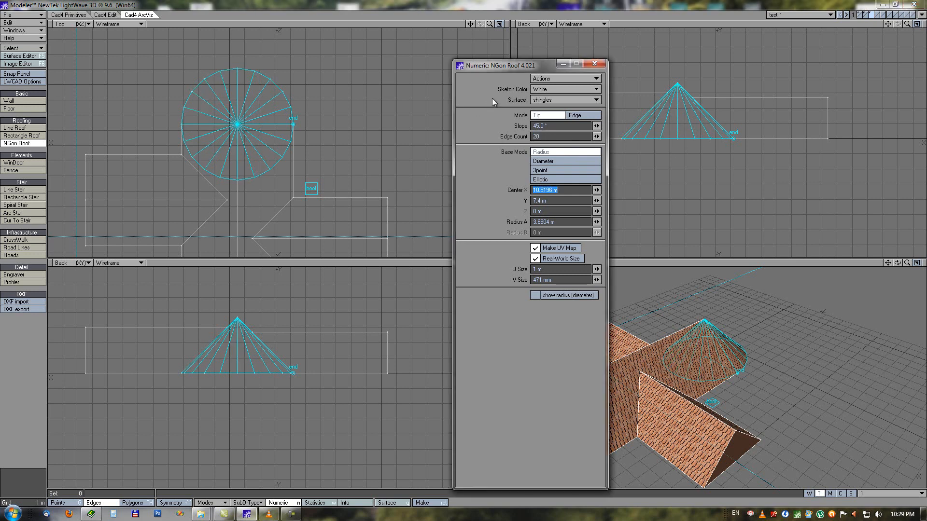
Try Edge mode on the NGon roof, return to Tip, snap its centre onto the main roof's end, and join it
left_click(587, 114)
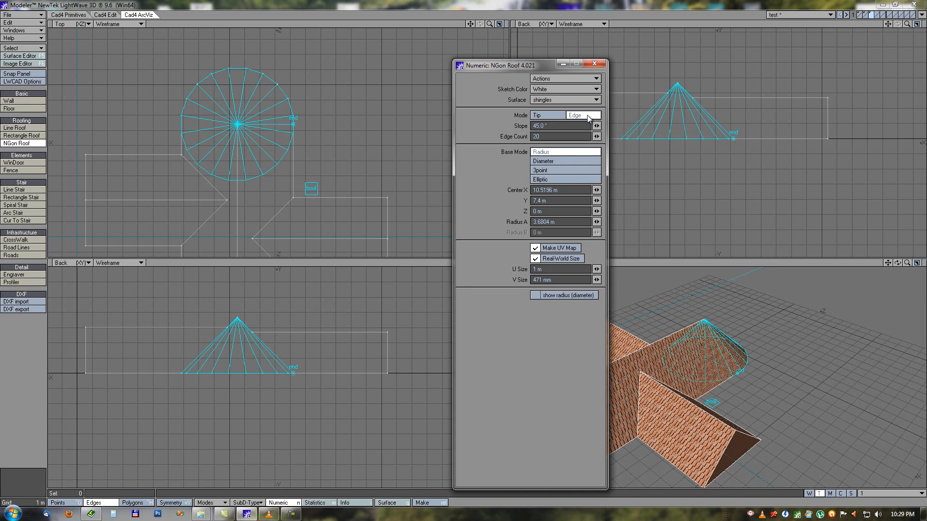
left_click(547, 115)
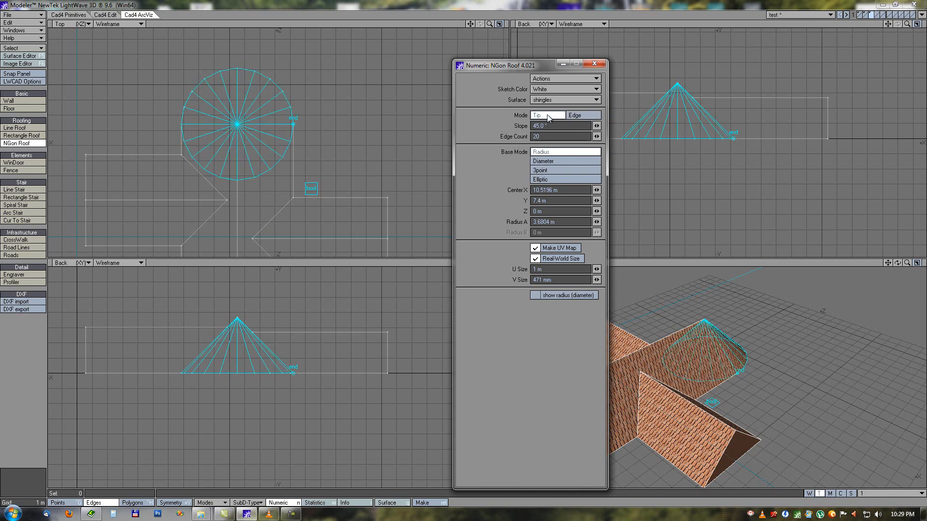
left_click_drag(743, 387, 767, 389, "alt")
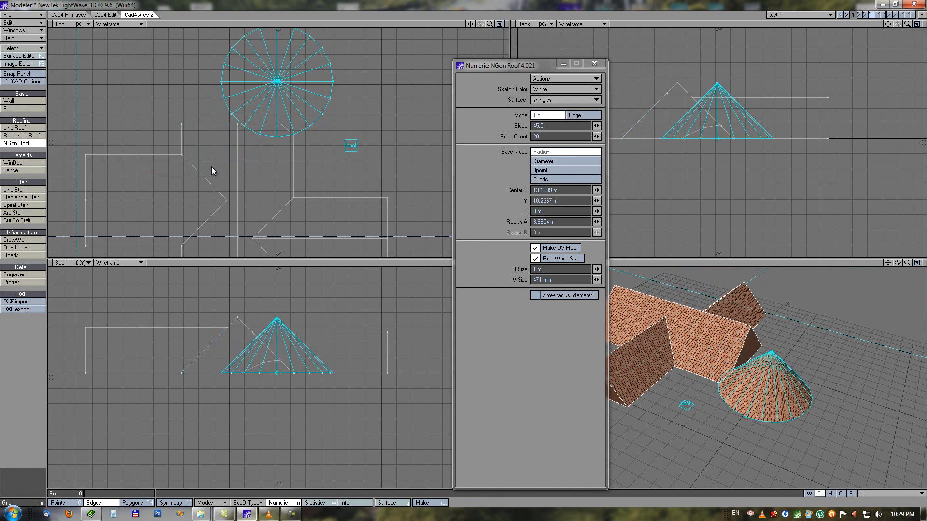
left_click_drag(277, 82, 237, 126)
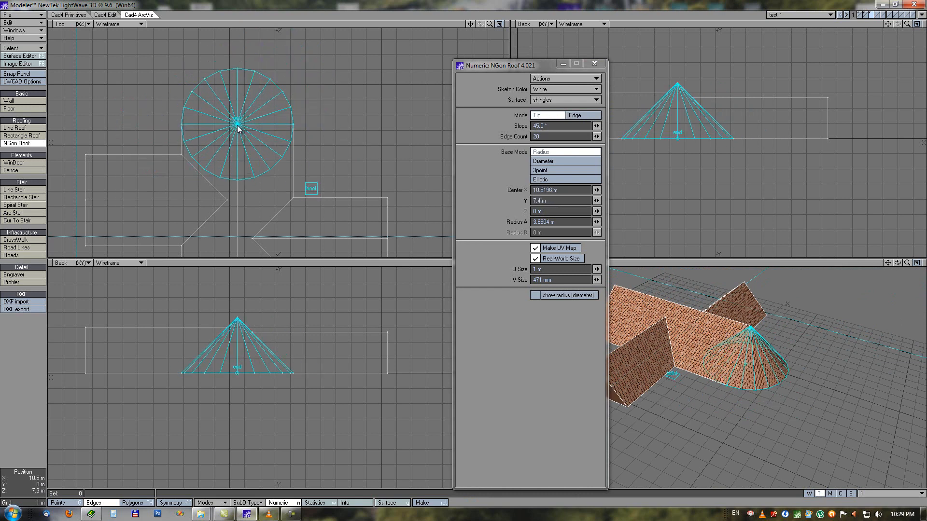
key("Return")
left_click_drag(749, 344, 722, 339, "alt")
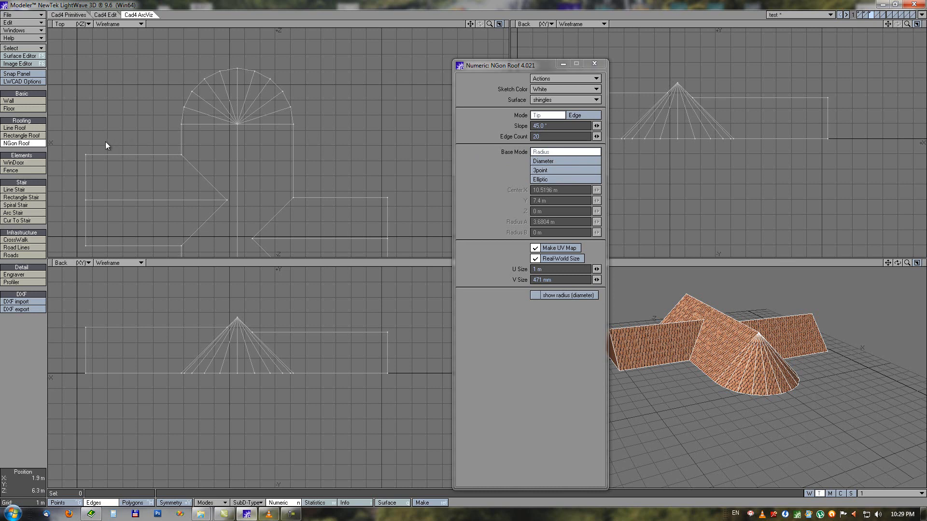
Draw an L-shaped Line Roof, centred and 7 m wide, with runs about 10.1 m and 12.3 m long
left_click(15, 128)
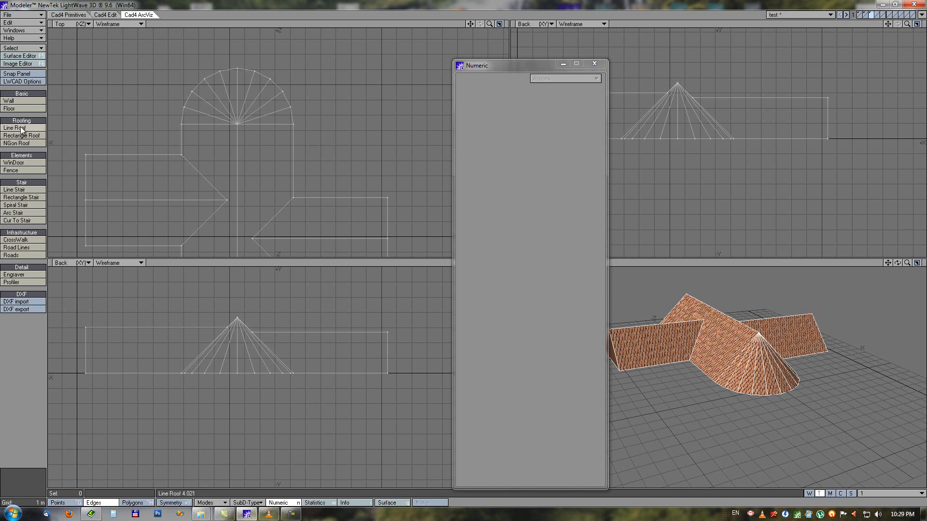
left_click_drag(346, 128, 201, 151, "alt")
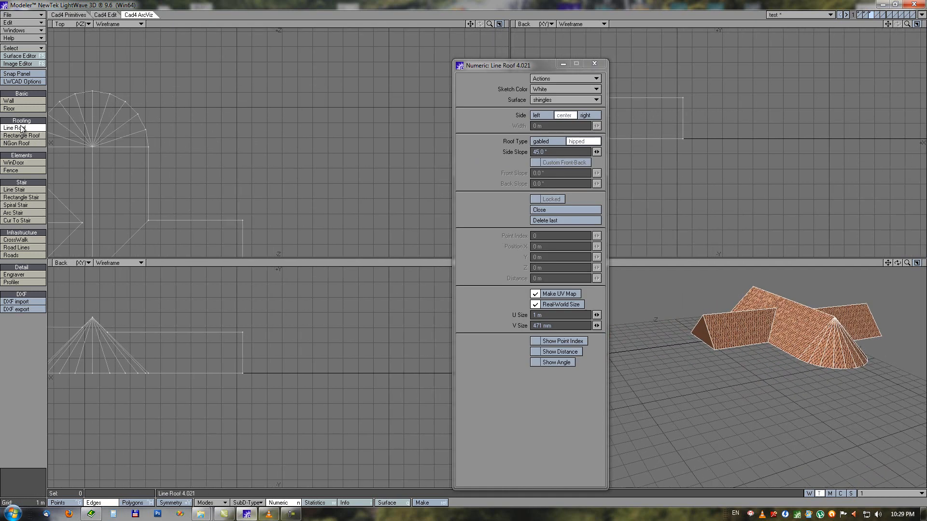
left_click_drag(253, 155, 364, 155)
left_click_drag(287, 146, 288, 101)
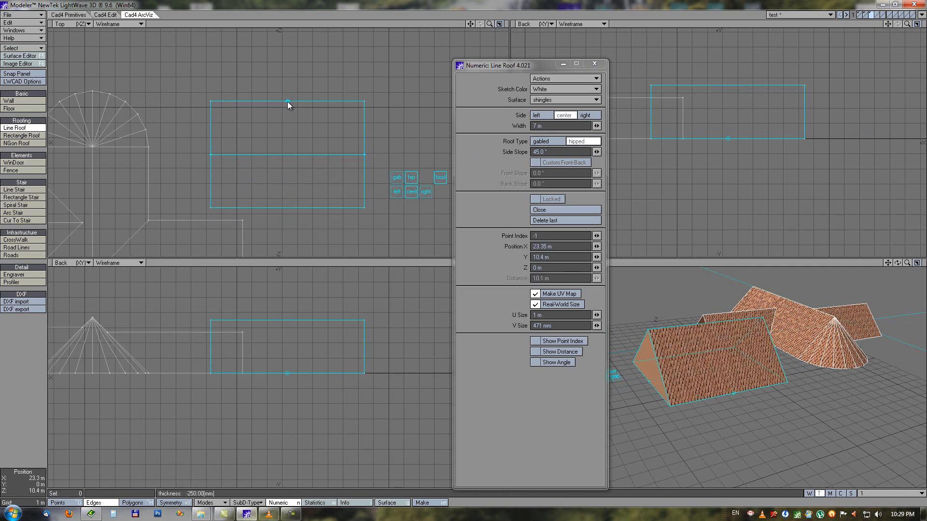
left_click_drag(336, 158, 235, 155, "alt")
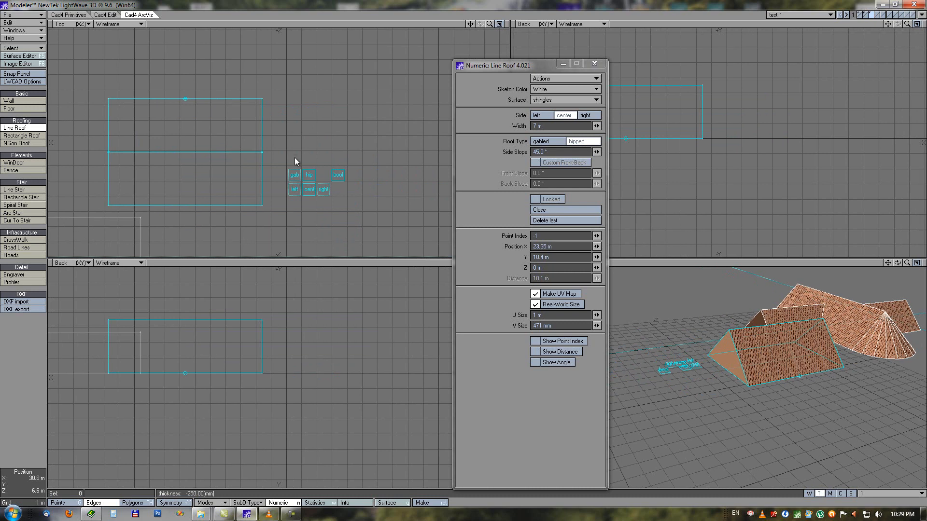
left_click_drag(329, 153, 283, 189, "ctrl+alt")
left_click(279, 220)
Draw a separate U-shaped Line Roof 7 m wide beside the L-shaped one, its last run about 12.4 m long
left_click_drag(359, 158, 276, 155, "alt")
left_click(282, 115)
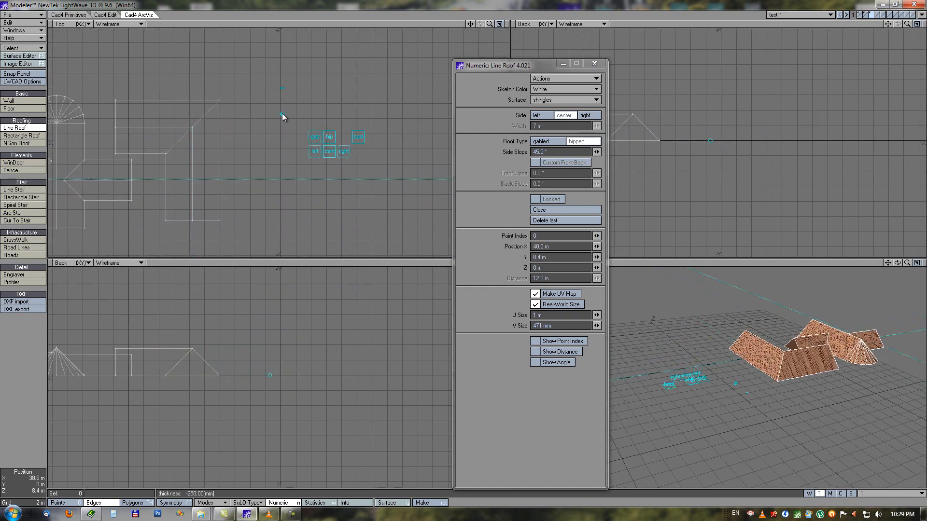
left_click(287, 204)
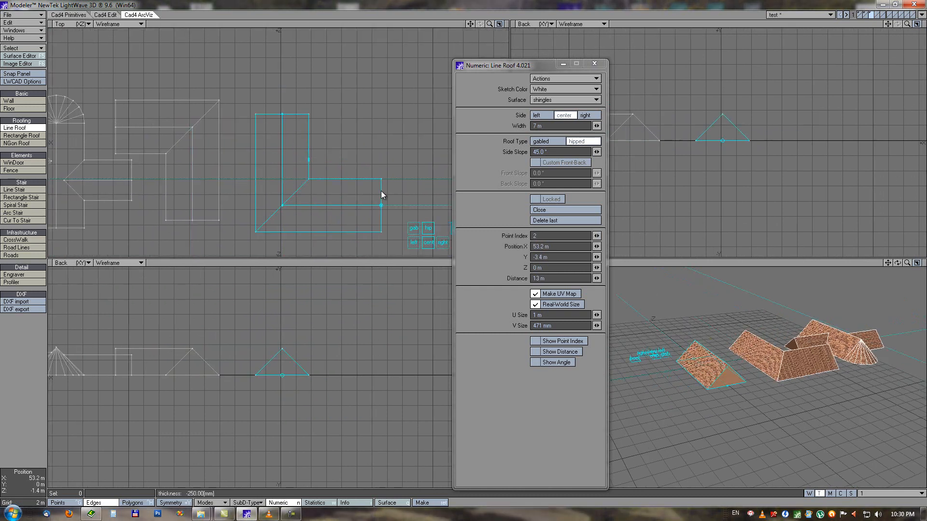
left_click(391, 198)
left_click(377, 115)
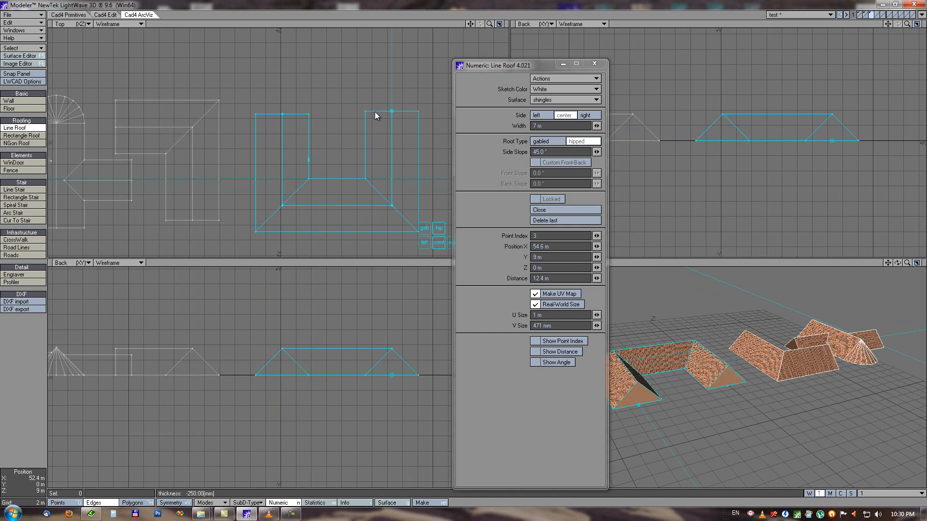
Draw a straight Line Roof about 8.5 m long and 7 m wide outward from the L-shaped roof's upper ridge
left_click_drag(720, 293, 612, 320, "alt")
right_click(326, 158)
left_click_drag(198, 128, 230, 135, "alt")
left_click(190, 129)
left_click_drag(196, 81, 201, 69)
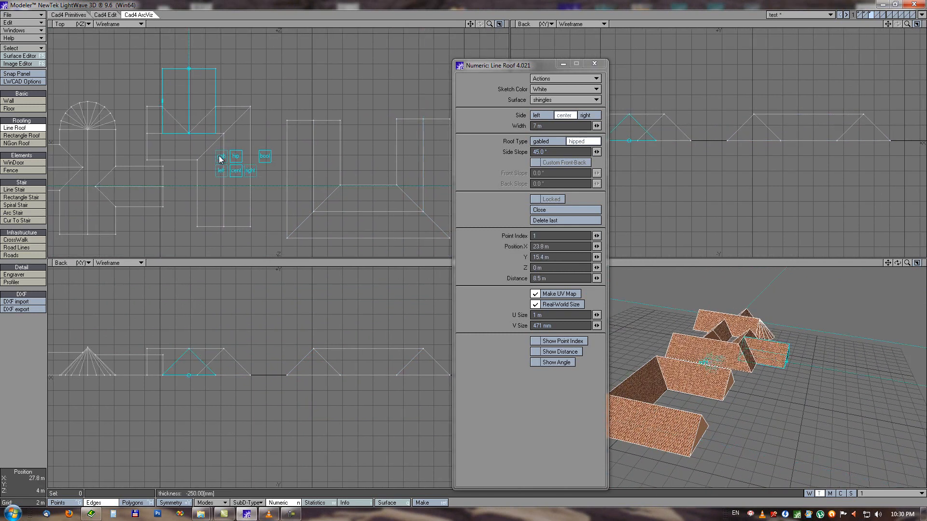
Try the hipped type and the left and right side alignments on the new branch roof, and return it to centre
left_click(235, 156)
left_click(236, 157)
left_click(221, 171)
left_click(250, 170)
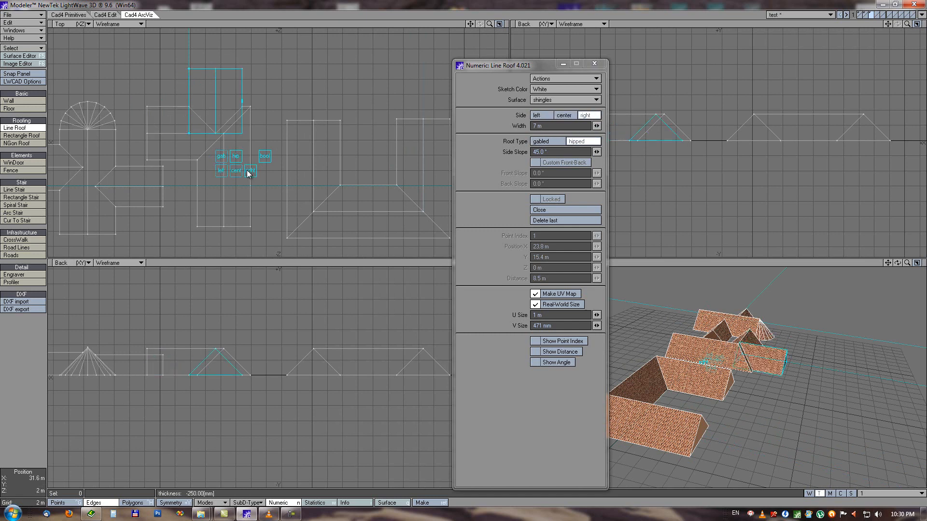
left_click(235, 170)
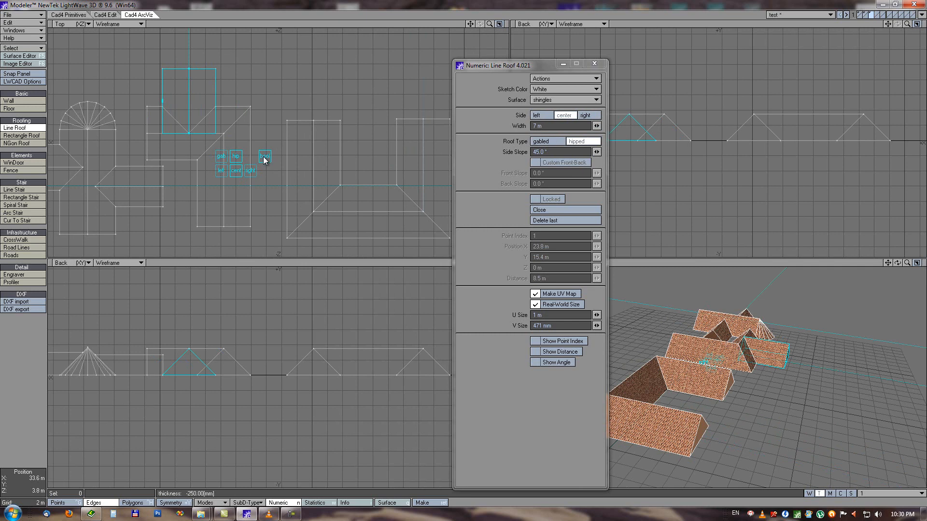
Close the numeric settings and inspect the joined line roofs in an enlarged perspective view
left_click(594, 64)
left_click(918, 264)
left_click_drag(652, 301, 560, 220, "alt")
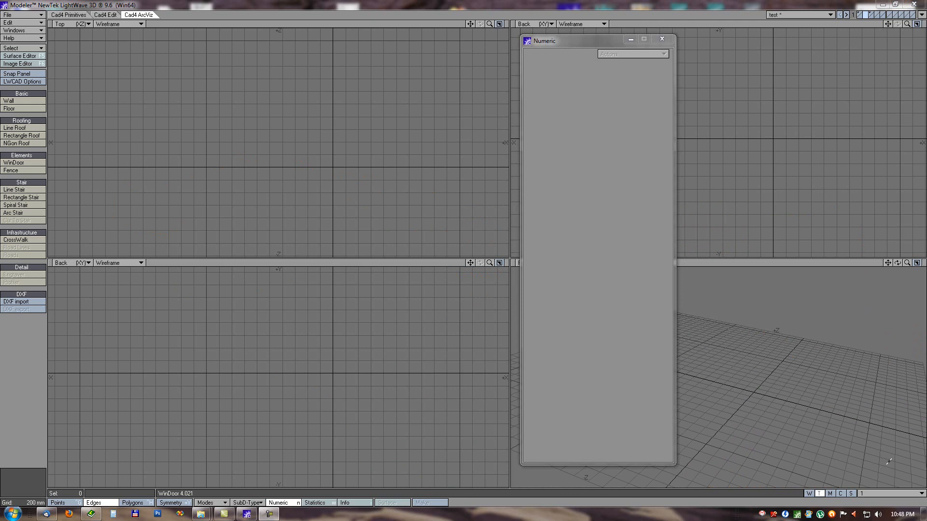
Draw a WinDoor balcony window b00.s3d in the top view and resize it to about 1.05 m wide and 2.12 m high
left_click(23, 163)
left_click_drag(223, 100, 289, 218)
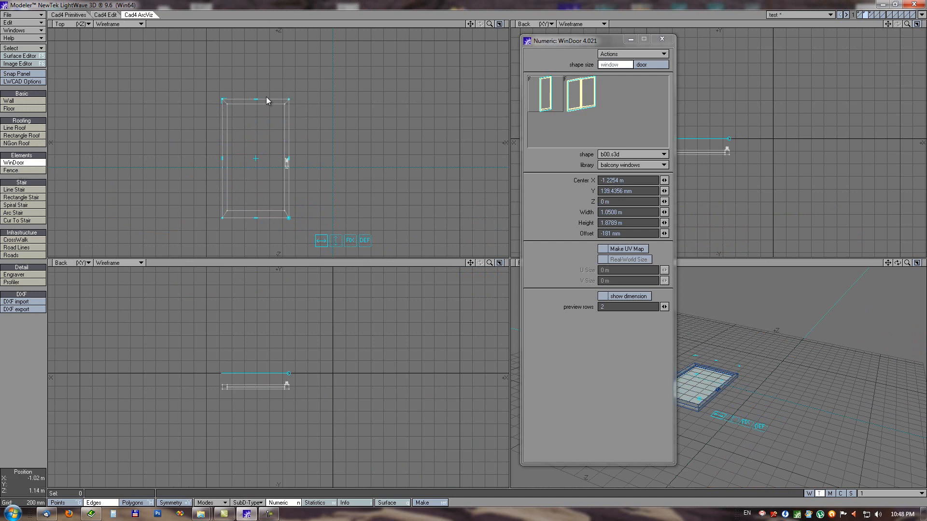
left_click_drag(256, 100, 257, 87)
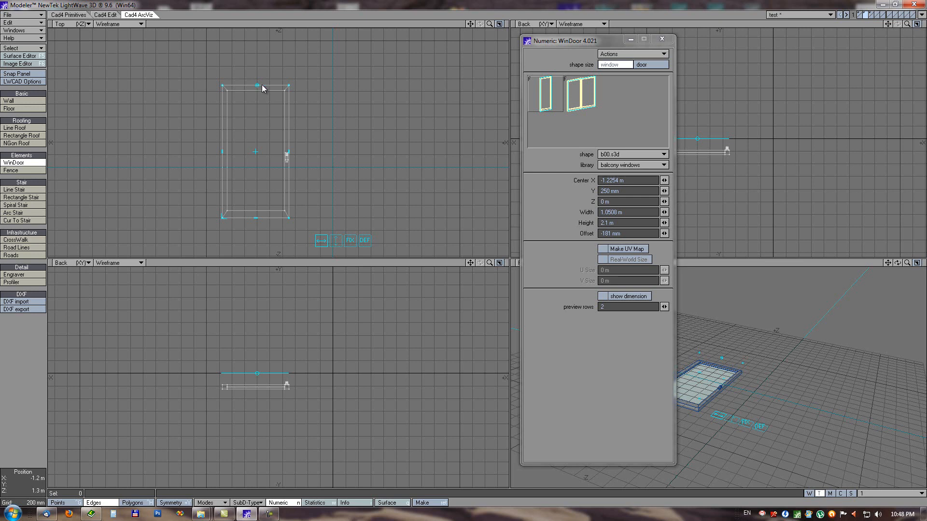
left_click_drag(291, 86, 290, 83)
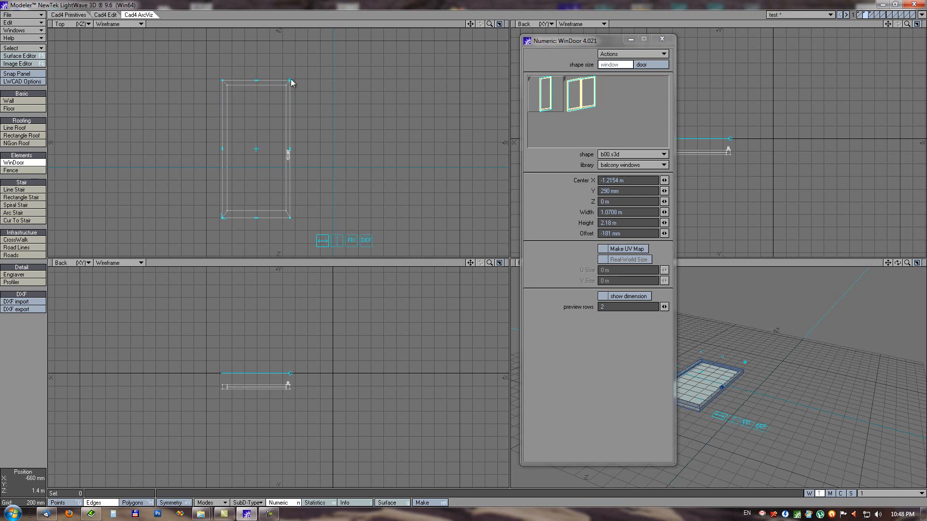
mouse_move(290, 87)
left_mouse_down()
mouse_move(385, 91)
mouse_move(267, 90)
mouse_move(292, 85)
mouse_move(282, 84)
left_mouse_up()
left_click_drag(700, 338, 767, 378, "alt")
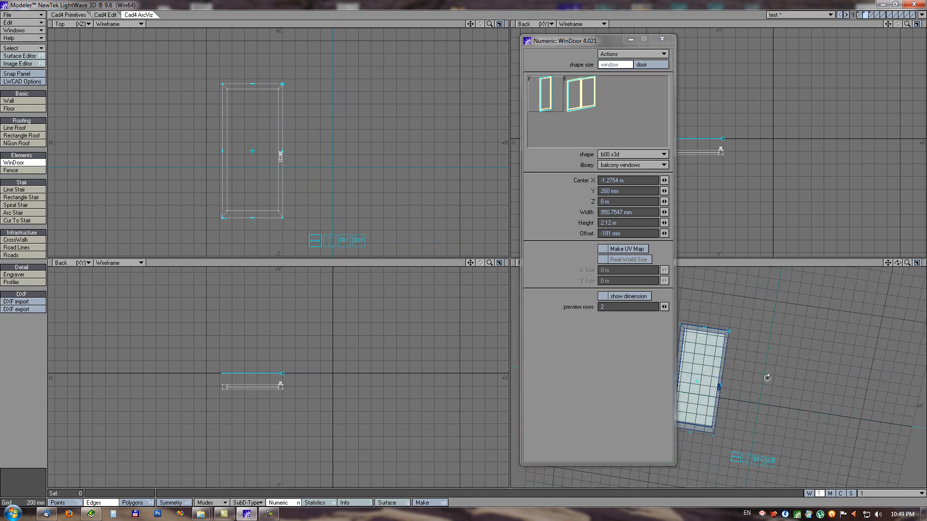
left_click_drag(283, 150, 295, 134)
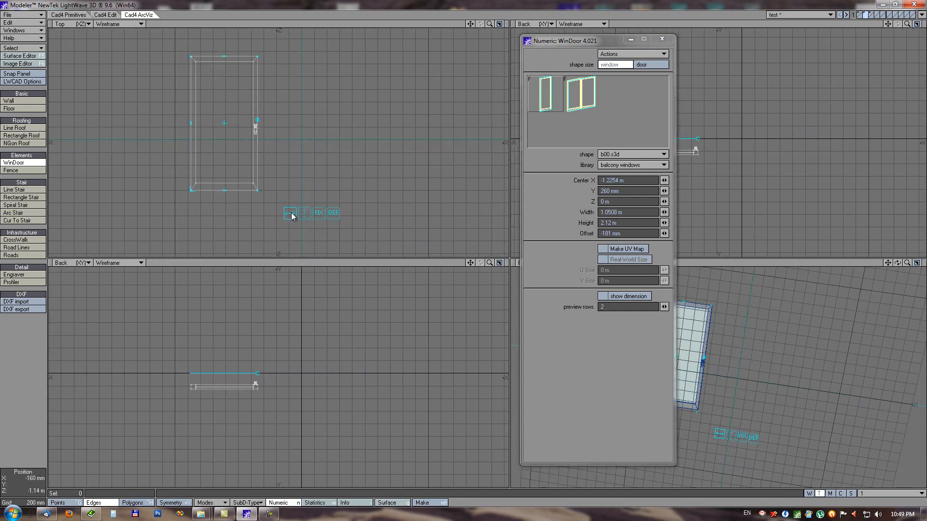
Reposition the window at its default size of 899.528 mm by 2.3952 m and try its other orientation
left_click(331, 213)
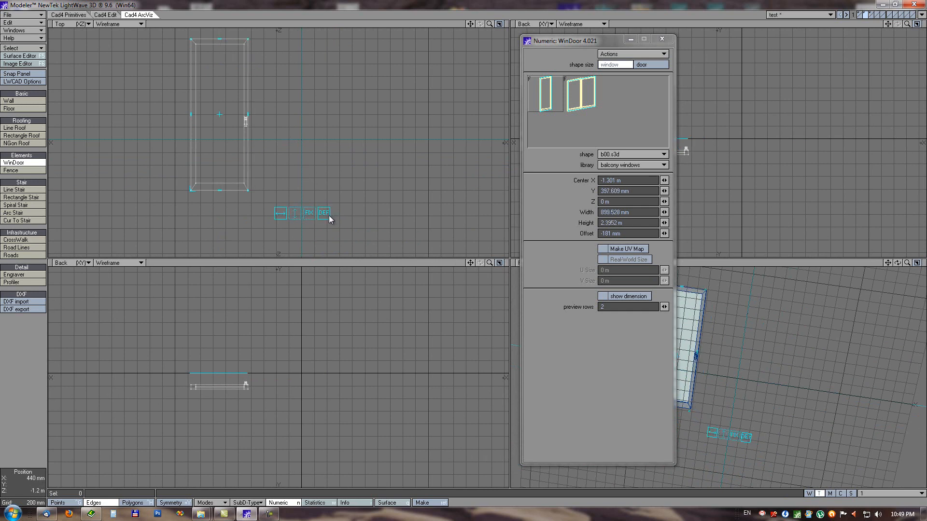
left_click_drag(266, 201, 294, 202)
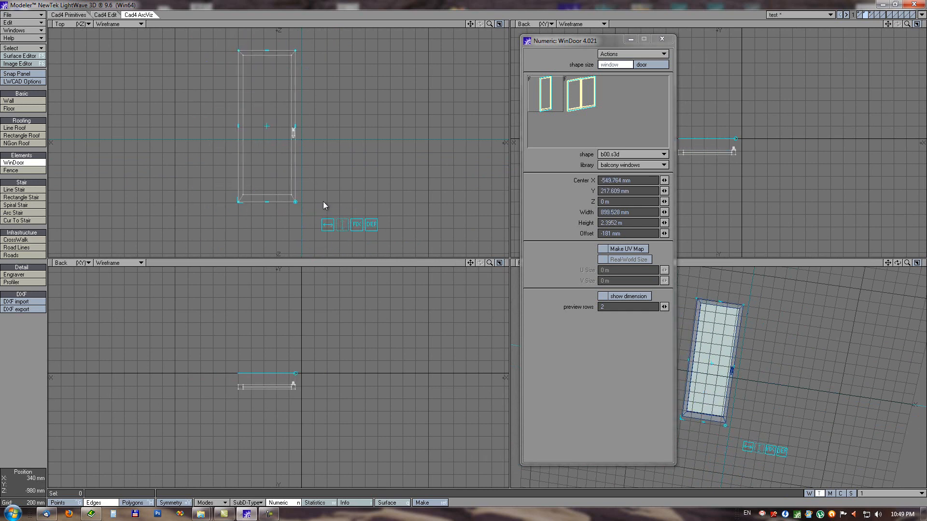
left_click(341, 225)
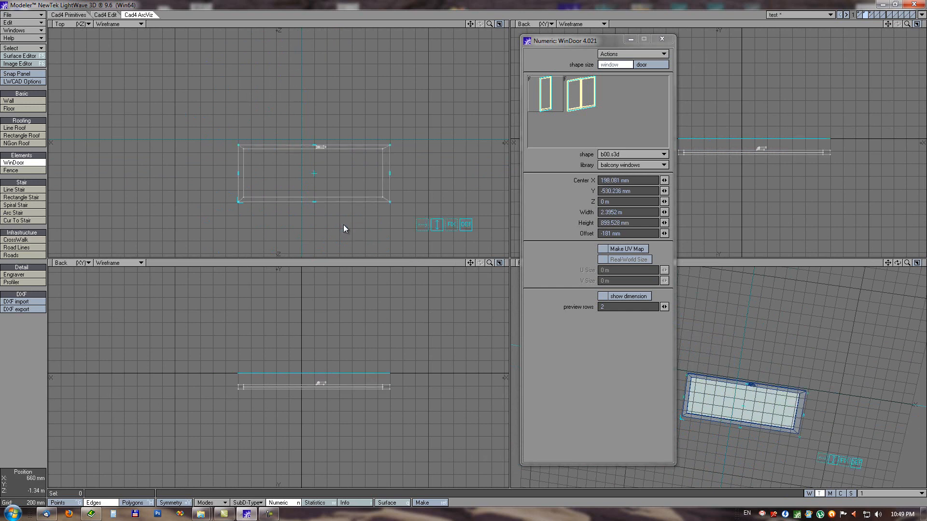
left_click(419, 224)
left_click_drag(344, 126, 361, 152, "alt")
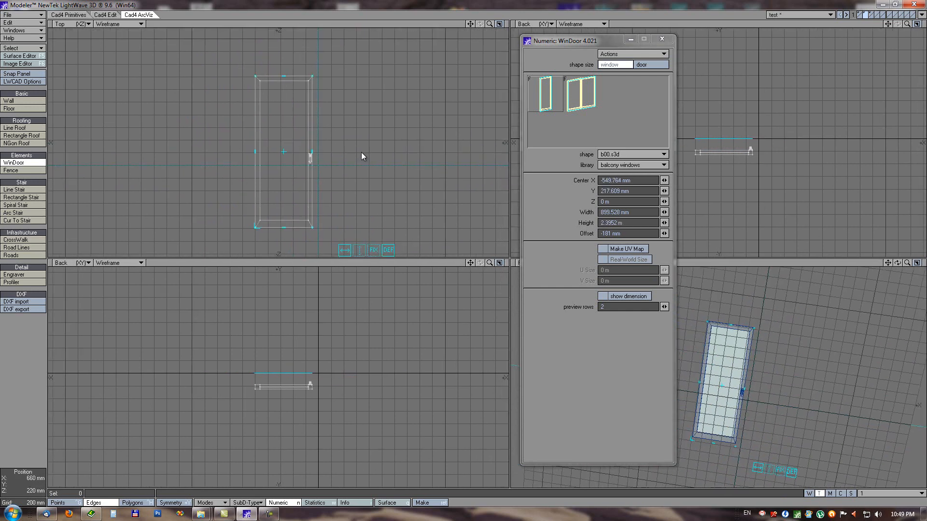
Finish the window and show the stone walls on layer 1 fitted in an enlarged perspective view
key("space")
key("1")
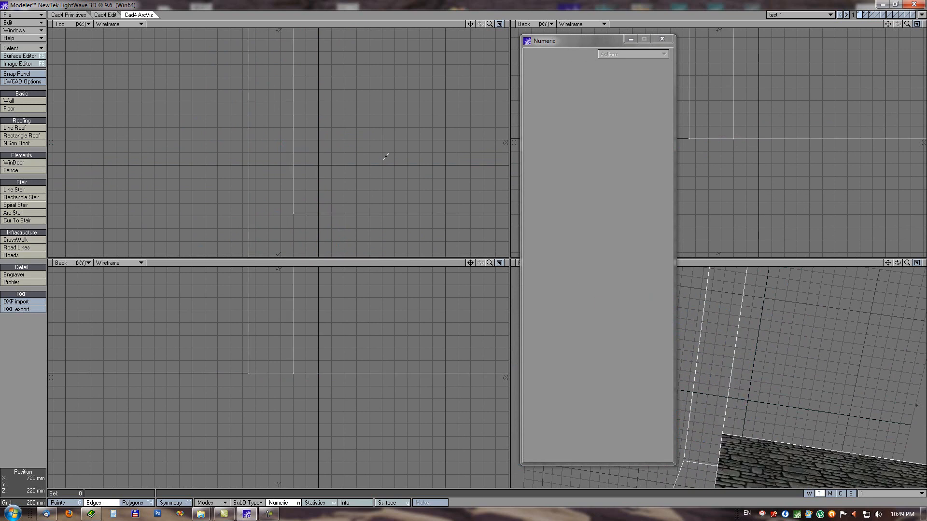
left_click(916, 263)
key("a")
left_click_drag(416, 145, 406, 321, "alt")
Insert a WinDoor balcony window of default size 899.528 mm by 2.3952 m into the stone wall and lower it to the wall's base
left_click(22, 162)
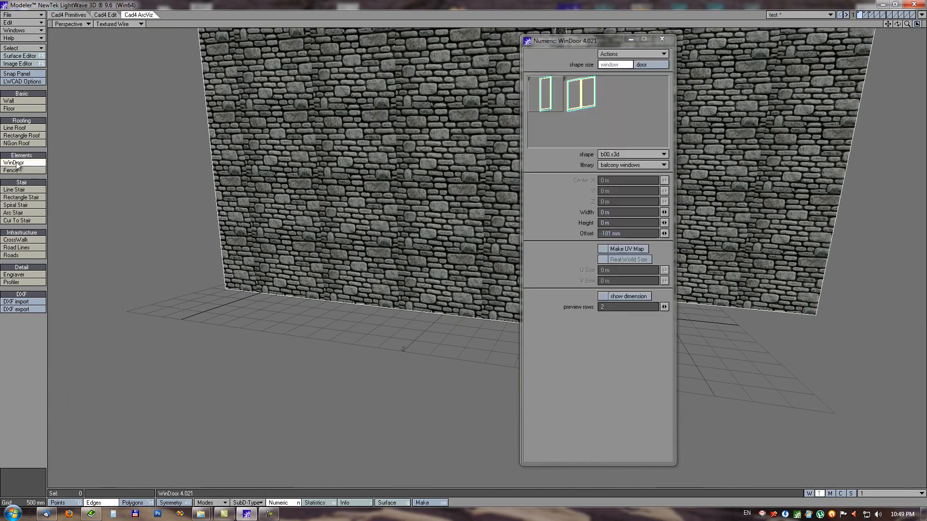
left_click_drag(323, 161, 392, 307)
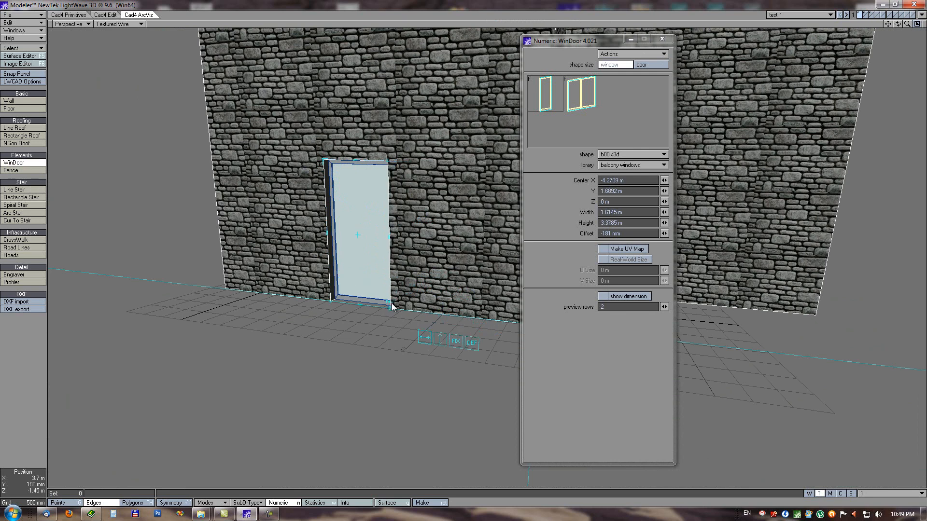
left_click_drag(481, 349, 474, 347)
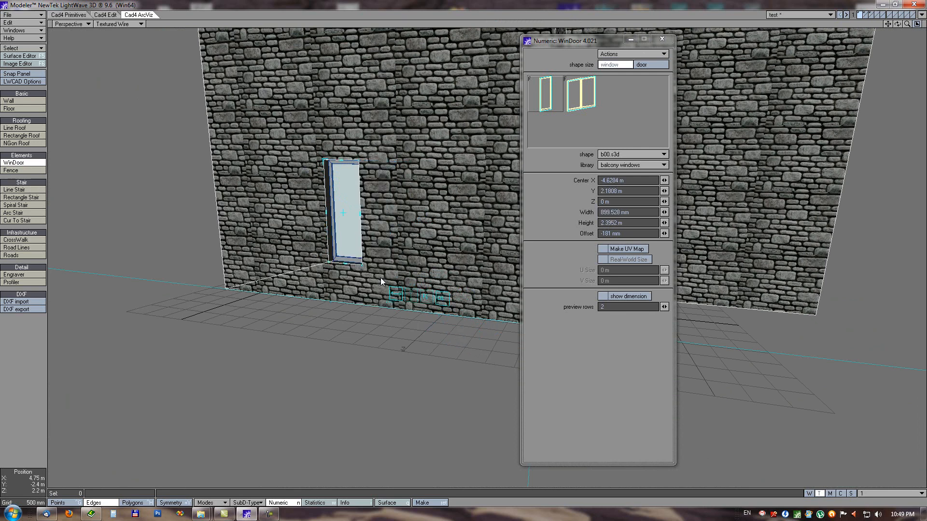
left_click_drag(369, 258, 365, 306)
left_click_drag(408, 238, 456, 183, "alt")
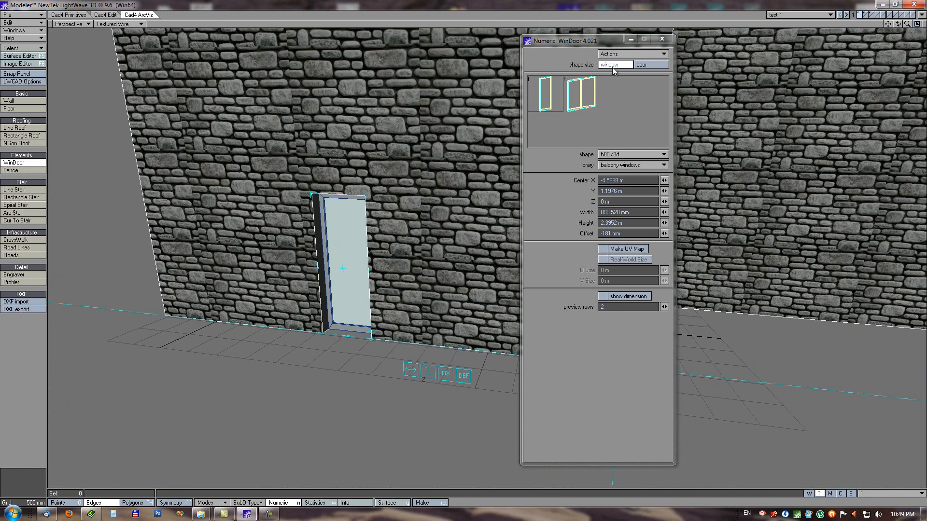
Change the window to the basic door d01.s3d at its default 960 mm by 2.05 m size and set it on the wall's base
left_click(648, 66)
left_click(580, 98)
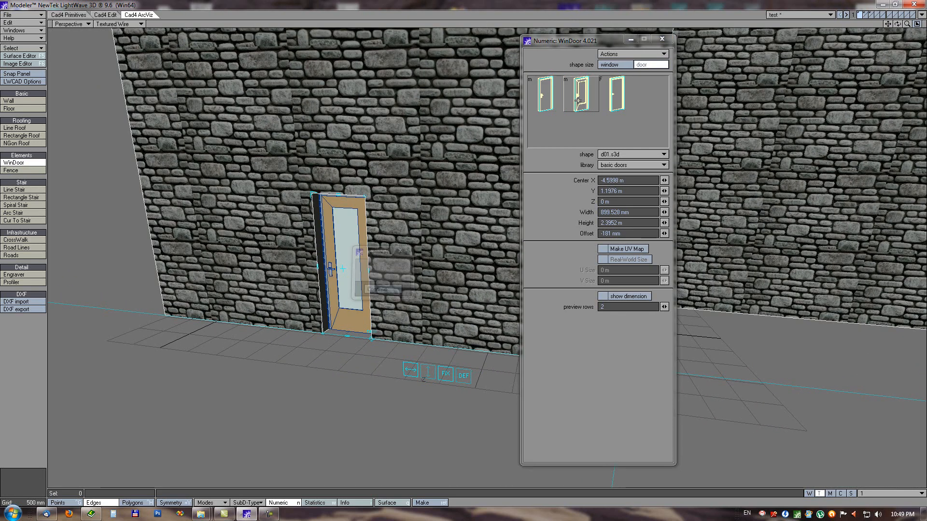
left_click(460, 377)
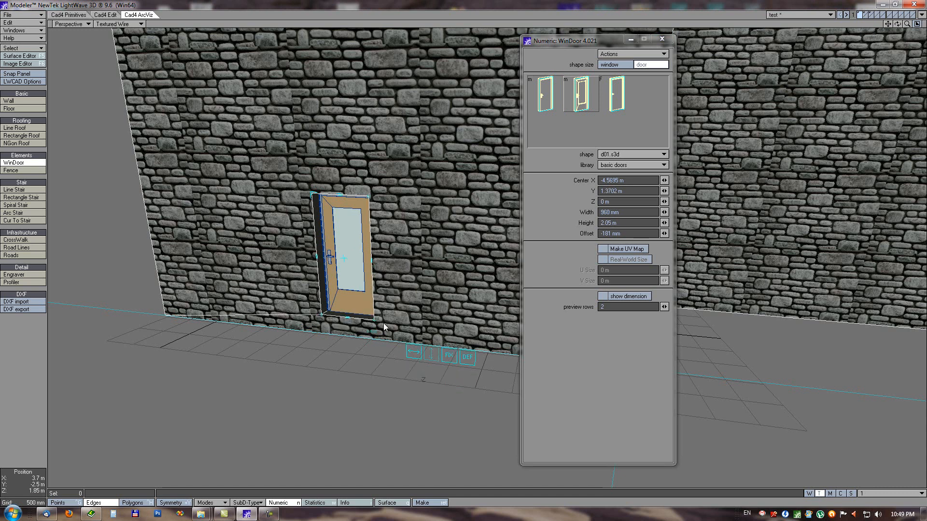
left_click_drag(376, 322, 362, 279)
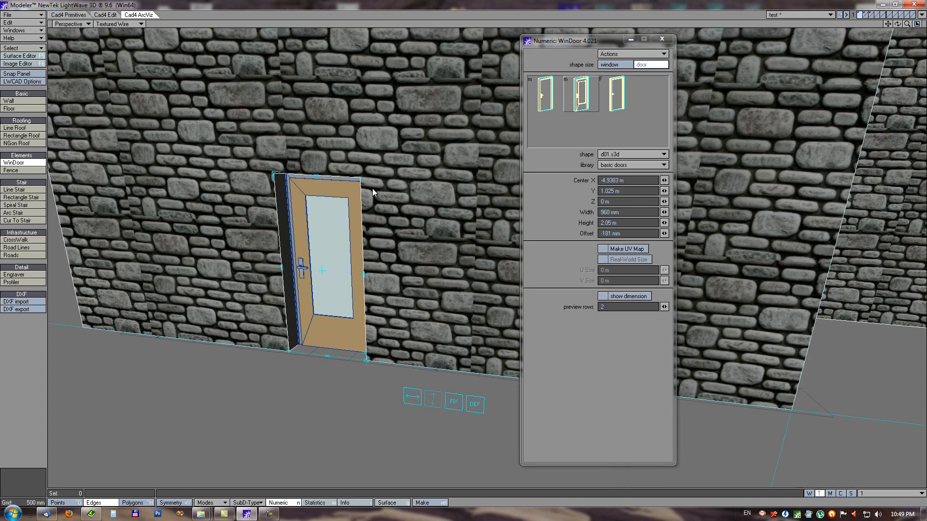
Enable real-world-size UV mapping for the door opening, with U size 1.16 m and V size 1.36 m
left_click_drag(377, 294, 297, 276, "alt")
left_click_drag(274, 241, 295, 234, "ctrl+alt")
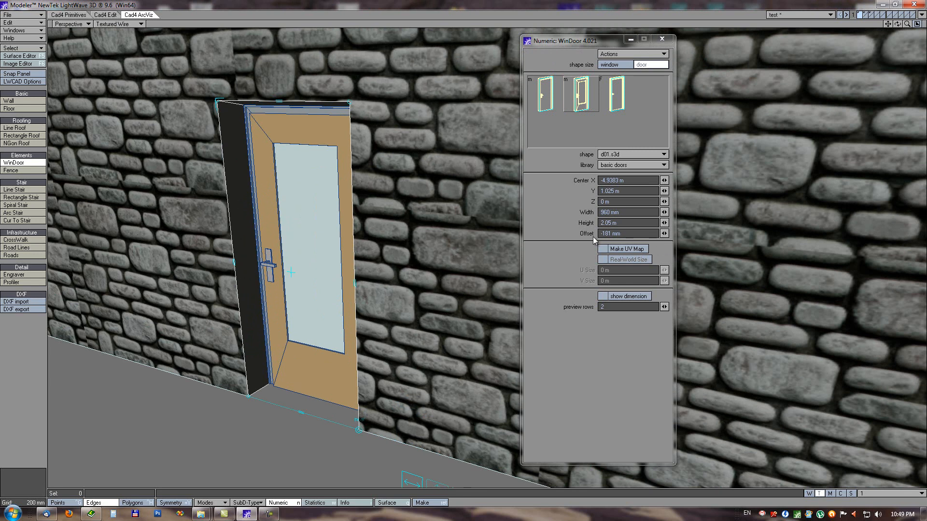
left_click(602, 249)
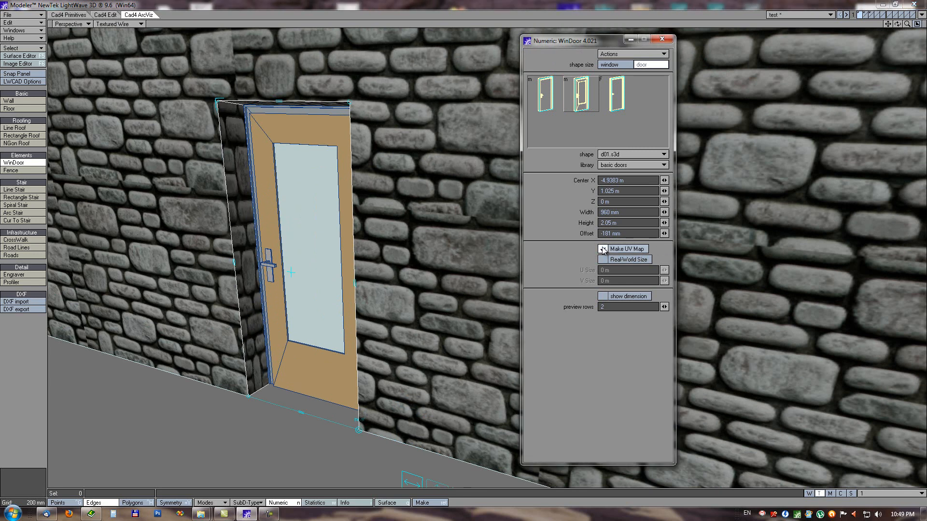
left_click(625, 260)
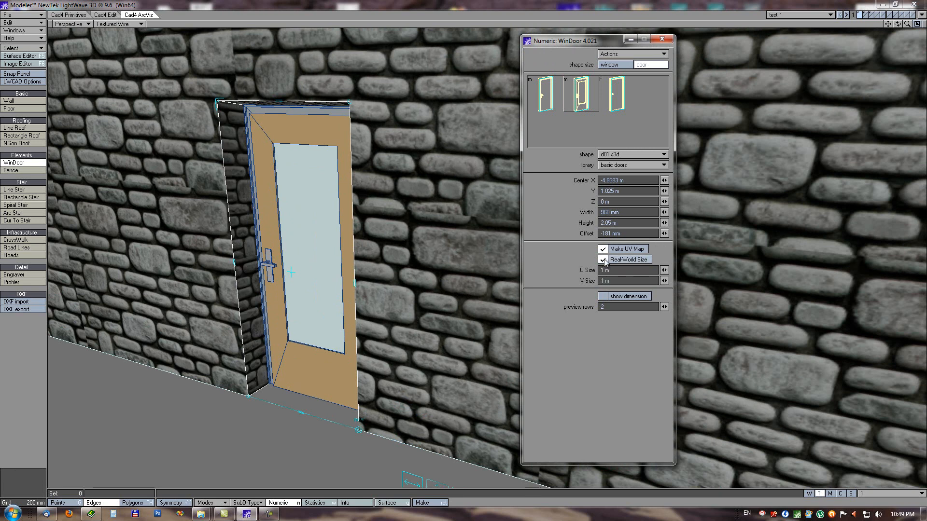
left_click_drag(664, 272, 664, 280)
left_click_drag(234, 155, 233, 207, "alt")
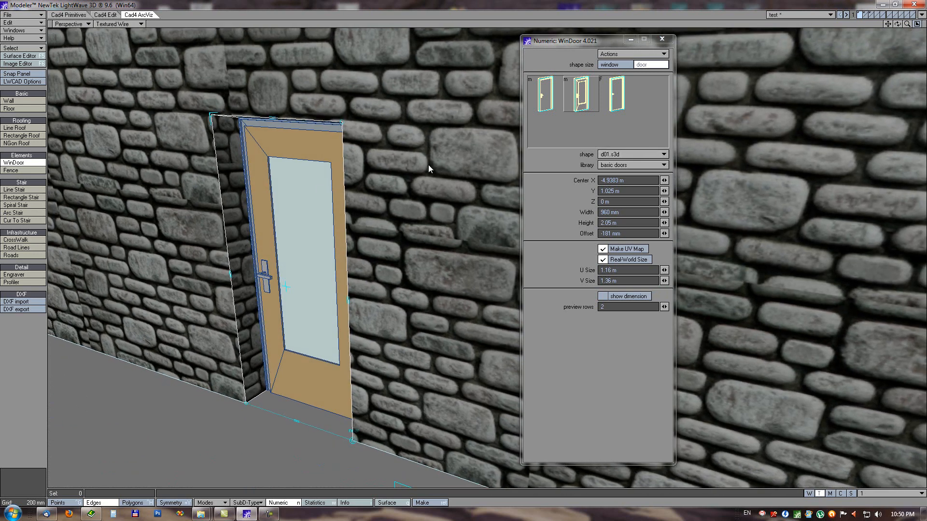
Set the door's offset to -162 mm and move it up the wall, centred at about X -5.34 m, Y 1.42 m
left_click_drag(665, 233, 82, 216)
scroll(341, 261, "down", 5)
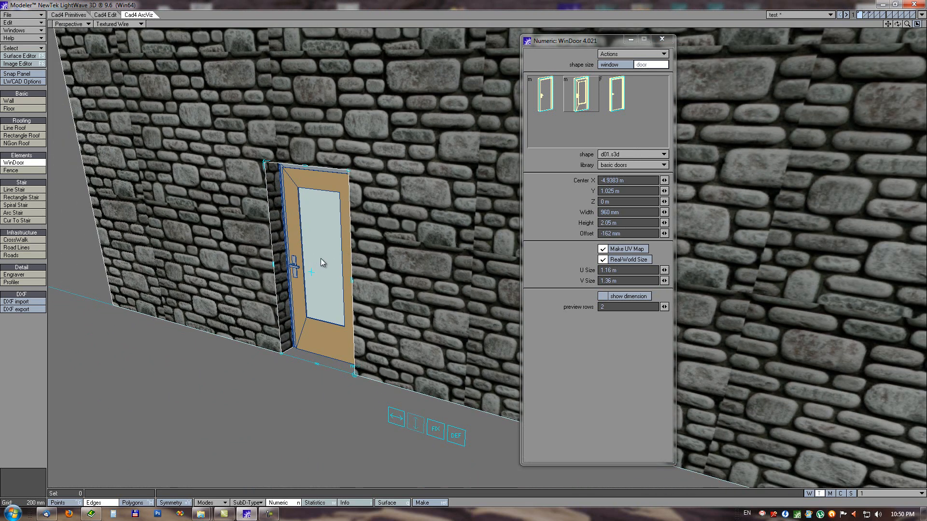
left_click_drag(313, 273, 277, 233)
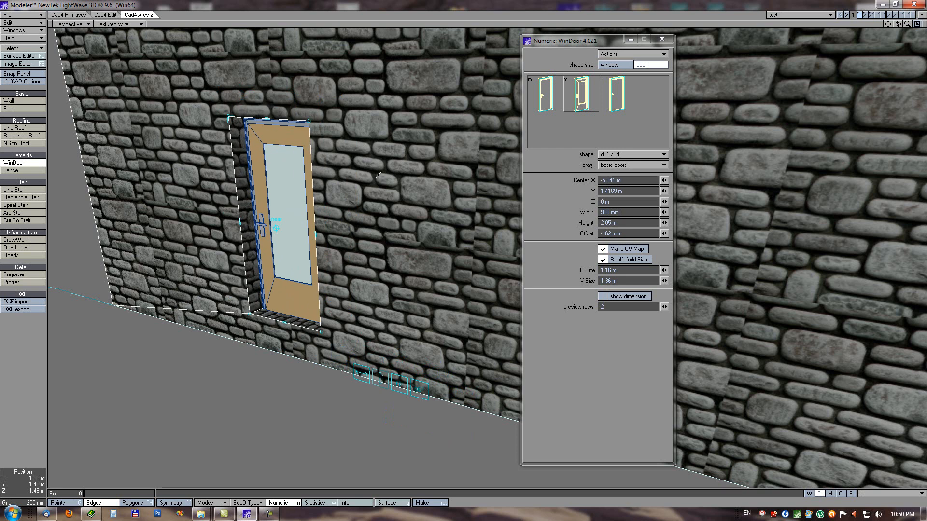
Drop the WinDoor tool and delete the stone walls together with the door
key("space")
key("Delete")
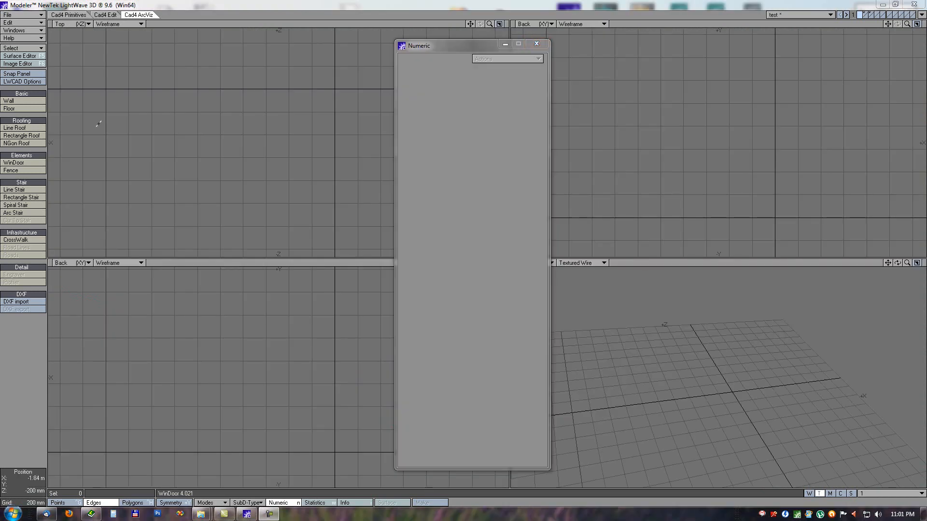
Draw a straight fence run about 1.27 m long with the fm02.s3d metal fence and cm03.s3d metal columns in the top view
left_click(19, 170)
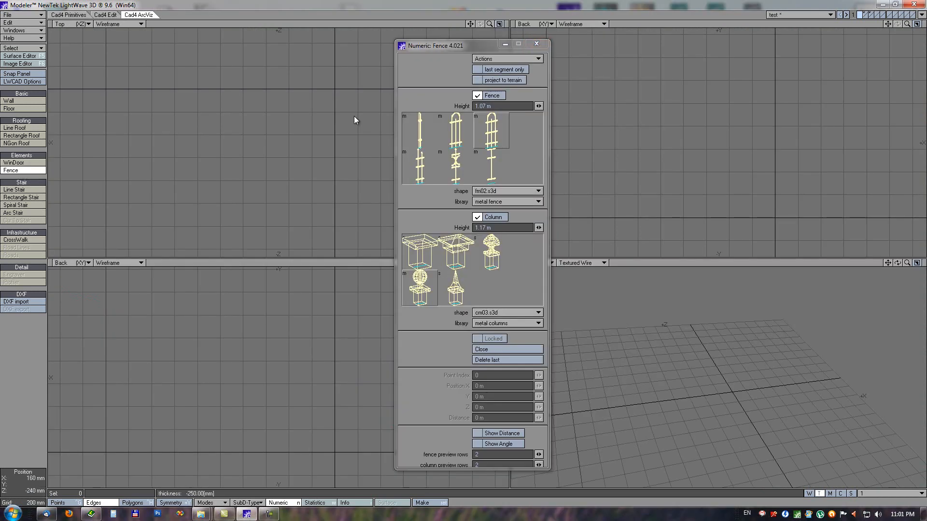
left_click(142, 160)
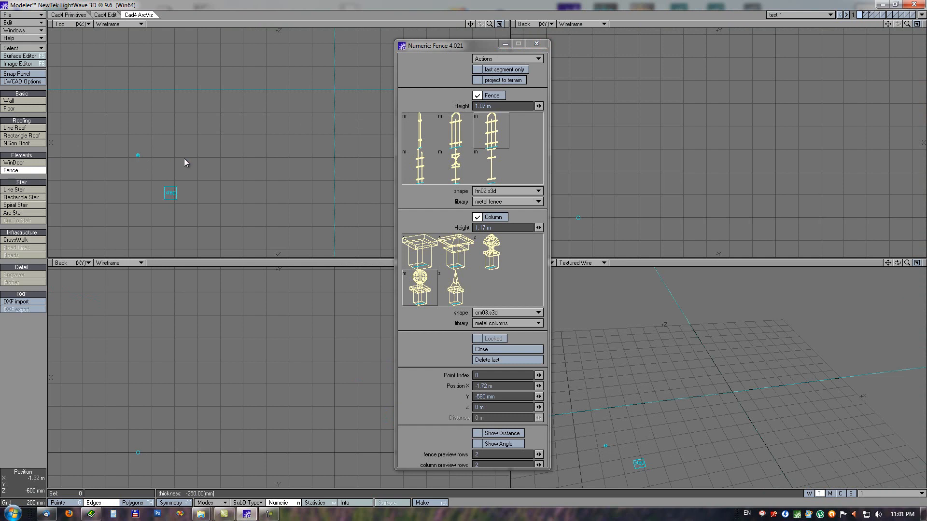
left_click(237, 155)
left_click(277, 155)
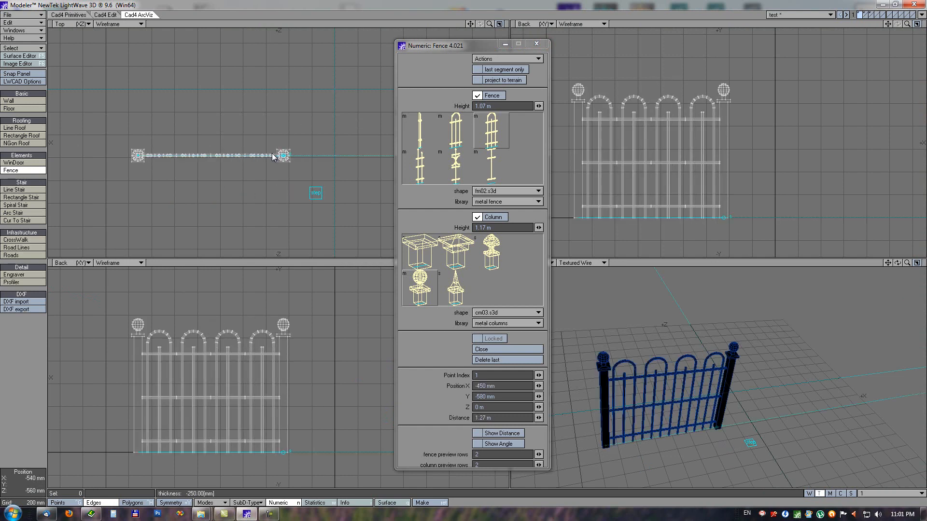
Set the height of the fence columns to 1.27 m
left_click_drag(480, 48, 476, 48)
left_click_drag(236, 172, 256, 168, "ctrl+alt")
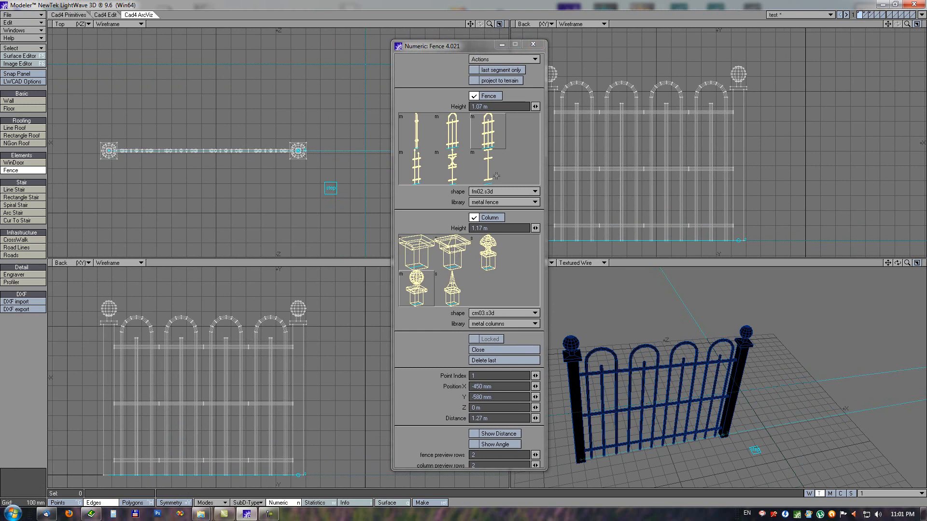
mouse_move(536, 229)
left_mouse_down()
mouse_move(59, 216)
mouse_move(95, 215)
mouse_move(83, 215)
left_mouse_up()
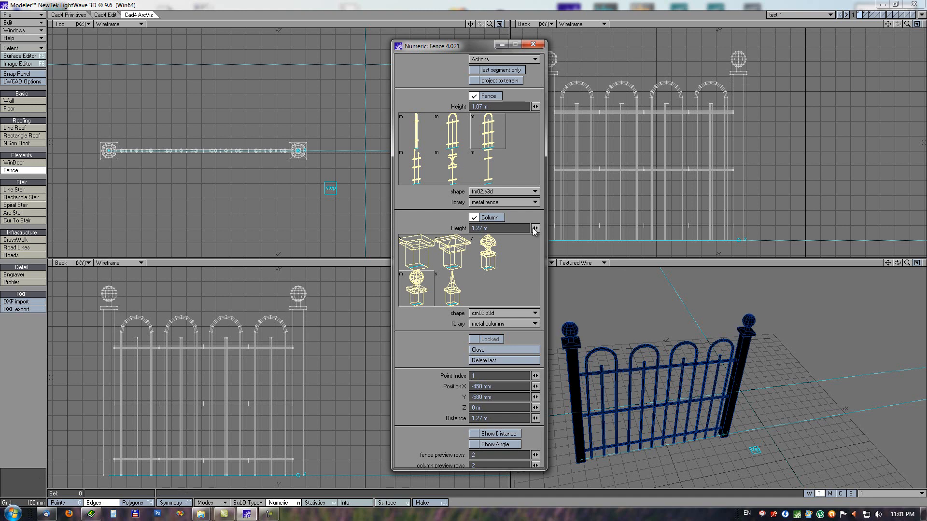
mouse_move(535, 228)
left_mouse_down()
mouse_move(59, 215)
mouse_move(82, 215)
left_mouse_up()
Shorten the fence run to end at X -1.05 m and add three perpendicular segments, forming a stepped path to X -380 mm
left_click_drag(298, 150, 209, 151)
left_click(209, 95)
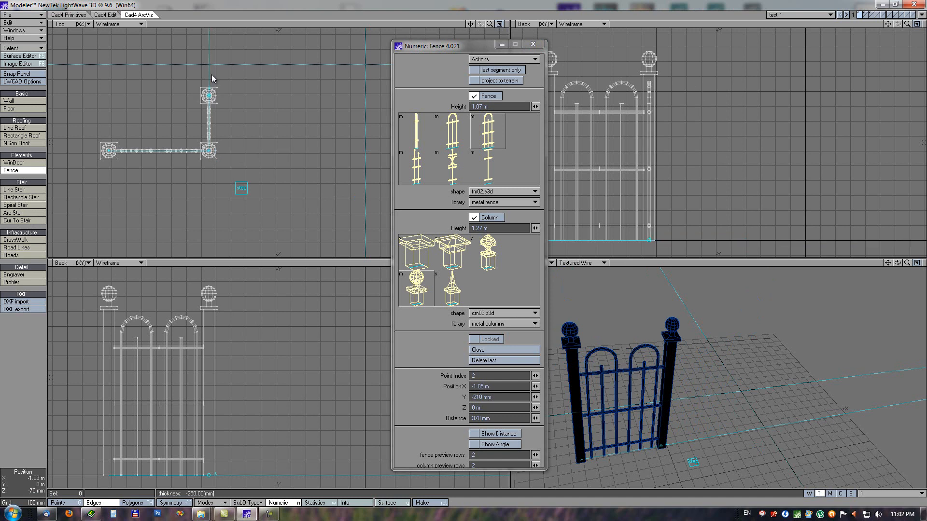
left_click(313, 104)
scroll(342, 149, "down", 1)
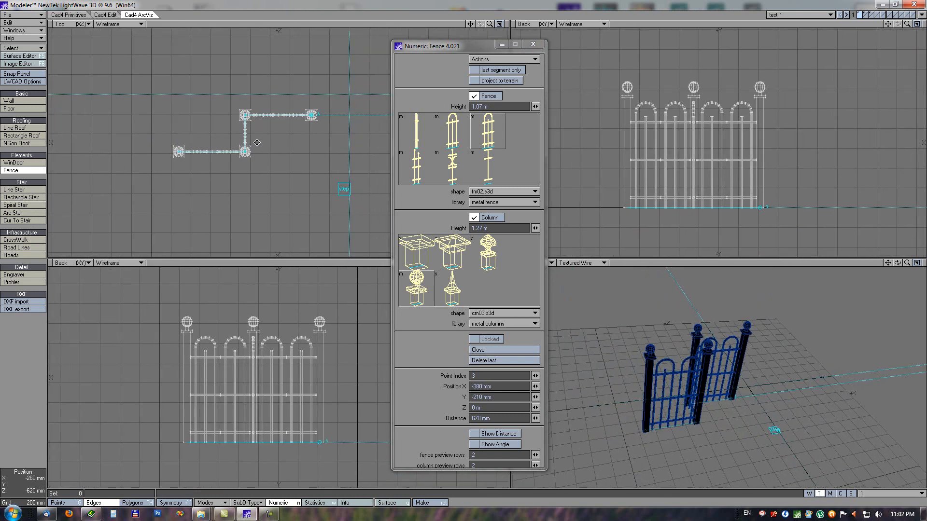
key("g")
left_click(238, 199)
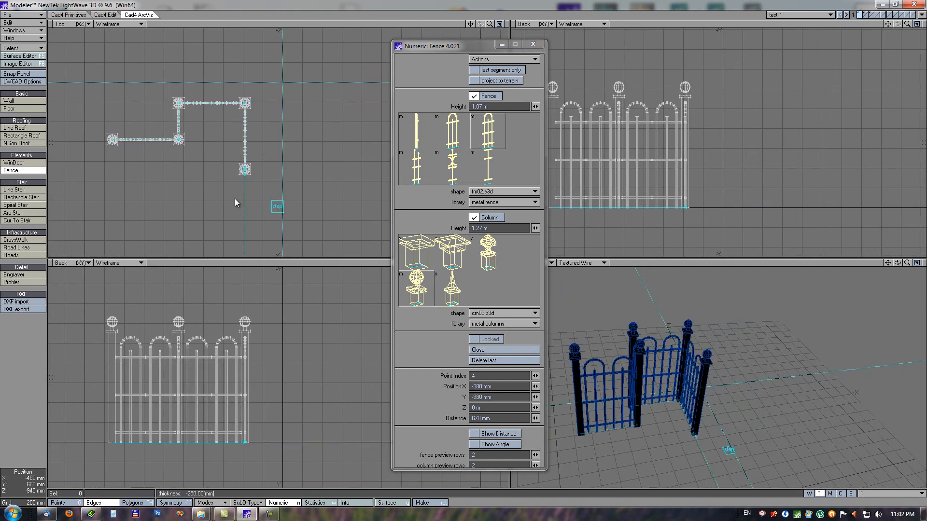
Extend the fence with further right-angled segments through X 290 mm and X 960 mm, ending at X 290 mm, Y 160 mm
left_click(341, 200)
left_click_drag(342, 199, 297, 202)
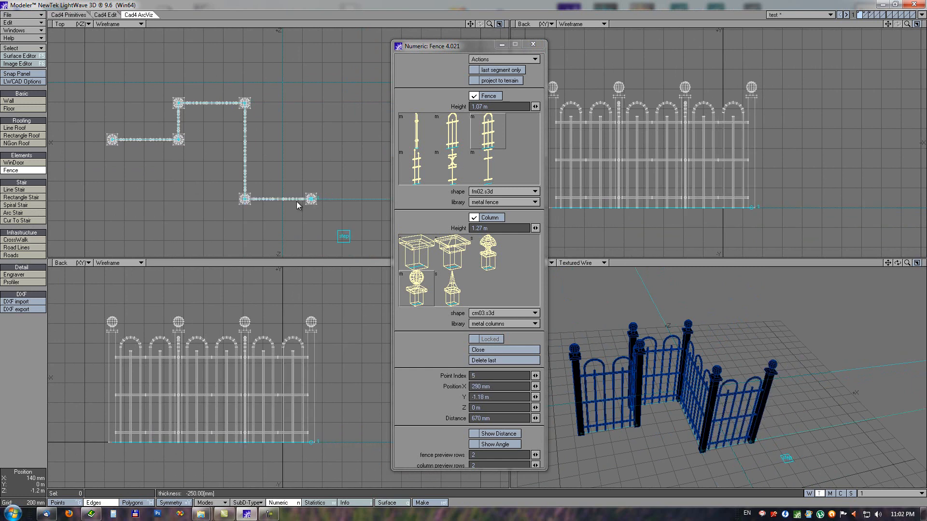
left_click(312, 130)
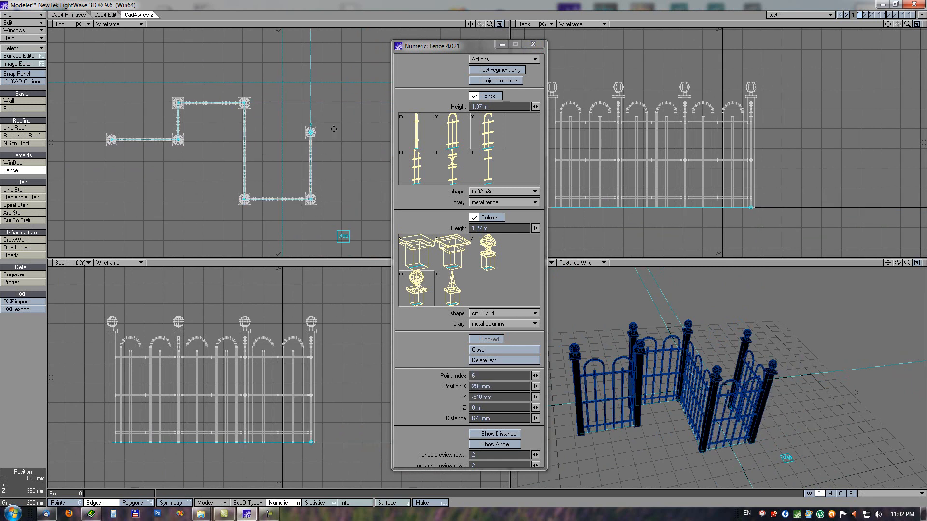
key("g")
left_click(337, 151)
left_click(343, 80)
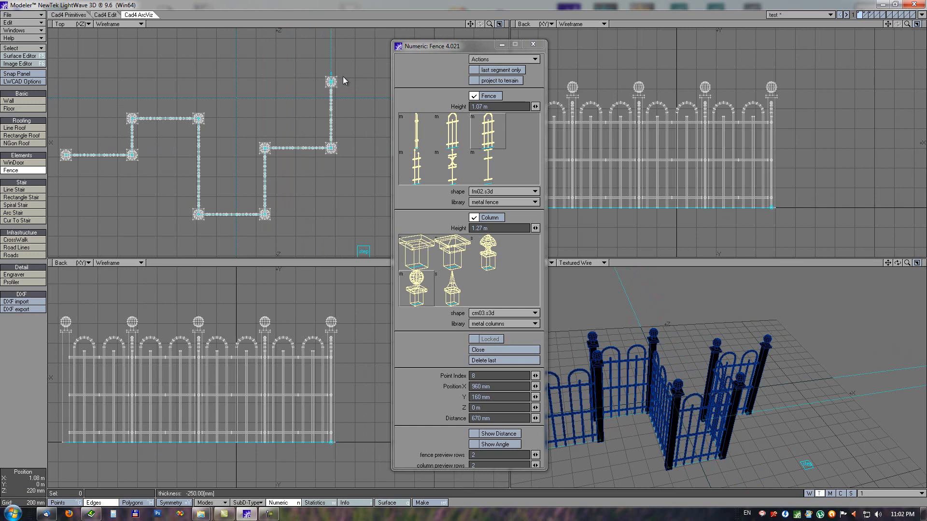
left_click(255, 75)
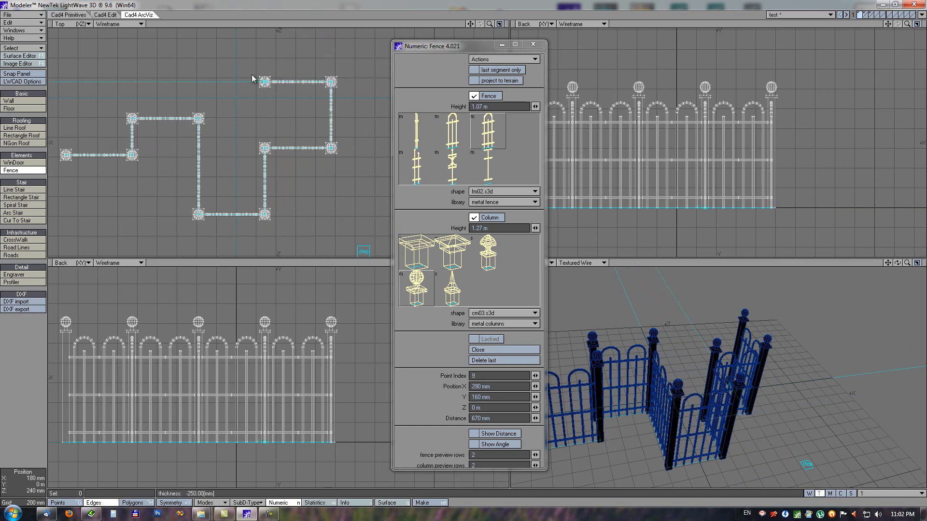
left_click_drag(358, 215, 365, 183, "alt")
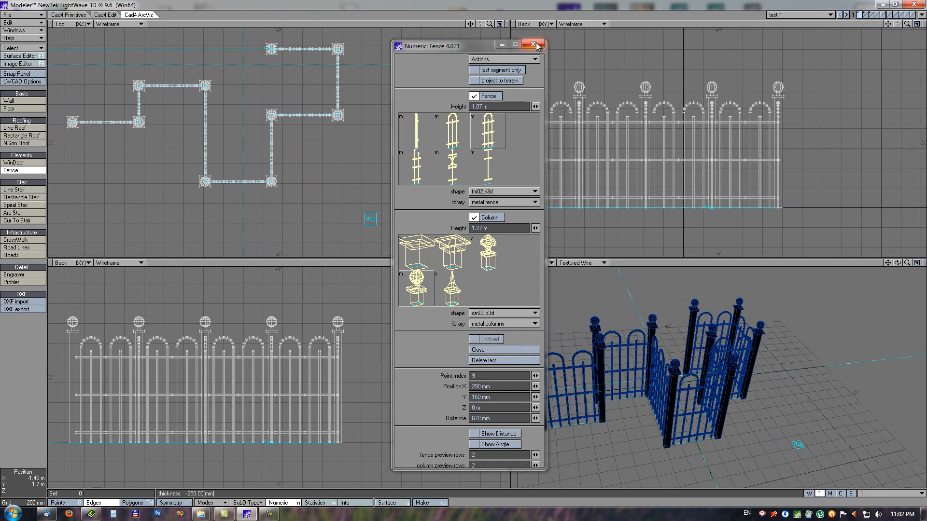
Close the numeric settings and add two obliquely angled fence segments to the end of the path
left_click(533, 44)
mouse_move(382, 201)
left_mouse_down("alt")
mouse_move(384, 234)
mouse_move(382, 213)
left_mouse_up("alt")
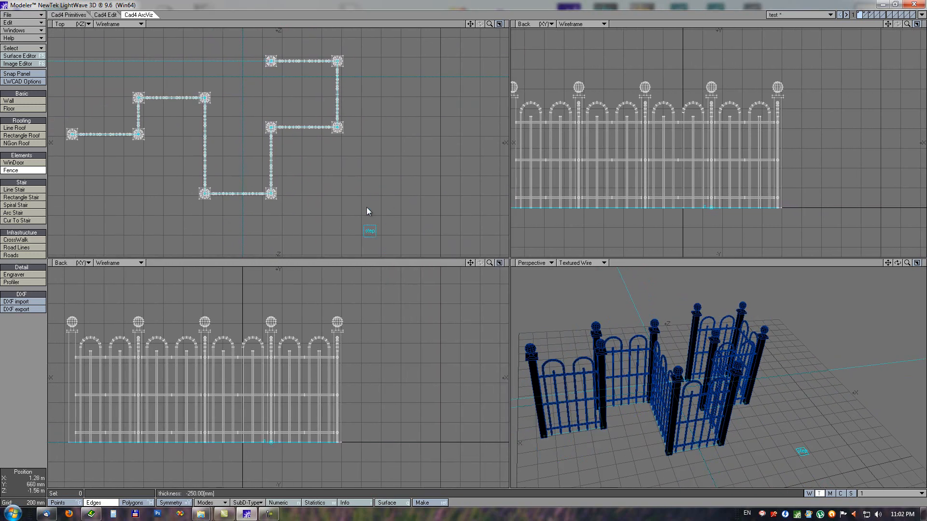
left_click_drag(323, 46, 349, 37)
left_click_drag(436, 103, 405, 101)
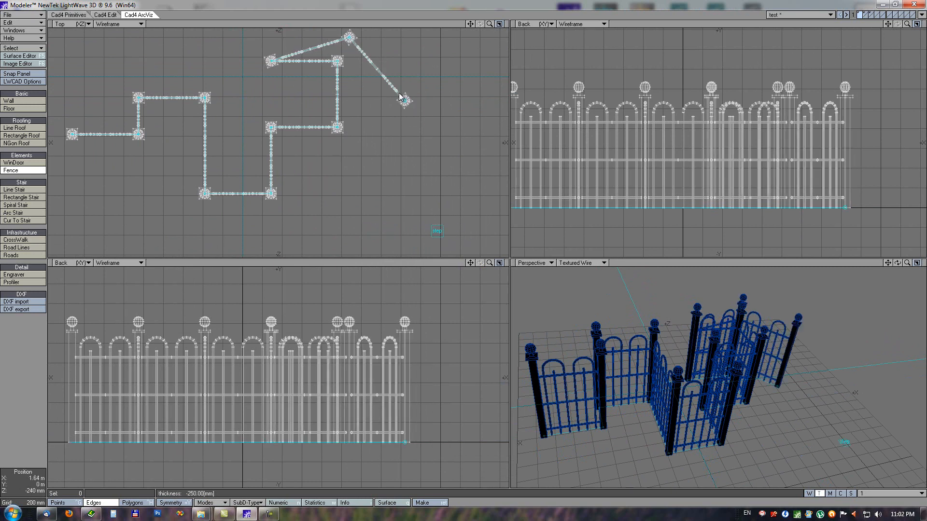
Draw a straight box-type Line Stair 3.6 m long, 1 m wide and 1.8 m high, and show its numeric settings
left_click(18, 190)
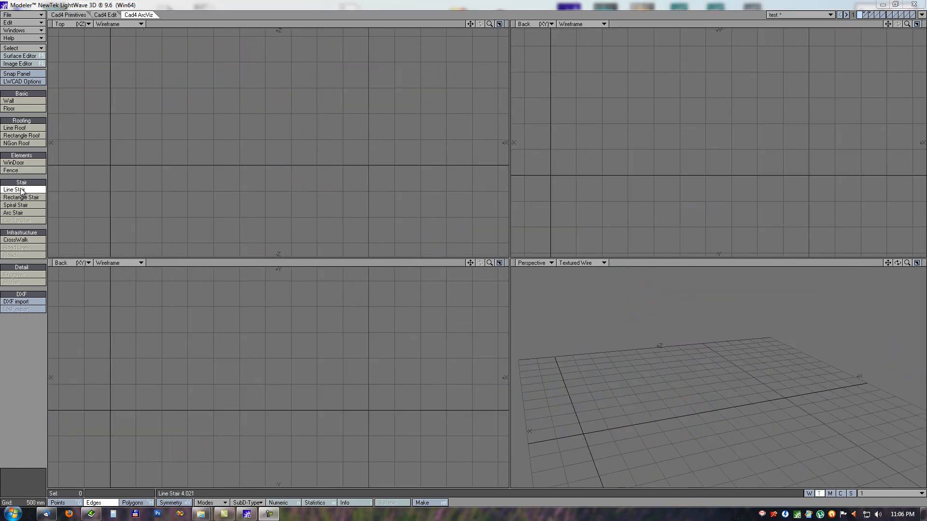
left_click_drag(167, 145, 337, 166)
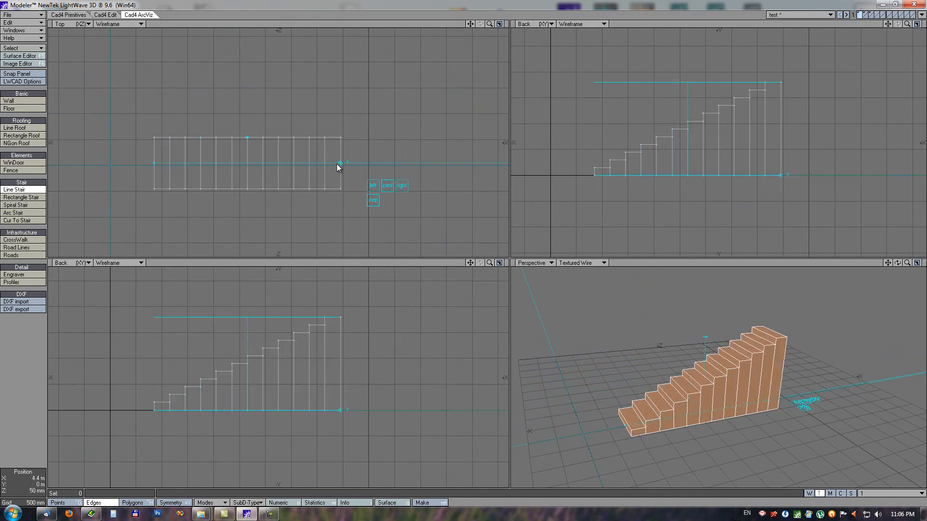
key("n")
left_click(527, 401)
left_click(527, 401)
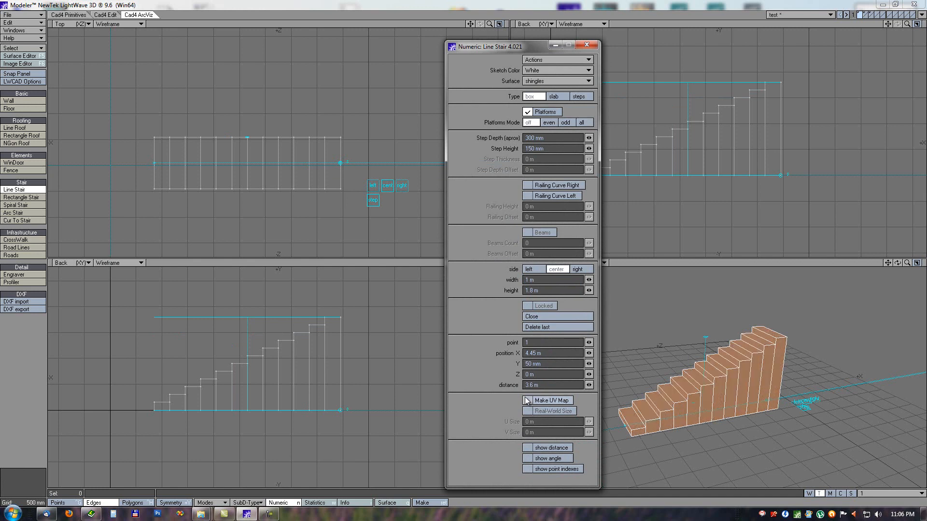
left_click_drag(303, 112, 273, 115, "alt")
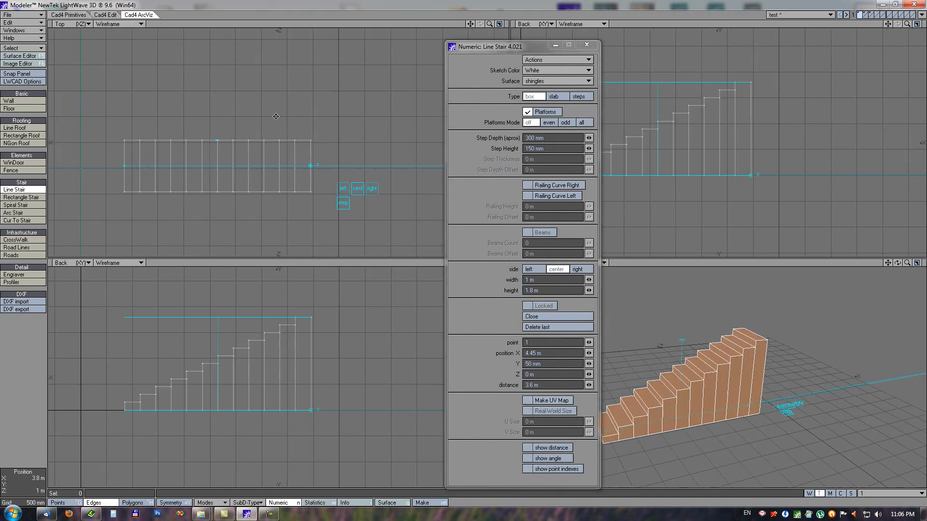
Lengthen the line stair to 3.9 m in whole steps, bringing its height to 1.95 m
left_click(344, 206)
left_click_drag(311, 167, 330, 170)
left_click(295, 204)
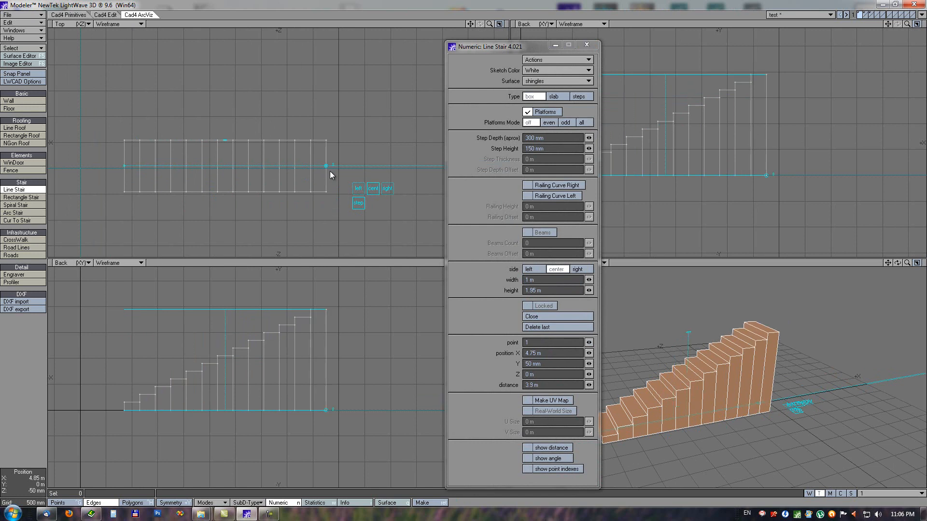
left_click_drag(525, 45, 630, 72)
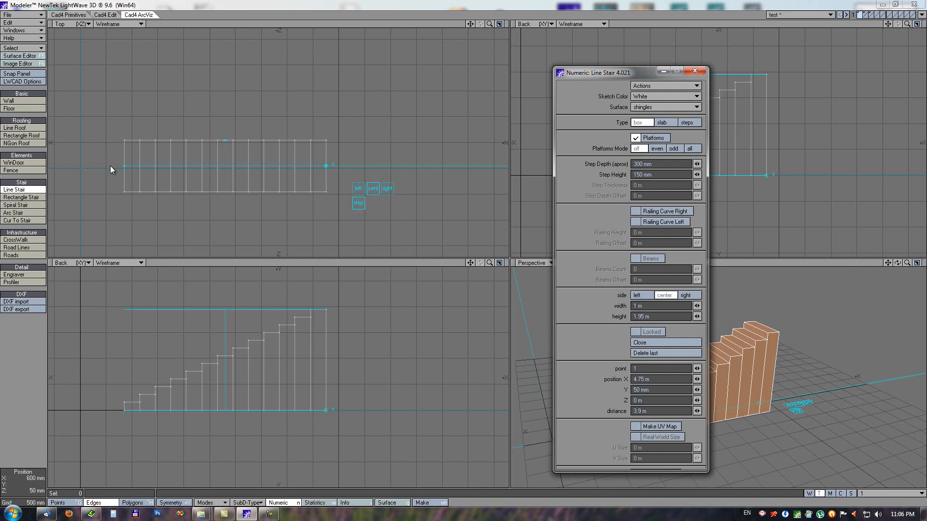
Draw a Rectangle Stair about 2.48 m by 1.33 m and 1.2 m high beside the line stair, trying its direction options
left_click_drag(261, 101, 231, 117, "alt")
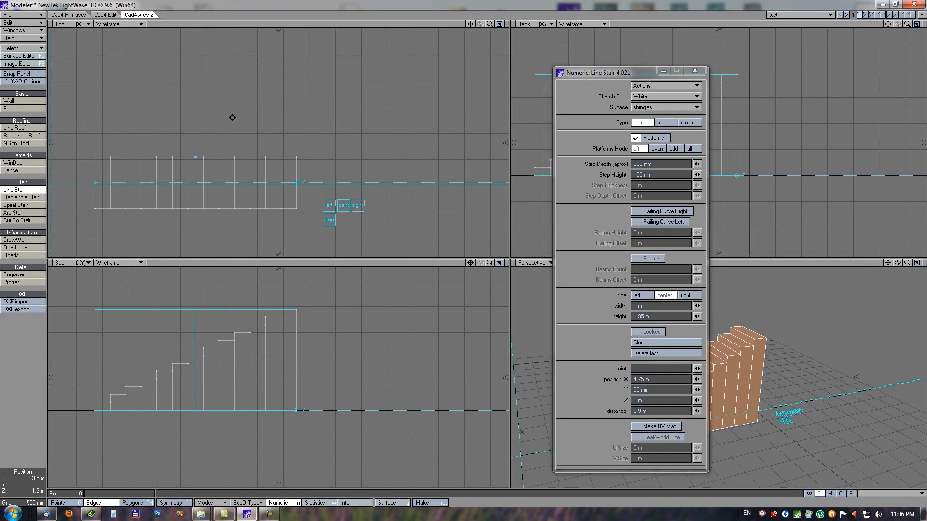
left_click(21, 197)
left_click_drag(250, 53, 321, 157, "alt")
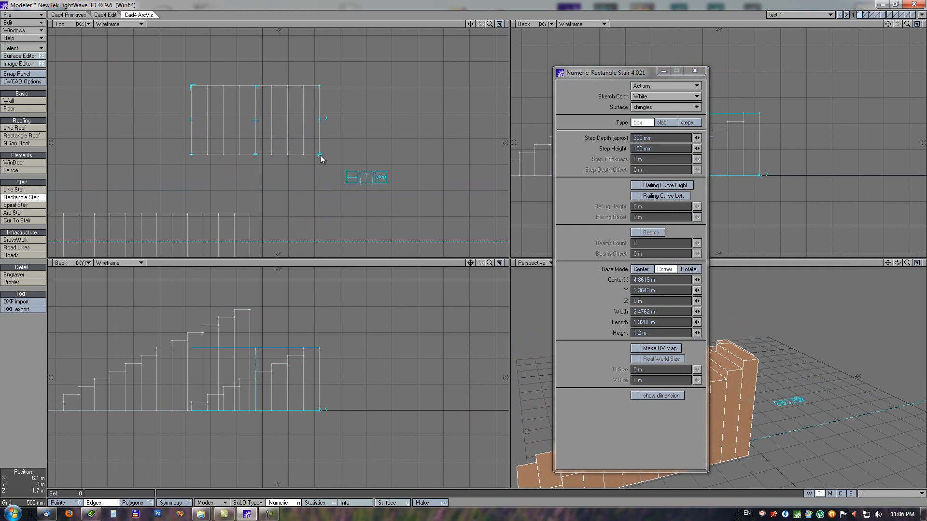
left_click(365, 178)
left_click(352, 178)
left_click_drag(230, 136, 219, 134, "alt")
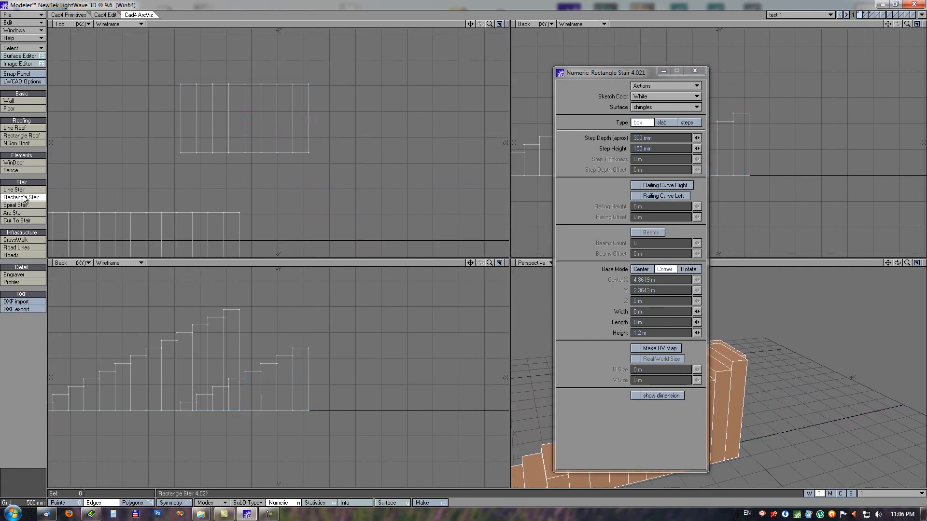
Draw a Spiral Stair with about 2.41 m outer and 1.2 m inner radius, and adjust its sweep
left_click(16, 206)
left_click_drag(401, 206, 449, 225)
left_click_drag(436, 183, 376, 121)
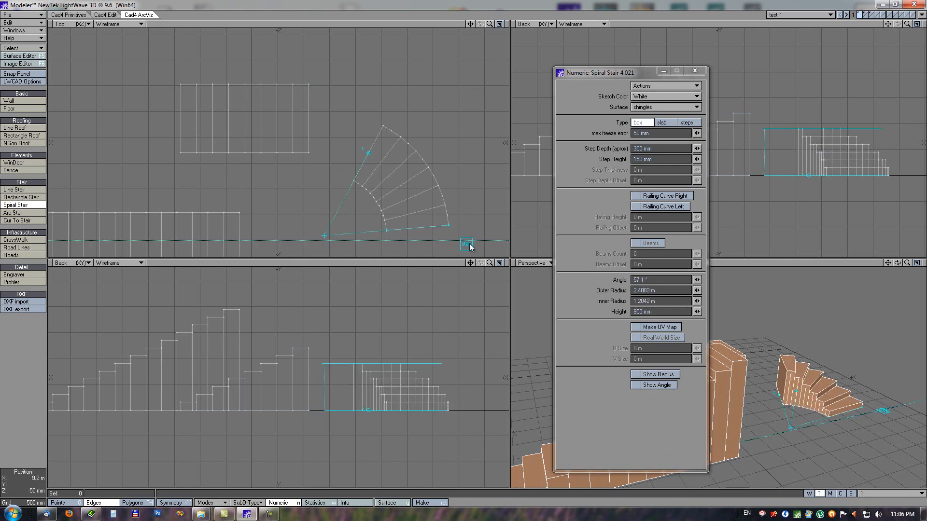
left_click_drag(392, 154, 256, 160)
right_click(367, 136)
Draw an Arc Stair between two points in the top view and shape its curvature
left_click(32, 213)
left_click_drag(215, 103, 371, 91)
left_click_drag(373, 145, 337, 129)
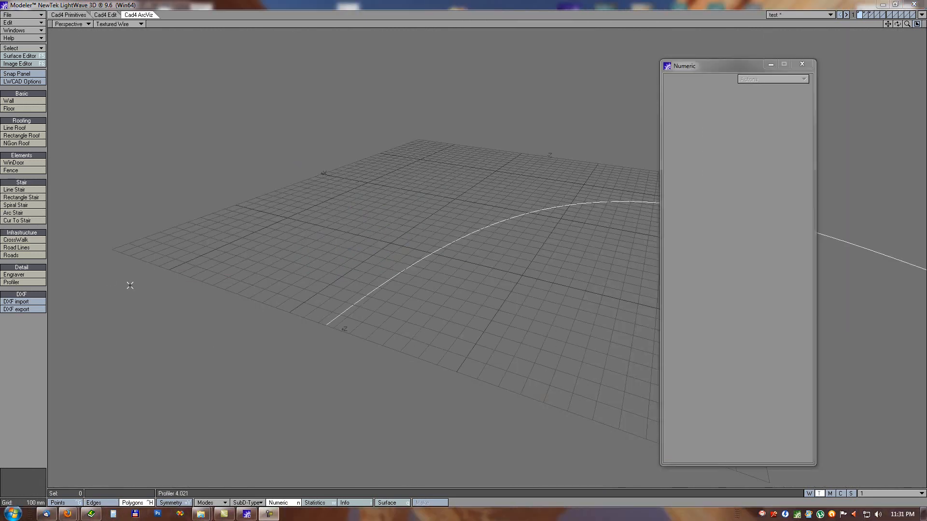
Sweep the a2.s2d profile along the curve with Profiler at a 600 mm radius
left_click(21, 283)
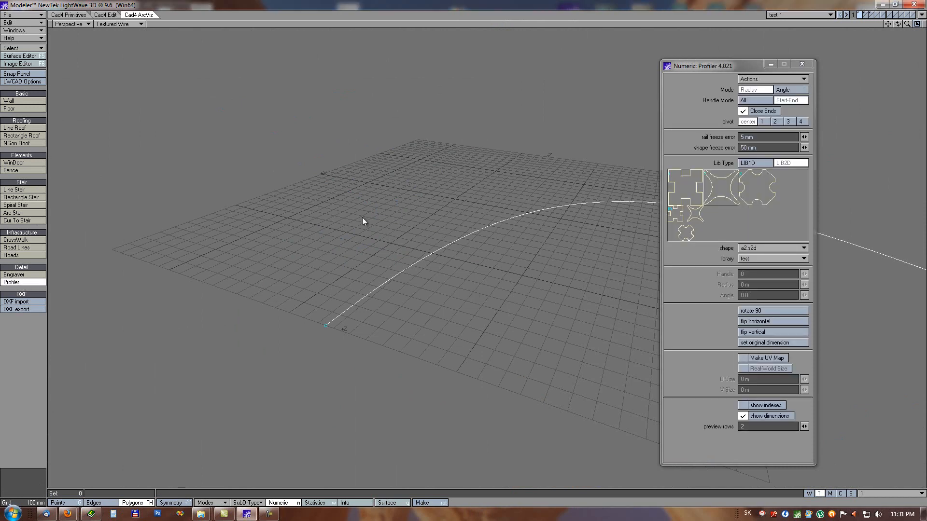
left_click_drag(311, 248, 391, 249)
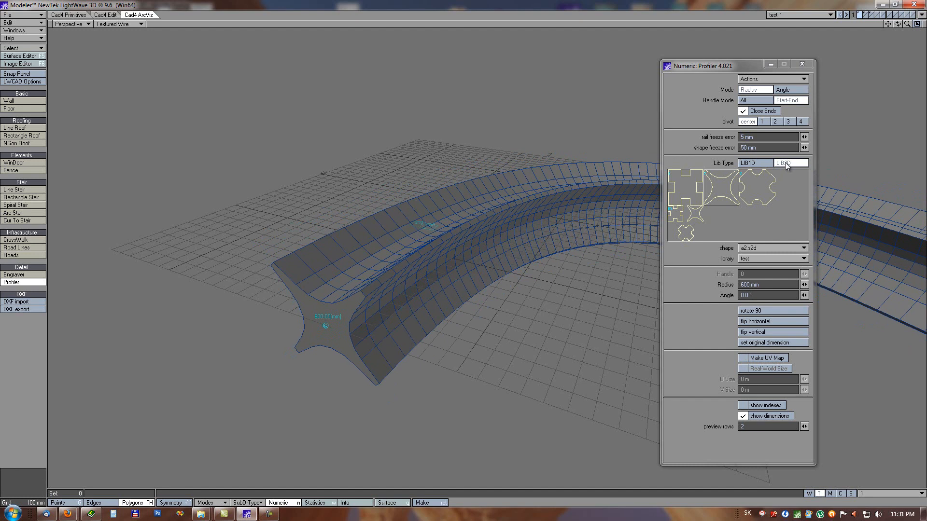
Try the 1D profile molding_06.s1d from the Molding 2 library on the curve and return to the 2D profile library
left_click(755, 163)
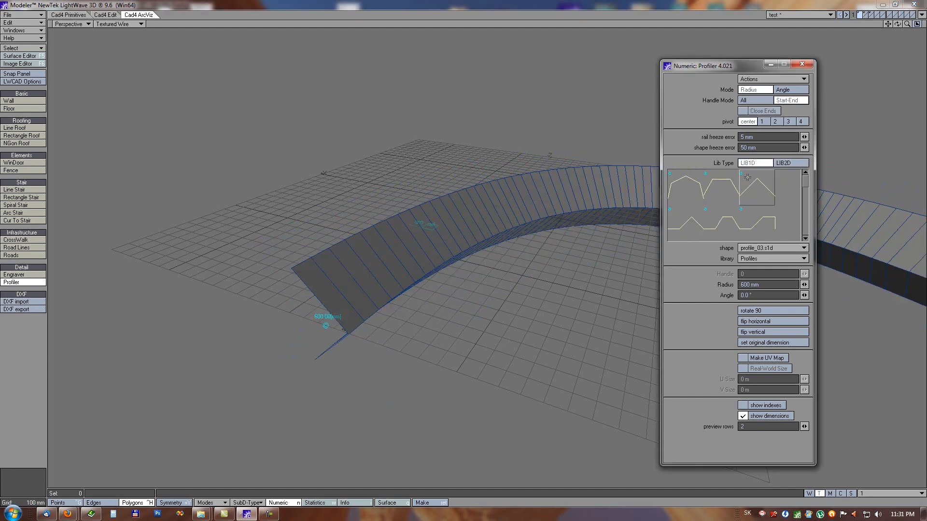
left_click(750, 259)
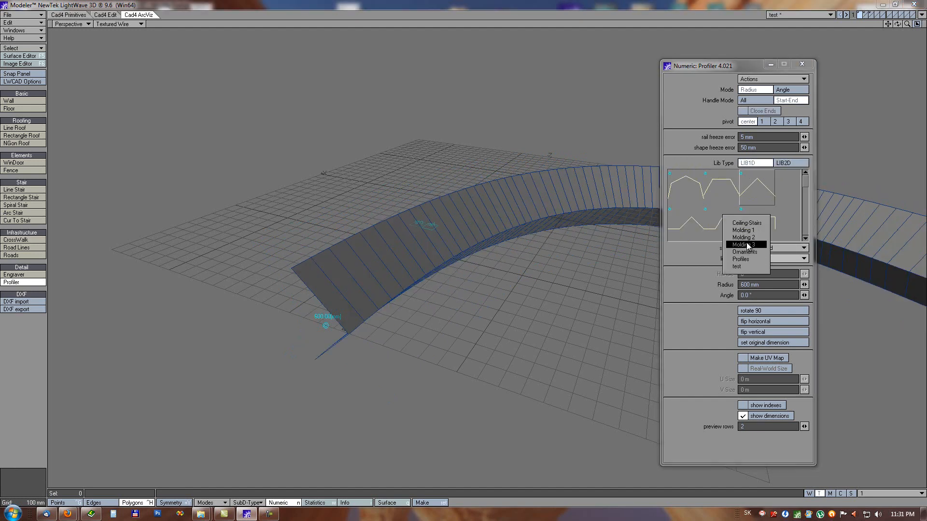
left_click(746, 237)
left_click(747, 223)
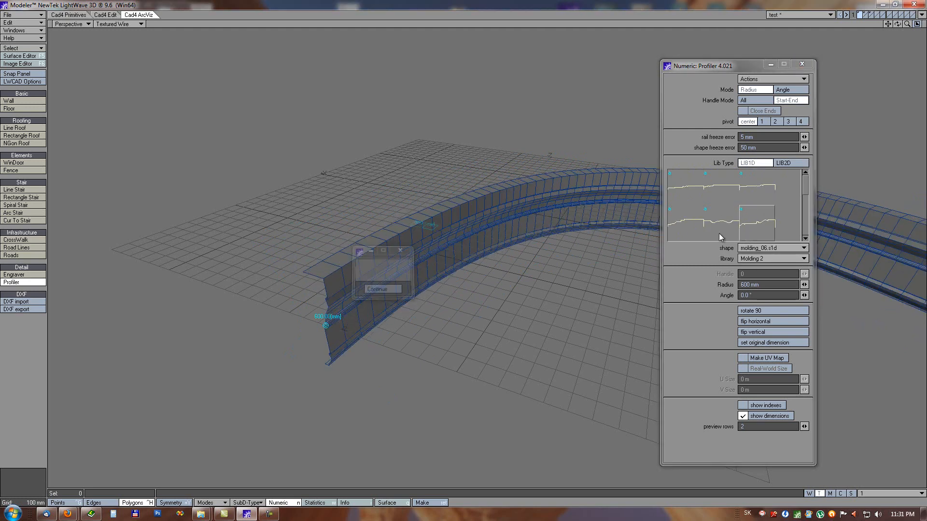
left_click_drag(497, 262, 476, 263, "alt")
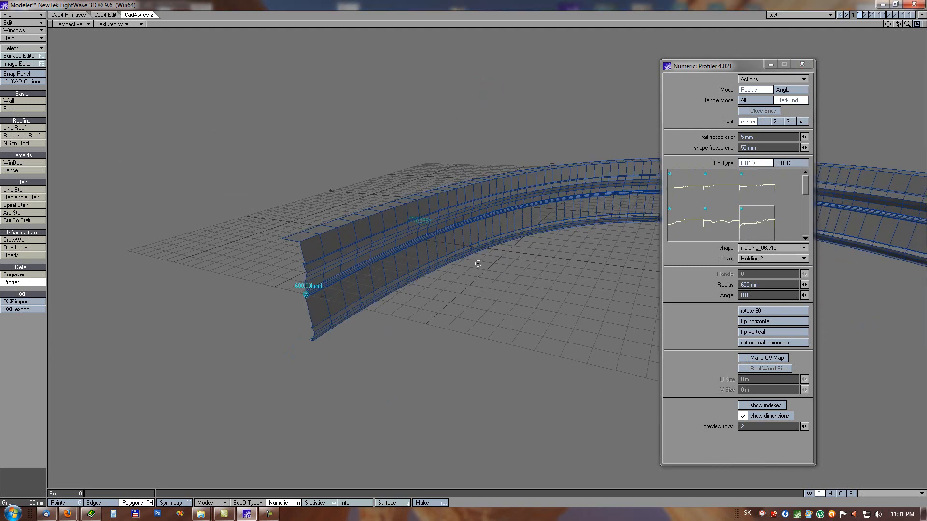
left_click(782, 164)
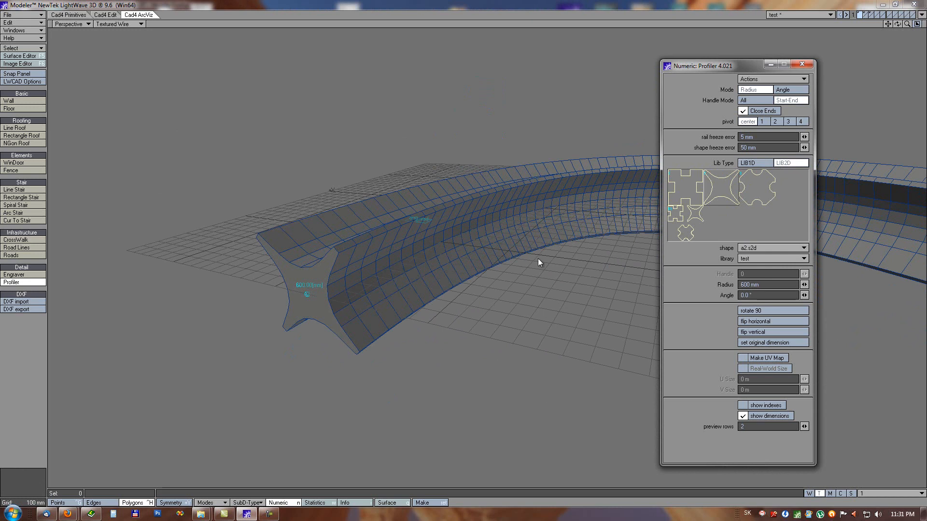
left_click_drag(531, 206, 537, 201, "alt")
mouse_move(395, 232)
left_mouse_down("ctrl+alt")
mouse_move(414, 233)
mouse_move(386, 234)
left_mouse_up("ctrl+alt")
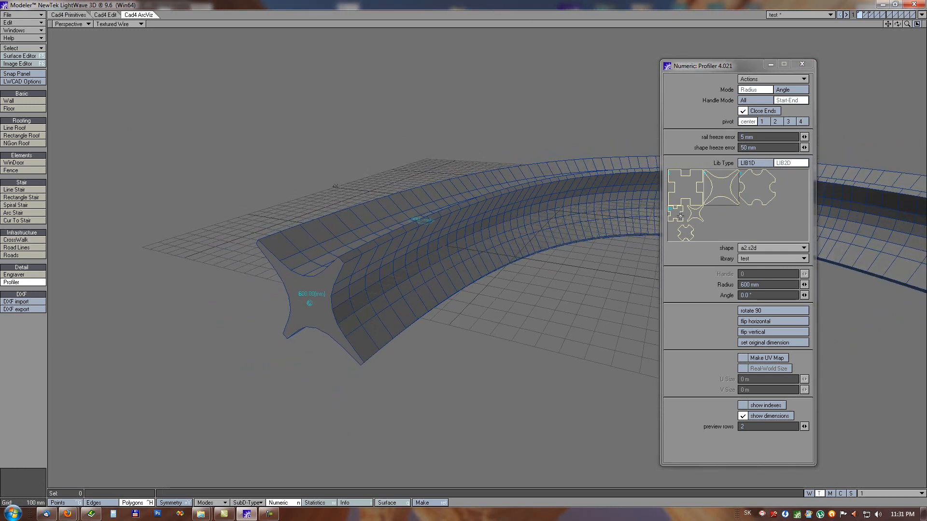
Try the multi-part a4.s2d profile on the curve and switch back to the a2.s2d shape
left_click(680, 216)
left_click_drag(431, 265, 502, 144, "alt")
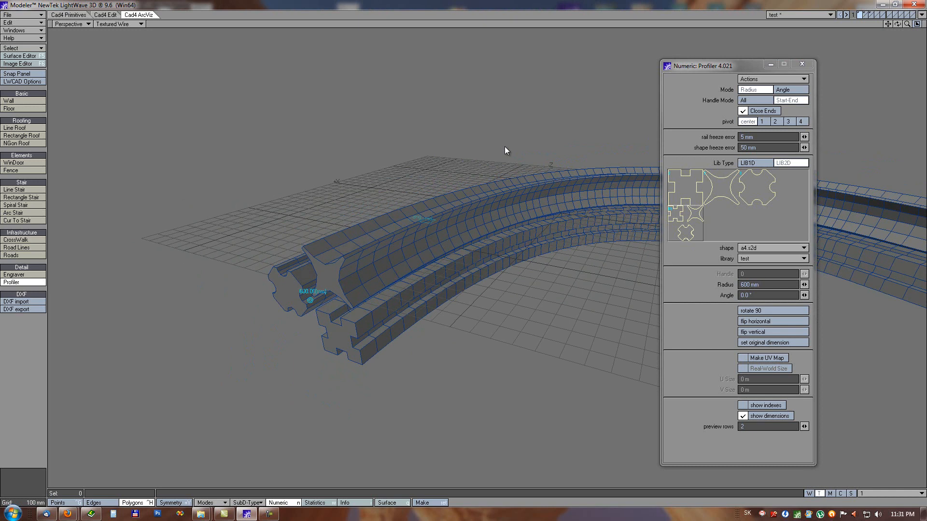
left_click_drag(484, 255, 551, 213, "alt")
left_click(716, 191)
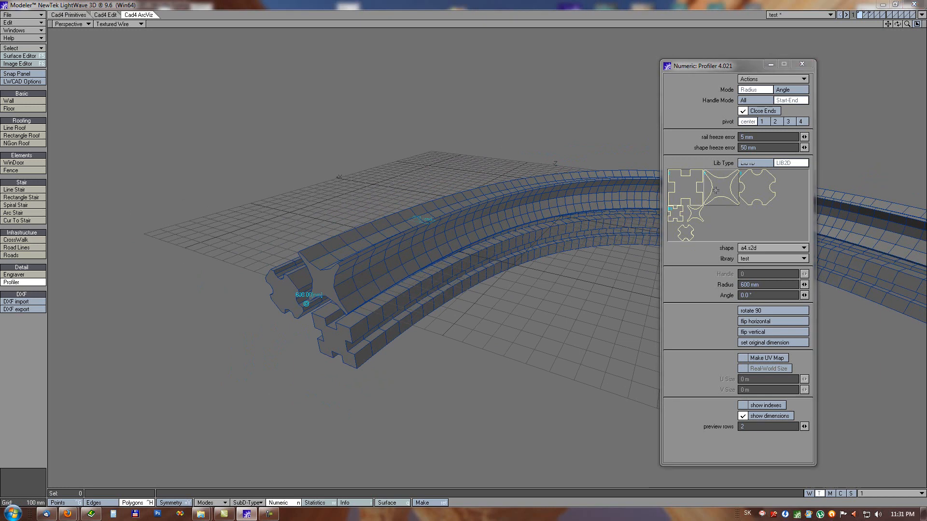
scroll(430, 256, "up", 1)
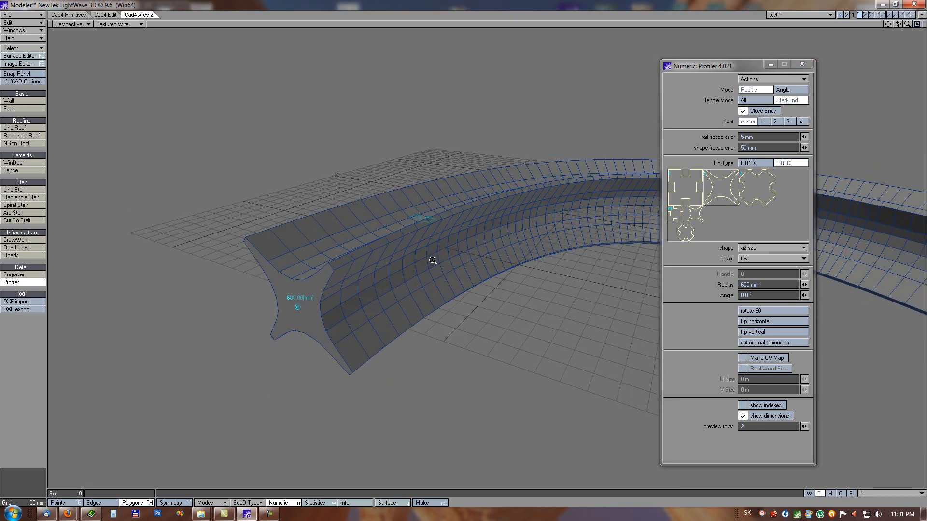
Enable UV mapping at real-world size for the swept profile, with U and V size 1 m
left_click(743, 359)
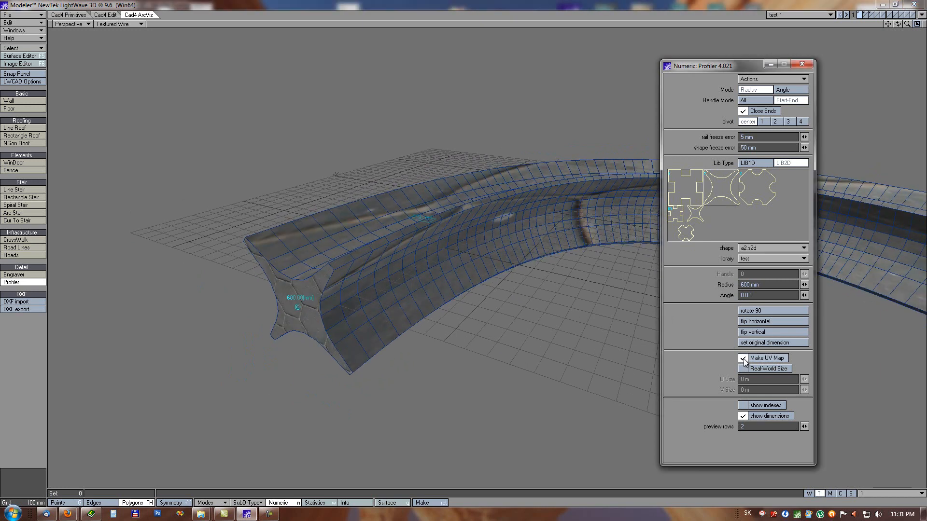
left_click(742, 369)
left_click_drag(537, 317, 529, 250, "alt")
left_click_drag(446, 258, 463, 239, "alt")
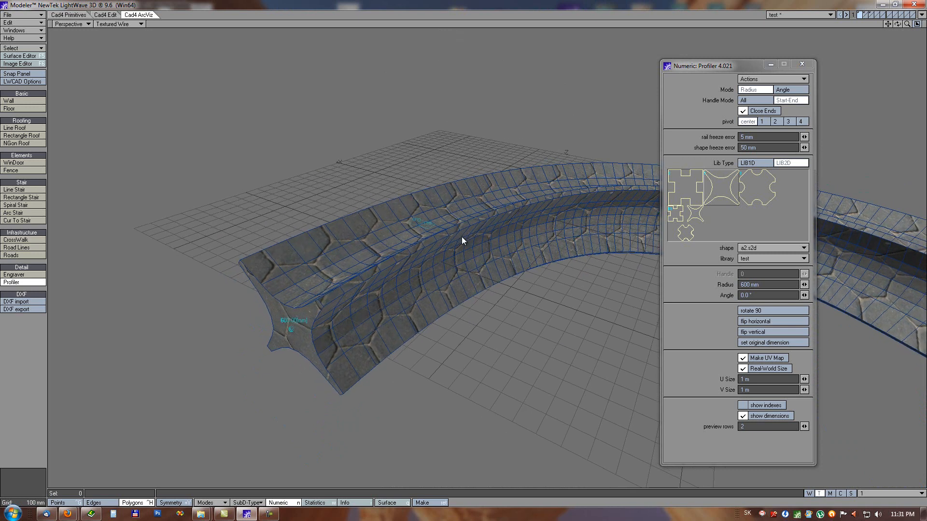